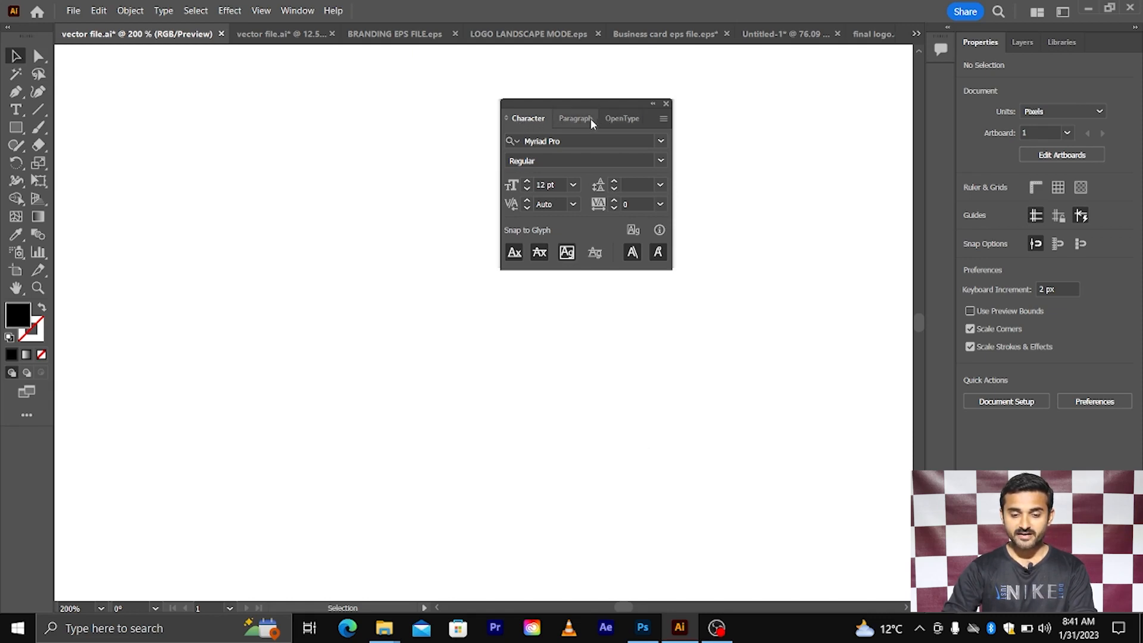
- Show the full set of character formatting options and move the Character panel clear of the middle of the canvas
left_click(662, 122)
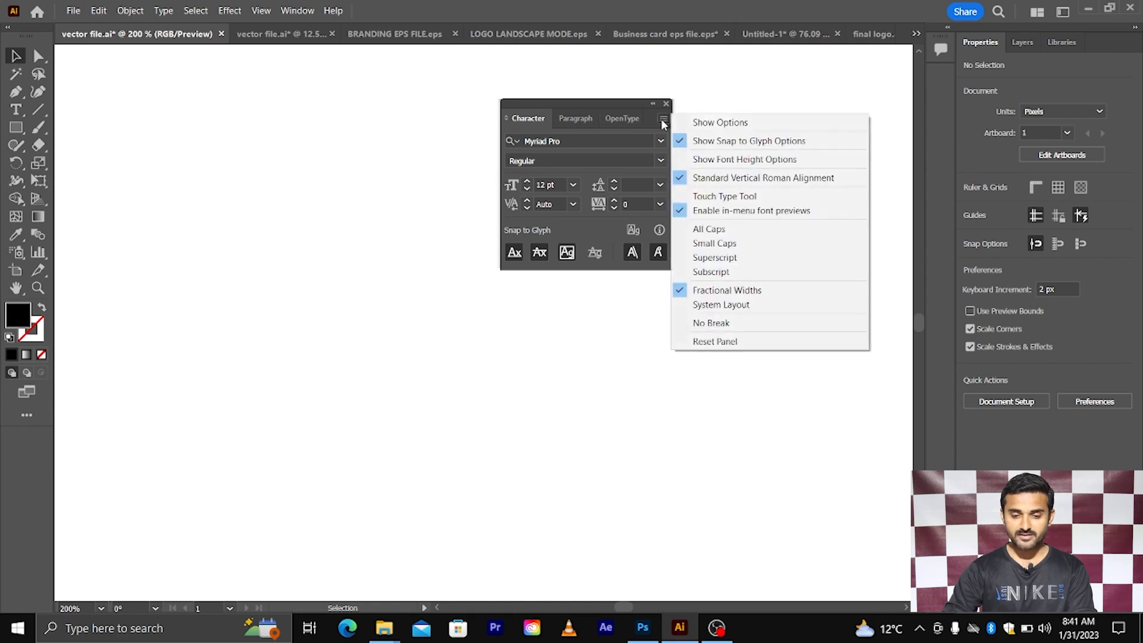
left_click(681, 121)
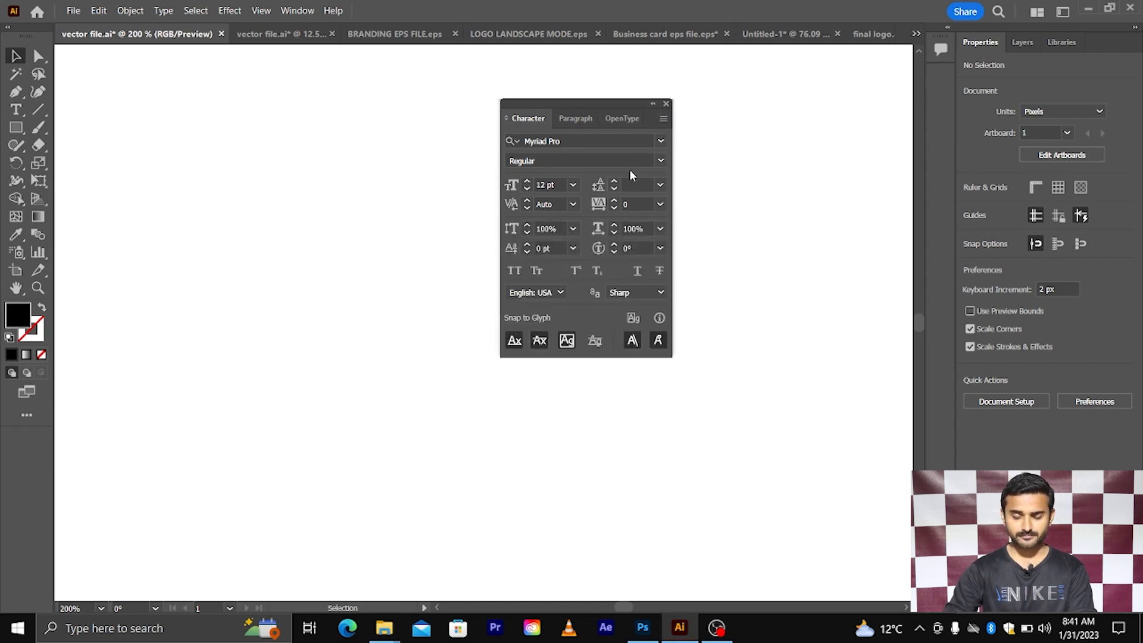
left_click_drag(527, 105, 712, 107)
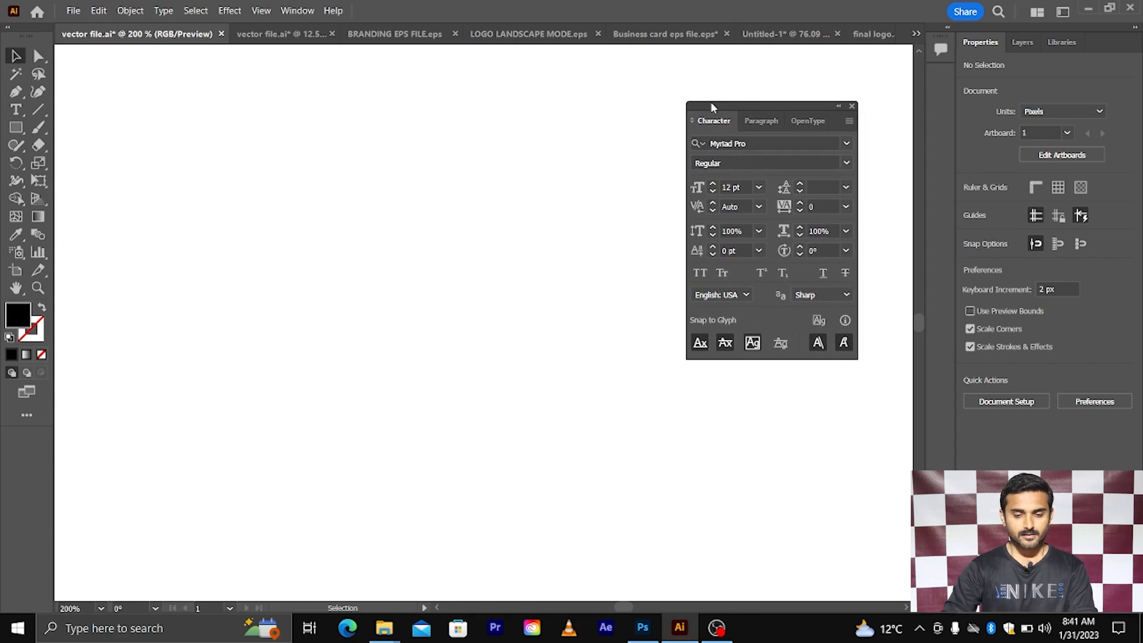
- Add a point text object reading "Digital Ateeque" on the blank artboard with the Type tool
left_click(15, 110)
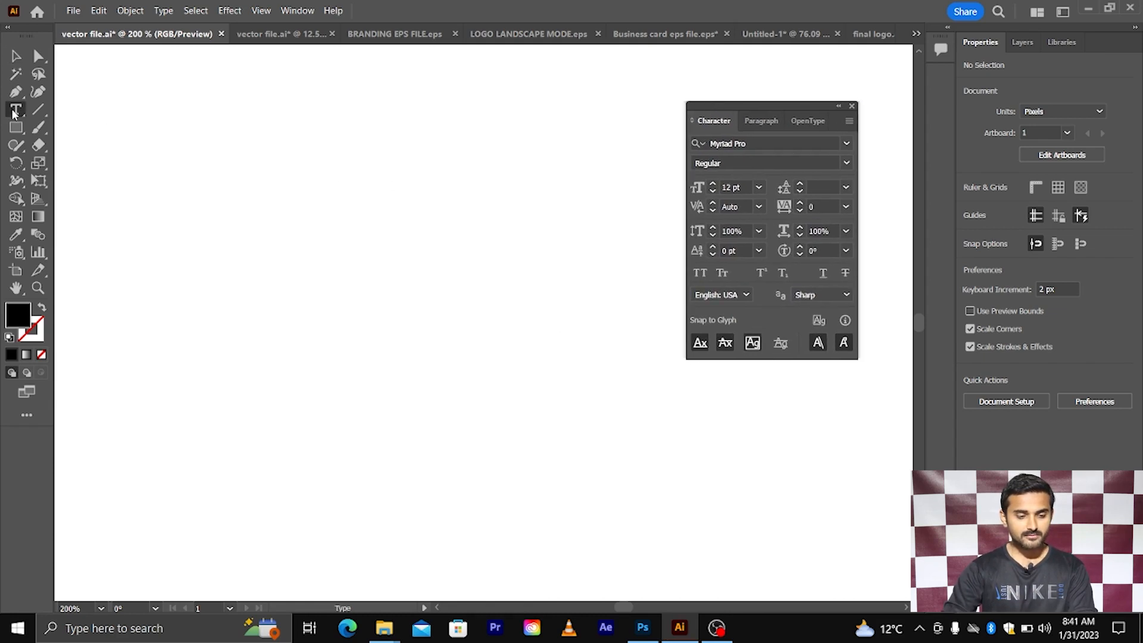
left_click(199, 201)
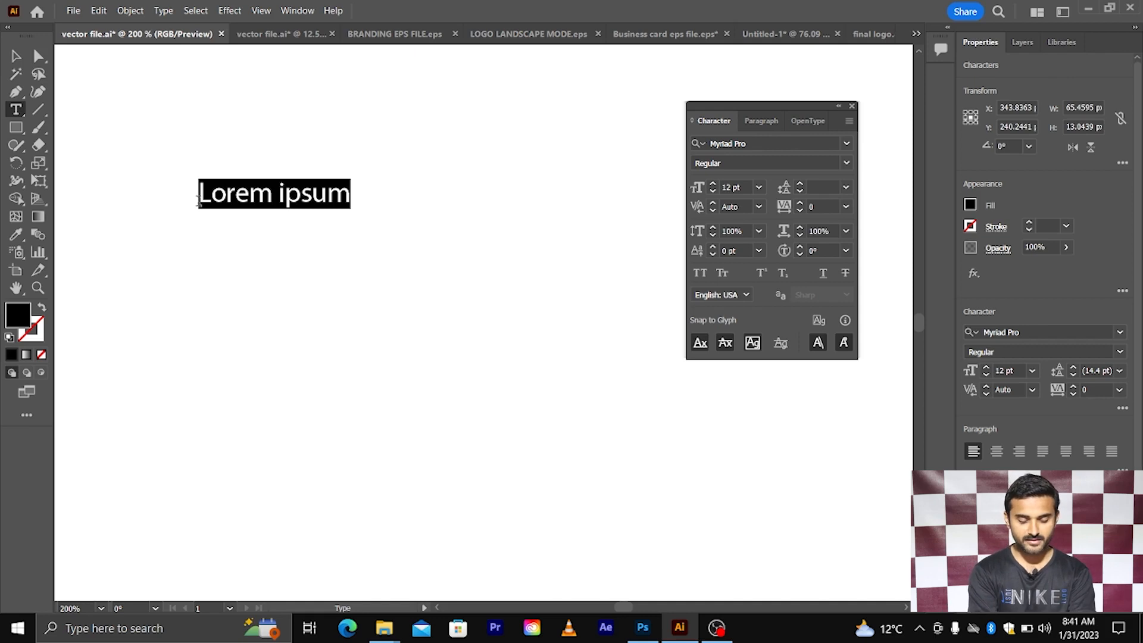
type("Digi")
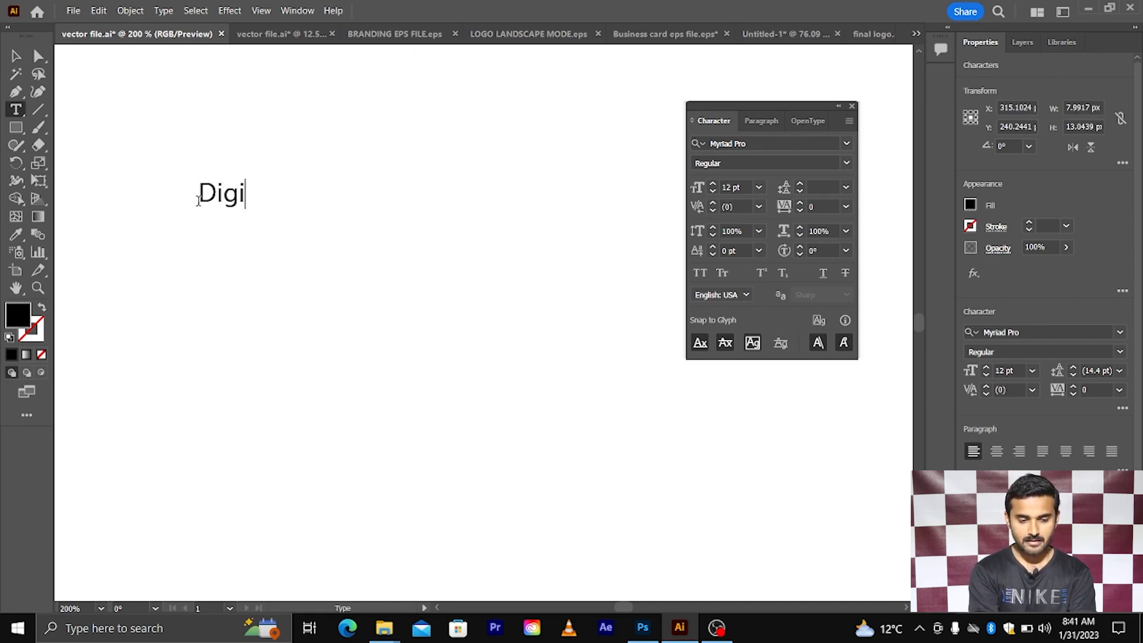
type("tal At")
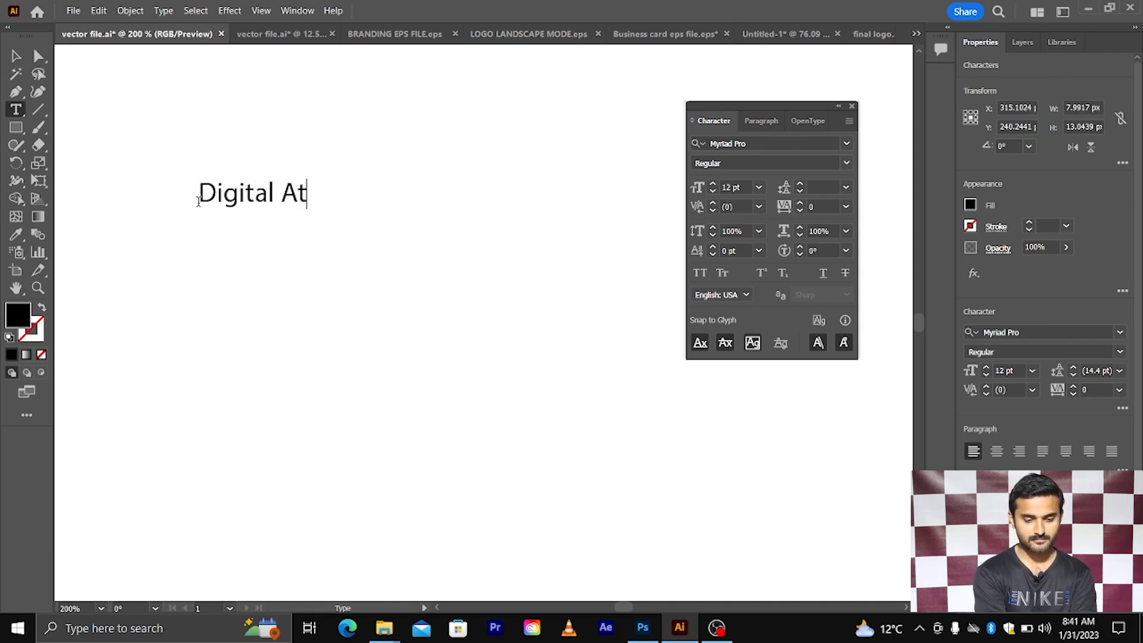
type("eeque")
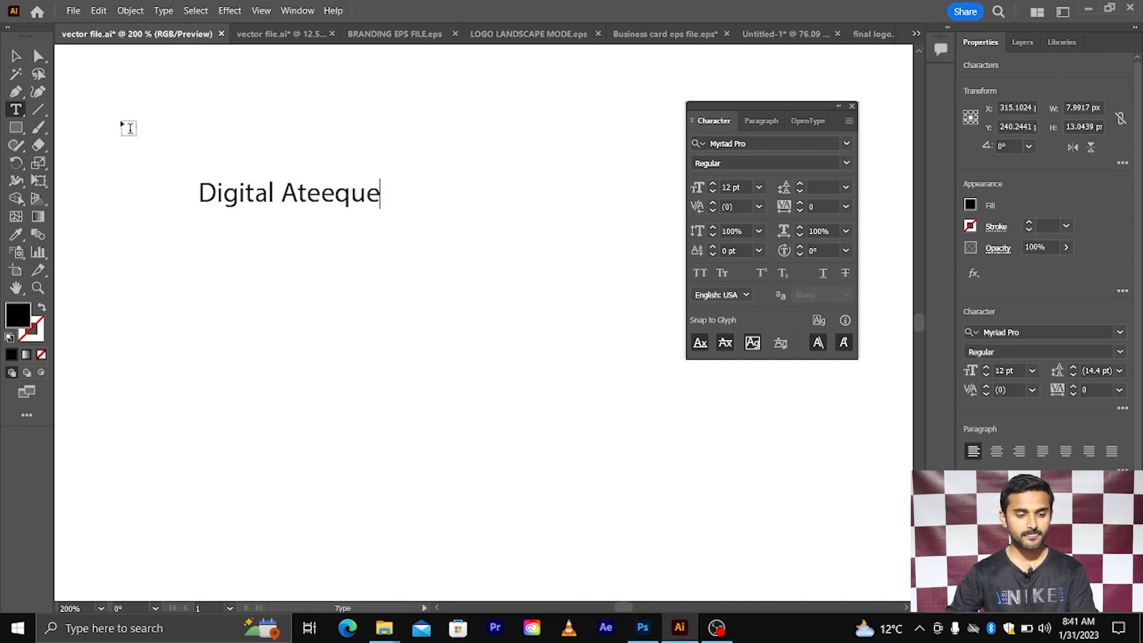
- Move the "Digital Ateeque" text lower and scale it up proportionally about its centre to about 17.66 pt
left_click(18, 58)
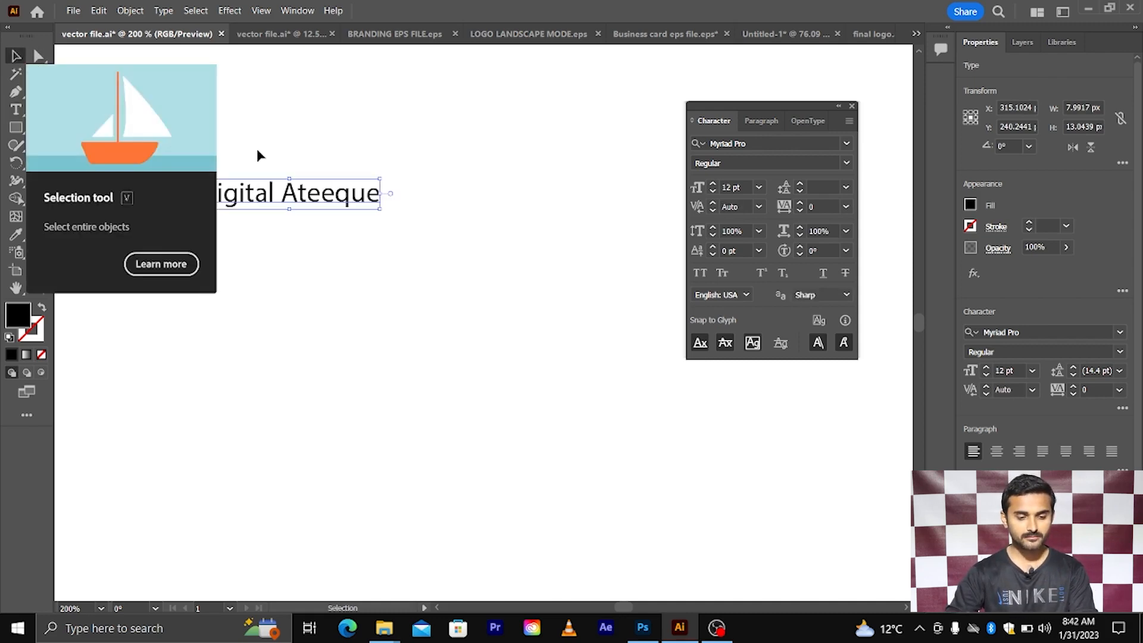
left_click_drag(286, 197, 366, 279)
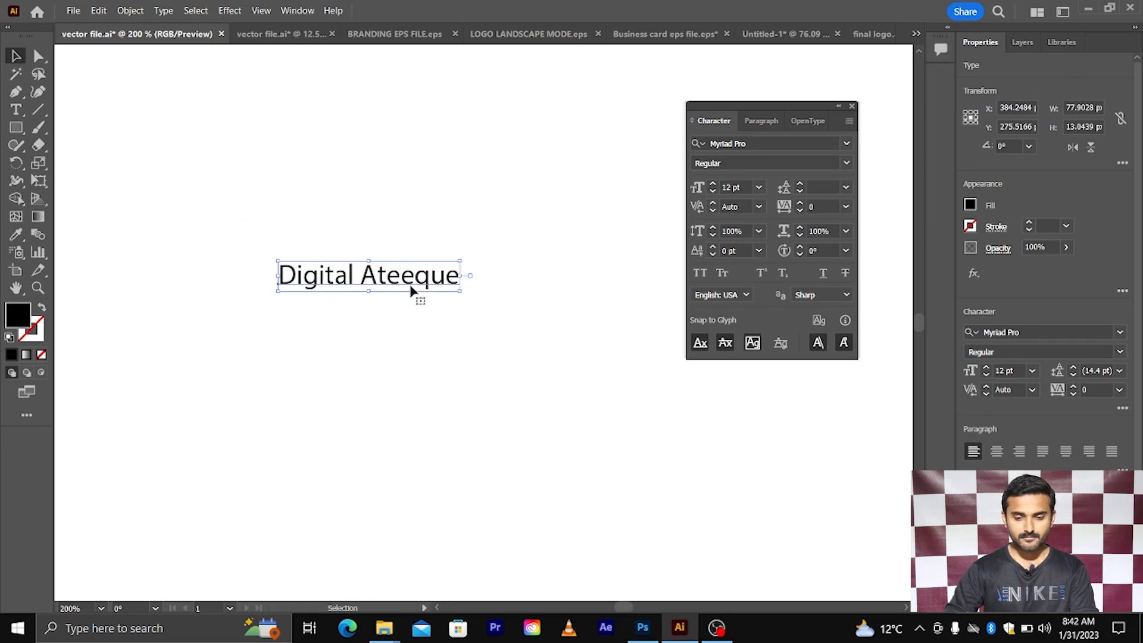
left_click_drag(460, 291, 505, 329)
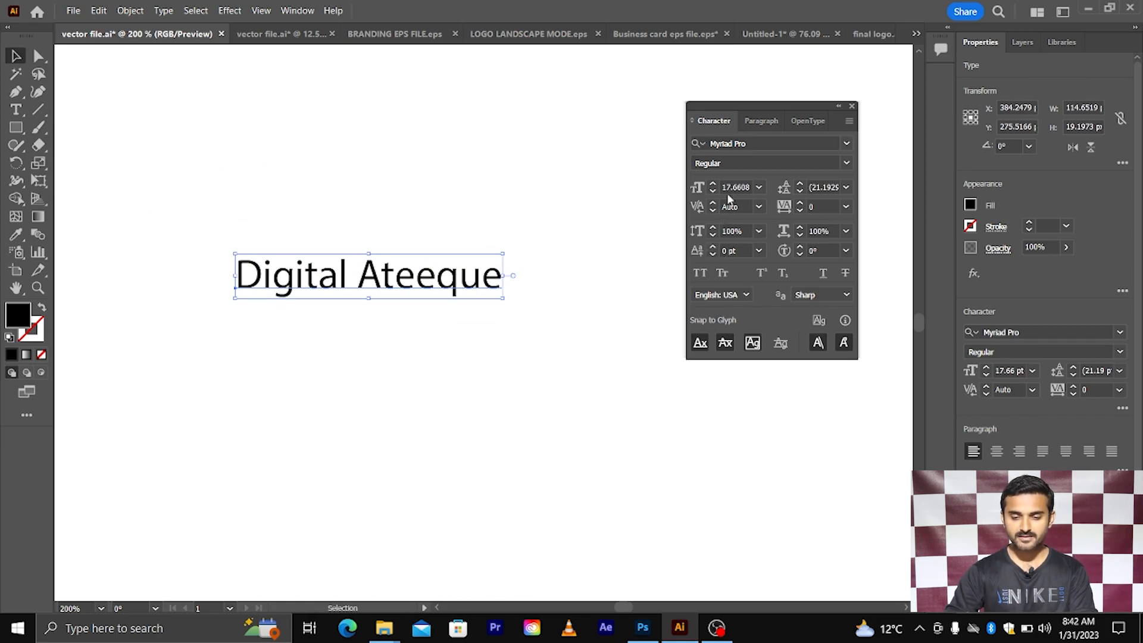
- Show the paragraph settings and try centre alignment on the "Digital Ateeque" text before restoring left alignment
left_click(757, 122)
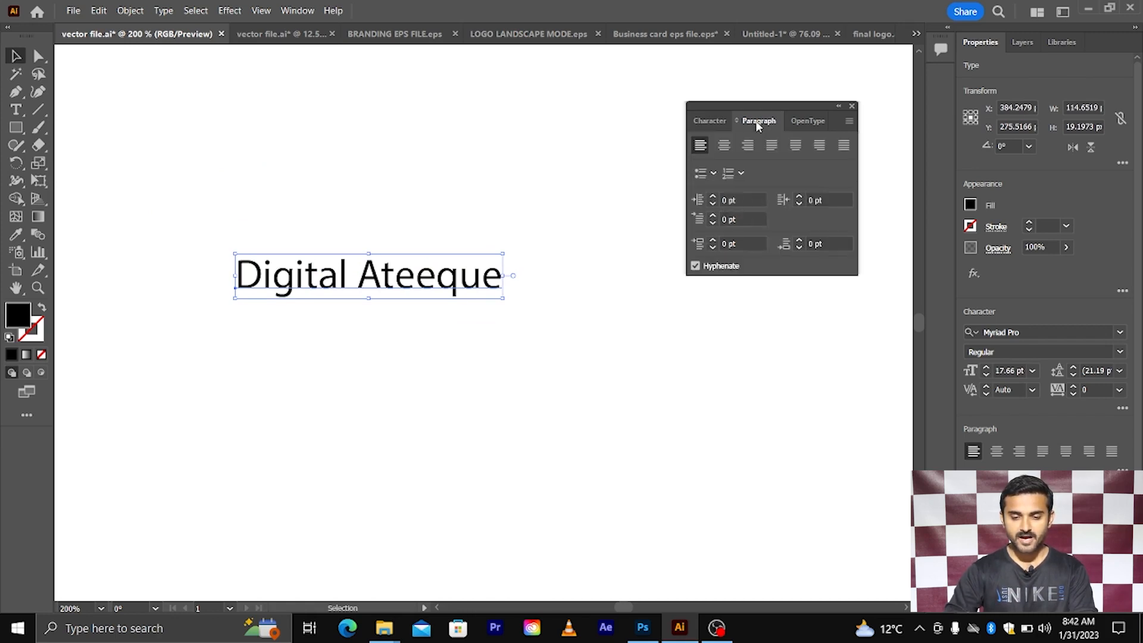
left_click(721, 148)
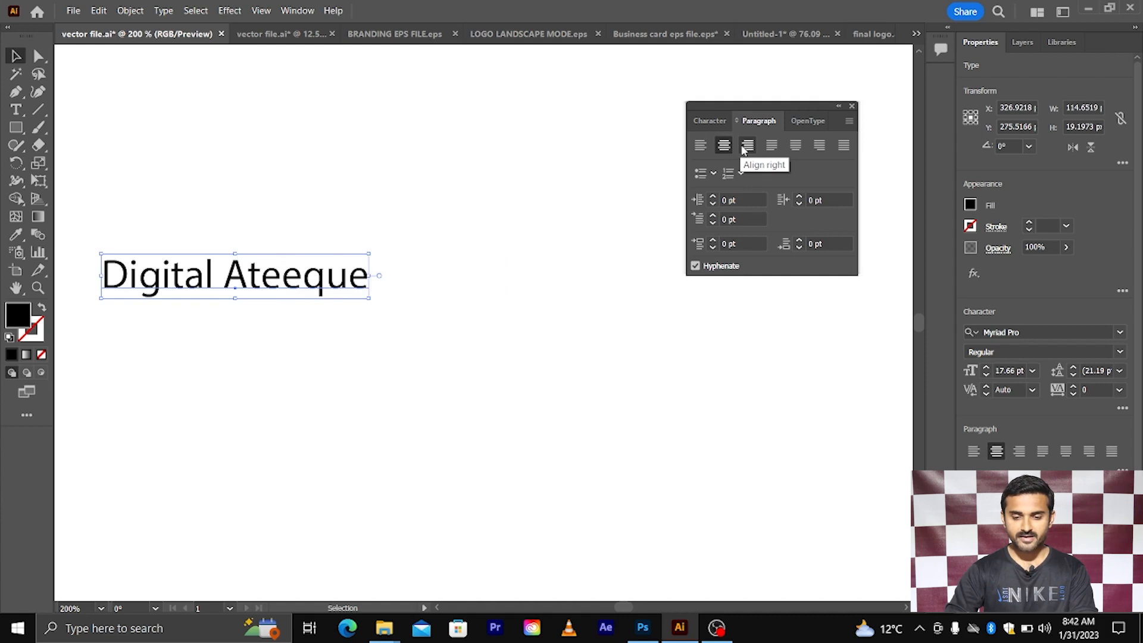
left_click(700, 147)
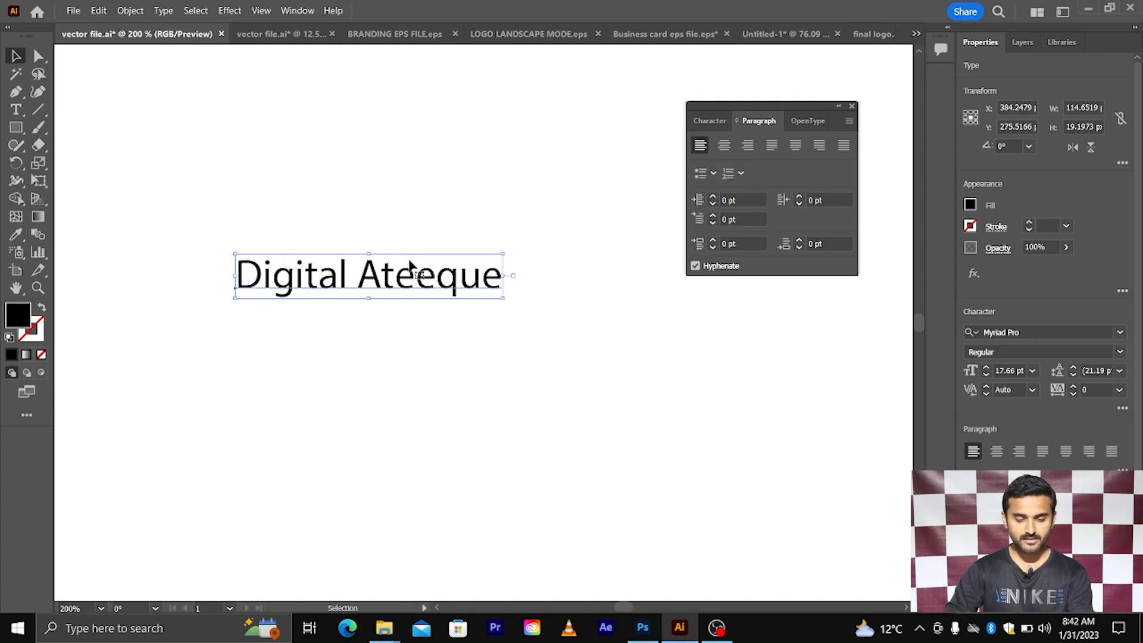
- Insert two line breaks before "Ateeque" to separate the two words with an empty line
key("t")
left_click(358, 273)
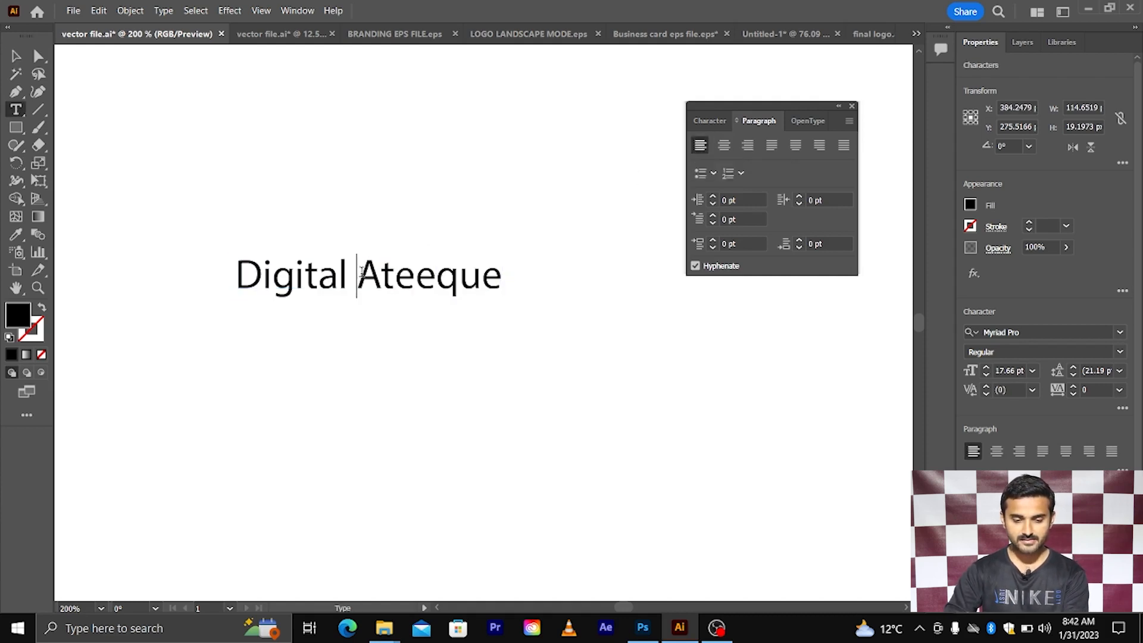
key("Return")
key("Return")
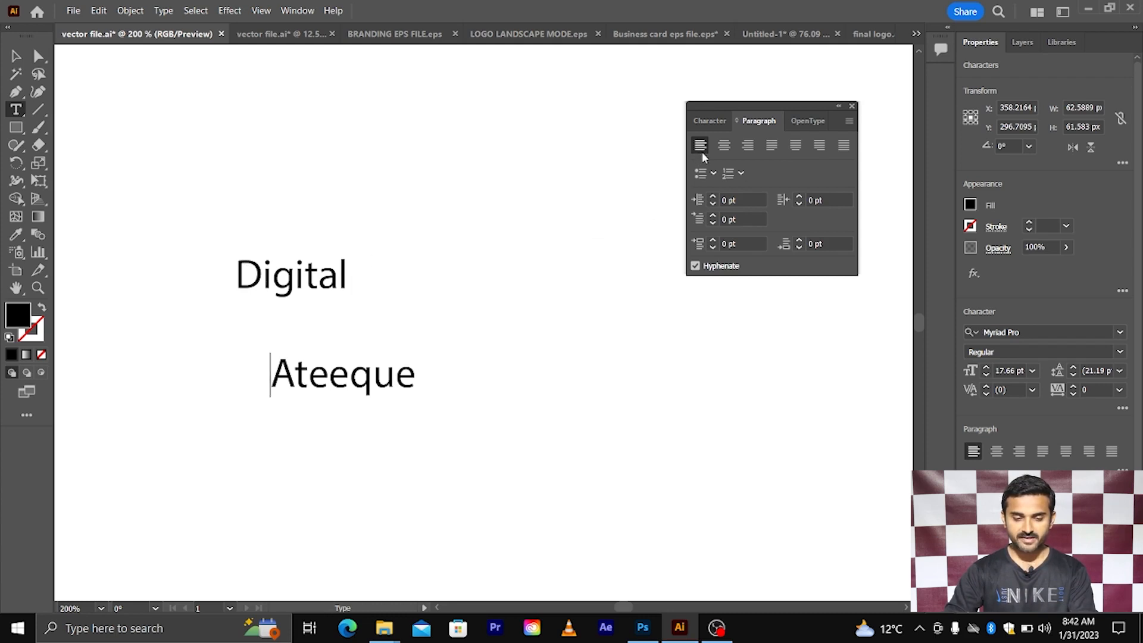
- Try right alignment on the "Ateeque" line only and restore its left alignment
left_click(744, 145)
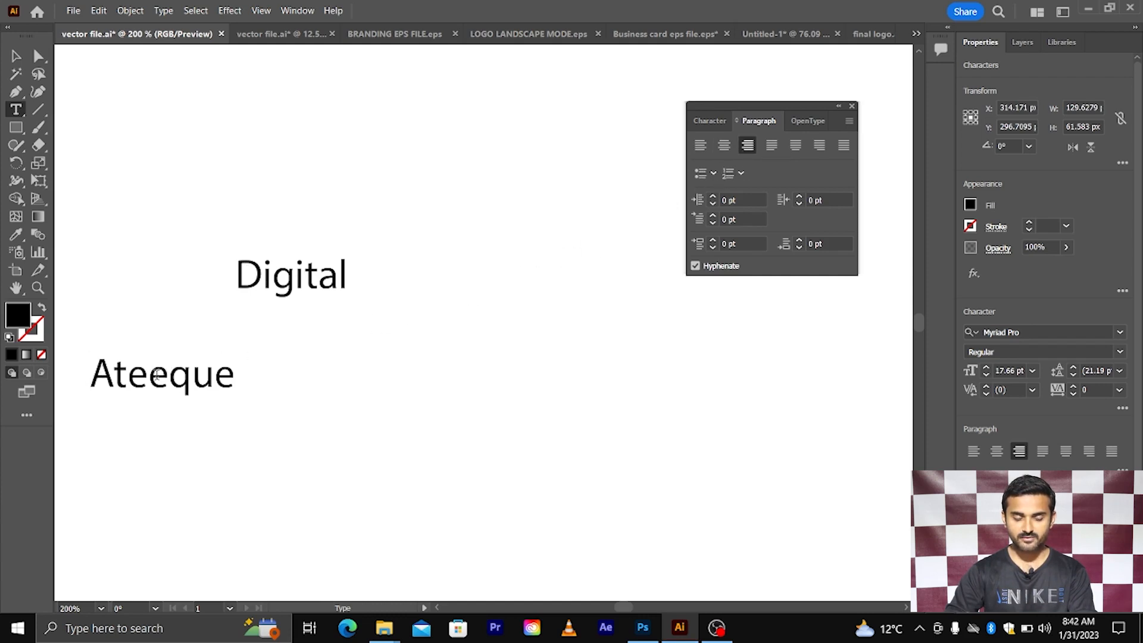
key("Escape")
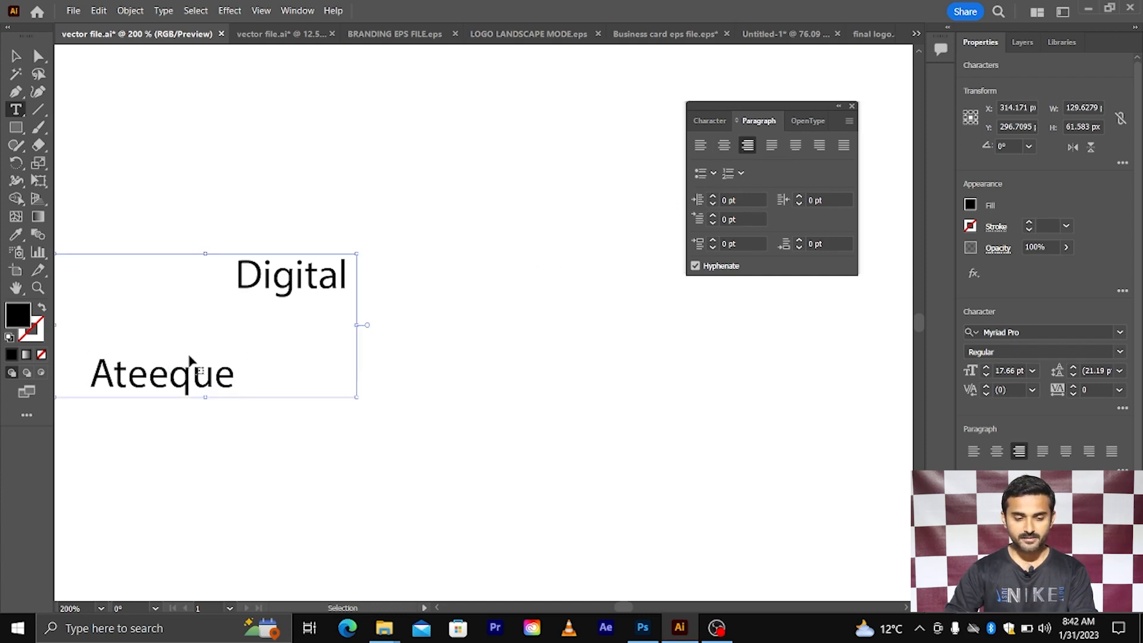
key("ctrl+shift+l")
- Select all lines of the text and try right, centre and left alignment on them in turn
left_click_drag(237, 265, 433, 384)
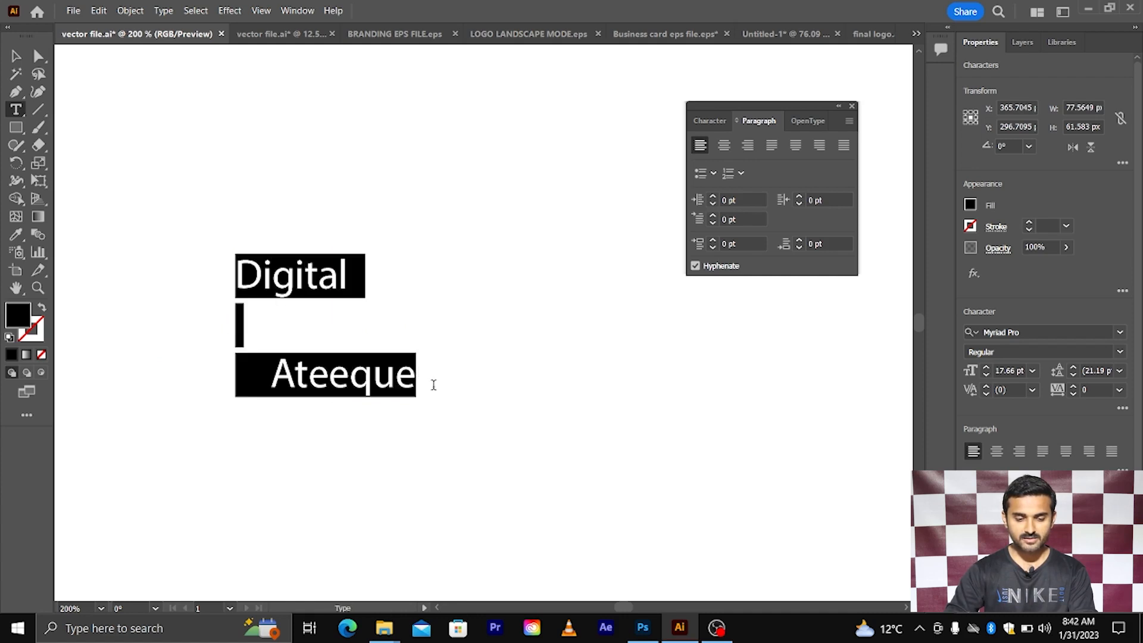
left_click(748, 145)
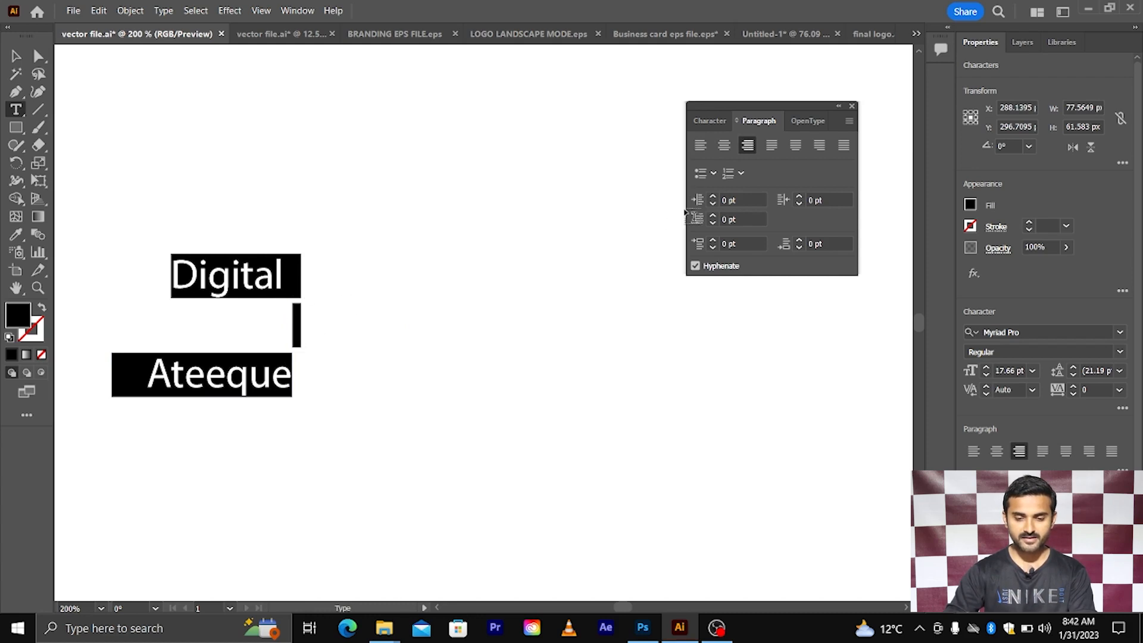
left_click(724, 146)
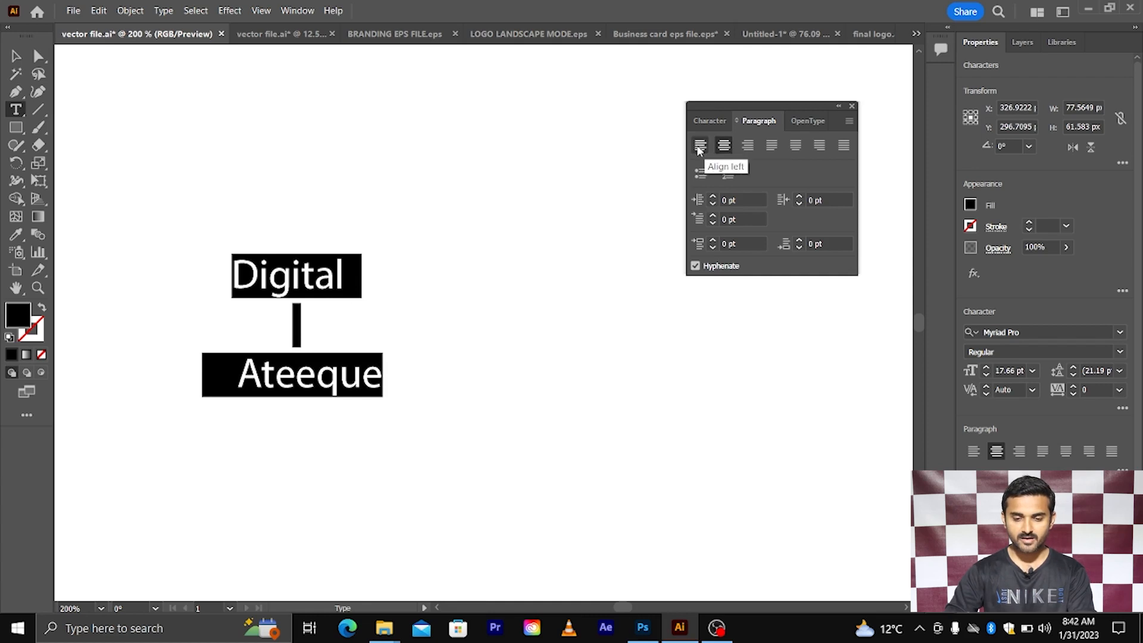
left_click(700, 147)
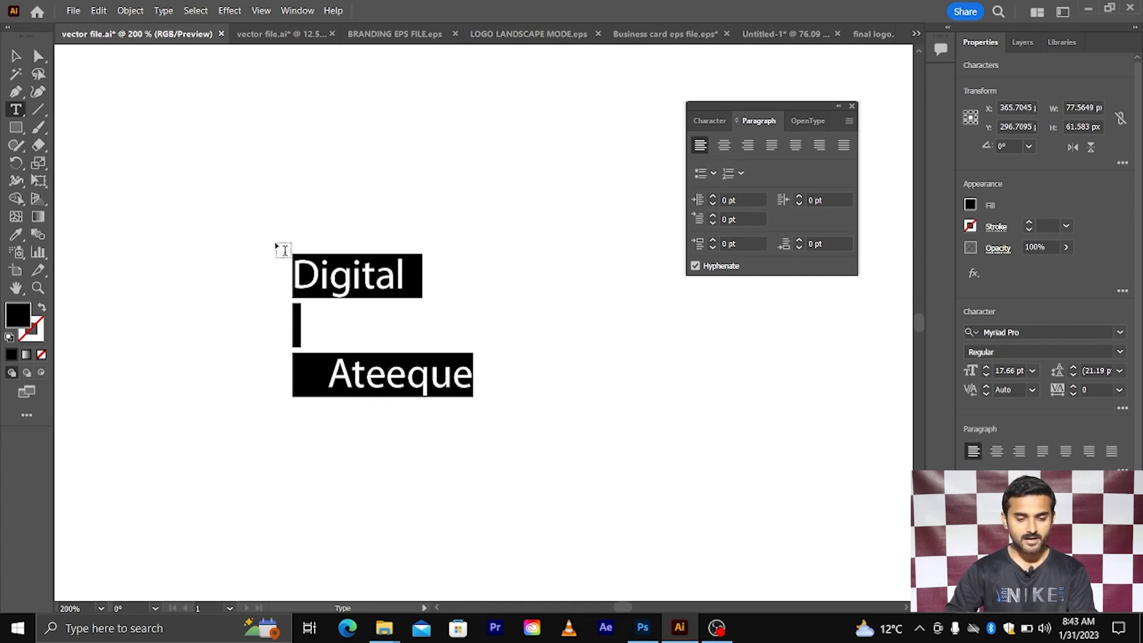
- Delete the "Digital Ateeque" text object from the artboard
left_click(26, 64)
key("ctrl+minus")
key("ctrl+minus")
key("ctrl+minus")
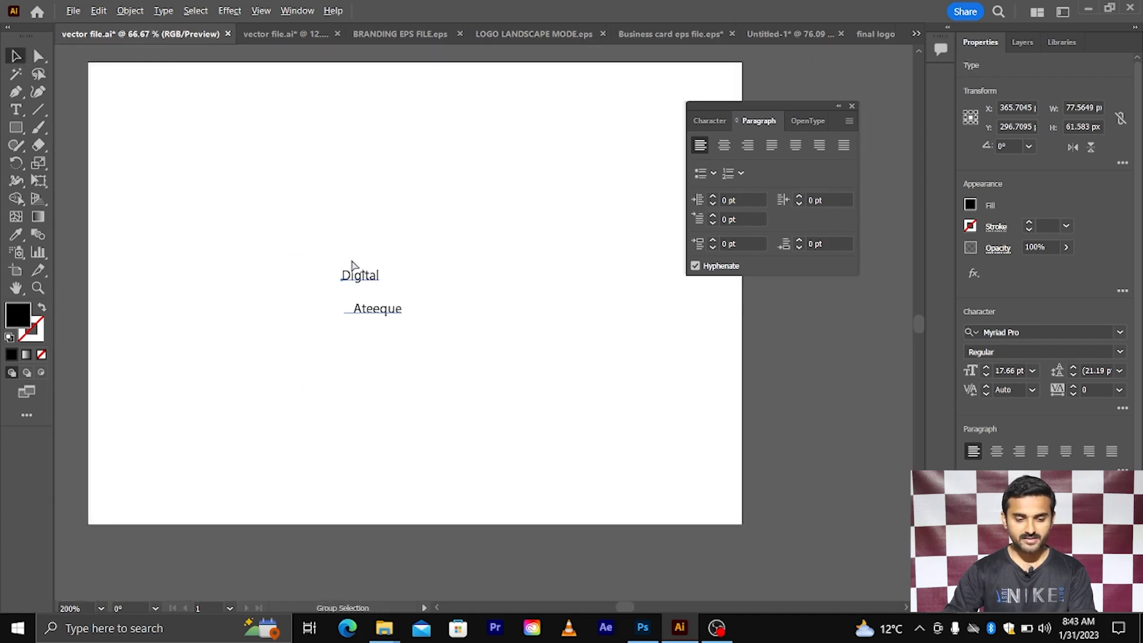
key("Delete")
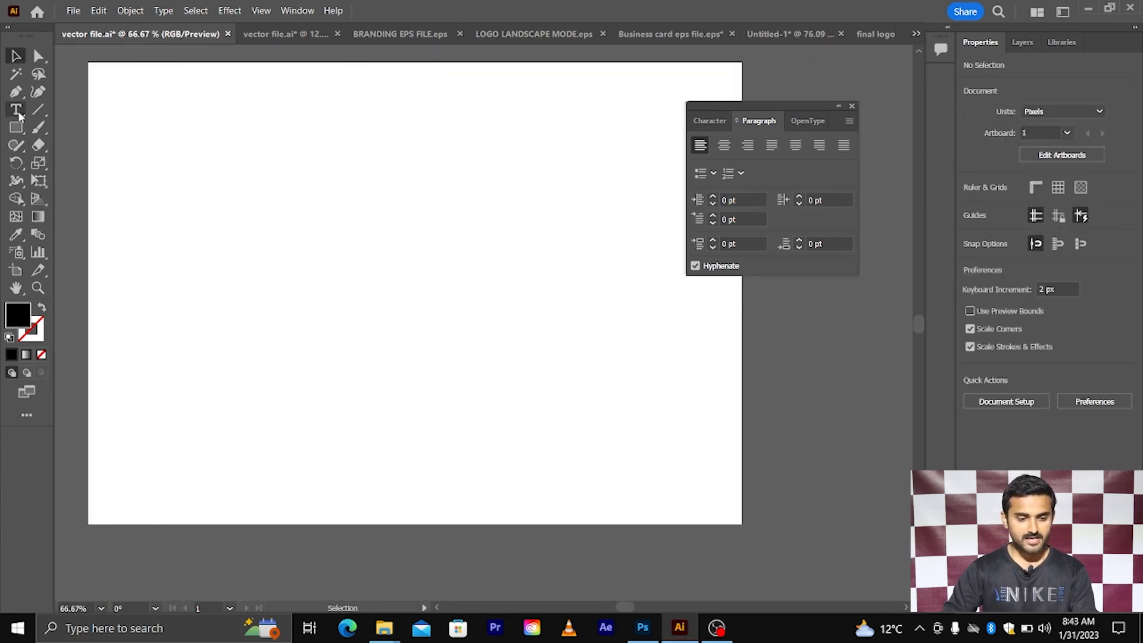
- Create an area text box about 649 by 349 px filled with Lorem ipsum placeholder text and select it as an object
key("t")
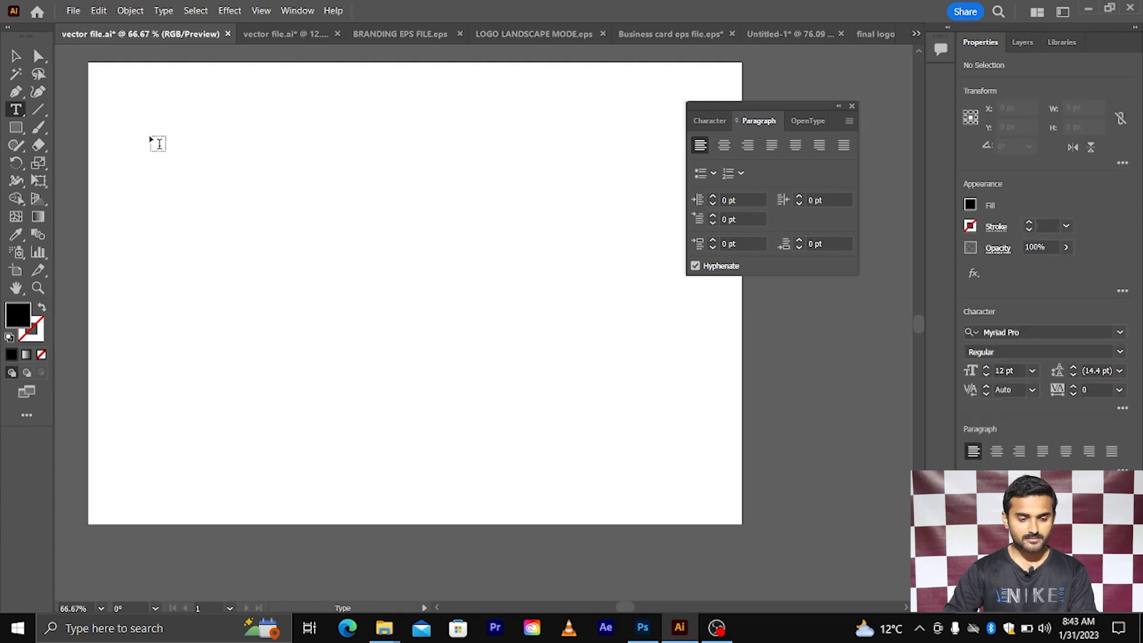
left_click_drag(148, 132, 653, 403)
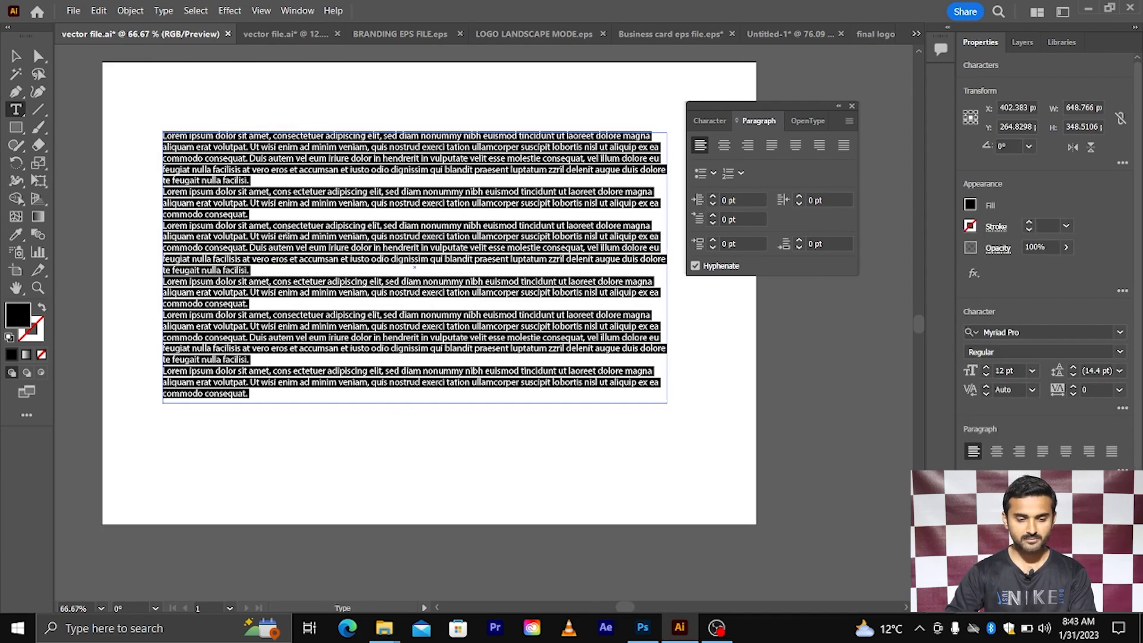
left_click(286, 234)
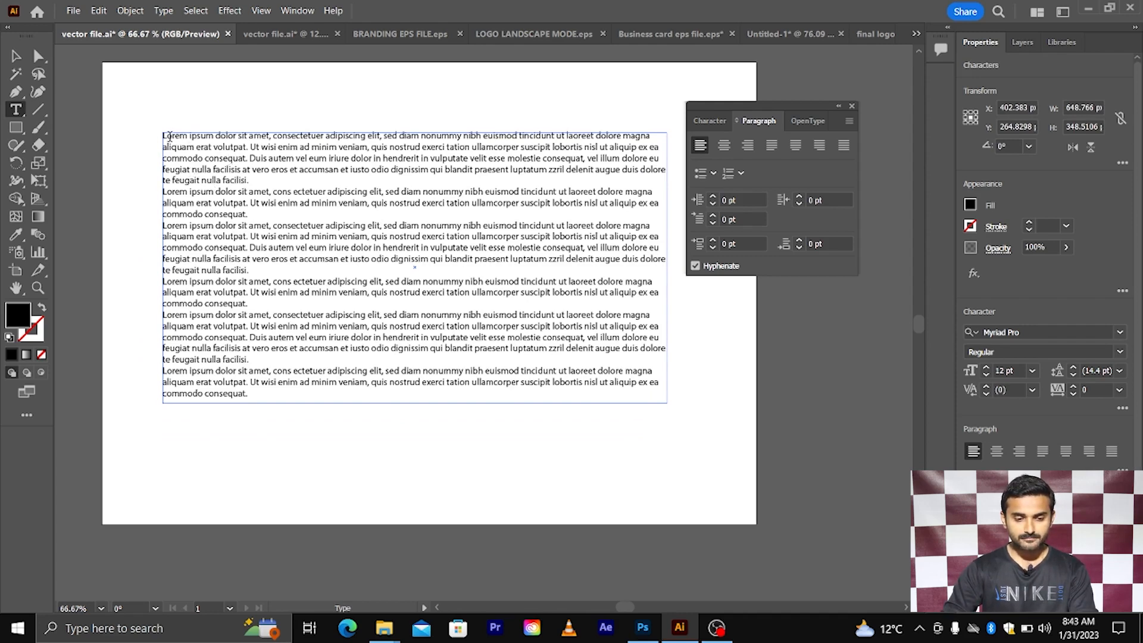
left_click(17, 56)
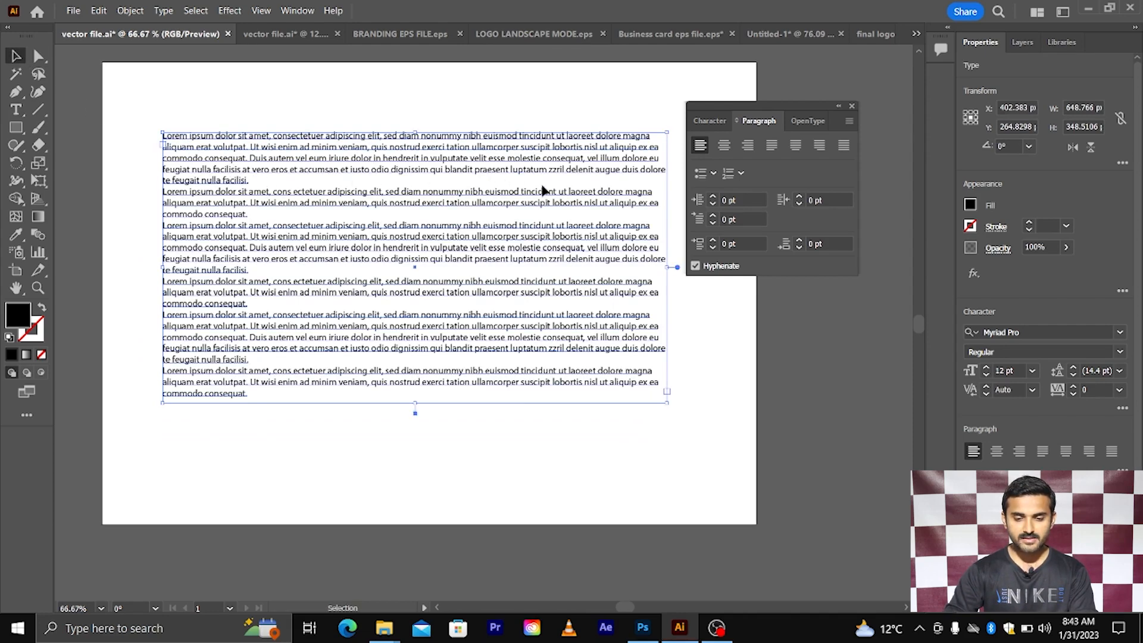
- Try centre and right alignment on the Lorem ipsum text box and restore left alignment
left_click(725, 147)
left_click(749, 146)
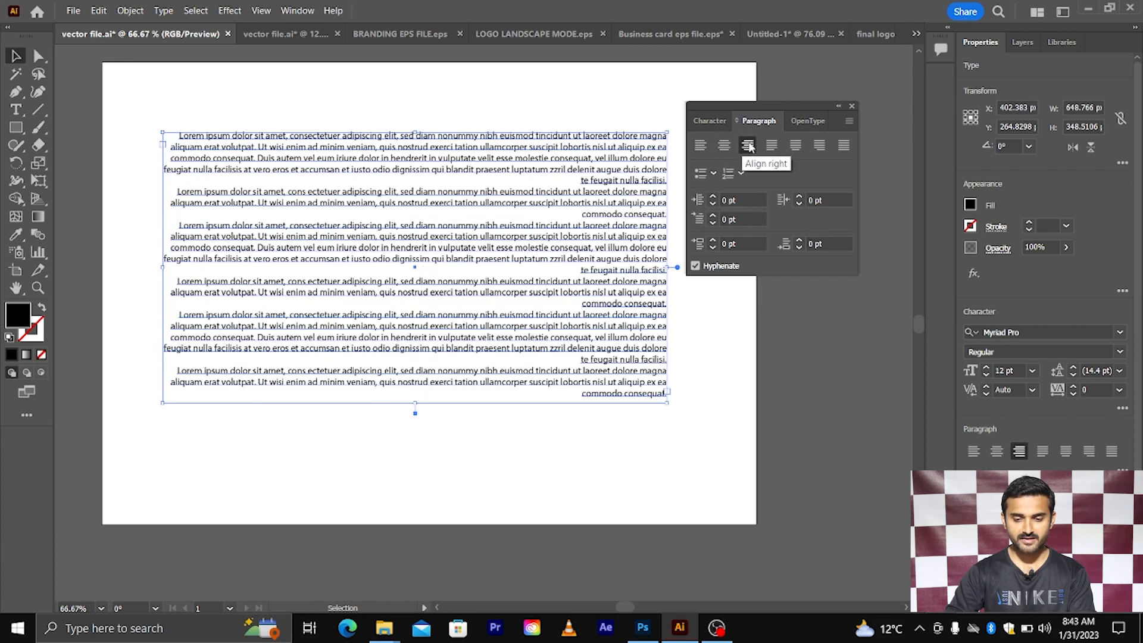
left_click(700, 149)
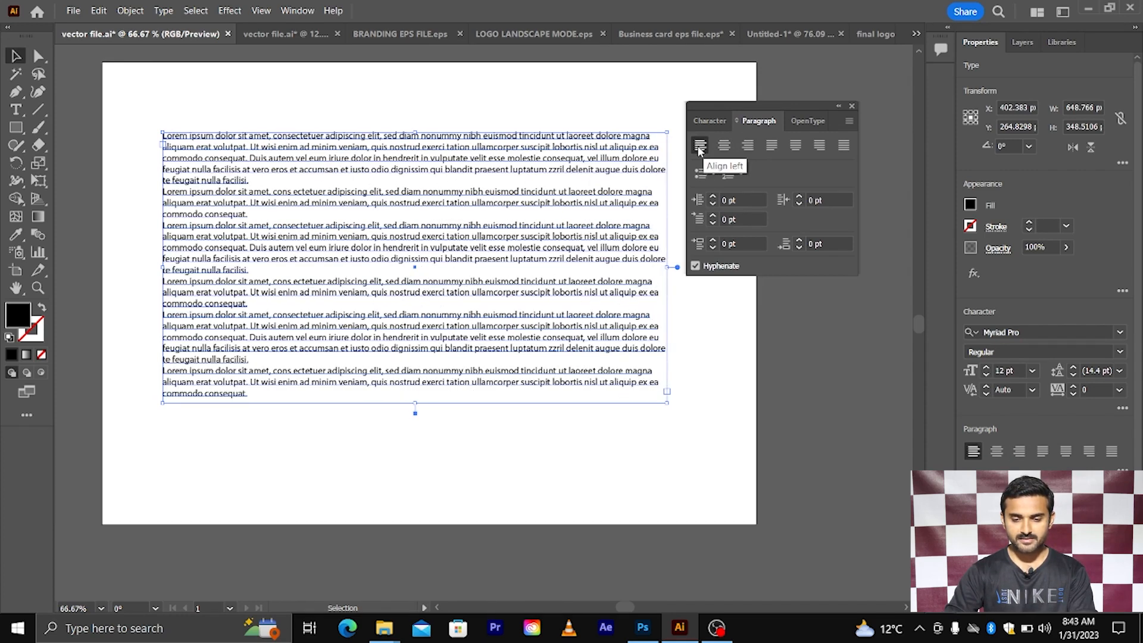
- Justify the Lorem ipsum text with the last lines aligned left and inspect the text up close
left_click(768, 148)
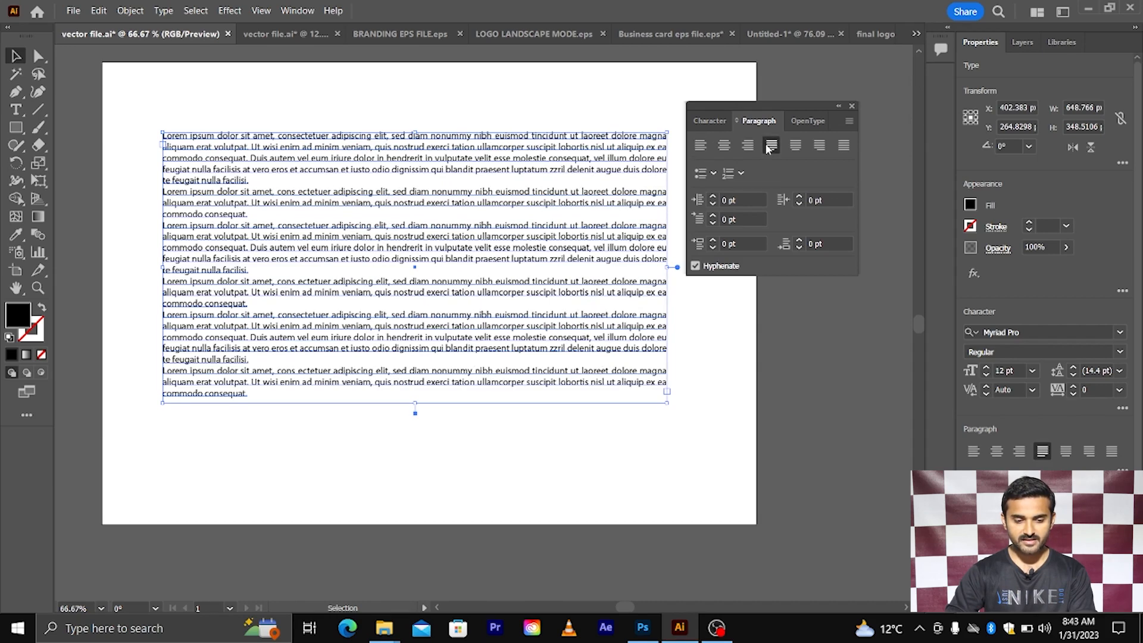
scroll(246, 217, "up", 2)
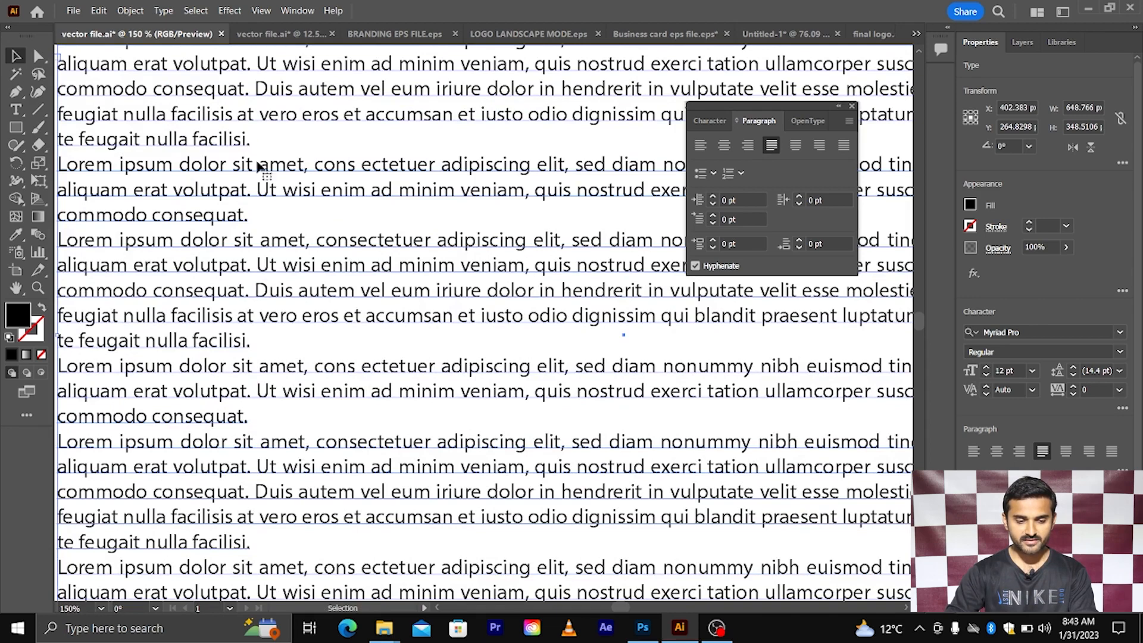
scroll(299, 228, "down", 2)
- Remove every paragraph after the first from the text box and align the remaining paragraph left
key("t")
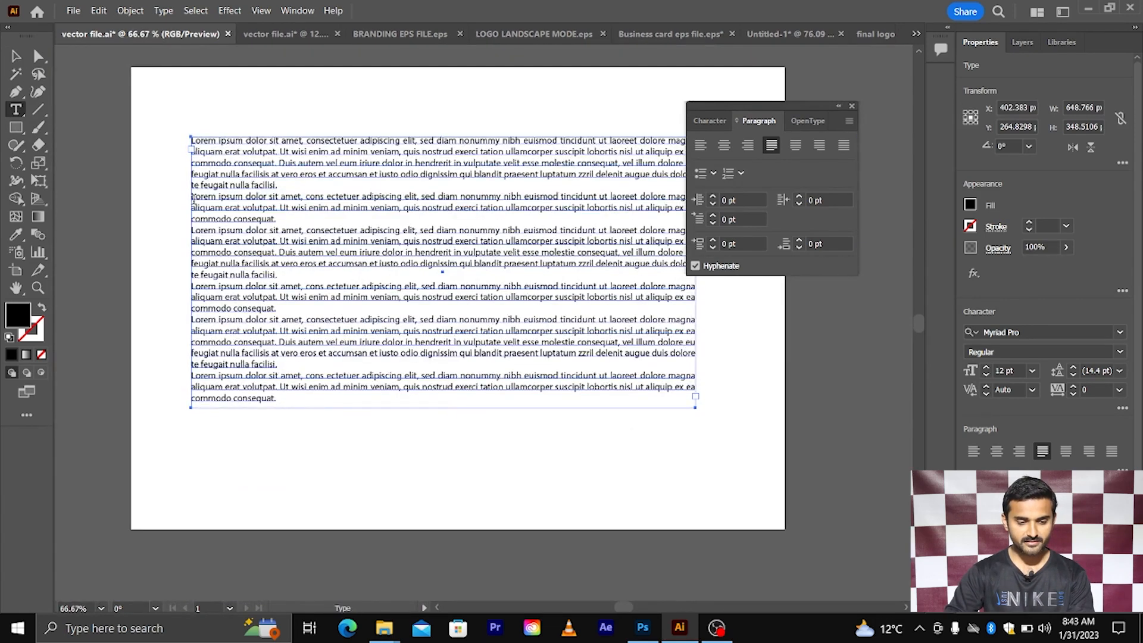
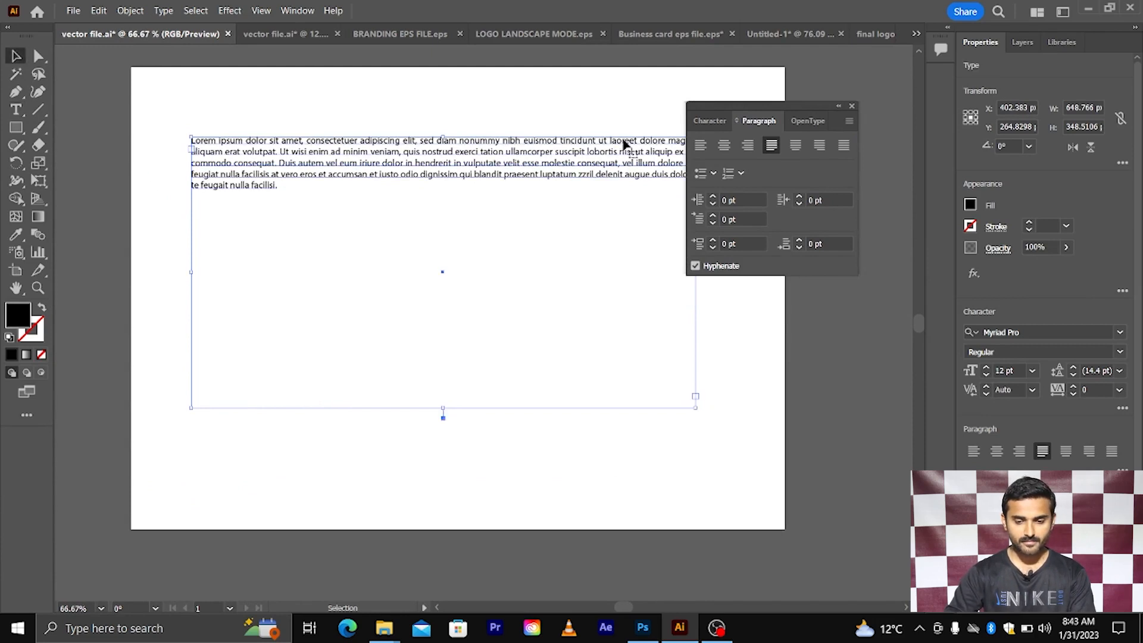
left_click(702, 145)
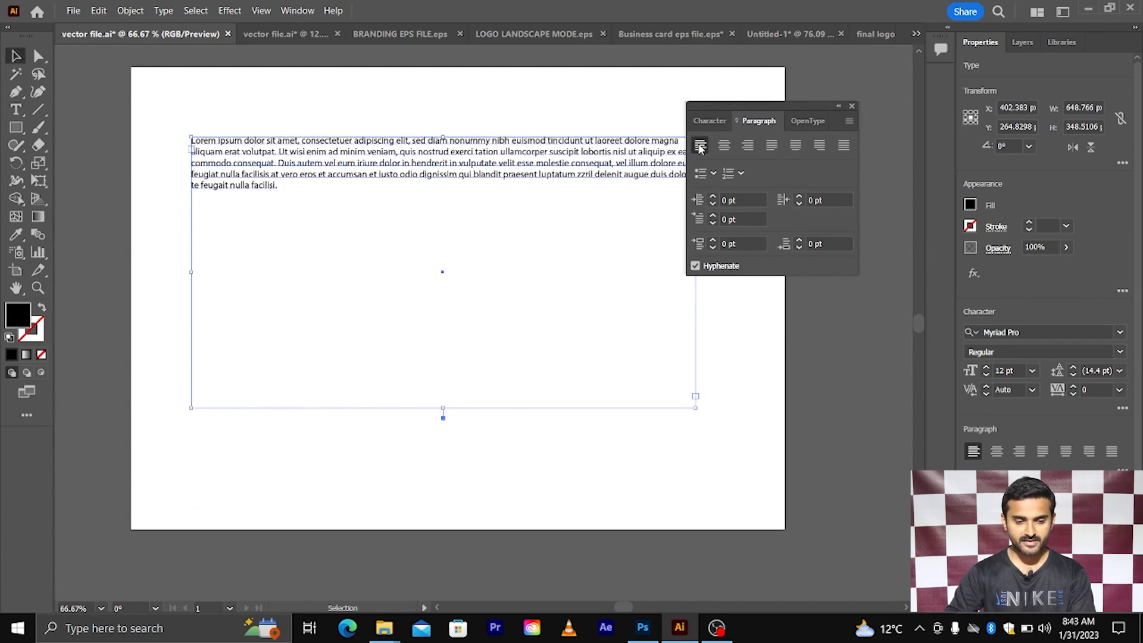
- Justify the Lorem ipsum text with the last line aligned left, and switch it to the last line aligned center
left_click(770, 146)
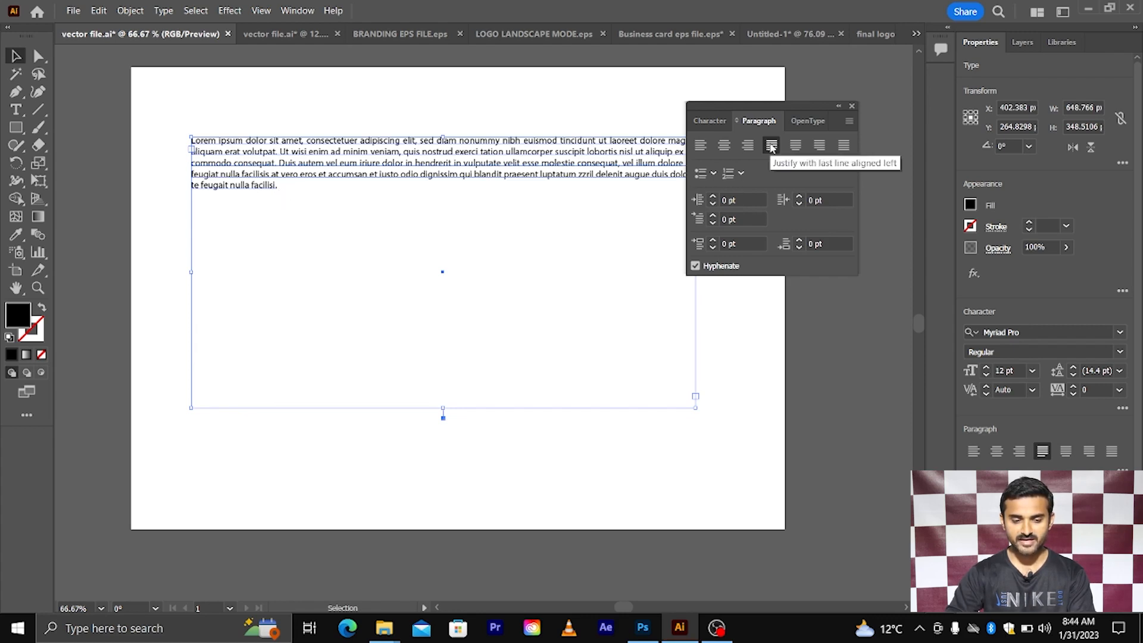
scroll(205, 199, "up", 1)
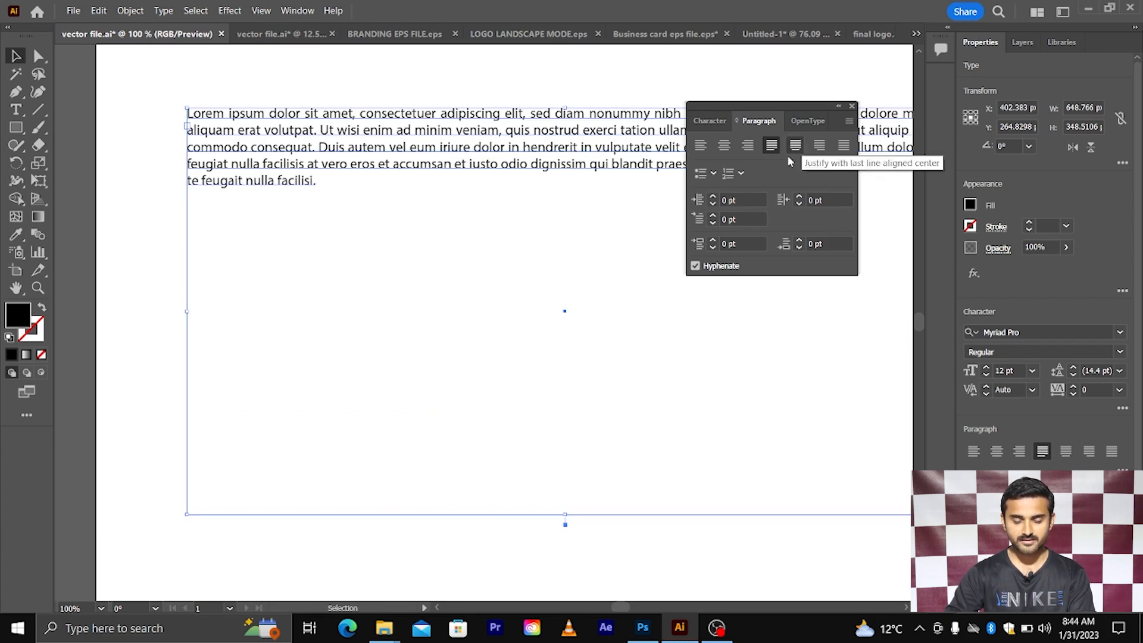
scroll(452, 232, "down", 2)
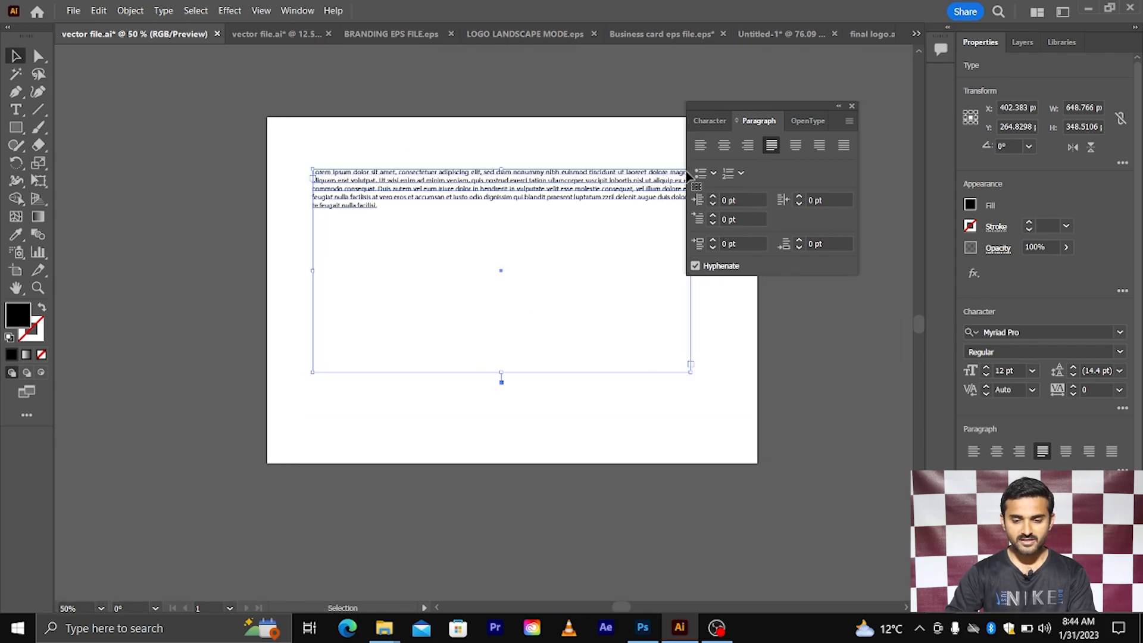
left_click(795, 145)
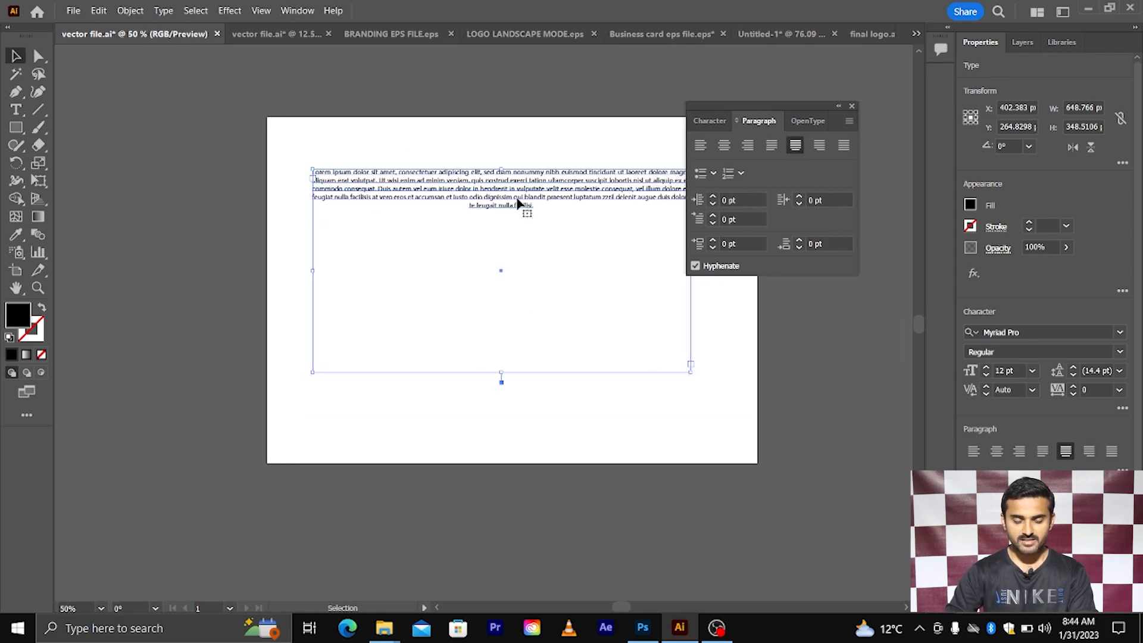
scroll(518, 204, "up", 1)
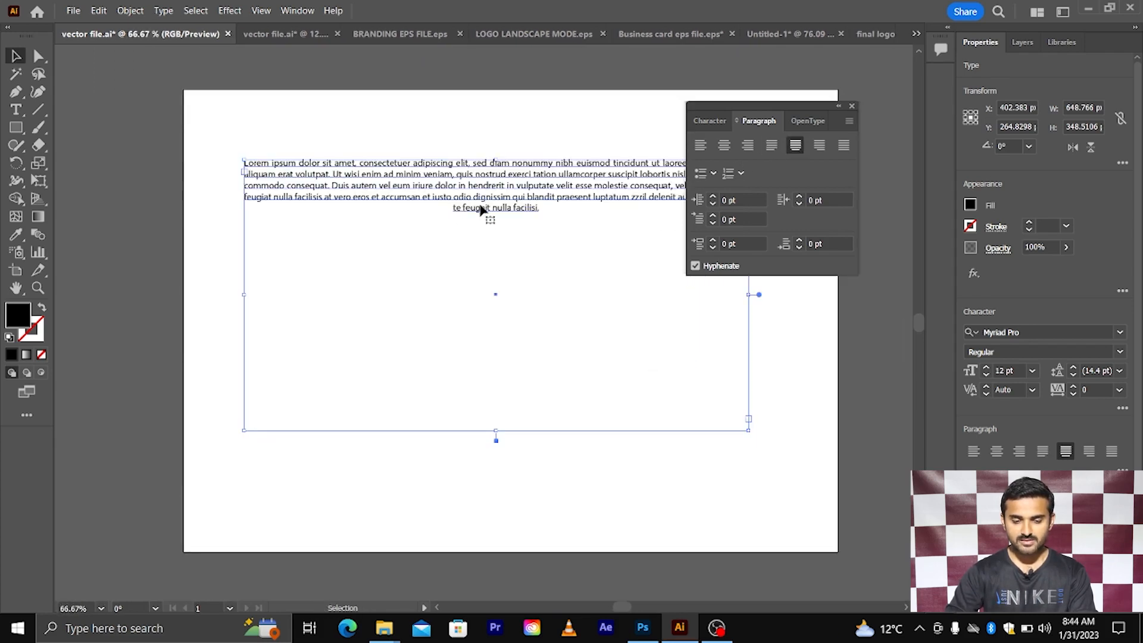
- Try justifying the Lorem ipsum text with the last line aligned right and with all lines justified, and restore left alignment
left_click(819, 146)
scroll(633, 229, "right", 3)
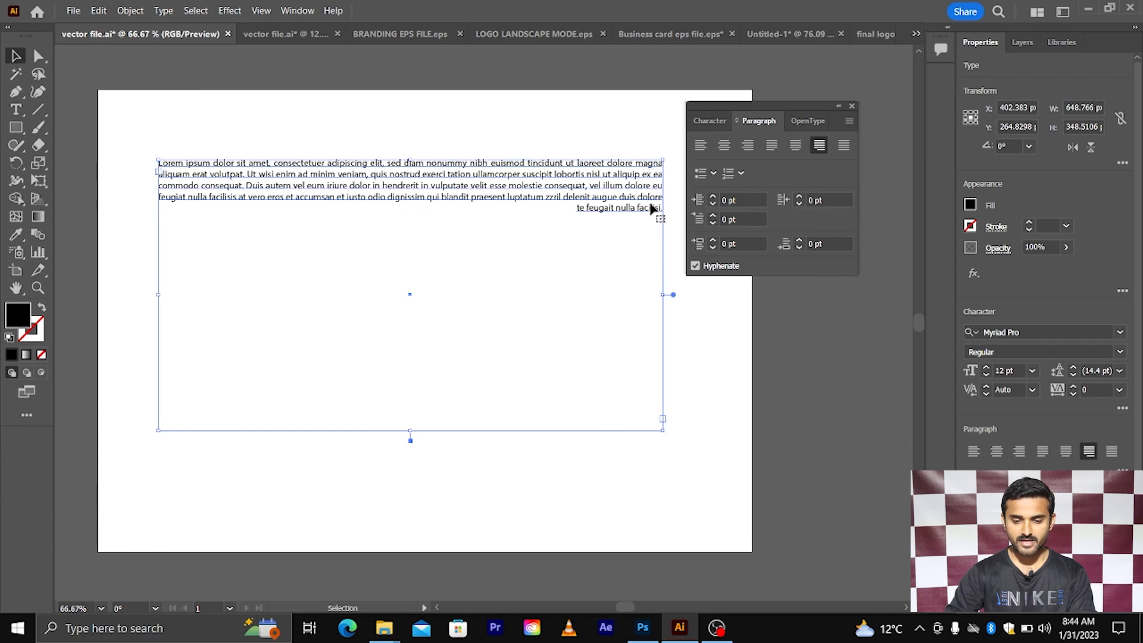
left_click(843, 146)
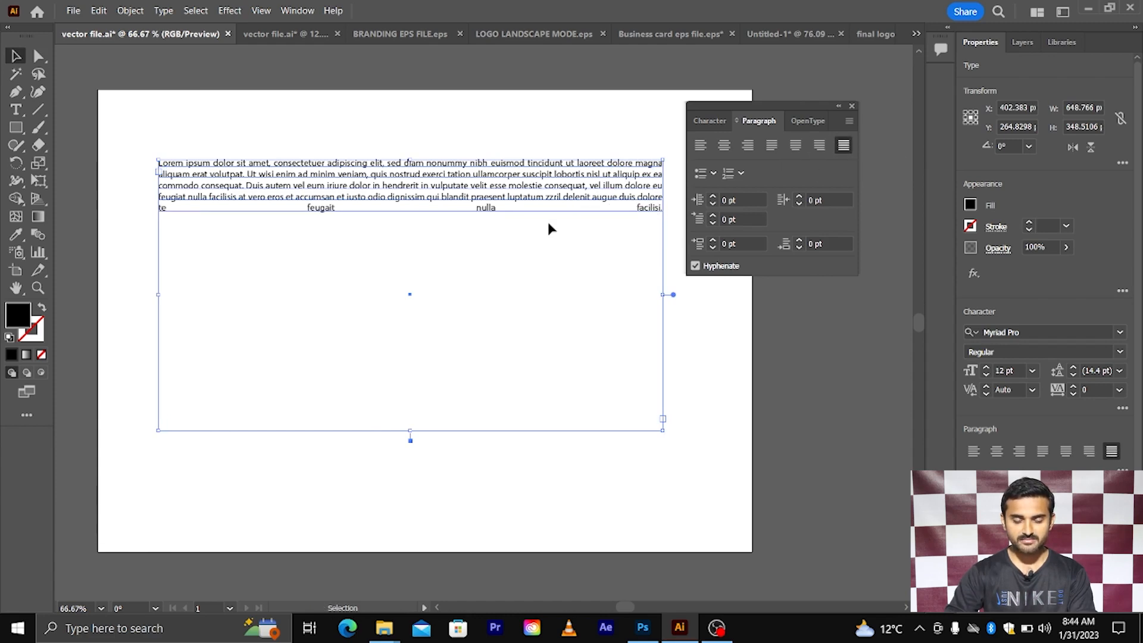
scroll(516, 221, "up", 1)
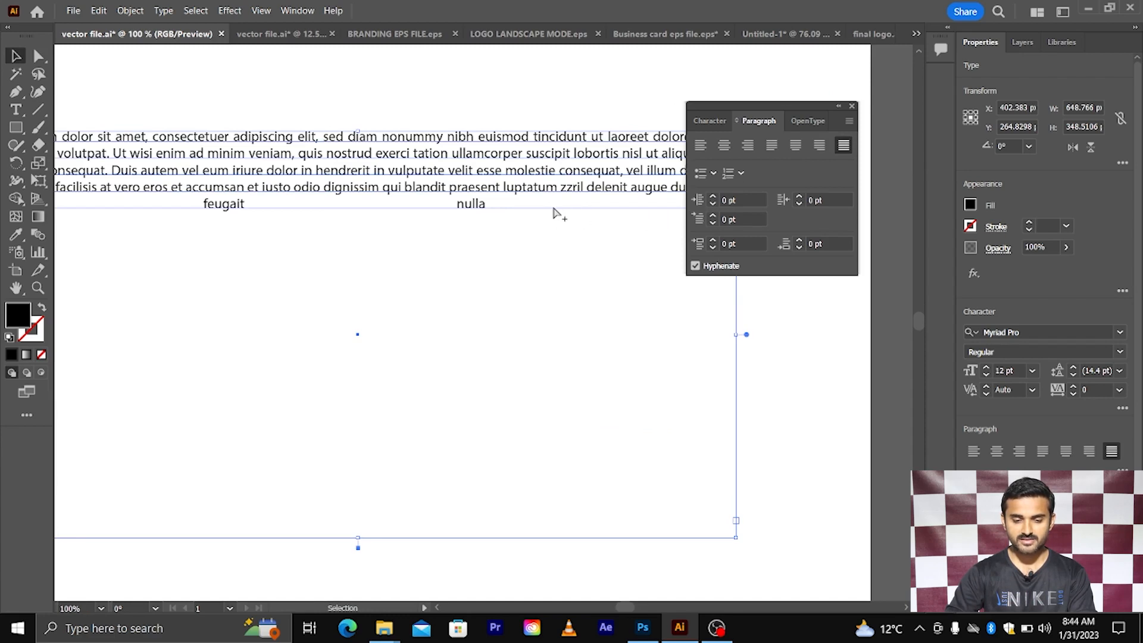
scroll(553, 208, "down", 1)
key("ctrl+z")
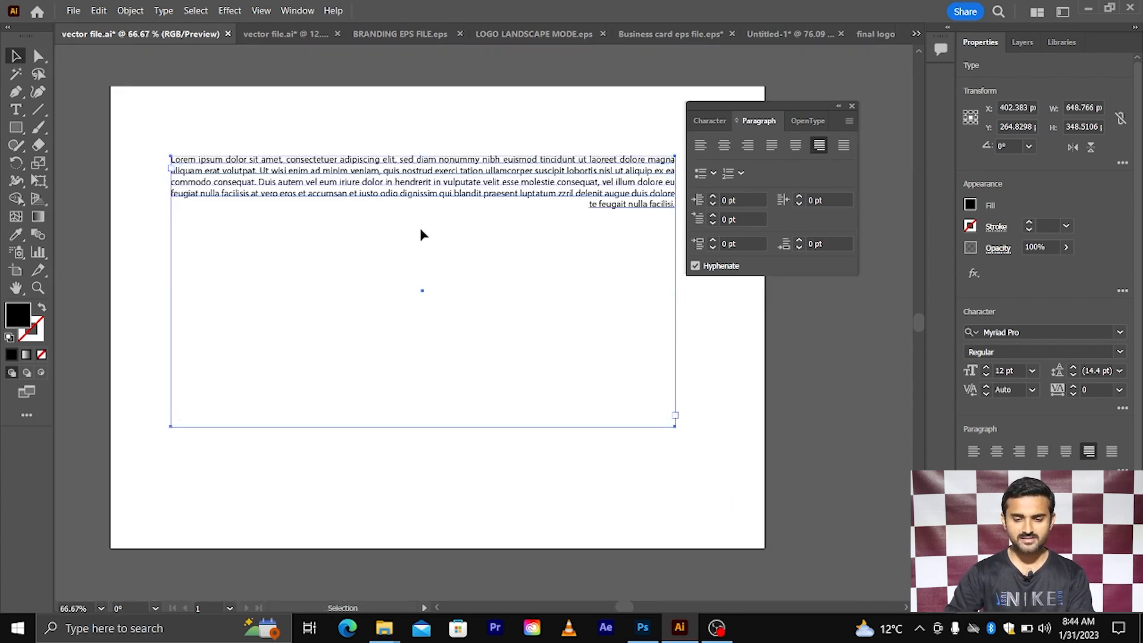
left_click(696, 153)
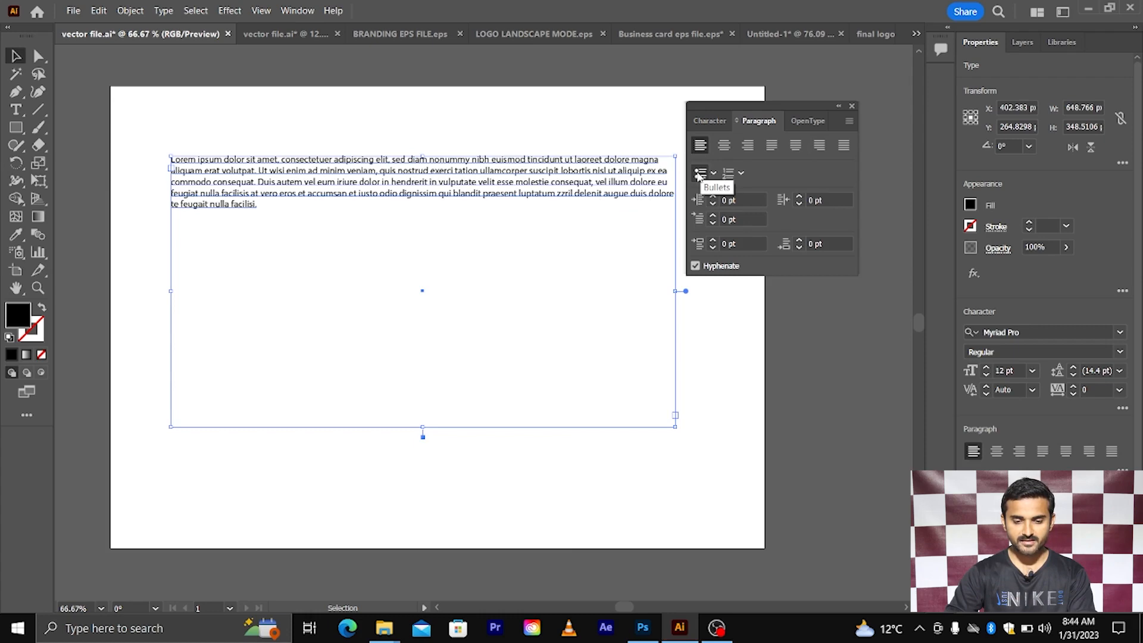
- Apply bullets to the Lorem ipsum text, inspect them up close, and switch the list to numbering
left_click(698, 174)
scroll(109, 192, "up", 2)
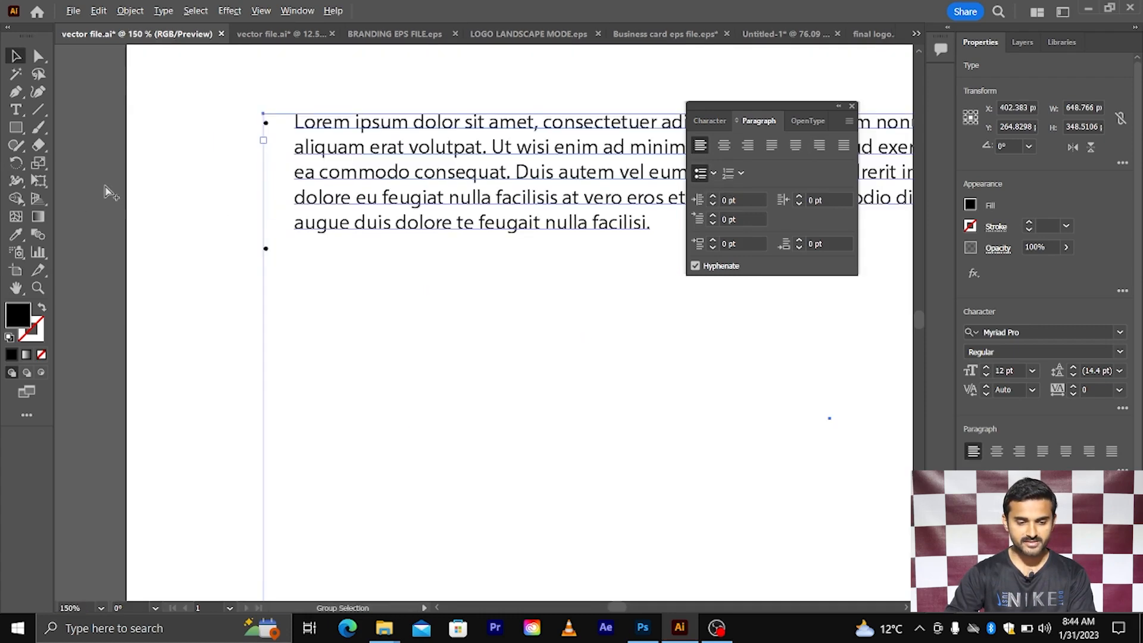
scroll(272, 136, "up", 1)
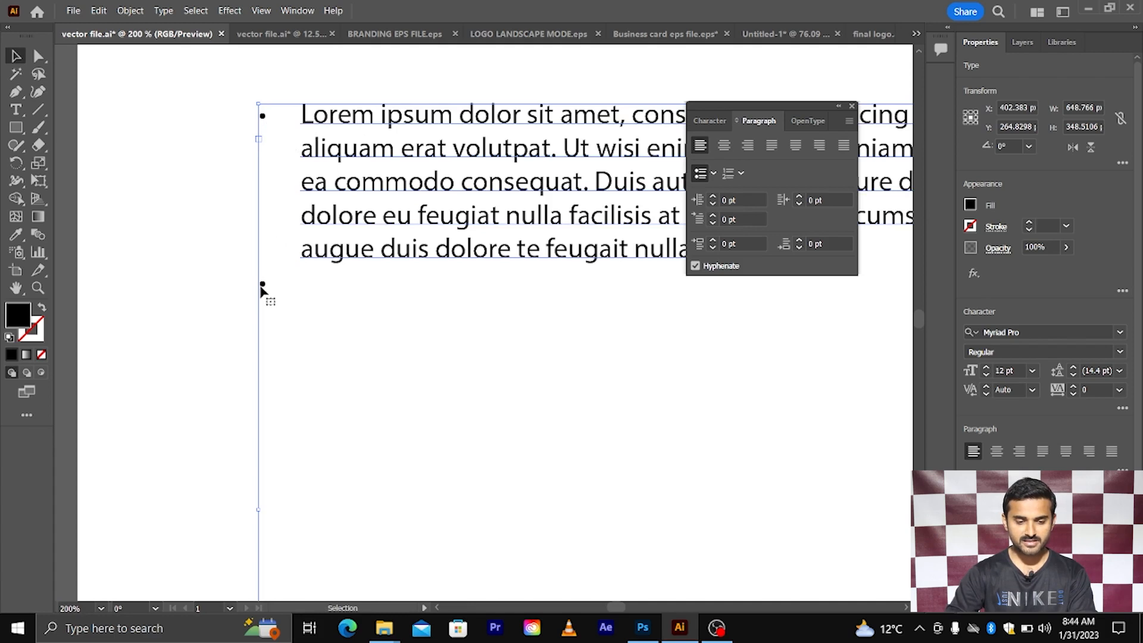
scroll(278, 290, "down", 1)
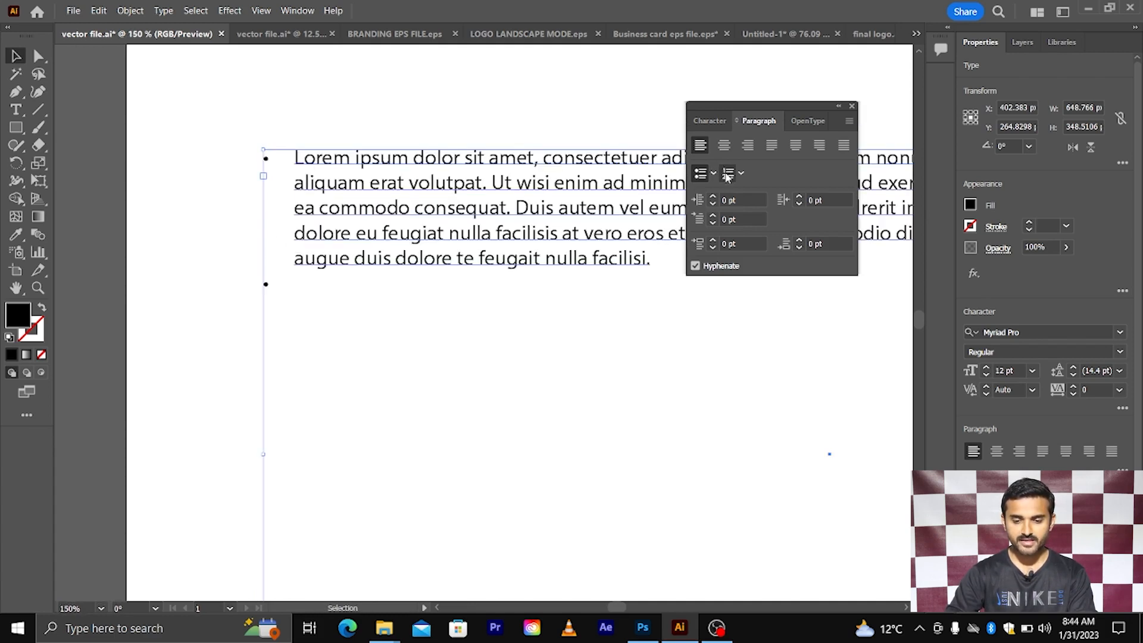
left_click(726, 175)
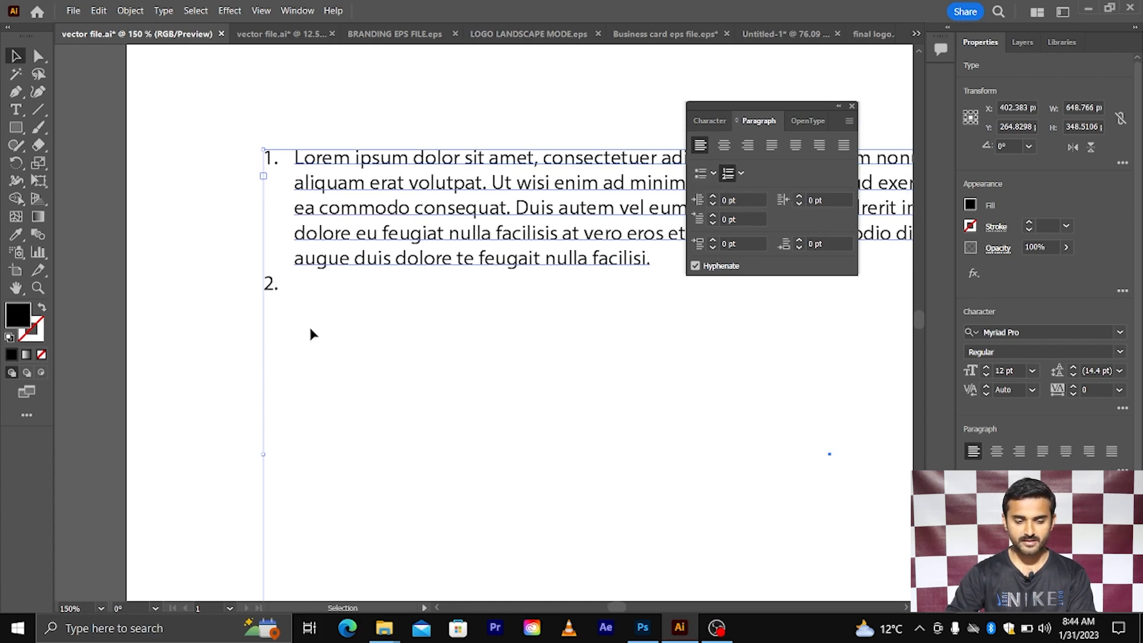
- Add filler entries as items 2 to 5 of the numbered list, with dddddd, ddd and dfffff as the last three
key("t")
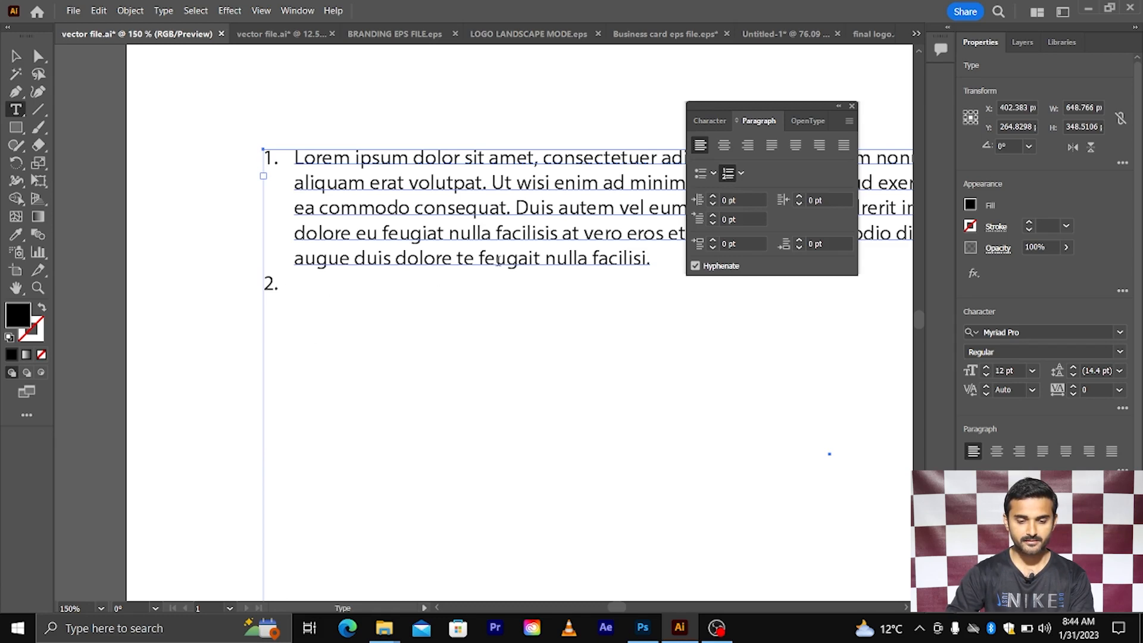
scroll(575, 288, "right", 1)
scroll(575, 289, "right", 1)
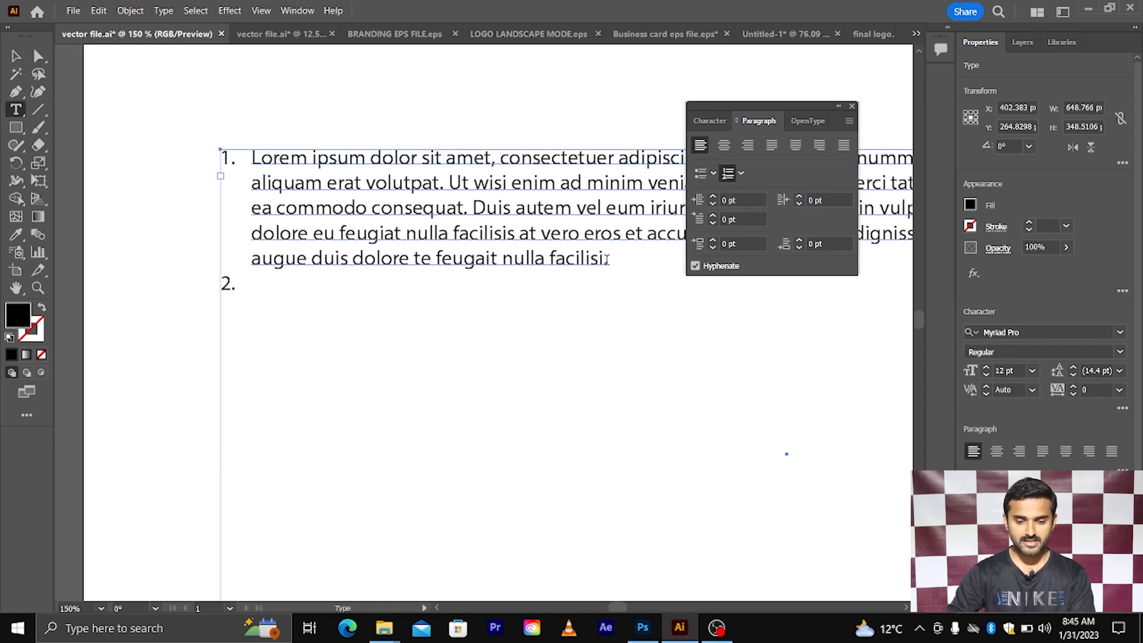
left_click(607, 260)
key("Return")
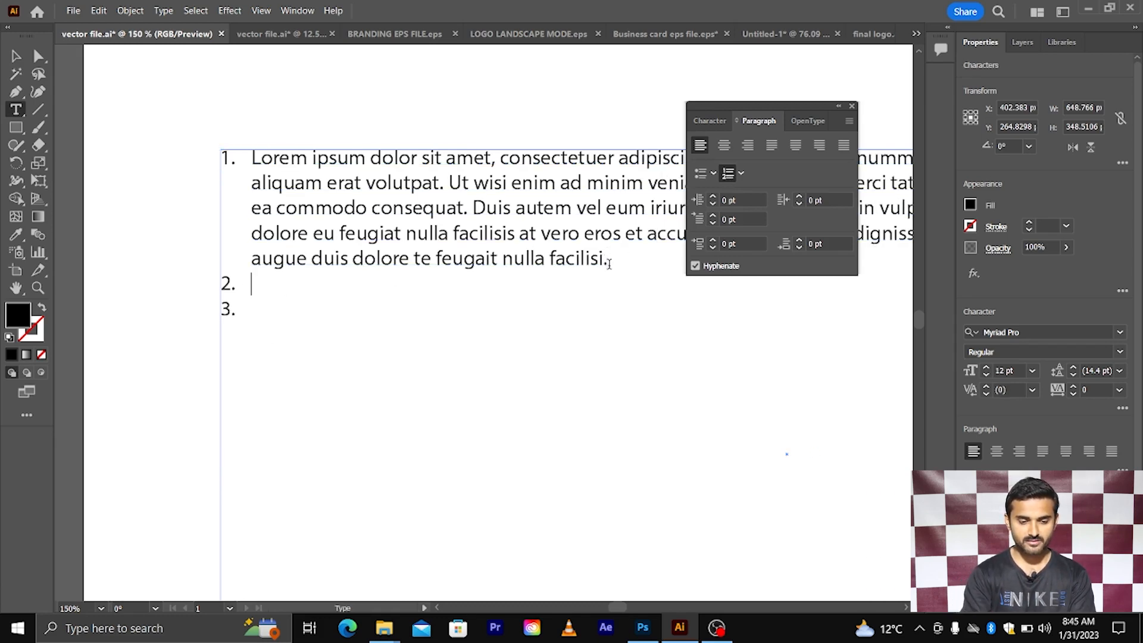
type("ffffjjfj")
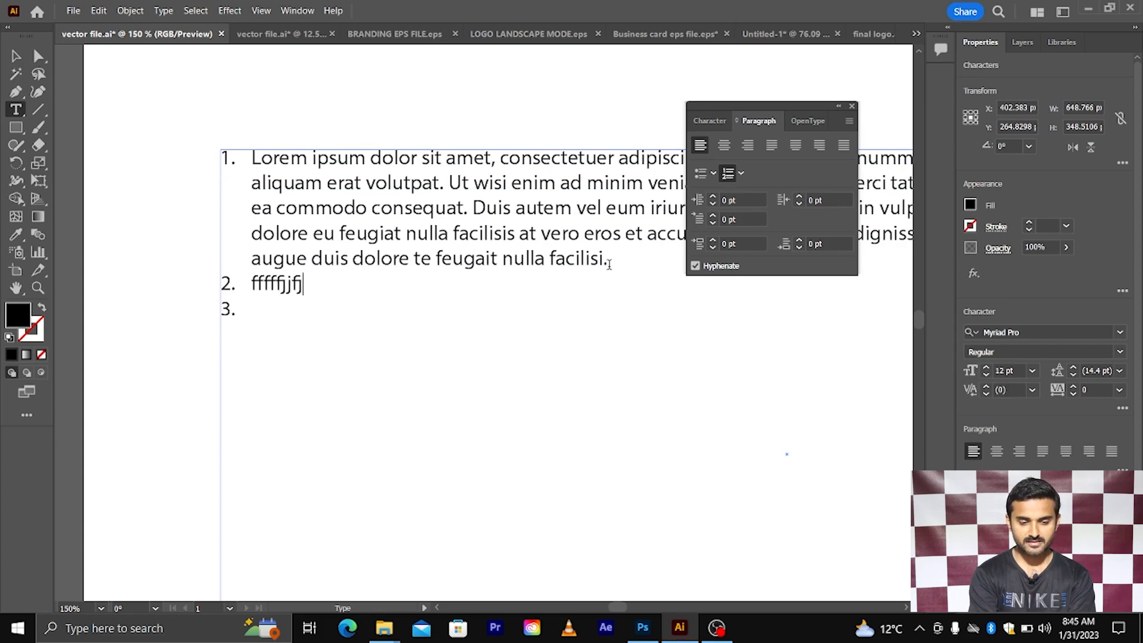
type("fjfff ")
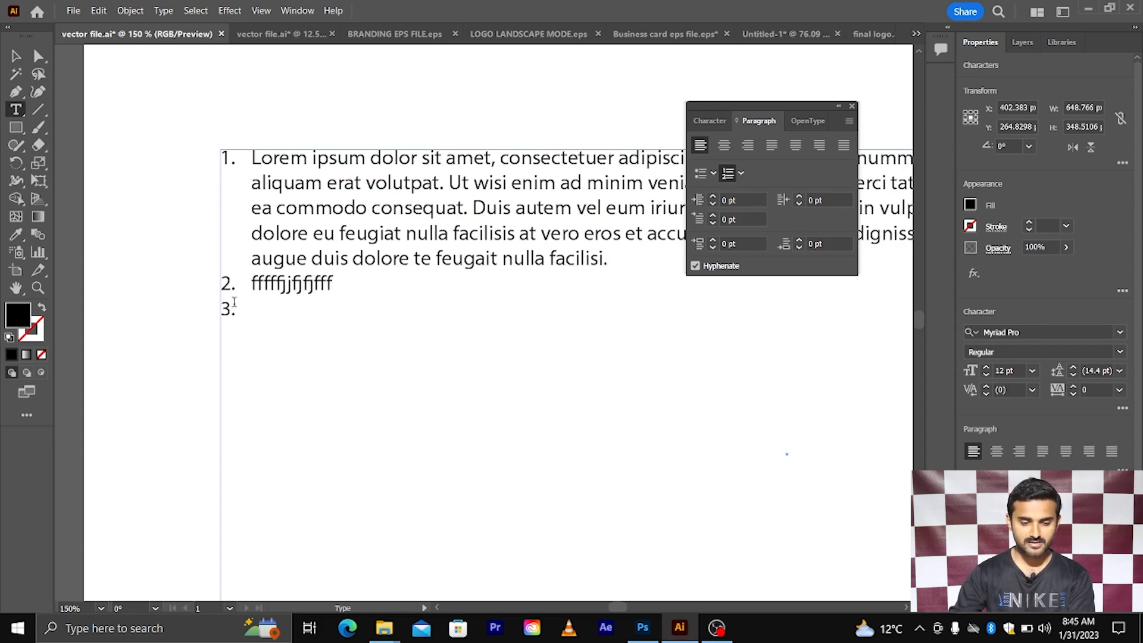
type("dddddd")
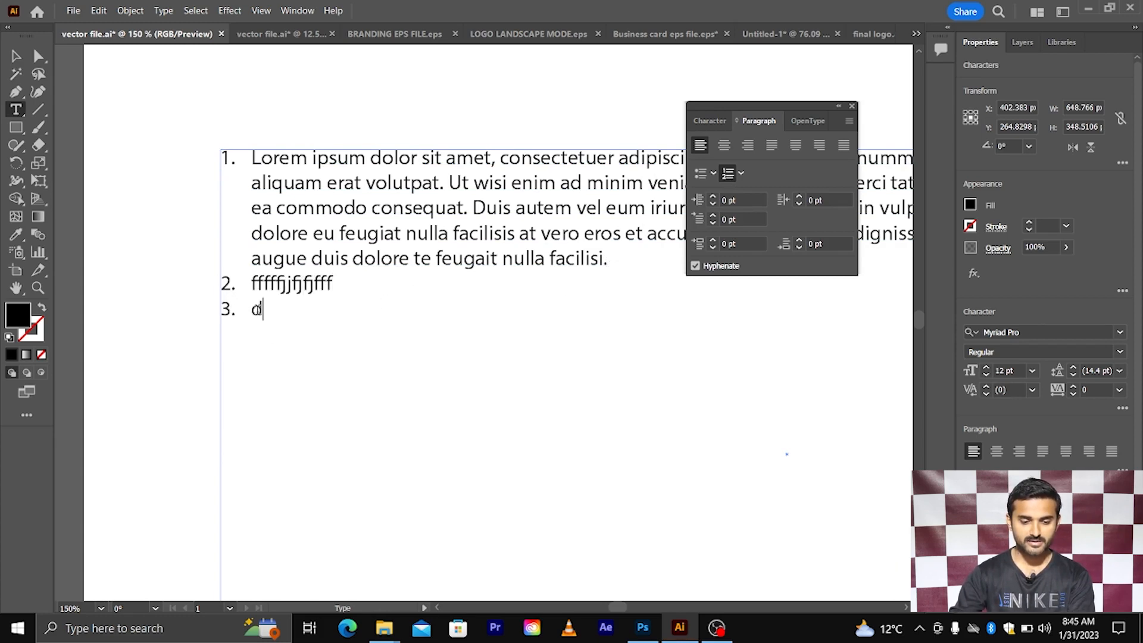
key("Return")
type("ddddd")
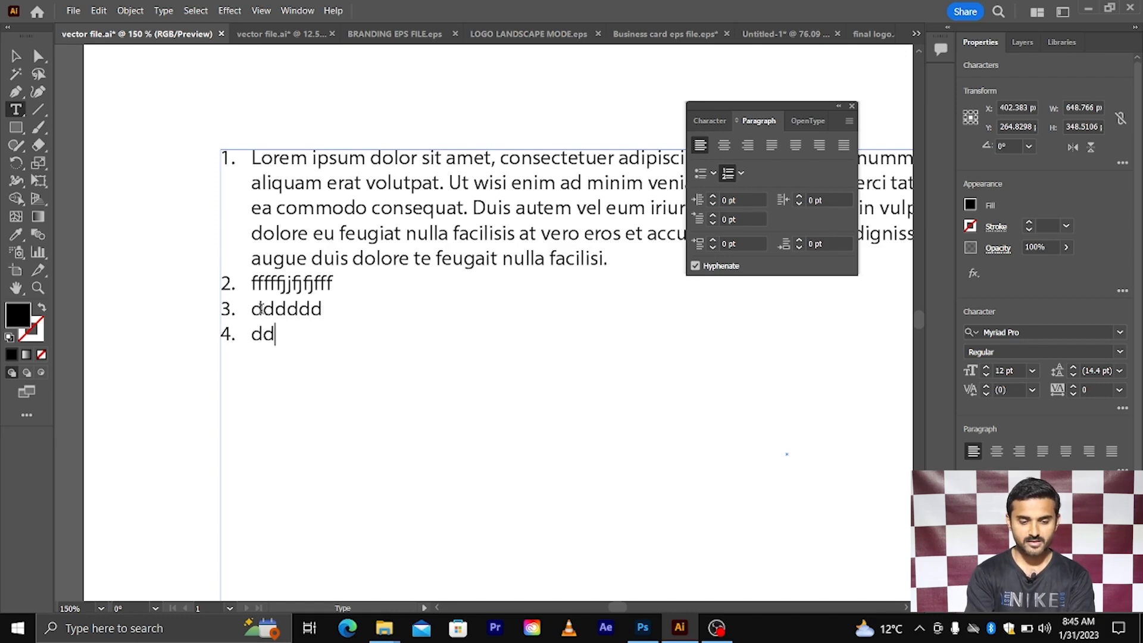
key("Return")
type("dfffff")
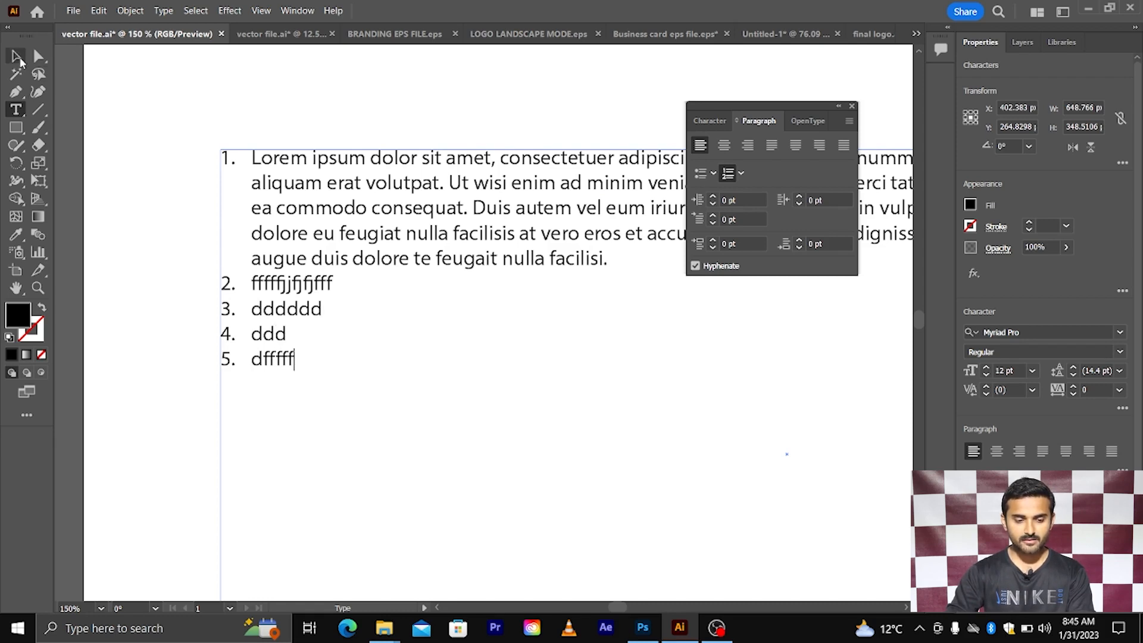
- Delete the filler entries below the Lorem ipsum paragraph and remove the numbering from the text box
left_click_drag(295, 360, 214, 276)
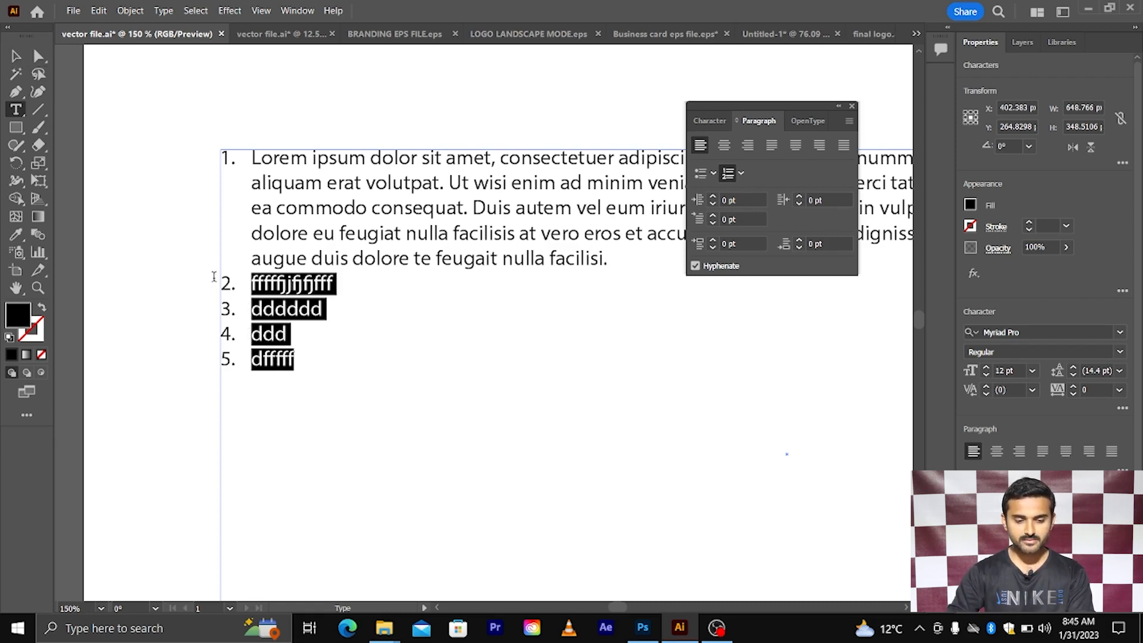
key("BackSpace")
left_click(16, 55)
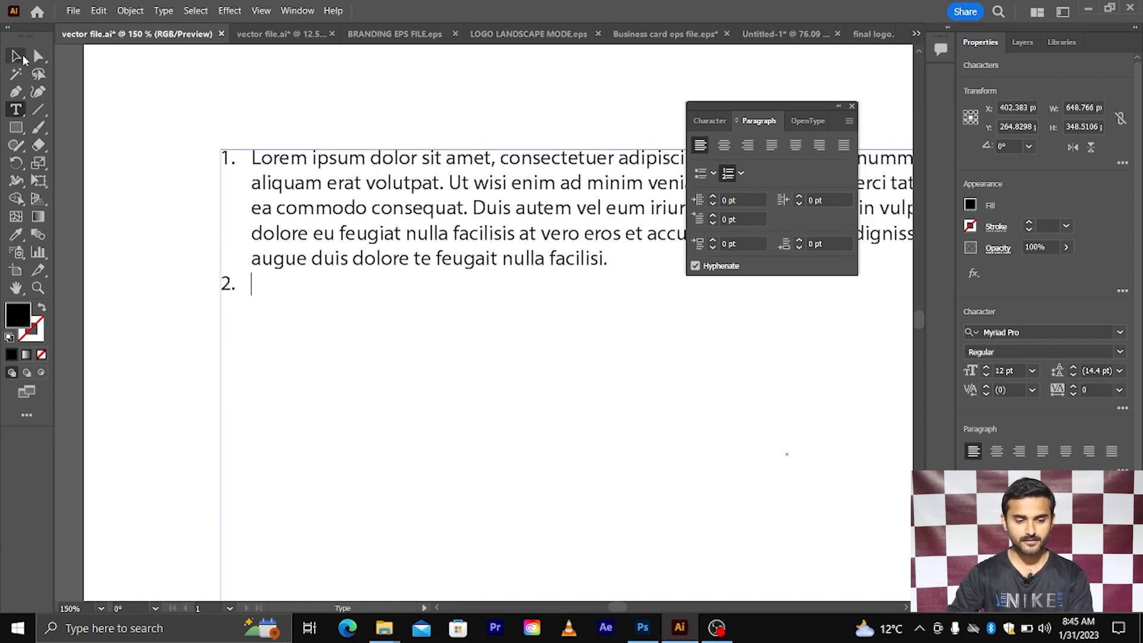
left_click(727, 173)
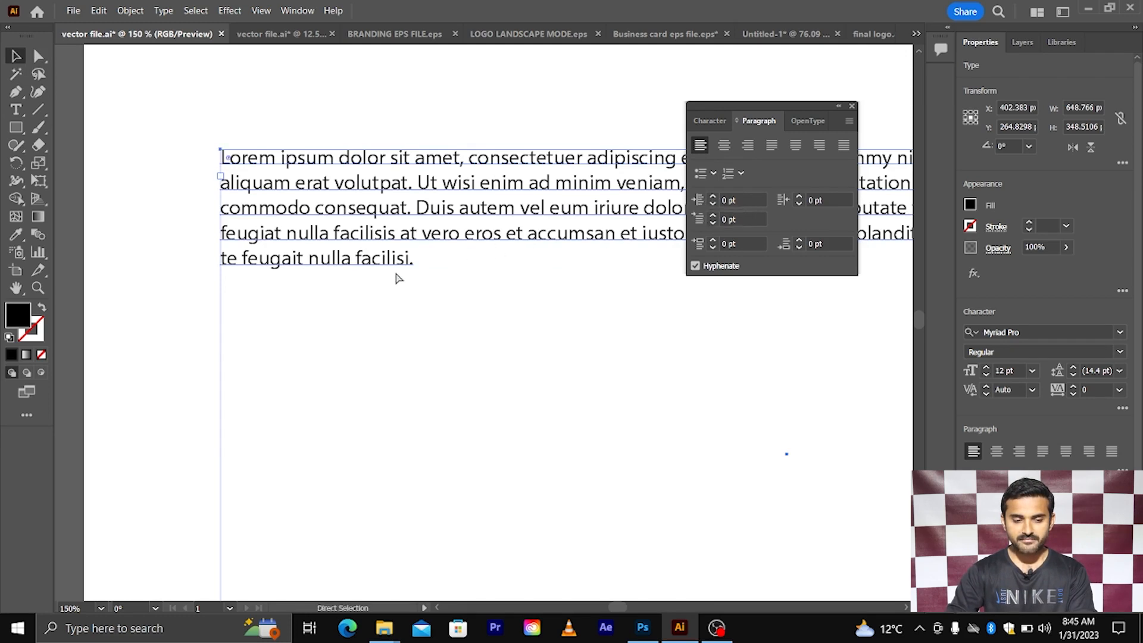
- Raise the Lorem ipsum paragraph's left indent gradually to at least 13 pt and reduce it to 8 pt
scroll(303, 238, "right", 1)
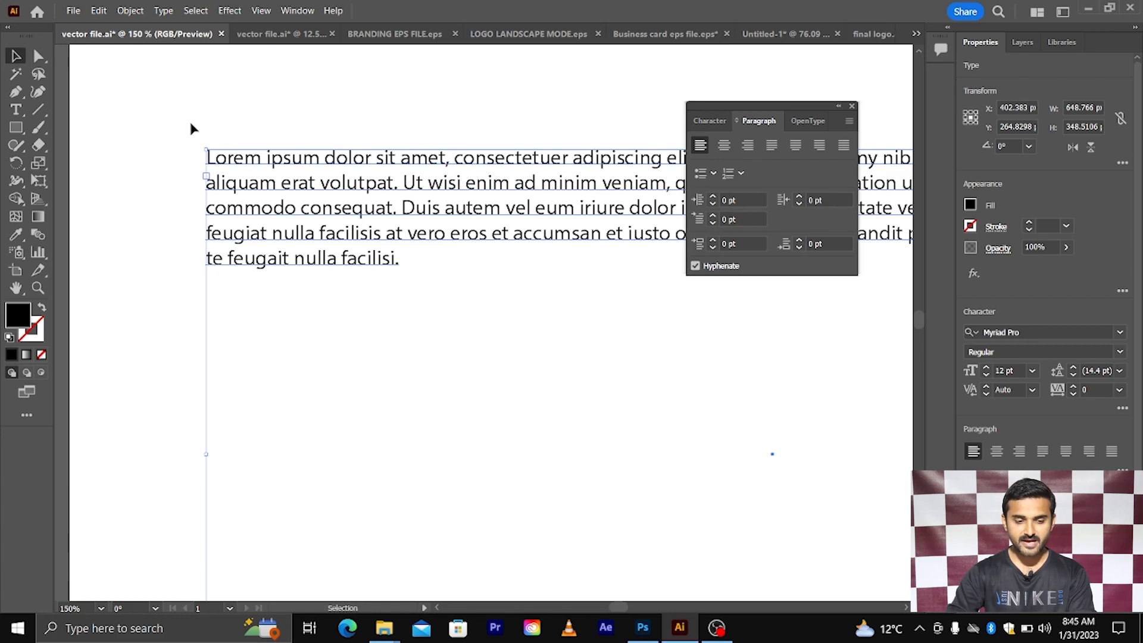
left_click_drag(190, 123, 256, 300)
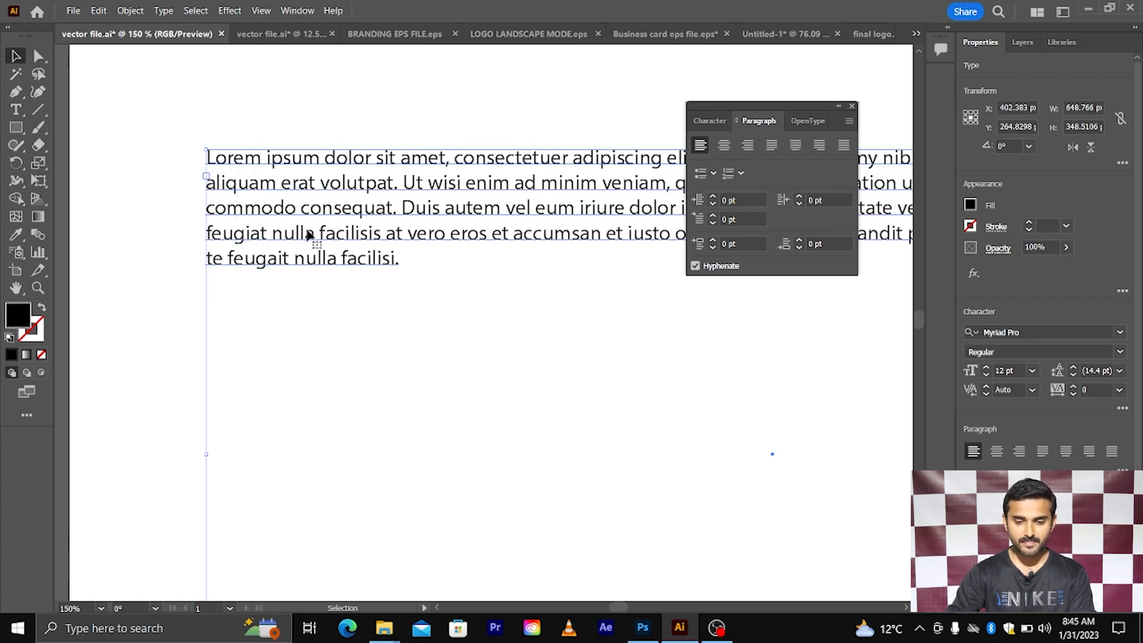
left_click(732, 200)
key("Up")
key("Up")
key("Up")
key("Up")
key("Up")
key("Up")
key("Up")
key("Up")
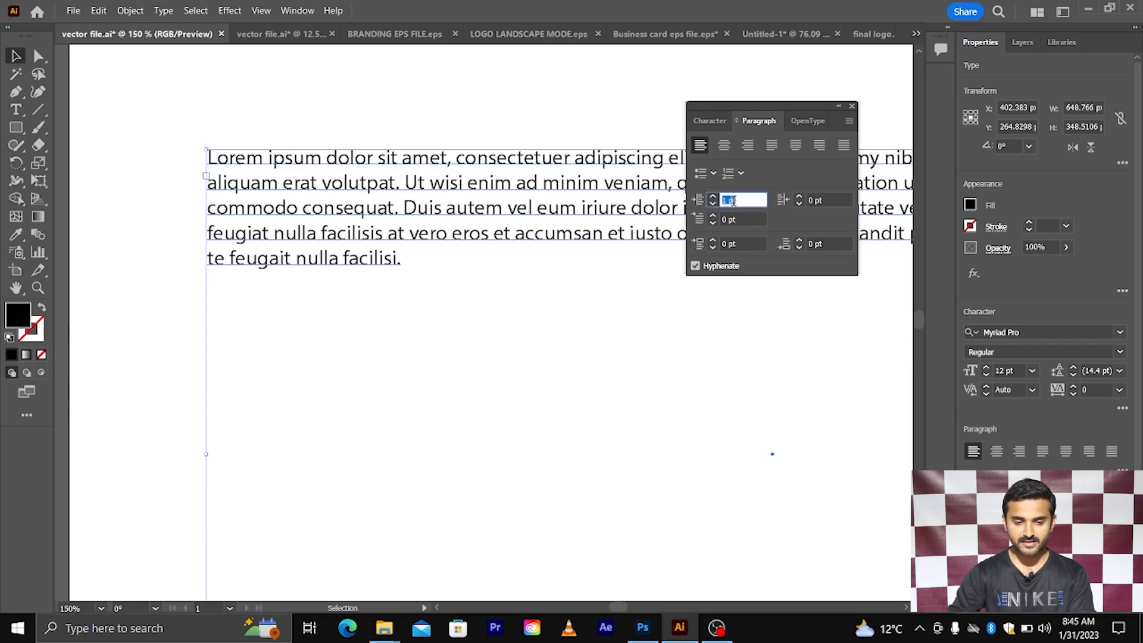
key("Up")
key("Up")
key("Up")
key("Up")
key("Up")
key("Up")
key("Up")
key("Up")
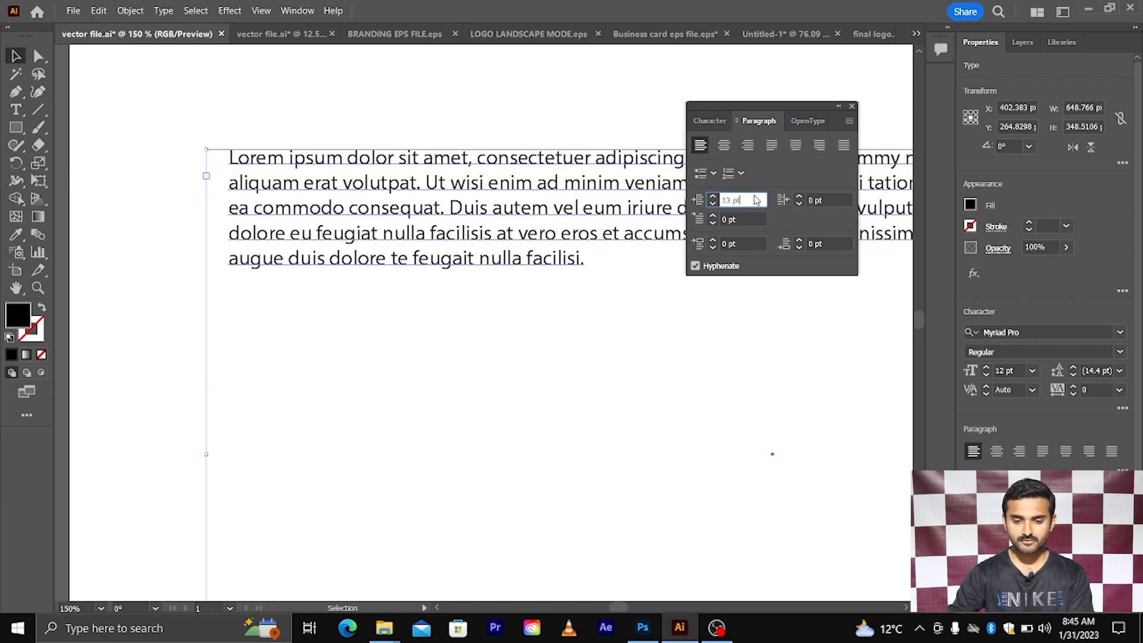
key("Up")
key("Up")
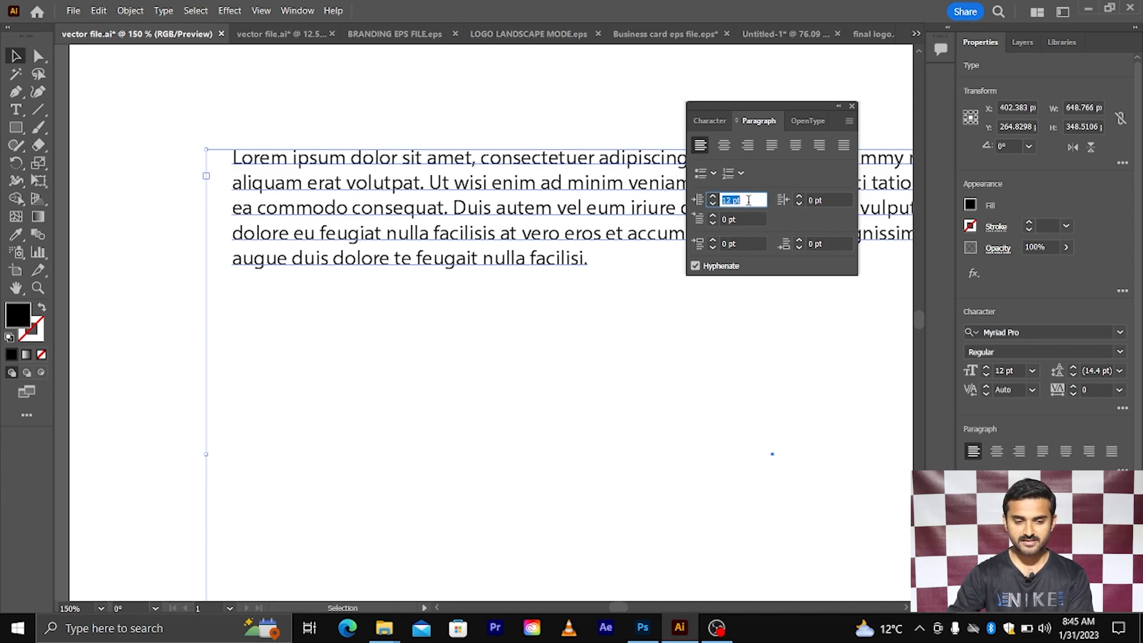
key("Down")
key("Down")
key("Down")
key("Down")
key("Down")
key("Down")
key("Down")
key("Down")
key("Down")
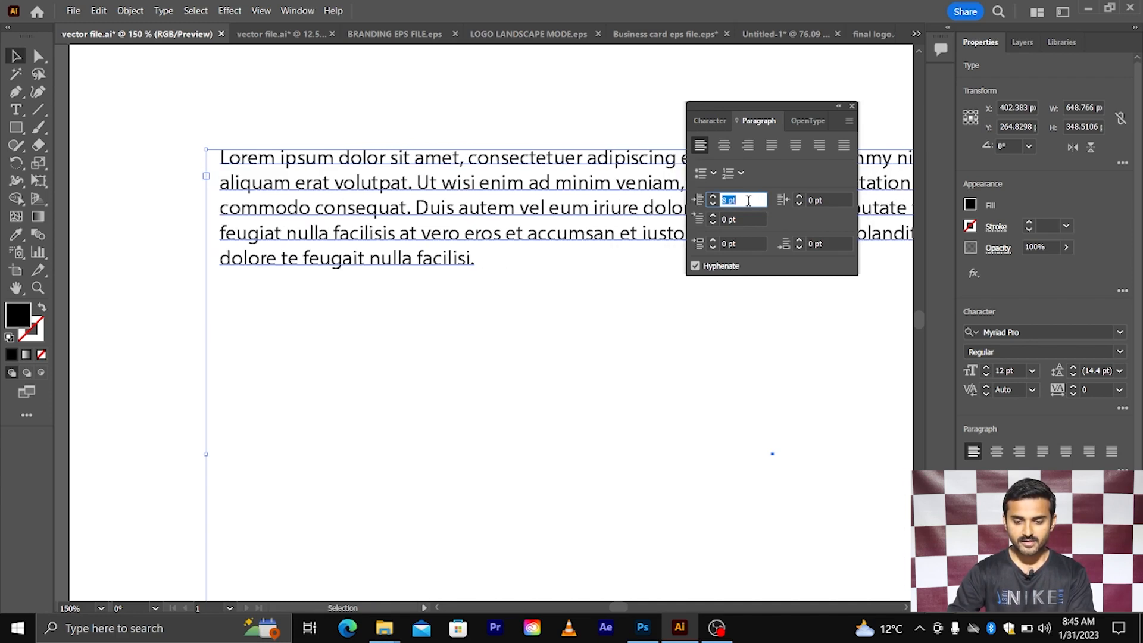
- Set the Lorem ipsum paragraph's right indent to 6 pt and raise it to 10 pt while checking the text box's right edge
left_click(823, 200)
type("6")
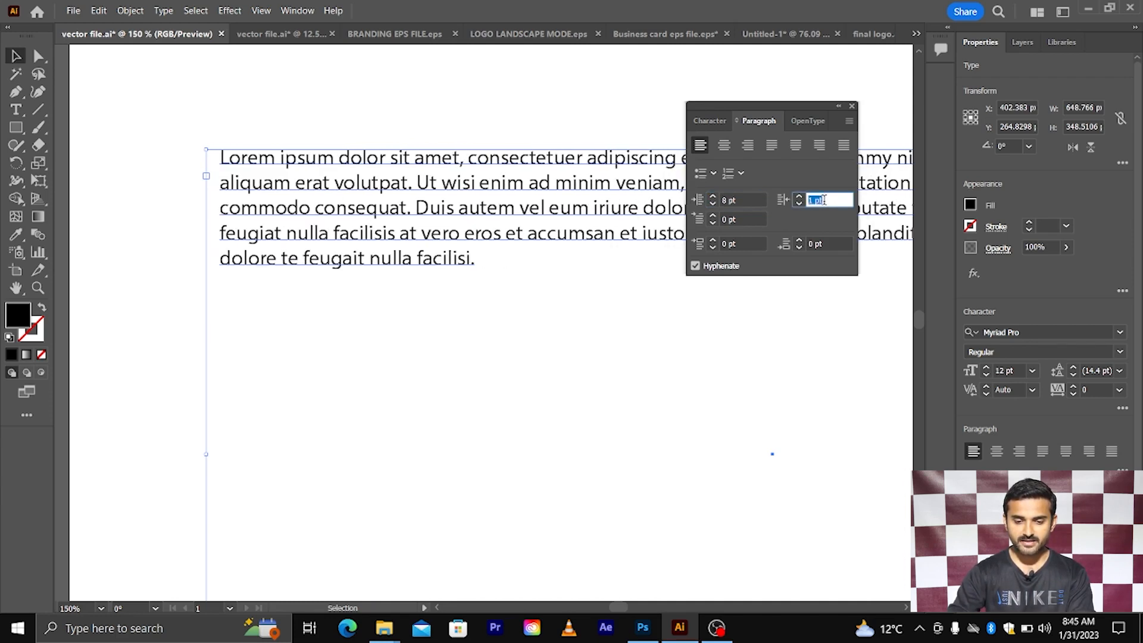
key("Return")
scroll(554, 286, "down", 3)
scroll(553, 286, "right", 5)
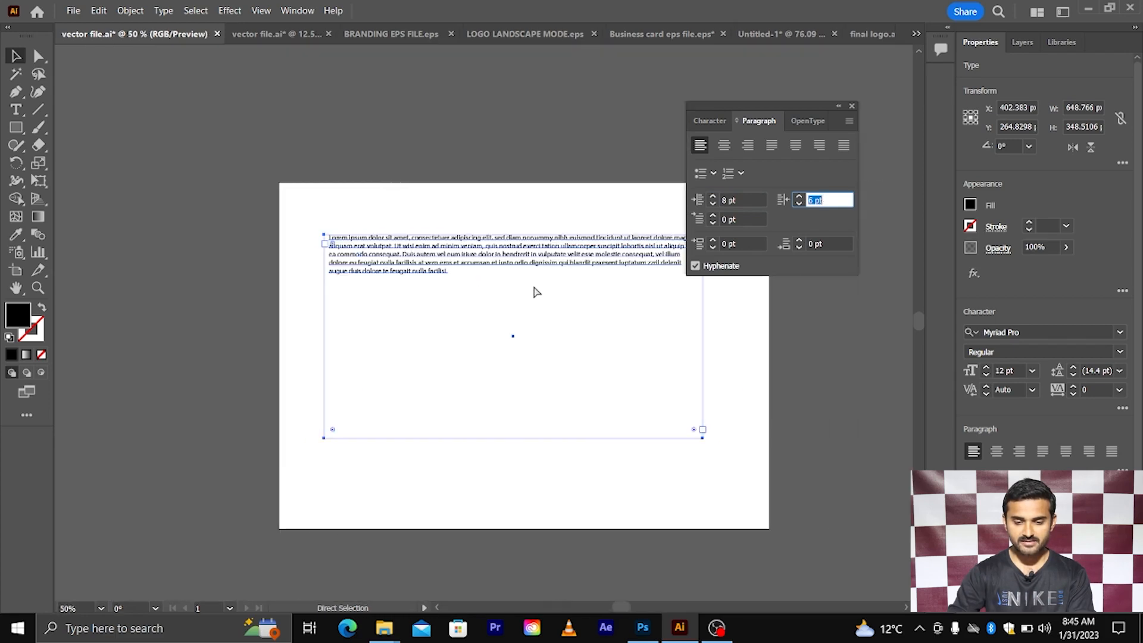
scroll(531, 293, "up", 3)
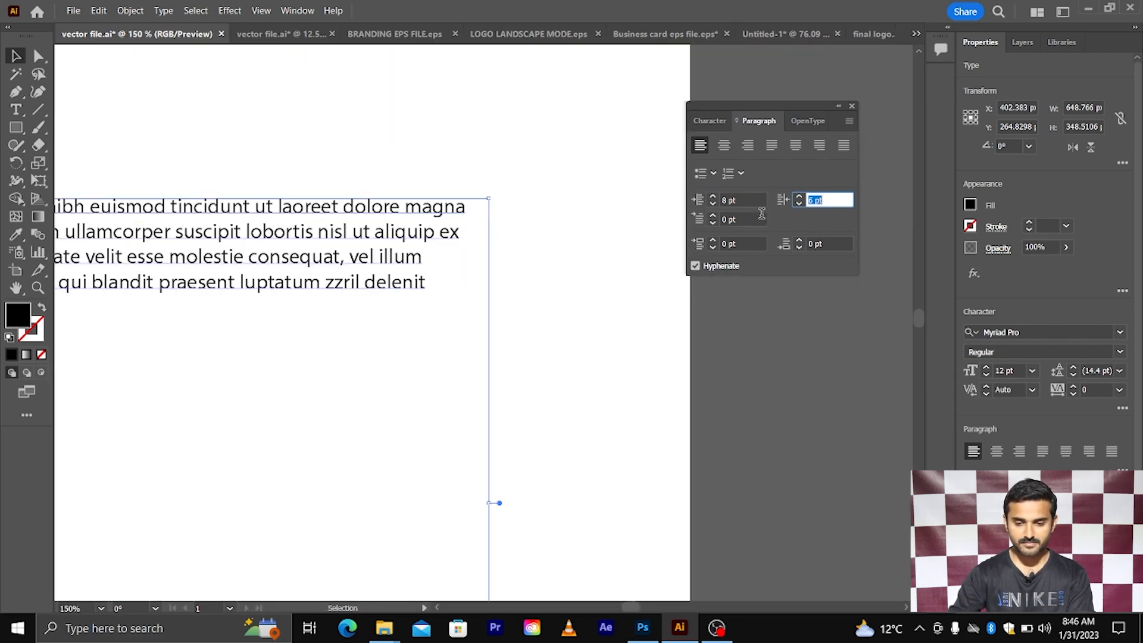
type("12")
key("Return")
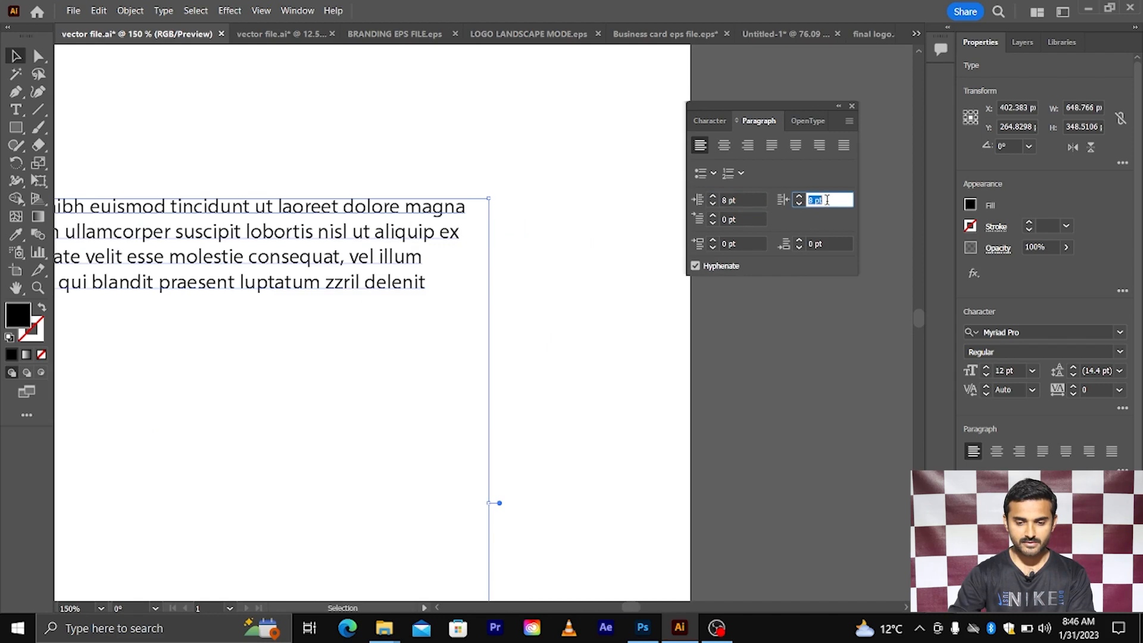
left_click(800, 198)
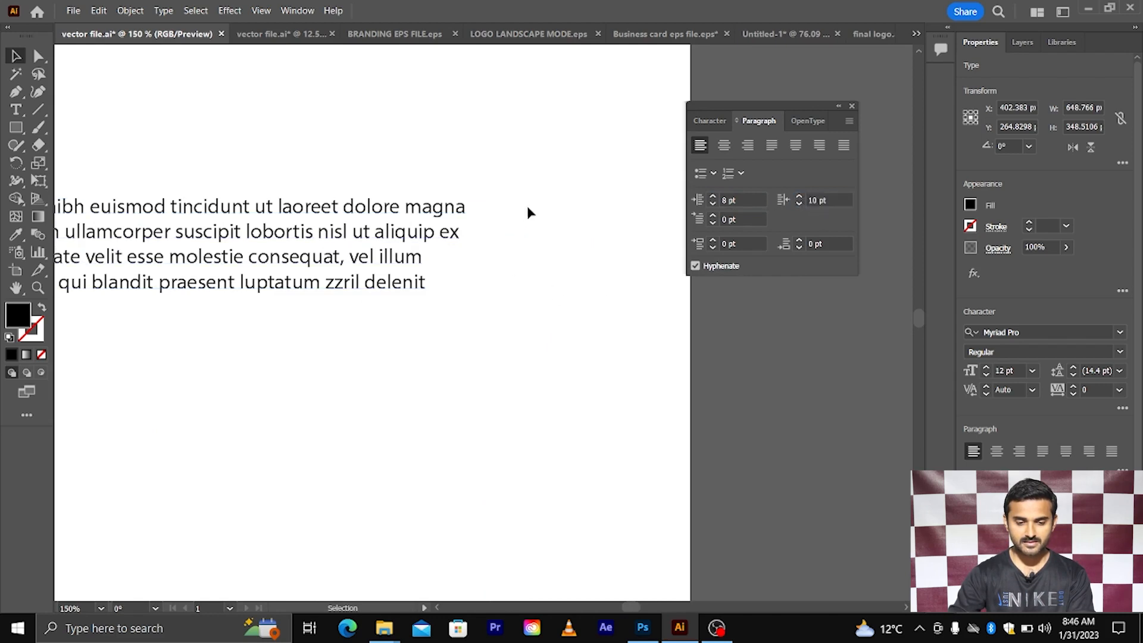
left_click(671, 256)
- Set the paragraph's right indent to 7 pt and raise it step by step to 11 pt
left_click(836, 200)
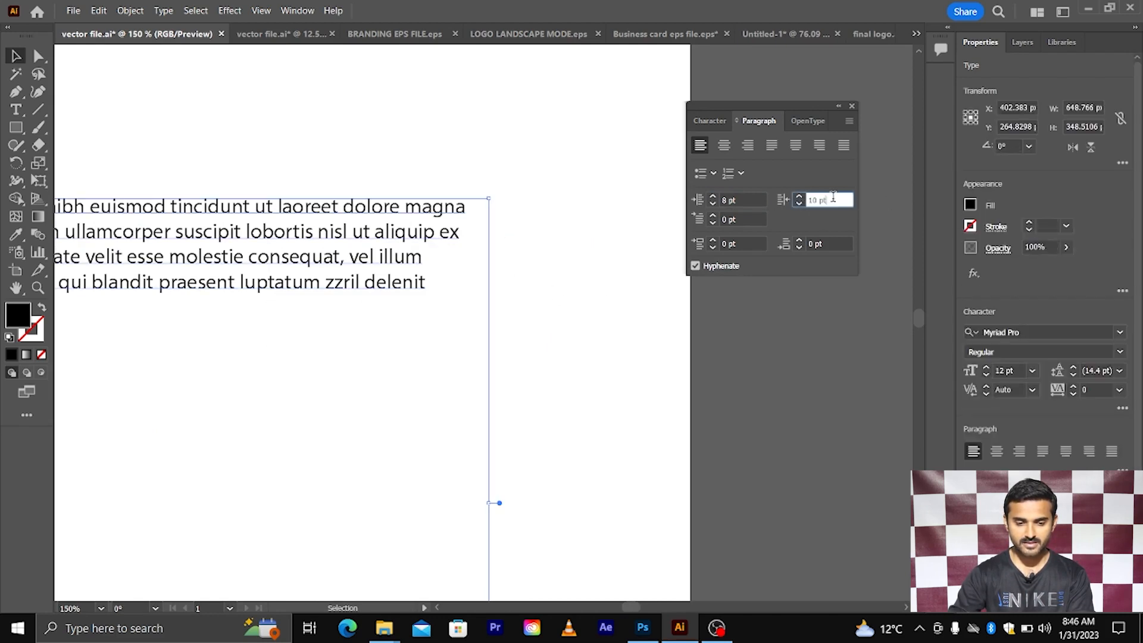
type("7")
key("Return")
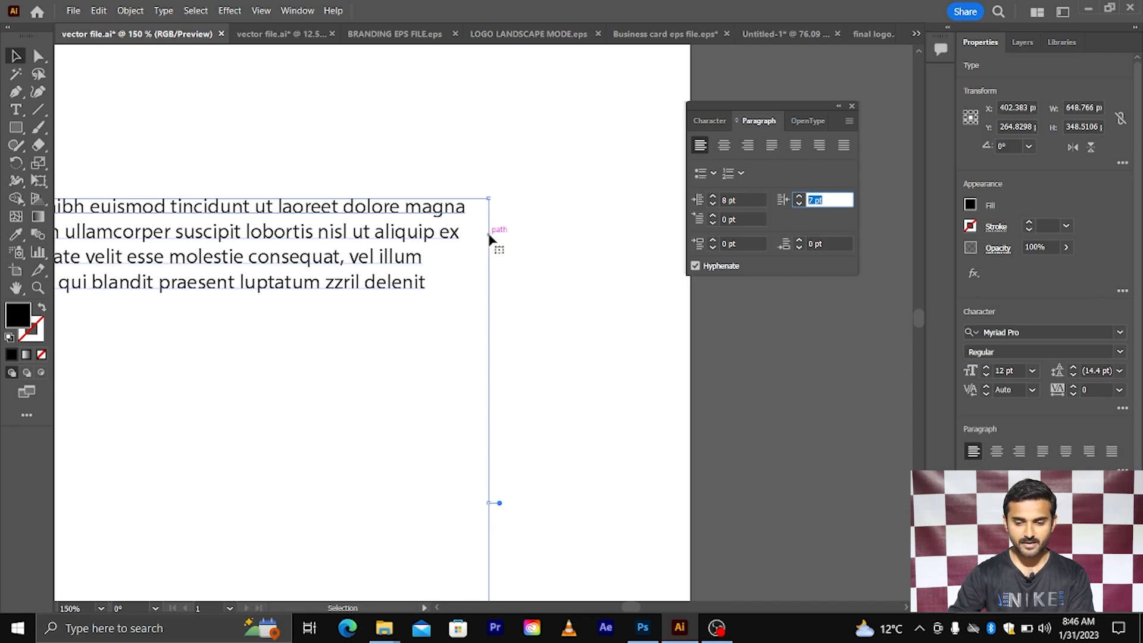
left_click(799, 197)
left_click(799, 197)
left_click(799, 197)
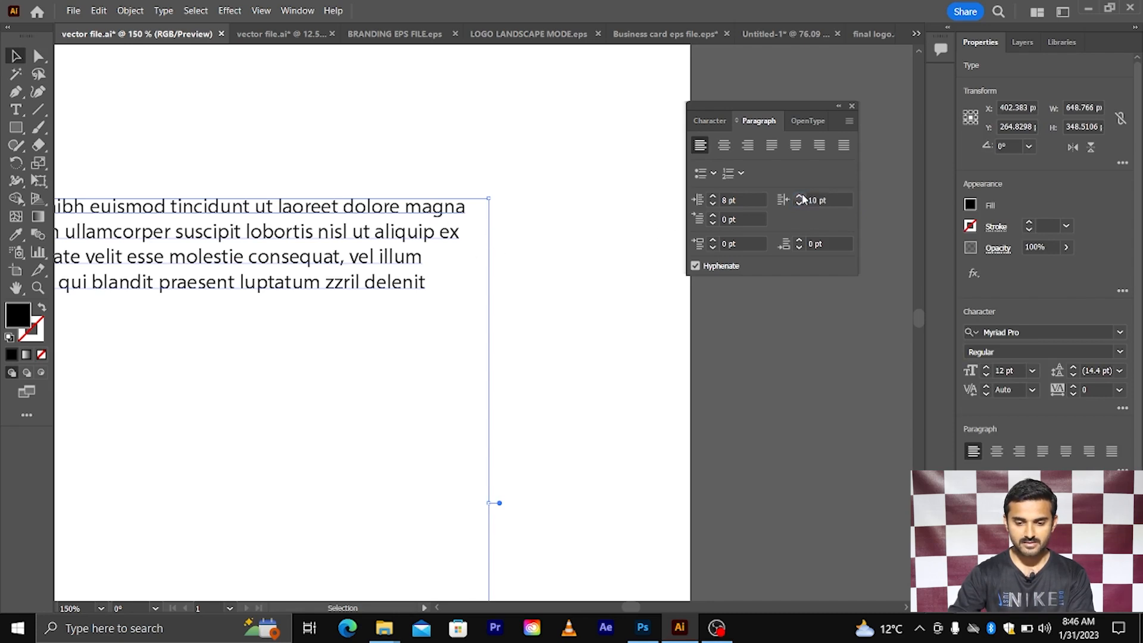
left_click(799, 197)
- Set the paragraph's left indent to 12 pt and lower it gradually to -57 pt
left_click(732, 200)
type("12")
key("Return")
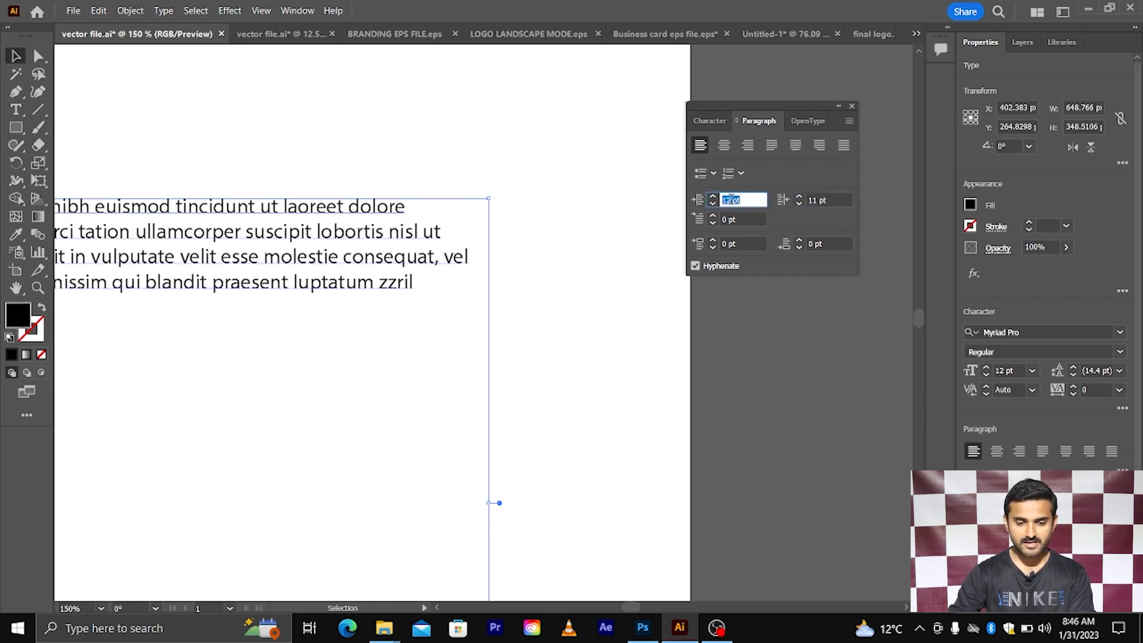
key("Up")
key("Up")
key("Down")
key("Down")
key("Down")
key("Down")
key("Down")
key("Down")
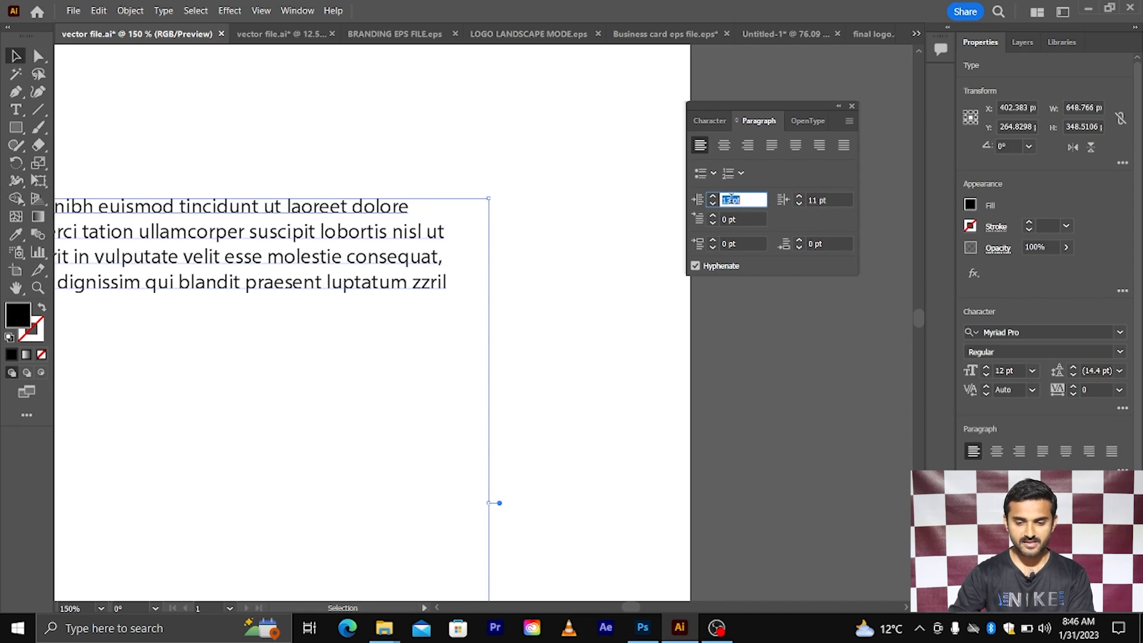
key("Down")
key("Down")
key("Down")
key("Down")
key("Down")
key("Down")
key("Down")
key("Down")
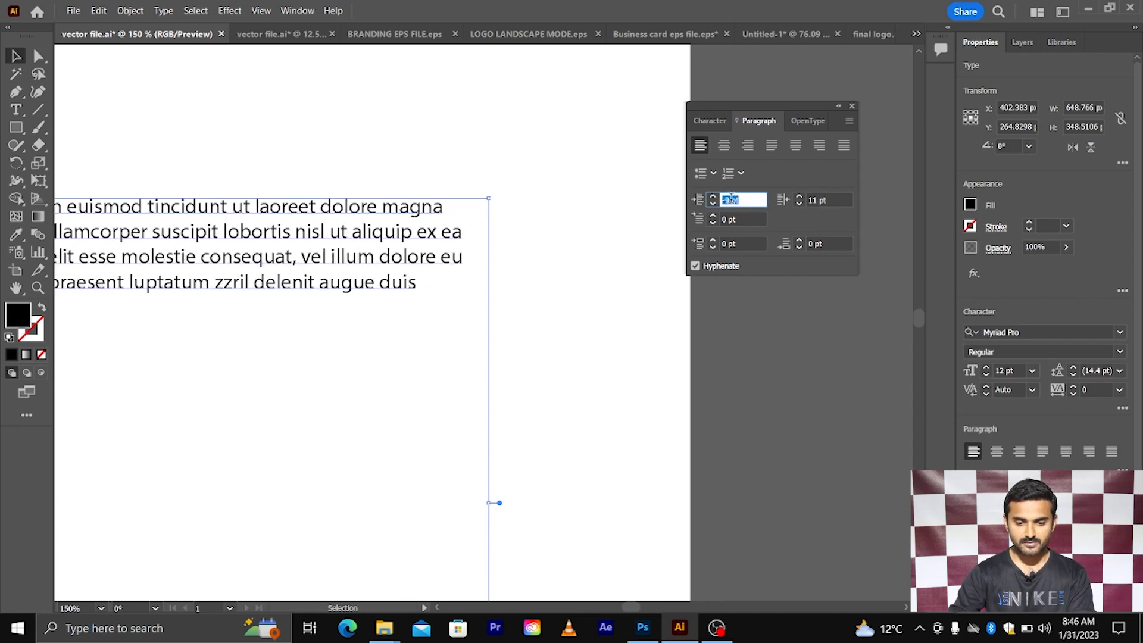
key("Down")
key("Down")
key("Down")
key("Down")
key("Down")
key("Down")
key("Down")
key("Down")
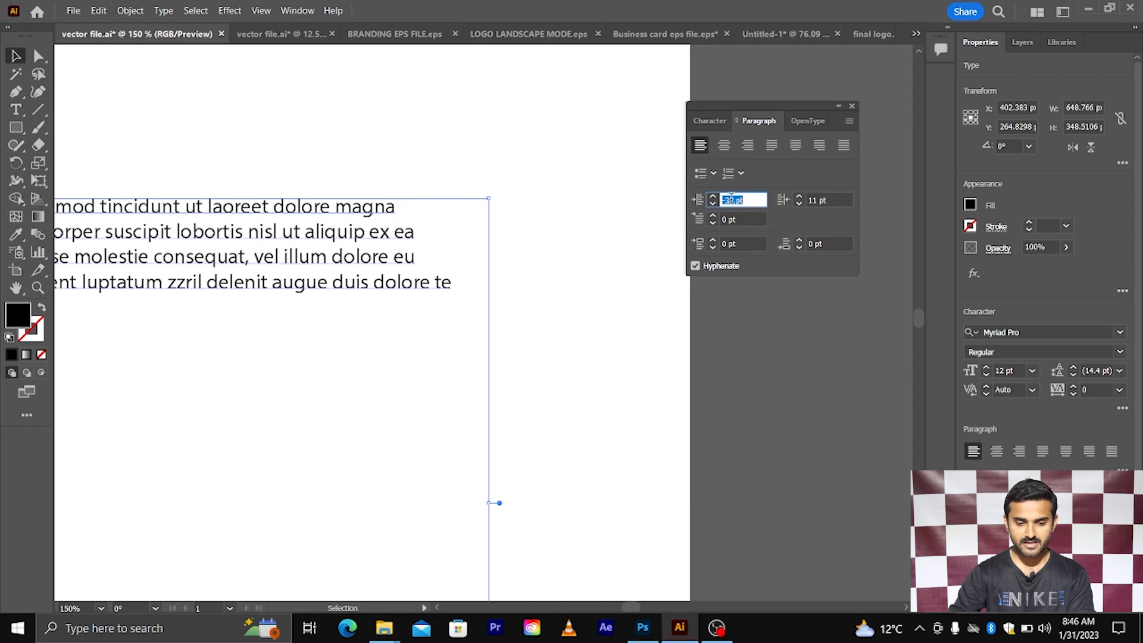
key("Down")
key("Down")
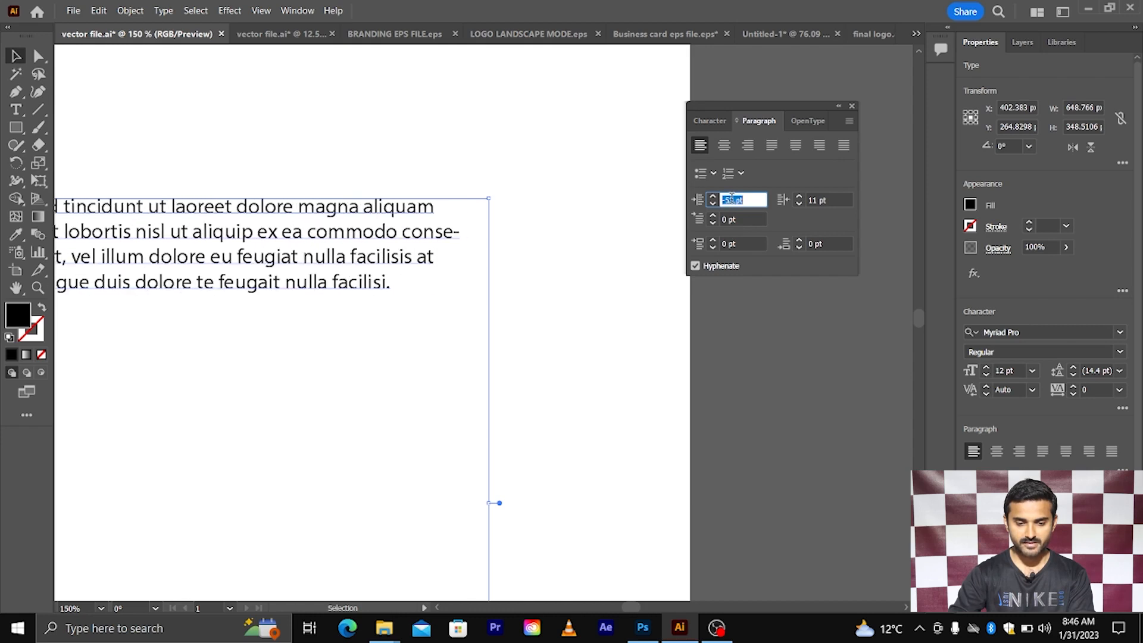
key("Down")
key("Down")
key("Down")
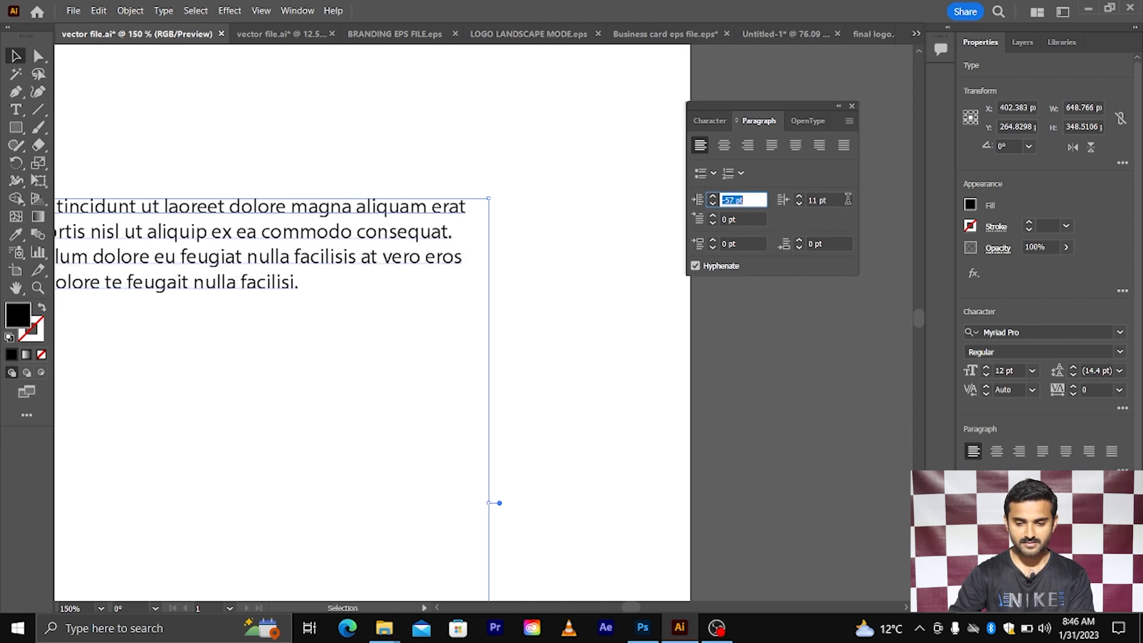
- Increase the Lorem ipsum paragraph's right indent gradually to 31 pt
key("Tab")
key("Up")
key("Up")
key("Up")
key("Up")
key("Up")
key("Up")
key("Up")
key("Up")
key("Up")
key("Up")
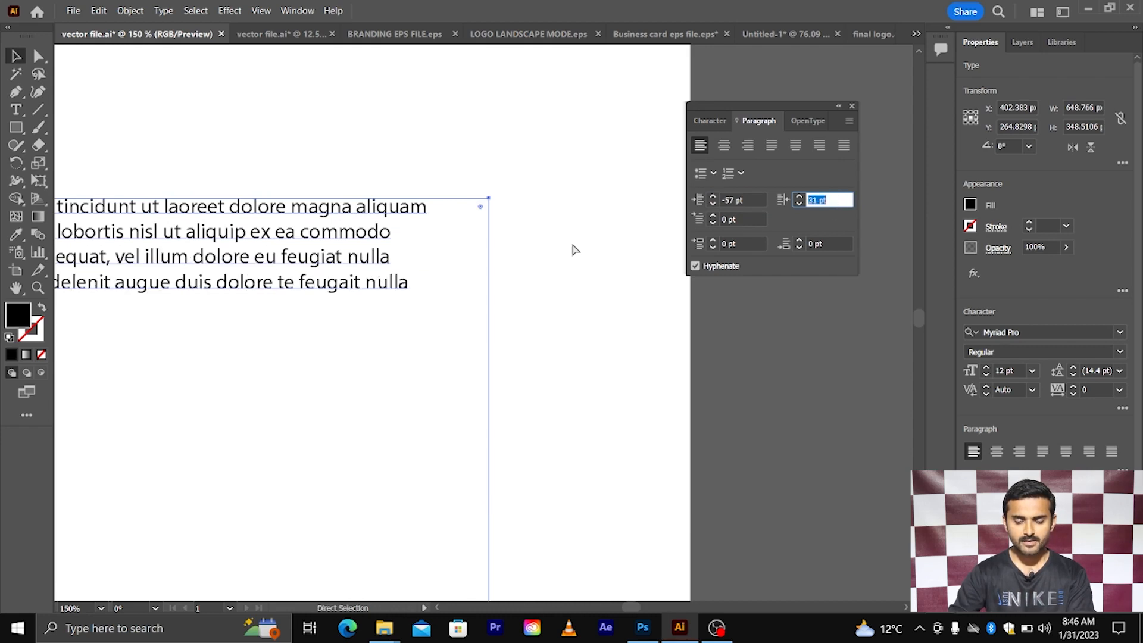
- Check the indented text against its box and reset the Paragraph panel settings to their defaults
scroll(574, 247, "down", 2)
scroll(617, 241, "left", 2)
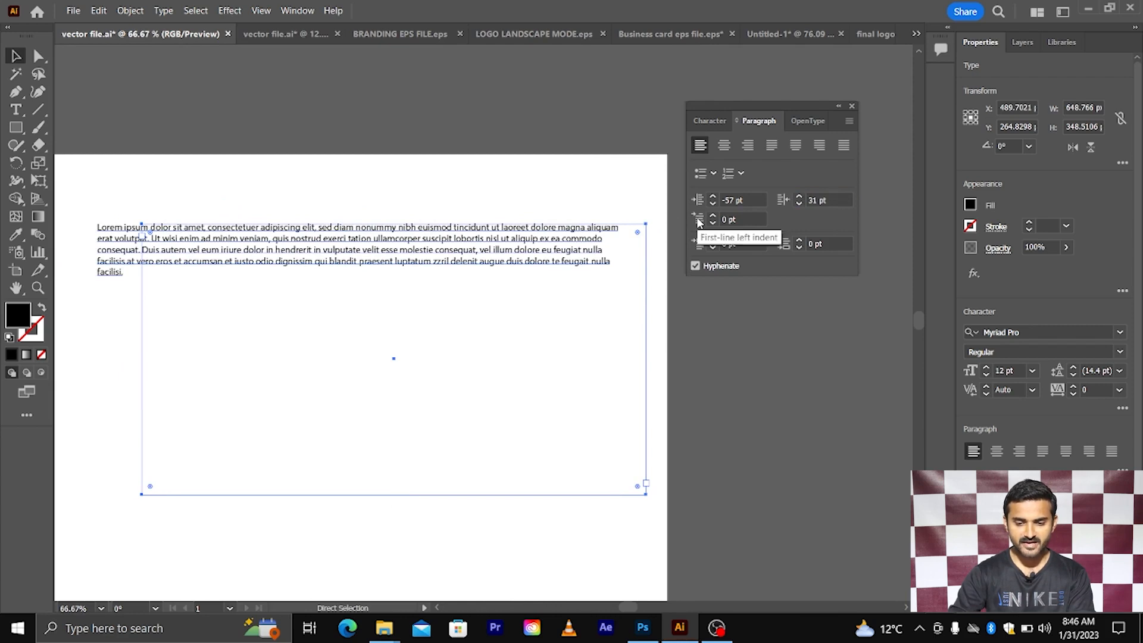
scroll(132, 248, "left", 1)
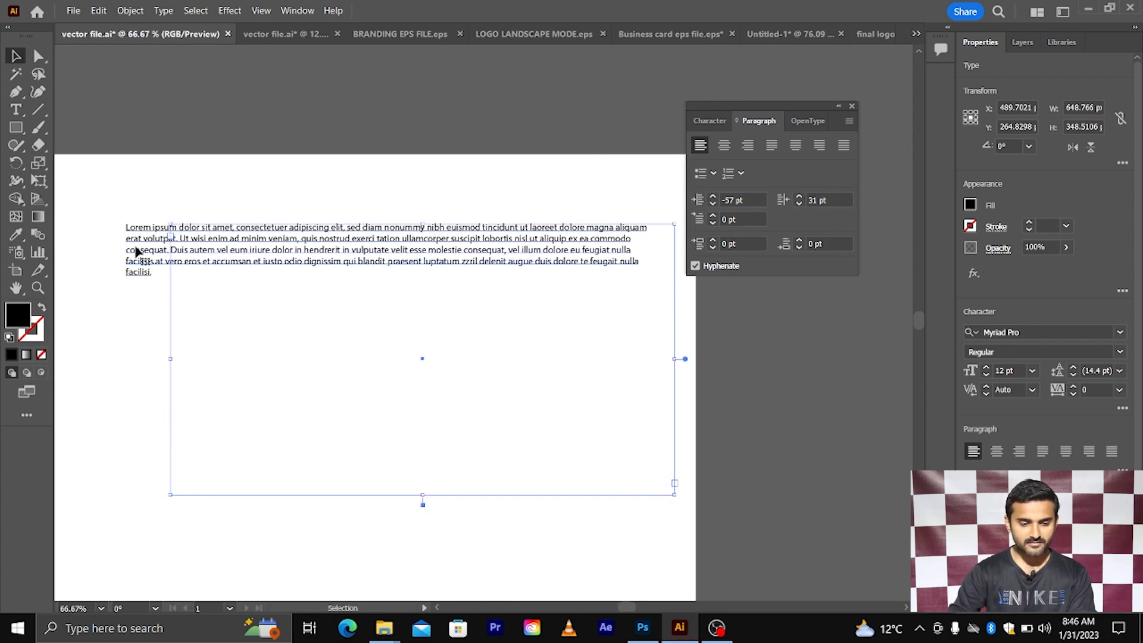
scroll(128, 227, "up", 1)
left_click(183, 207)
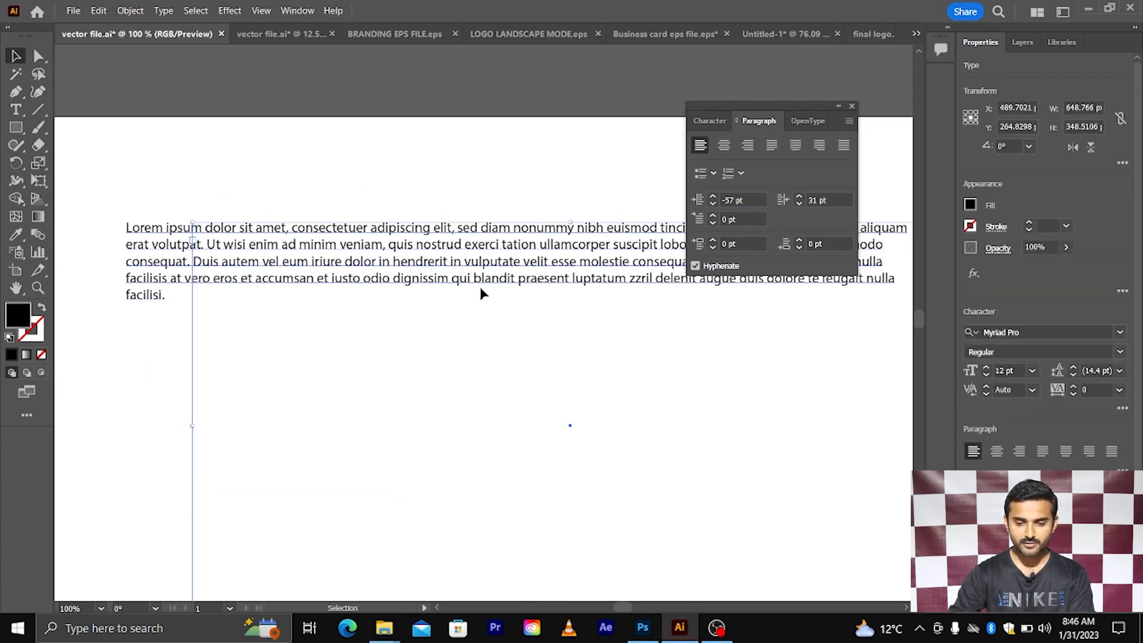
left_click(848, 121)
left_click(899, 228)
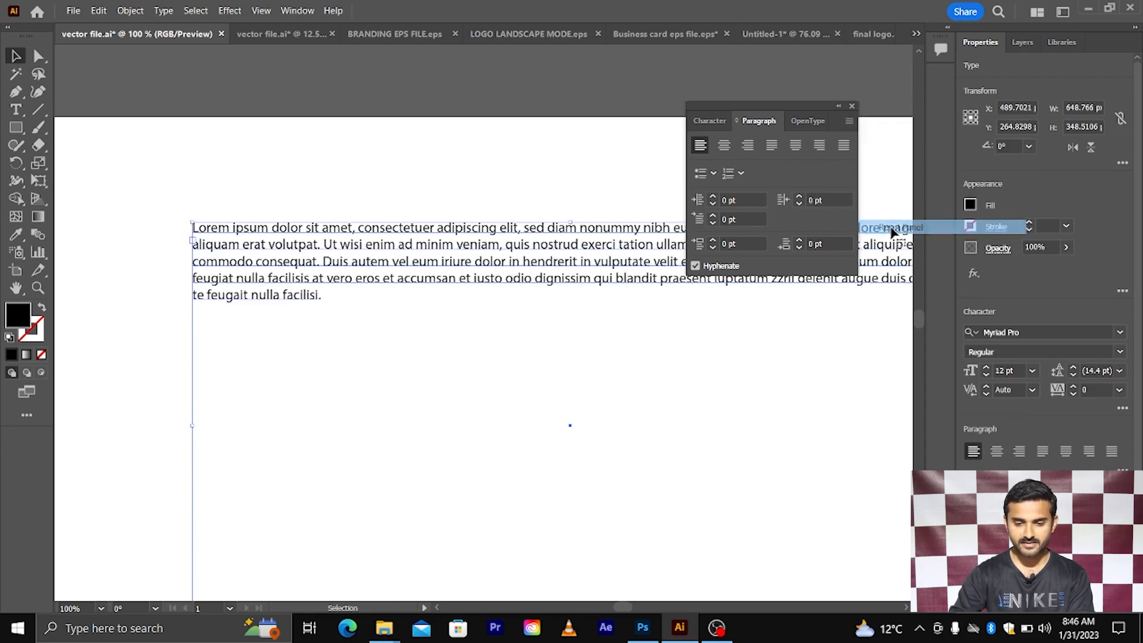
- Raise the paragraph's first-line left indent gradually to 28 pt and set it back to 0 pt
scroll(307, 238, "up", 1)
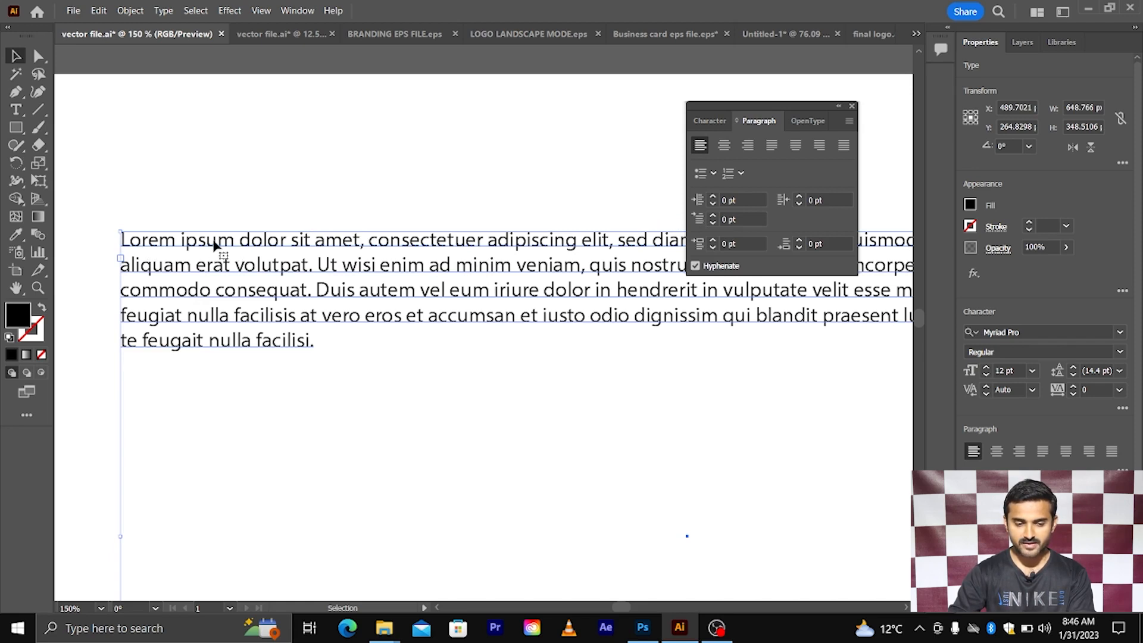
left_click(732, 219)
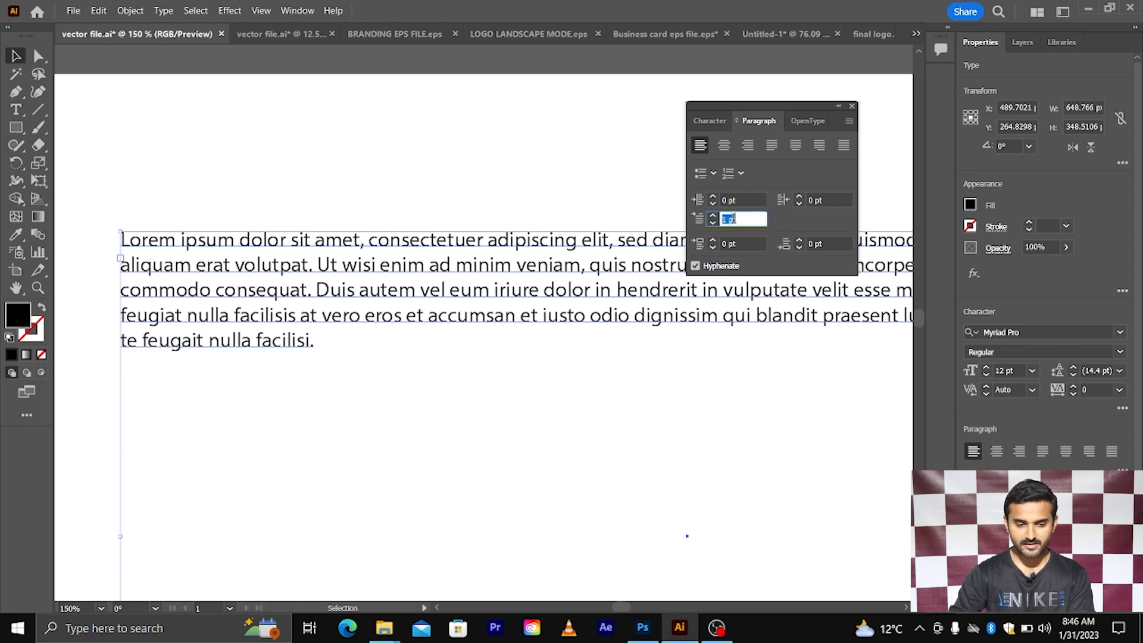
key("Up")
key("Up")
key("Up")
key("Up")
key("Up")
key("Up")
key("Up")
key("Up")
key("Up")
key("Up")
key("Up")
key("Up")
key("Up")
key("Up")
key("Up")
key("Up")
key("Up")
key("Up")
key("Up")
key("Up")
key("Up")
key("Up")
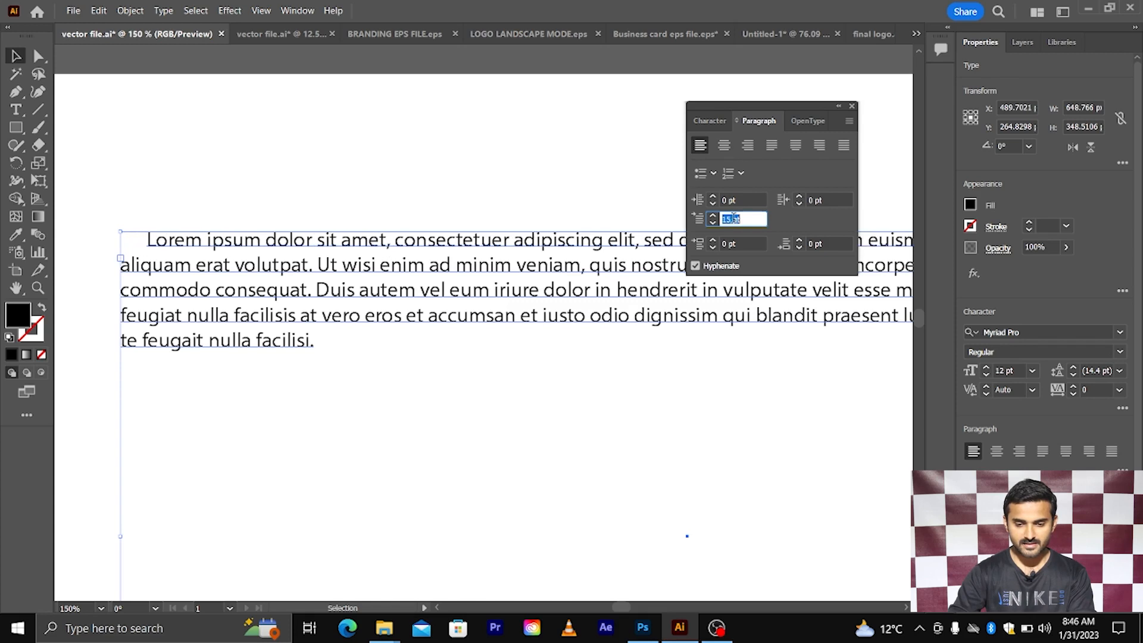
key("Up")
key("Up")
key("Up")
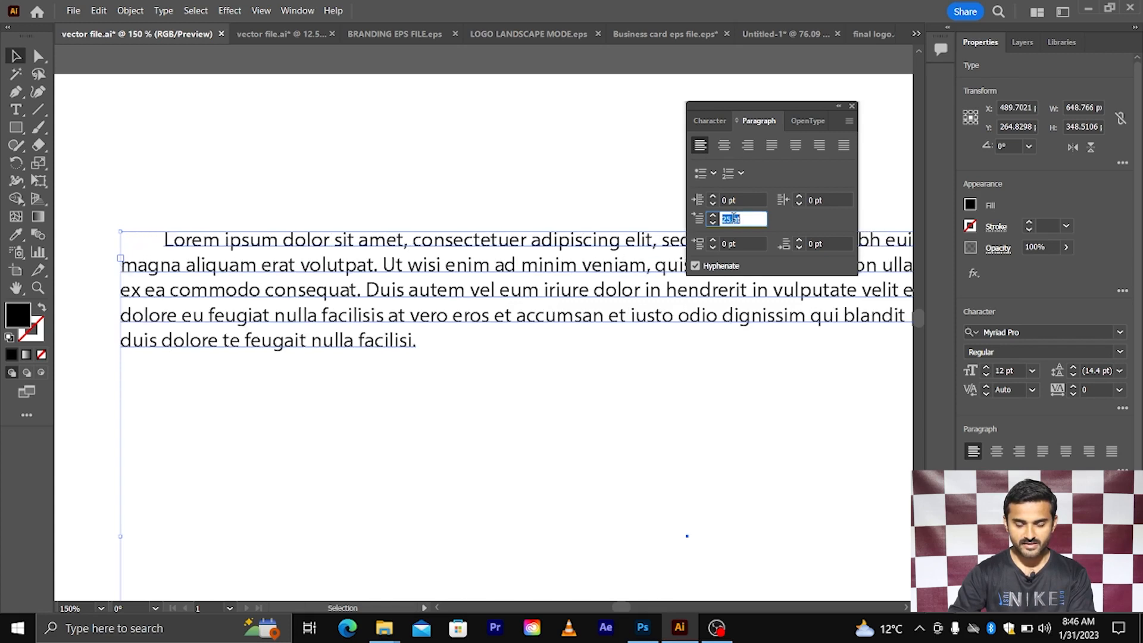
key("Up")
key("Up")
key("Up")
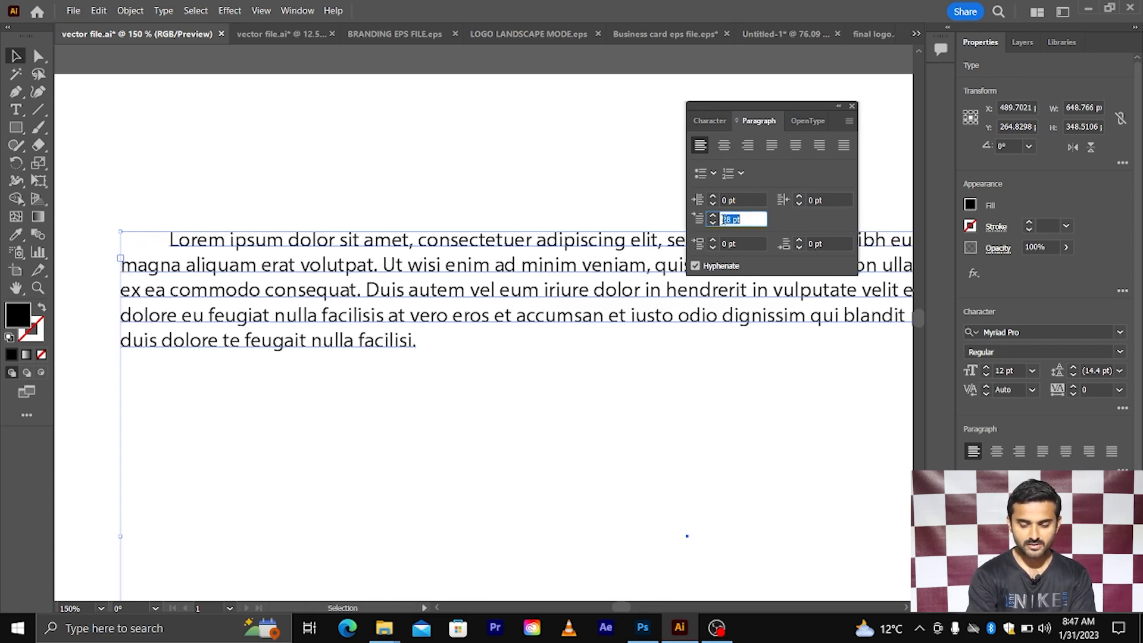
type("0")
key("Return")
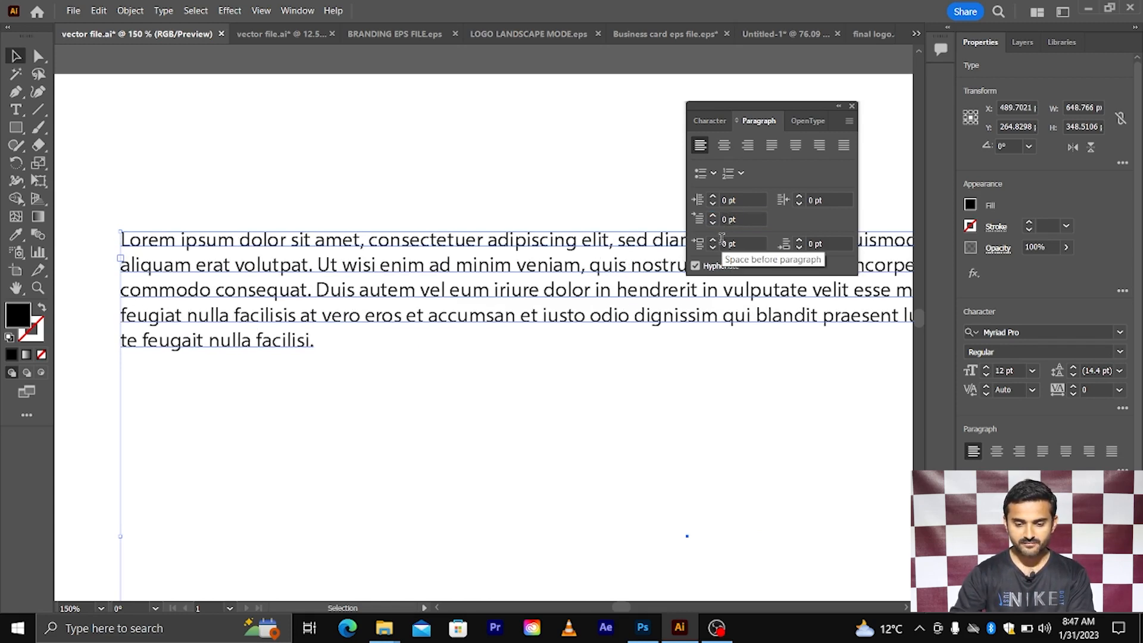
- Set the space before paragraph to 2 pt for the Lorem ipsum text box
scroll(322, 226, "down", 1)
scroll(322, 227, "right", 1)
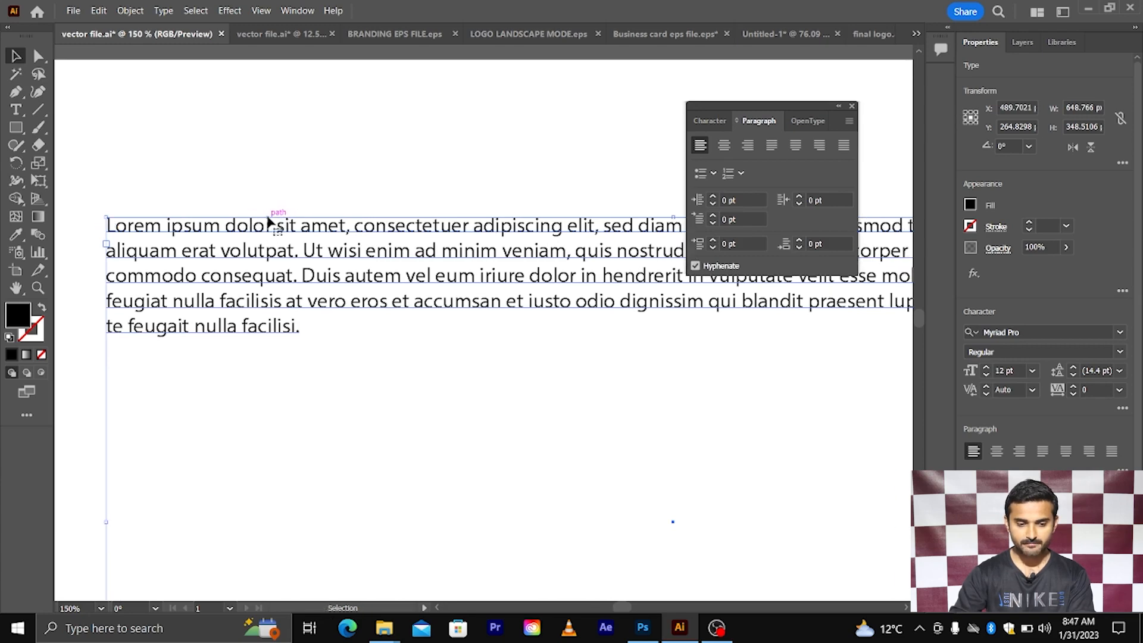
scroll(141, 222, "up", 3)
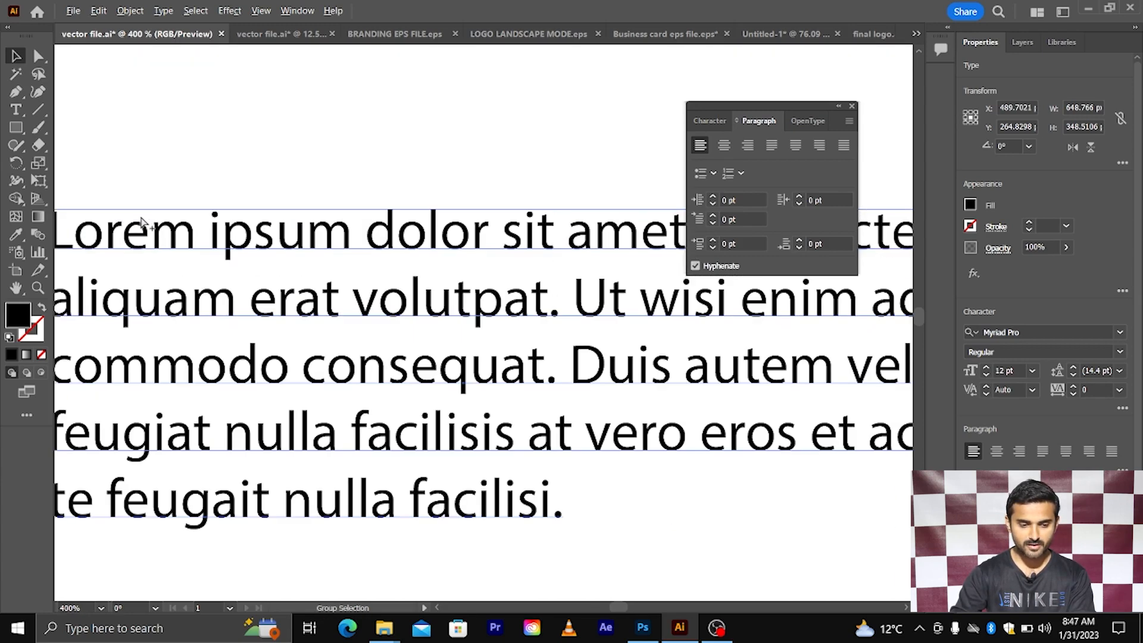
scroll(169, 211, "down", 4)
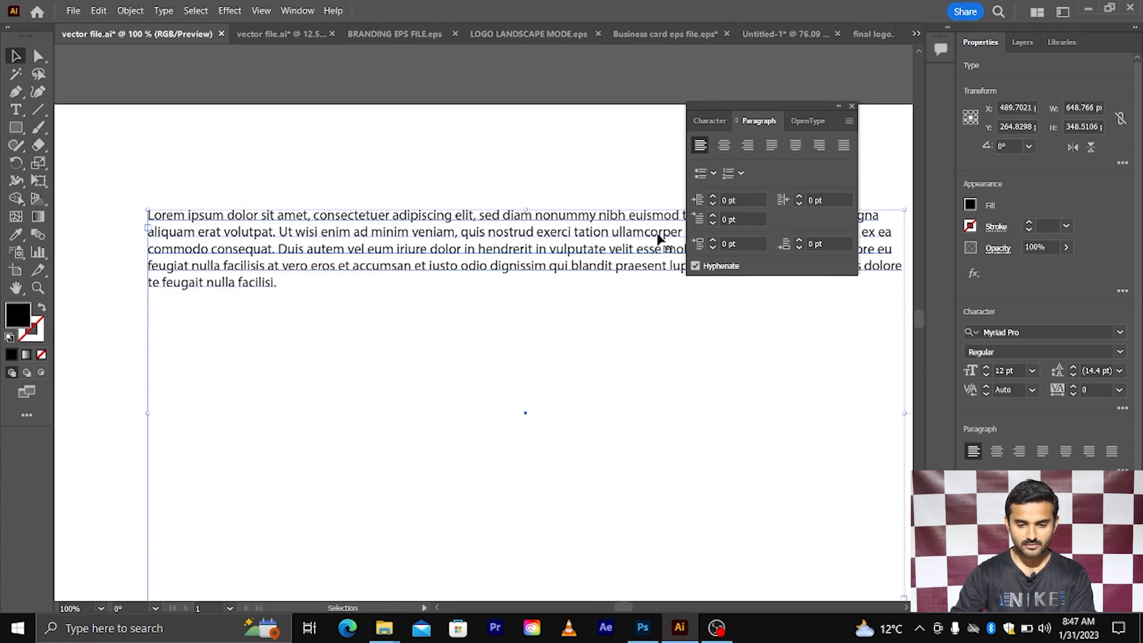
left_click(723, 241)
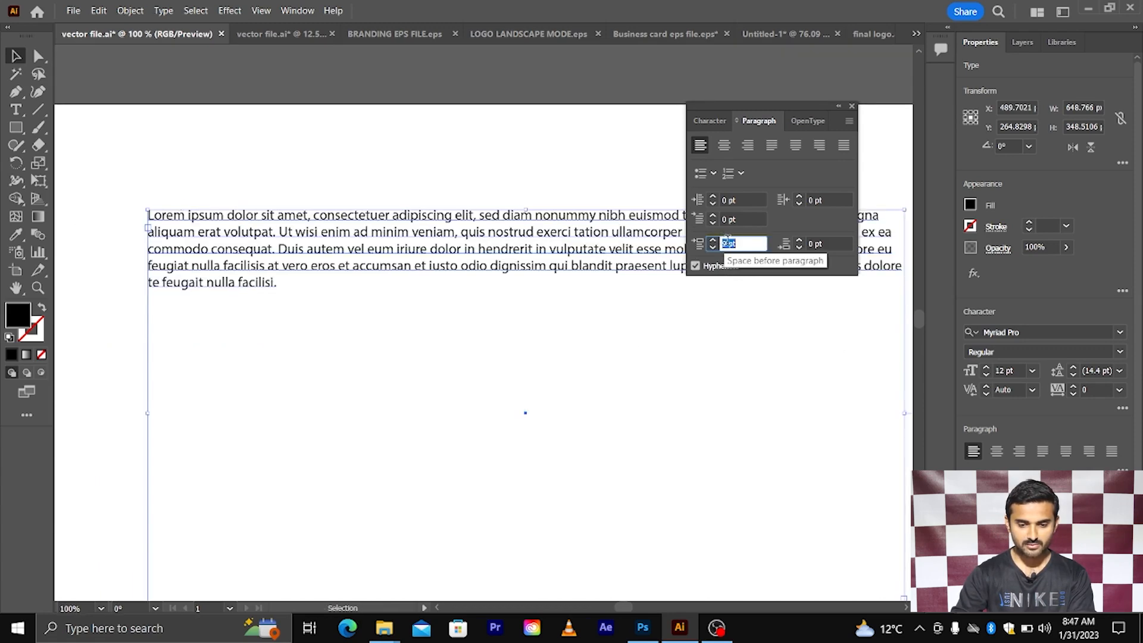
left_click(483, 193)
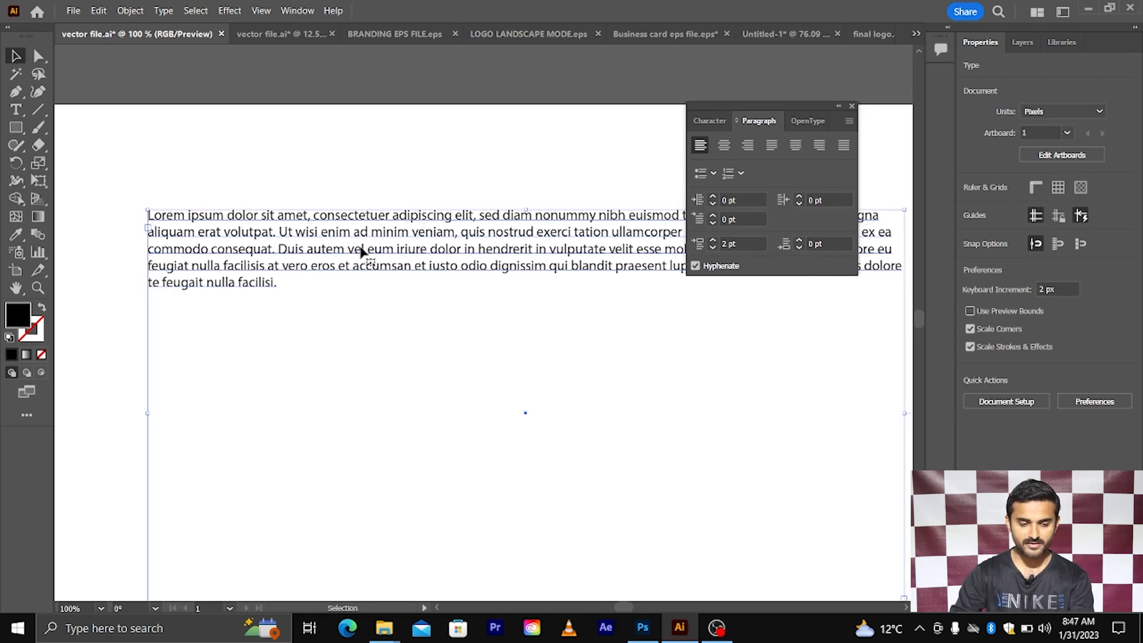
- Add a filler paragraph of repeated d's ending in g below the Lorem ipsum paragraph, and delete the extra ggg line under it
double_click(285, 290)
left_click(282, 293)
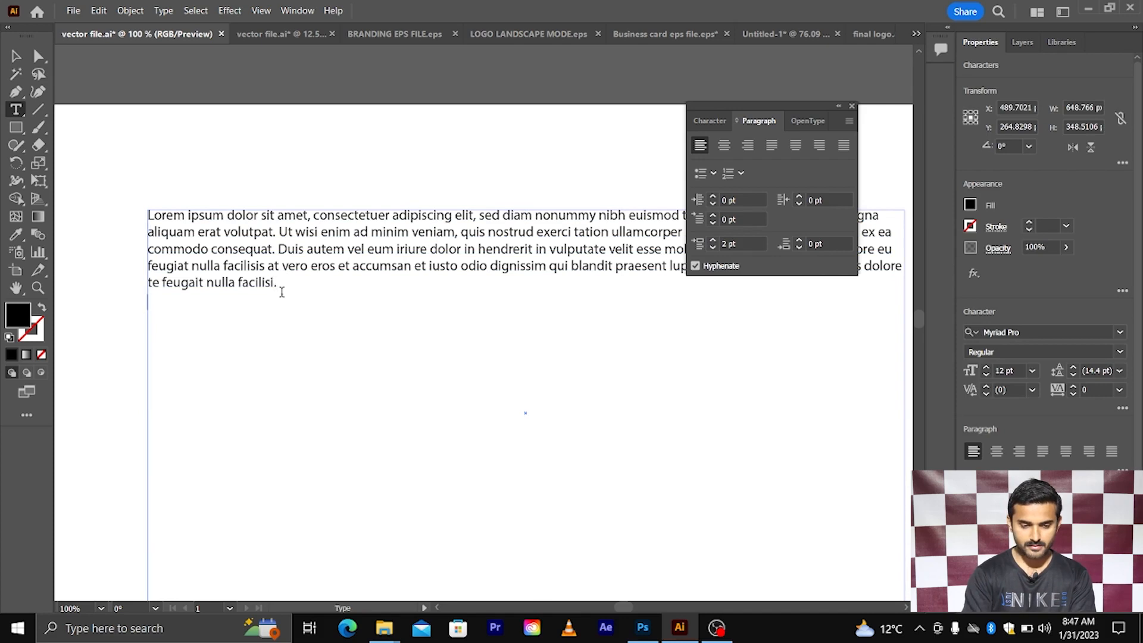
type("ddd")
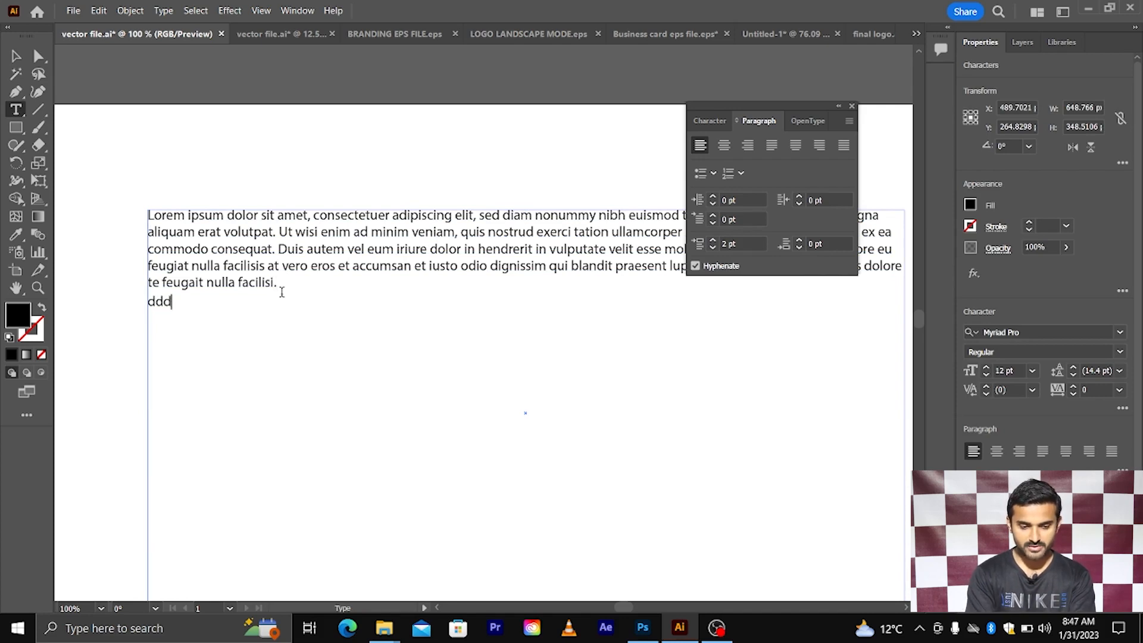
type("dddddddddddddddddddddddddddddddddddddddddddddd")
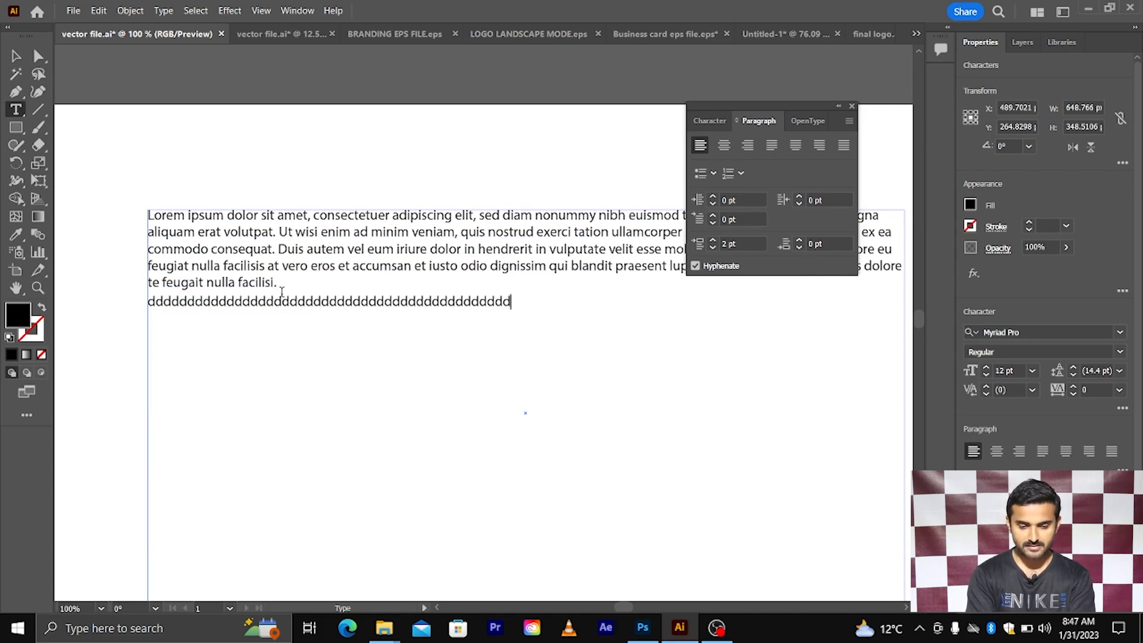
type("ddddddddddddg  ggg")
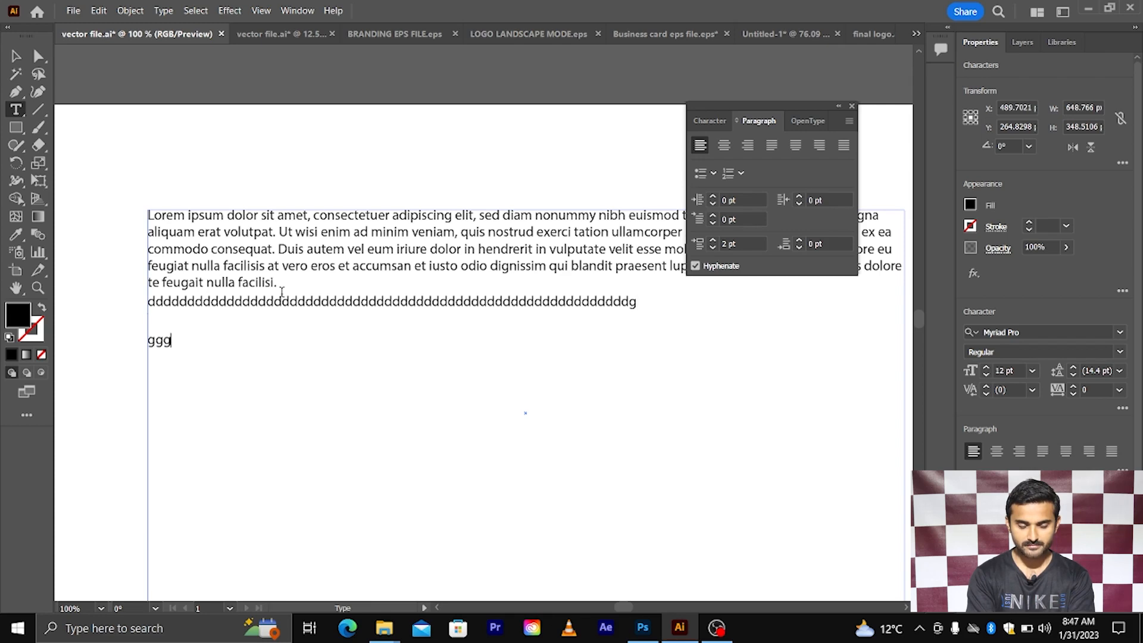
key("BackSpace")
key("BackSpace")
key("BackSpace")
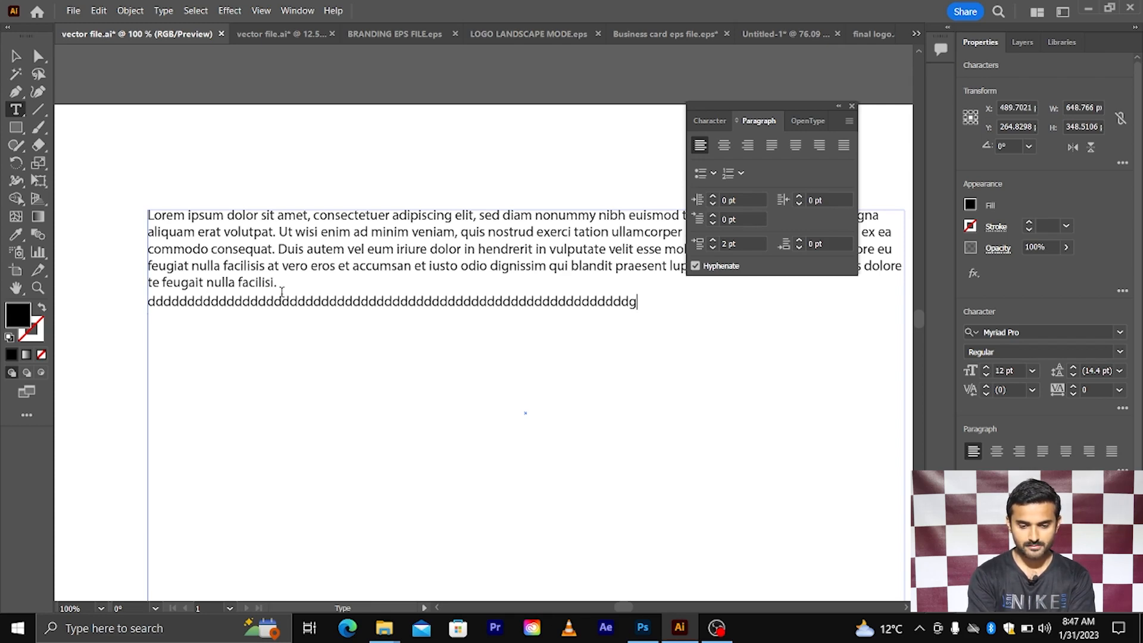
- Extend the filler paragraph with more d's, add a second line of d's, and insert a blank line after the Lorem ipsum paragraph
type("ddddddddddddddddd")
key("Return")
type("d")
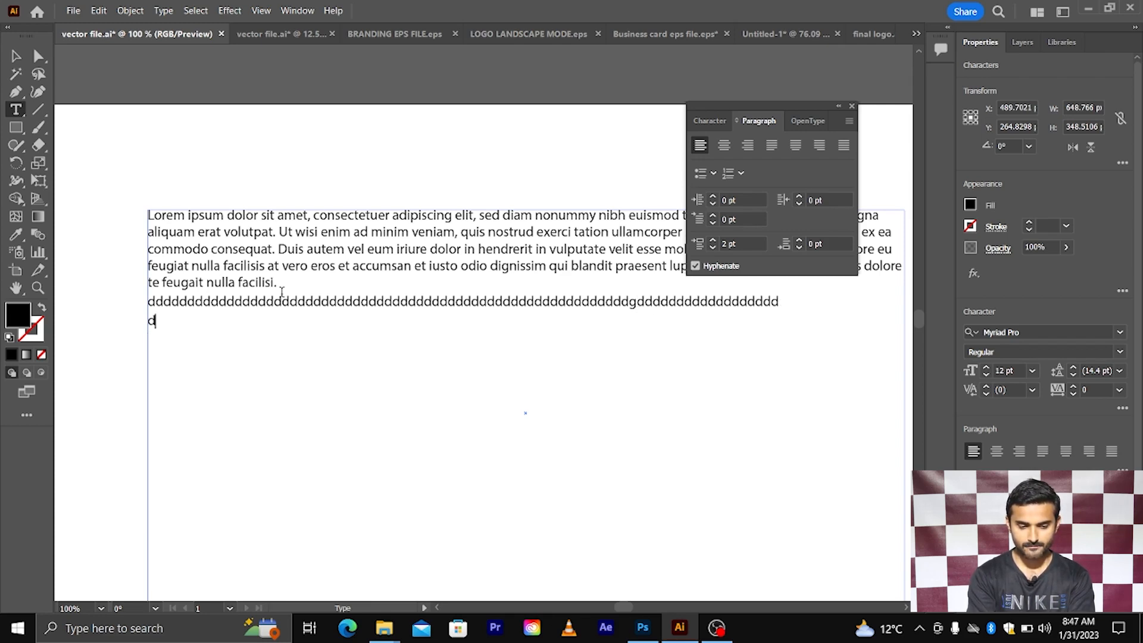
type("ddddddddddddddddddddddddddddddddddddddddddd")
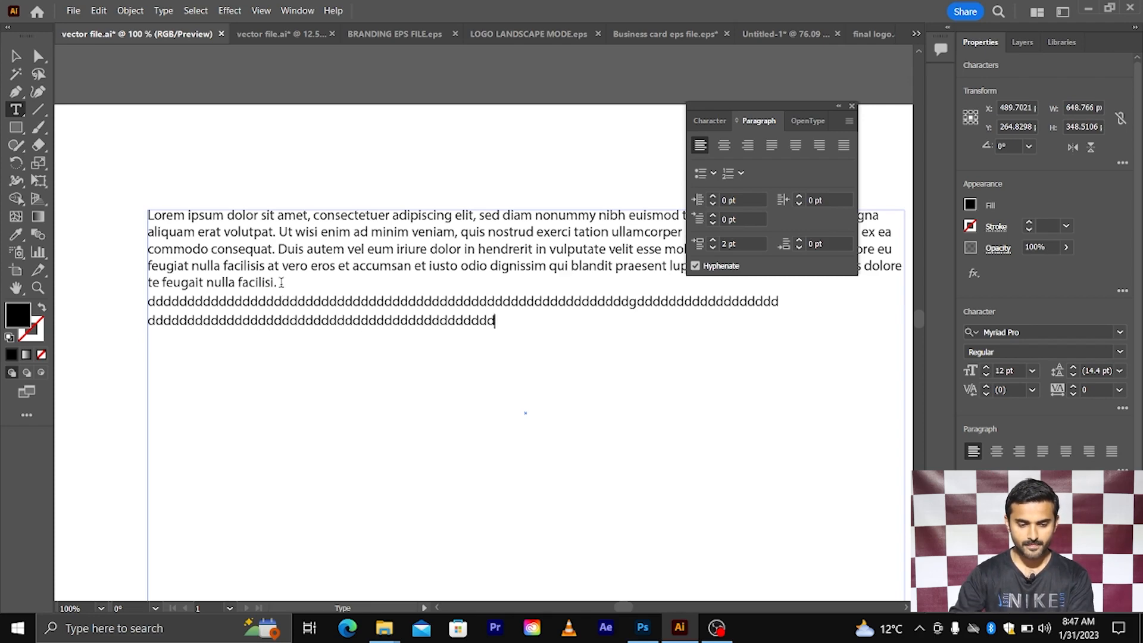
left_click(281, 283)
key("Return")
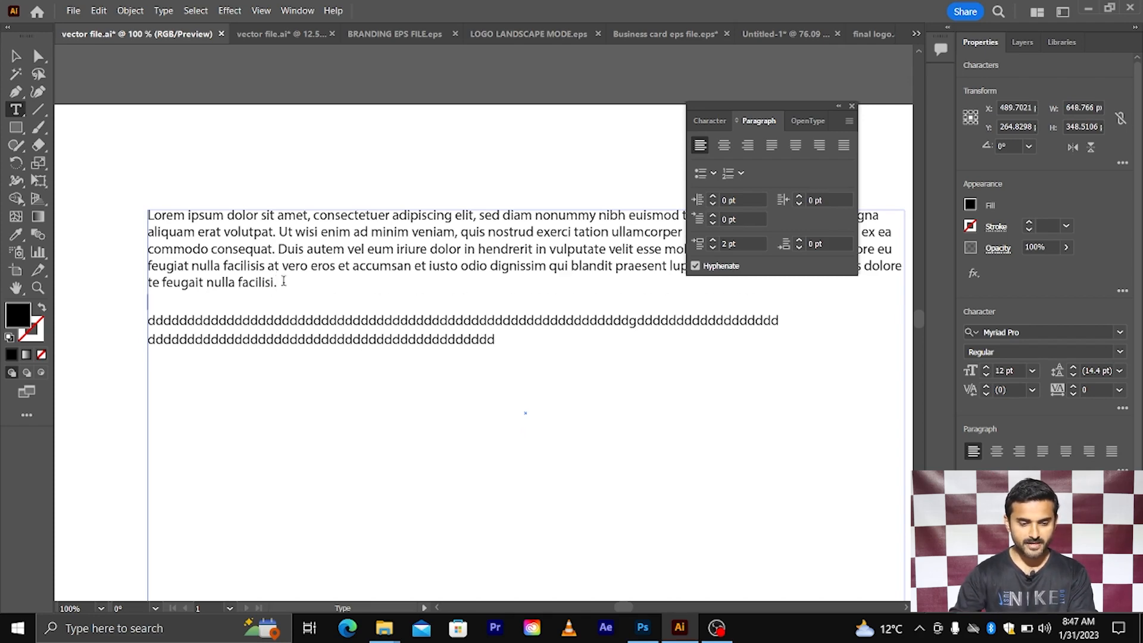
- Lower the text box's space before paragraph gradually to -10 pt and bring it back up to -4 pt
left_click(18, 55)
scroll(247, 327, "up", 1, "alt")
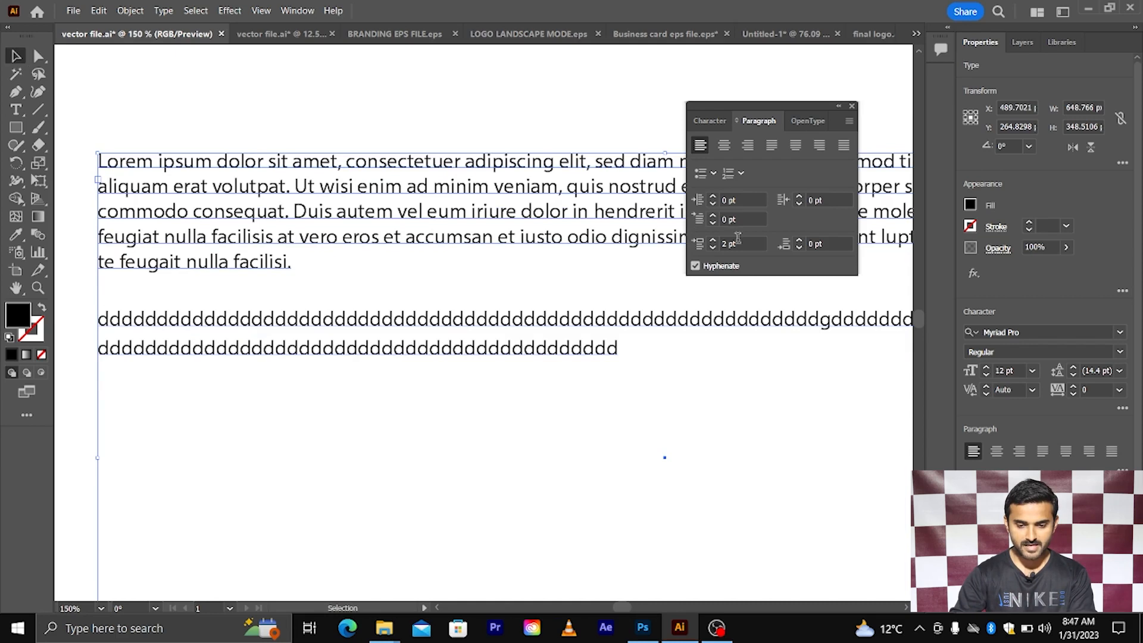
left_click(738, 237)
key("Down")
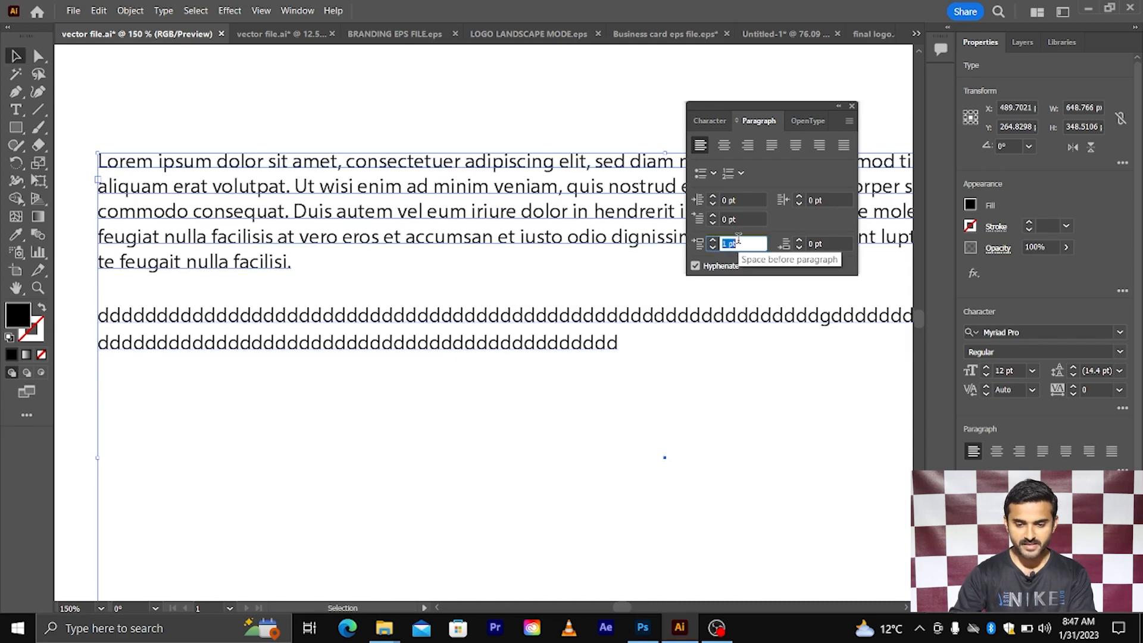
key("Down")
key("Down")
key("Down")
key("Down")
key("Down")
key("Down")
key("Down")
key("Down")
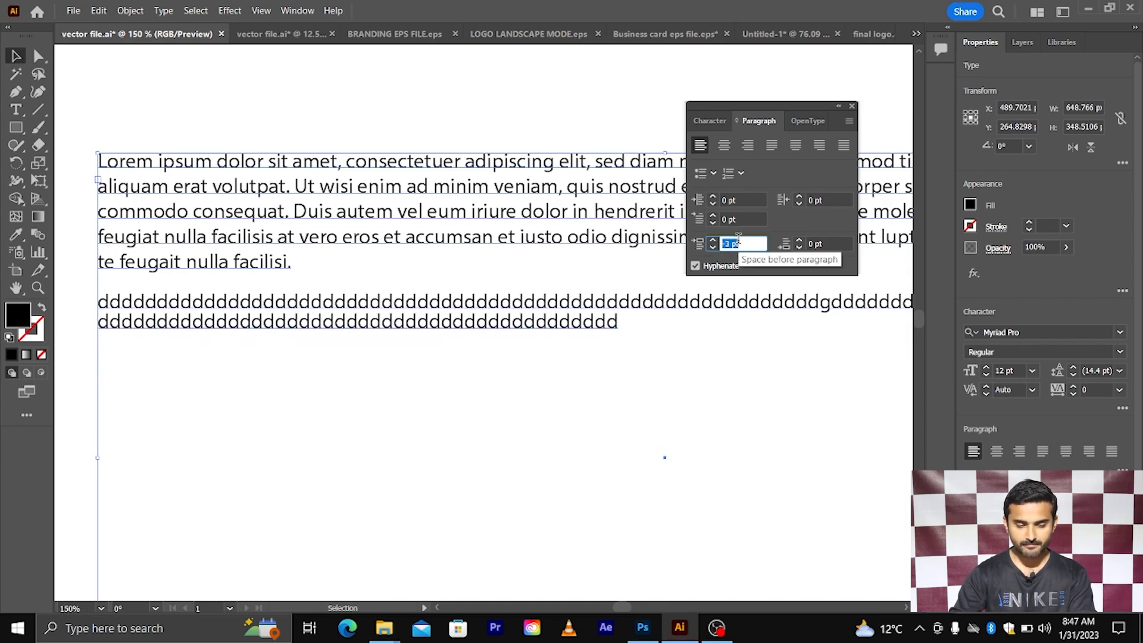
key("Up")
key("Up")
key("Up")
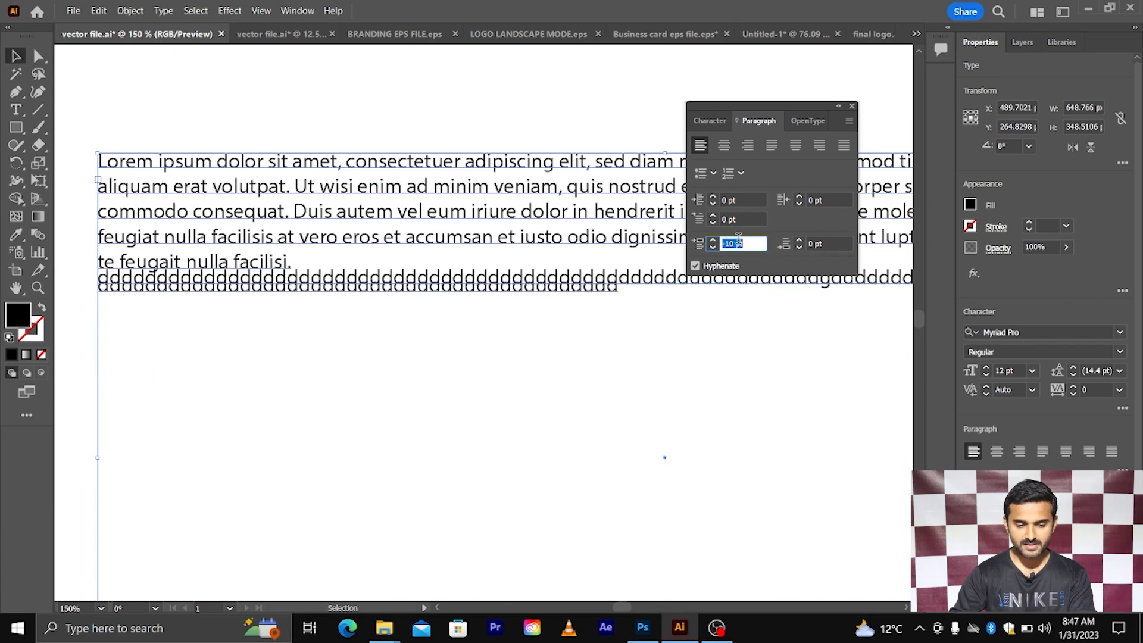
- Vary the text box's space after paragraph between 7 pt and -4 pt, and finish with it at 7 pt
left_click(824, 243)
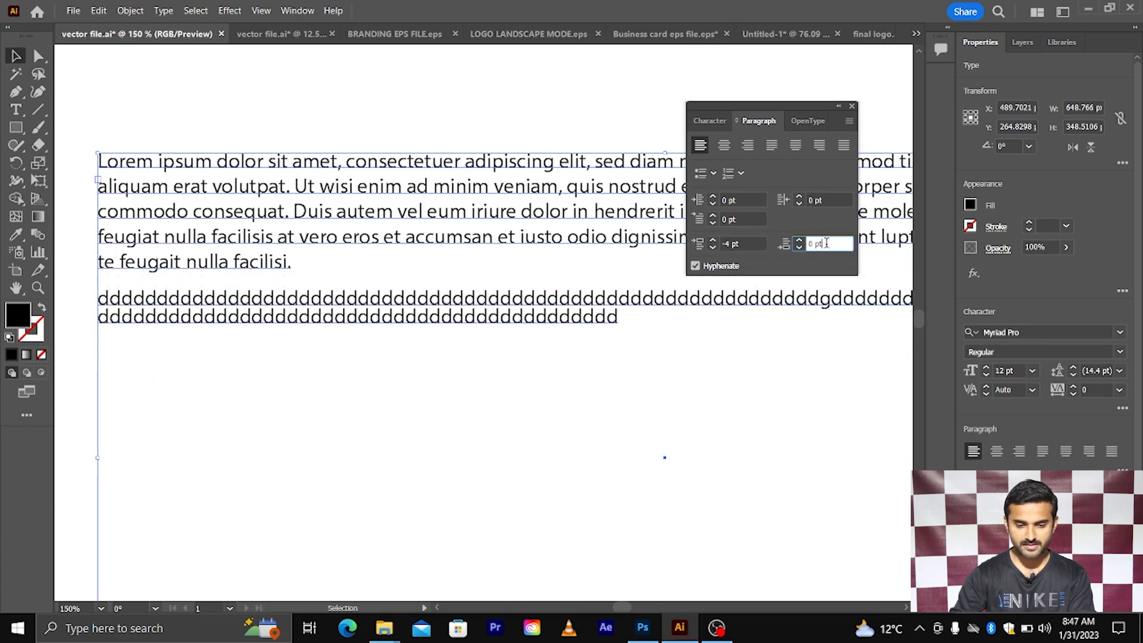
key("Up")
key("Up")
key("Up")
key("Up")
key("Up")
key("Up")
key("Up")
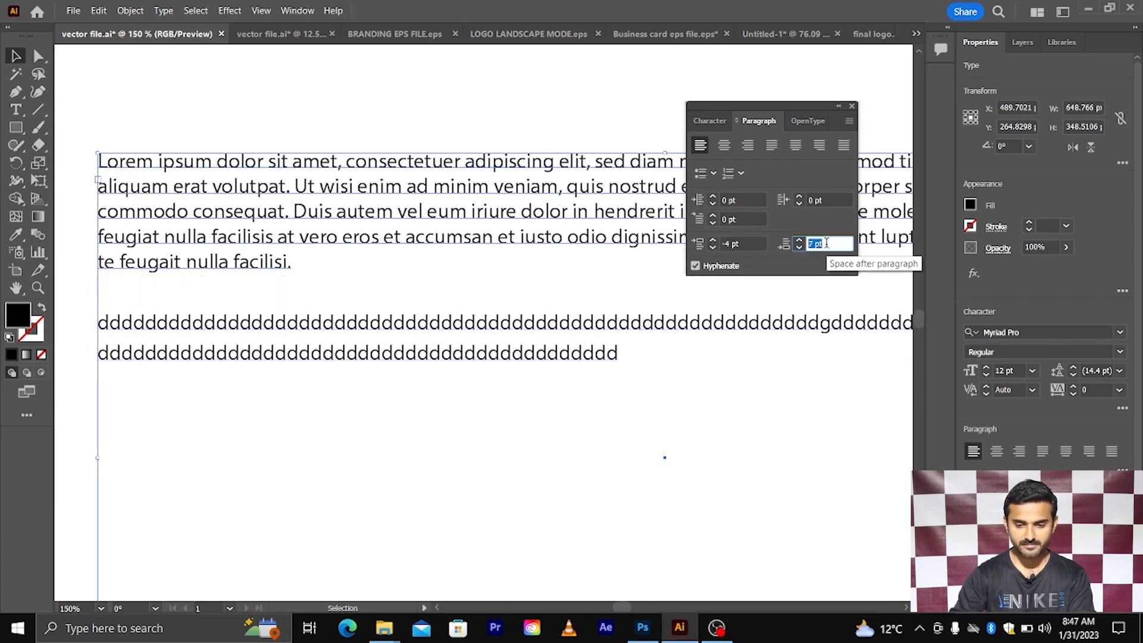
key("Down")
key("Down")
key("Down")
key("Down")
key("Down")
key("Down")
key("Down")
key("Down")
key("Down")
key("Down")
key("Down")
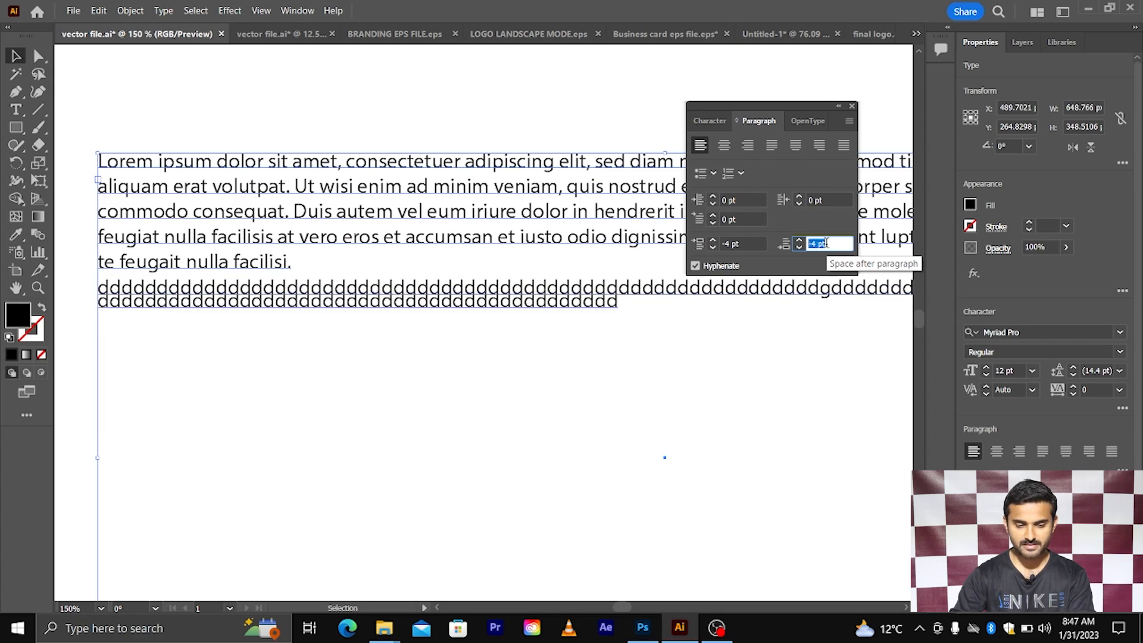
key("Up")
key("Up")
key("Up")
key("Up")
key("Up")
key("Up")
key("Up")
key("Up")
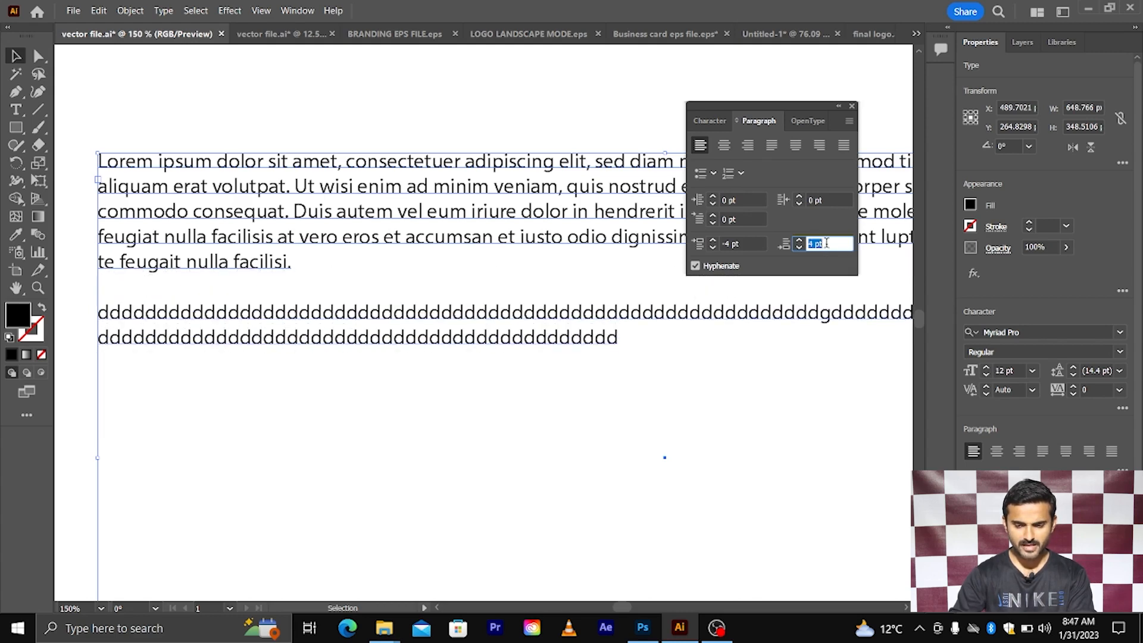
key("Up")
key("Up")
key("Up")
- Raise and lower the text box's space before paragraph in single steps, and finish with it at -10 pt
left_click(740, 243)
key("Up")
key("Up")
key("Up")
key("Up")
key("Up")
key("Up")
key("Up")
key("Up")
key("Up")
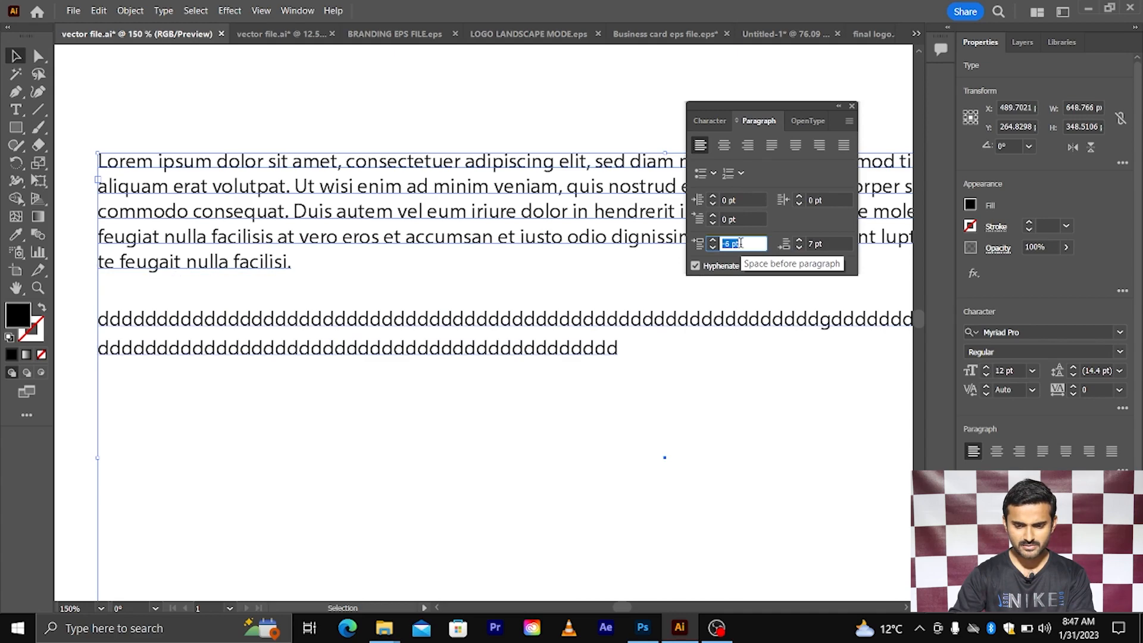
key("Down")
key("Down")
key("Down")
key("Down")
key("Down")
key("Down")
key("Down")
key("Down")
key("Down")
key("Down")
key("Down")
key("Down")
key("Down")
key("Down")
key("Down")
key("Down")
key("Down")
key("Down")
key("Down")
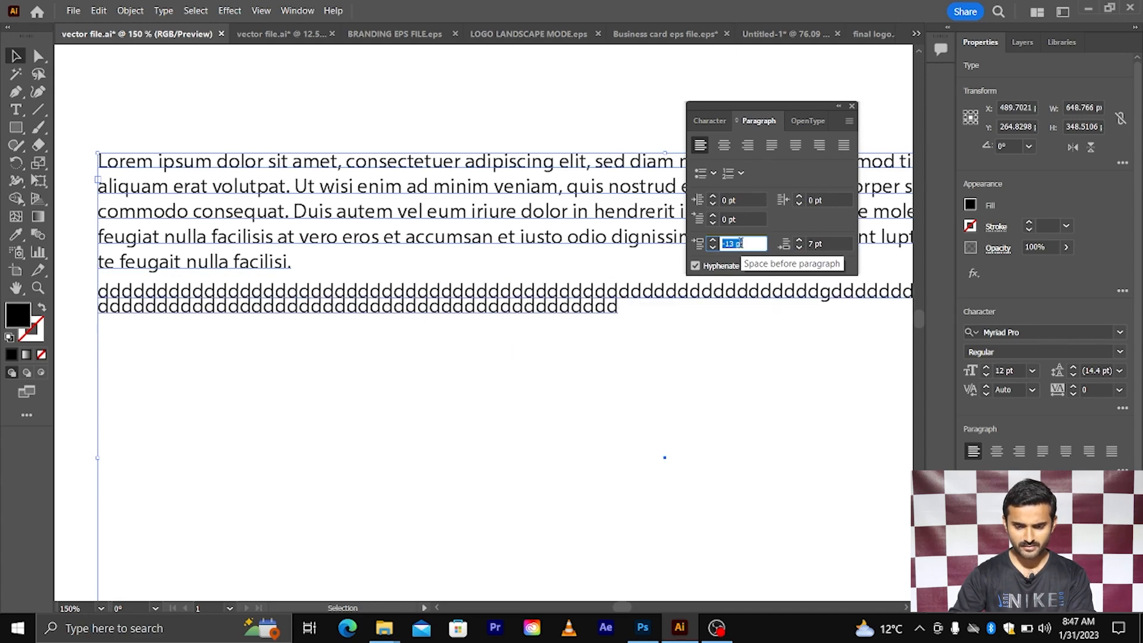
key("Up")
key("Up")
key("Up")
- Delete the Lorem ipsum text box from the artboard
scroll(304, 222, "down", 2)
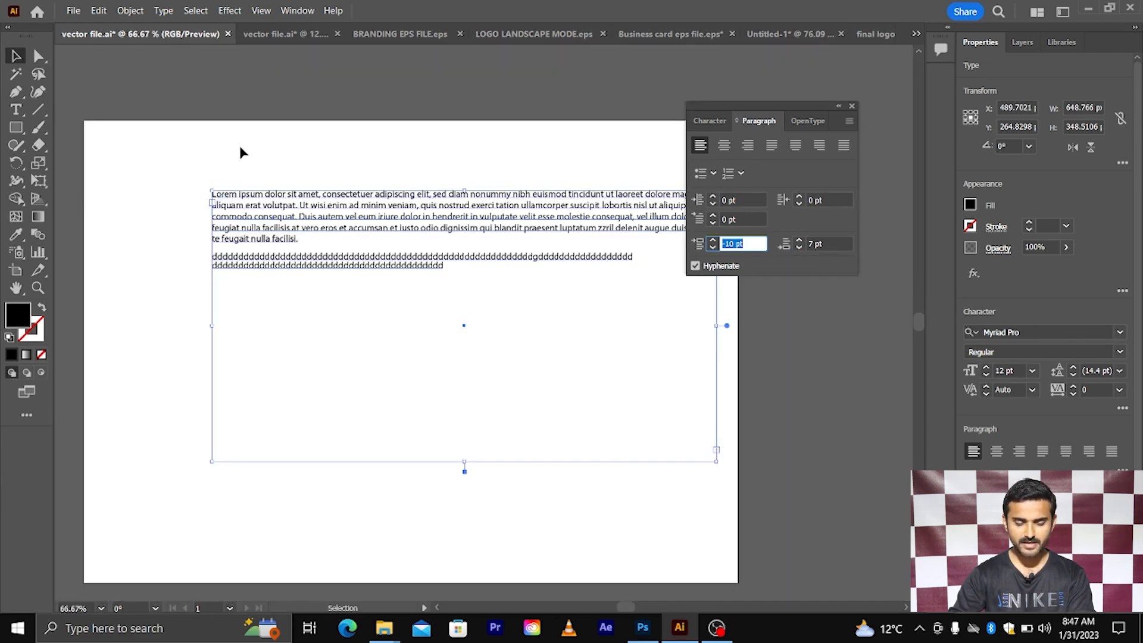
left_click_drag(241, 153, 384, 303)
key("Delete")
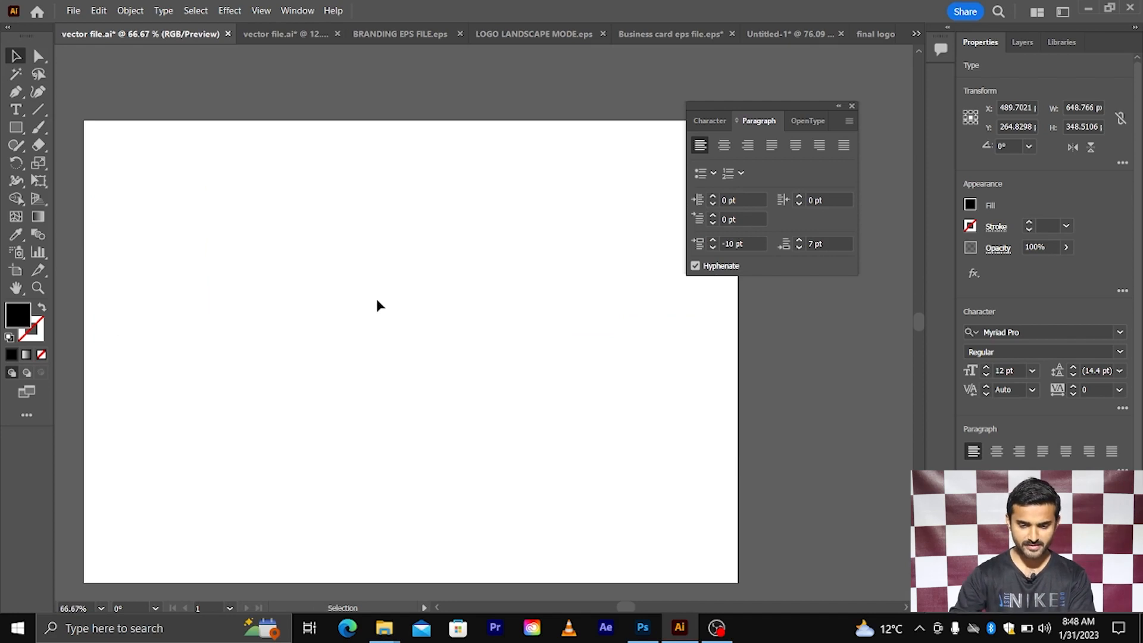
- Review the Character and Paragraph settings and the variants of the Type tool, picking the Touch Type Tool
scroll(376, 301, "left", 1)
scroll(328, 290, "up", 1)
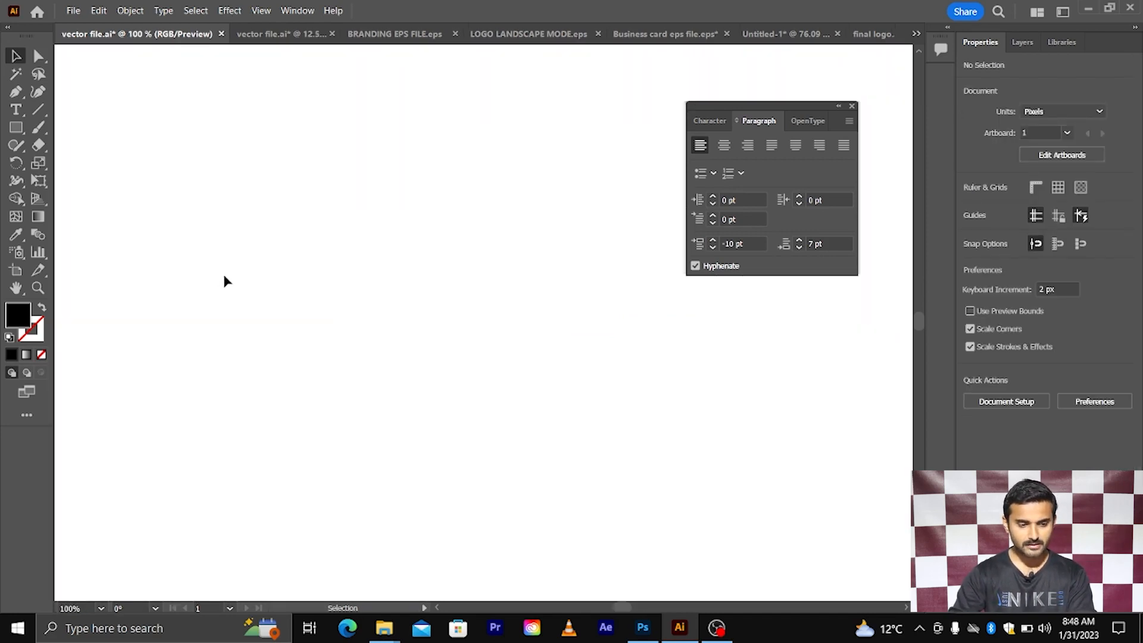
left_click(18, 110)
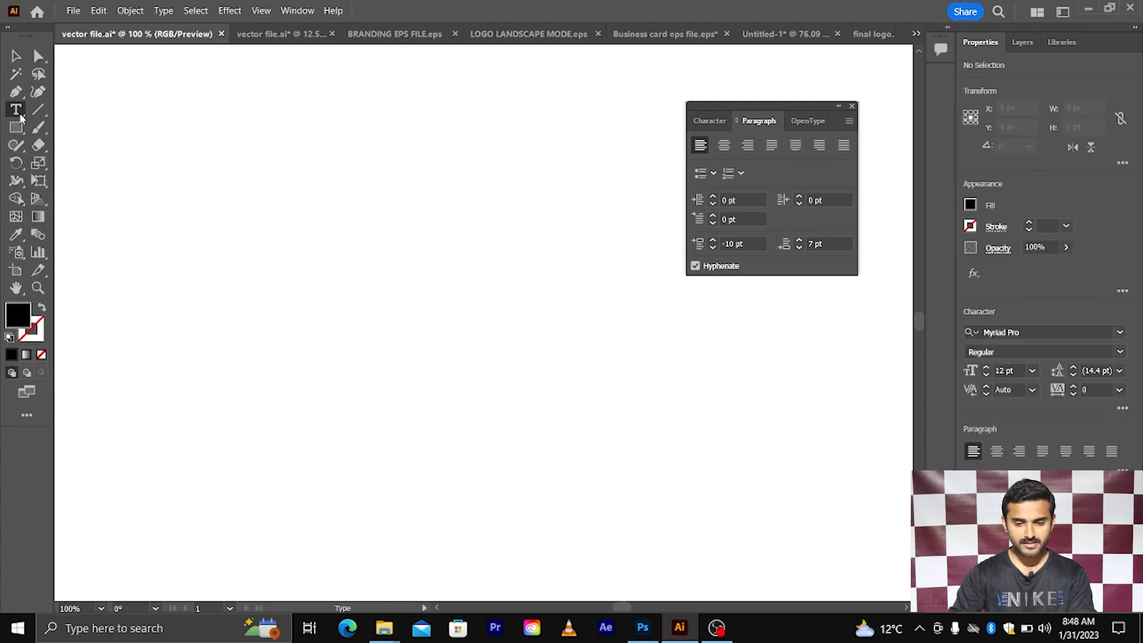
left_click(709, 121)
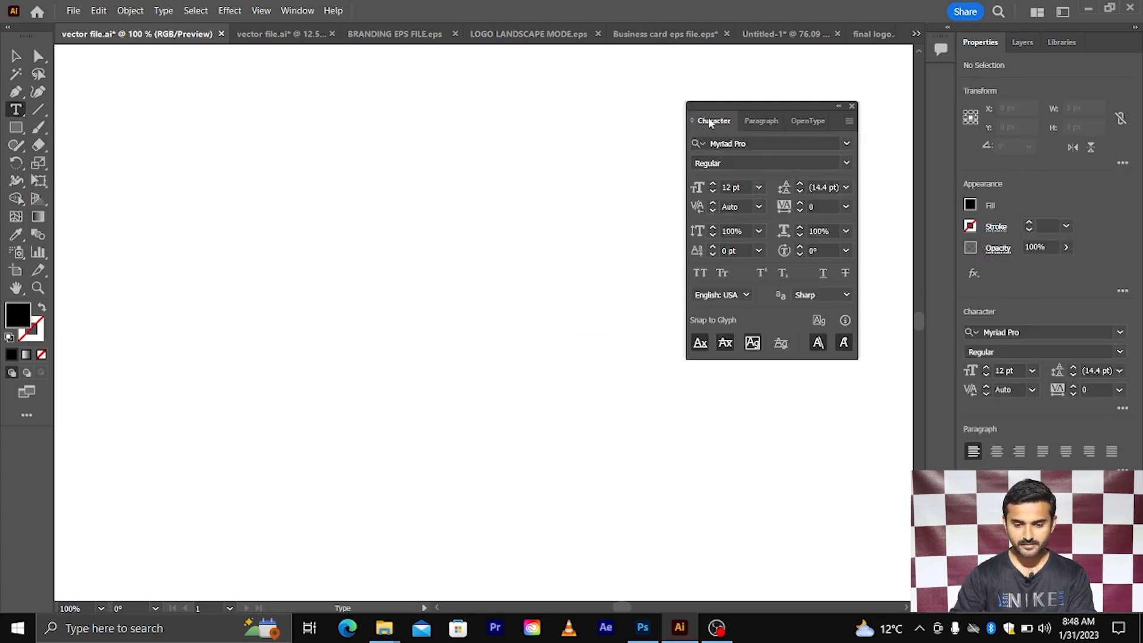
left_click(761, 122)
left_click(717, 121)
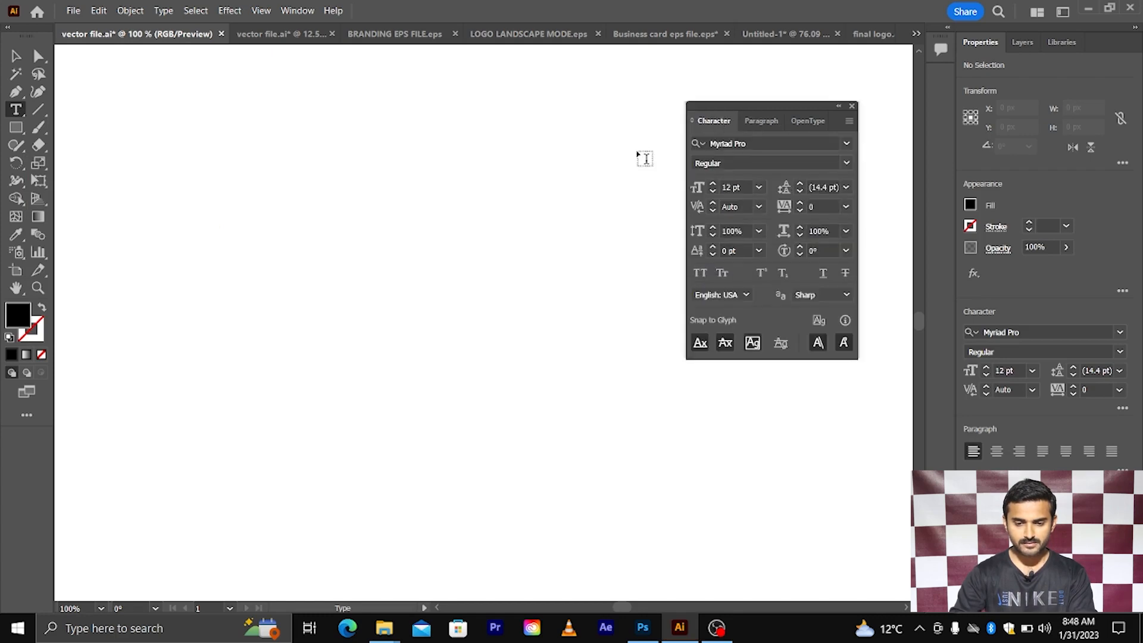
left_click(22, 109)
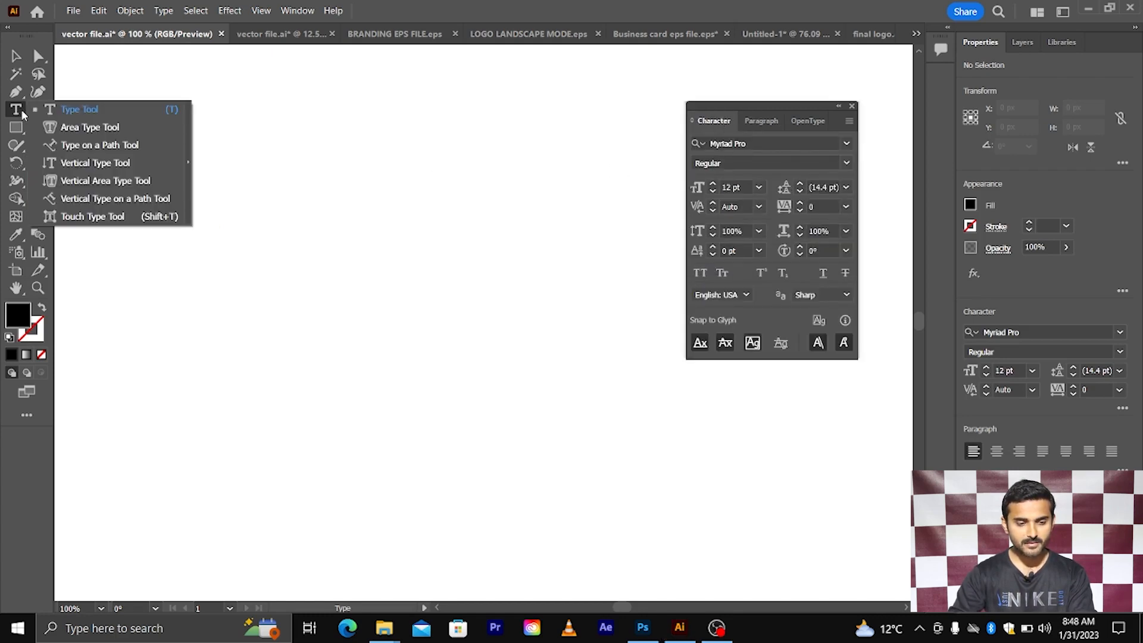
left_click(82, 218)
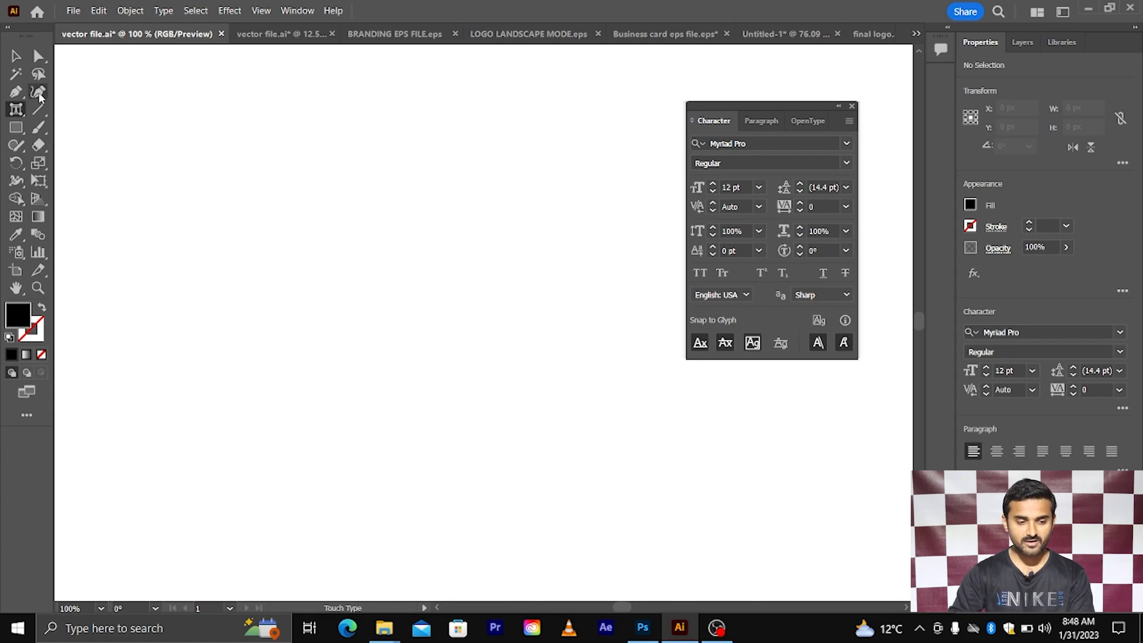
- Add the point text "Digital Ateeque" on the empty artboard with the Type Tool
left_click_drag(16, 109, 50, 110)
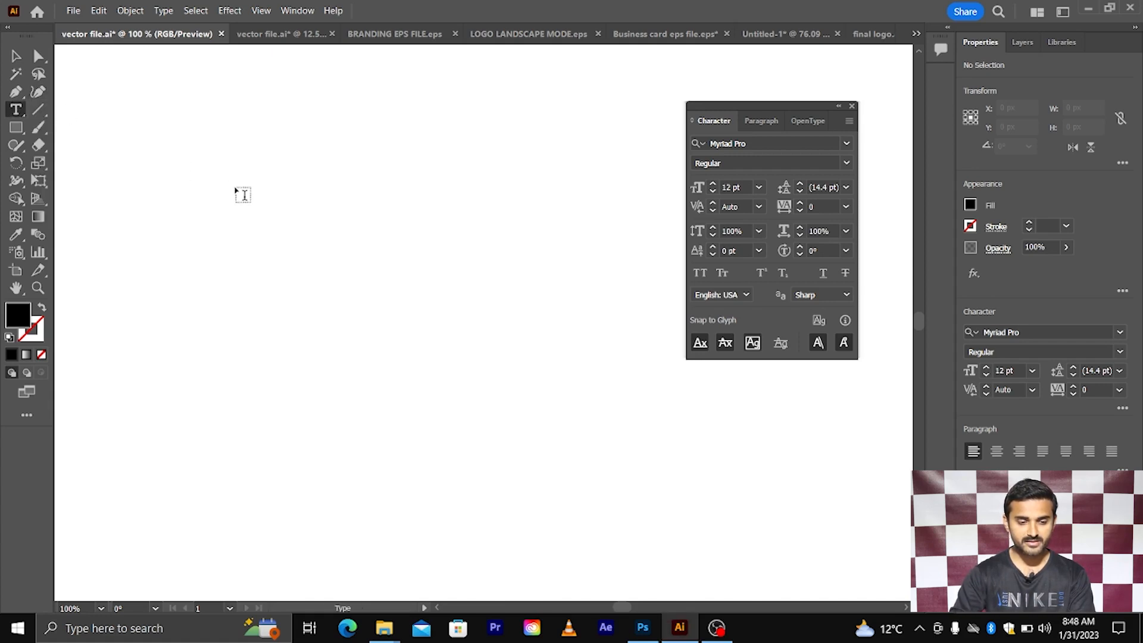
left_click(235, 187)
type("Digital Ateeqye")
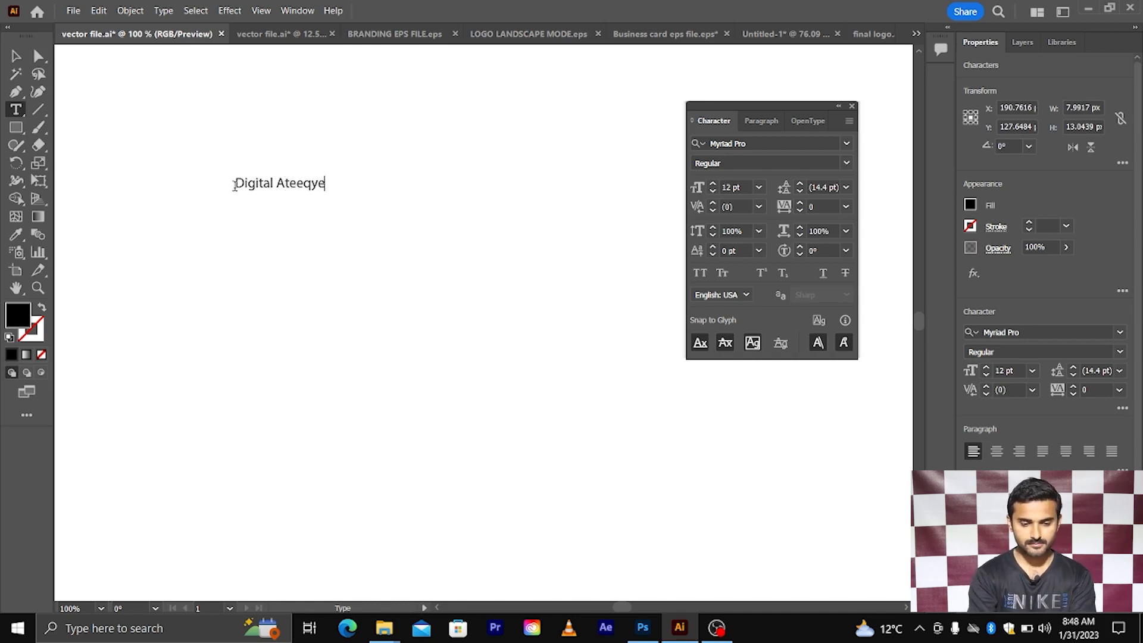
key("BackSpace")
key("BackSpace")
type("ue")
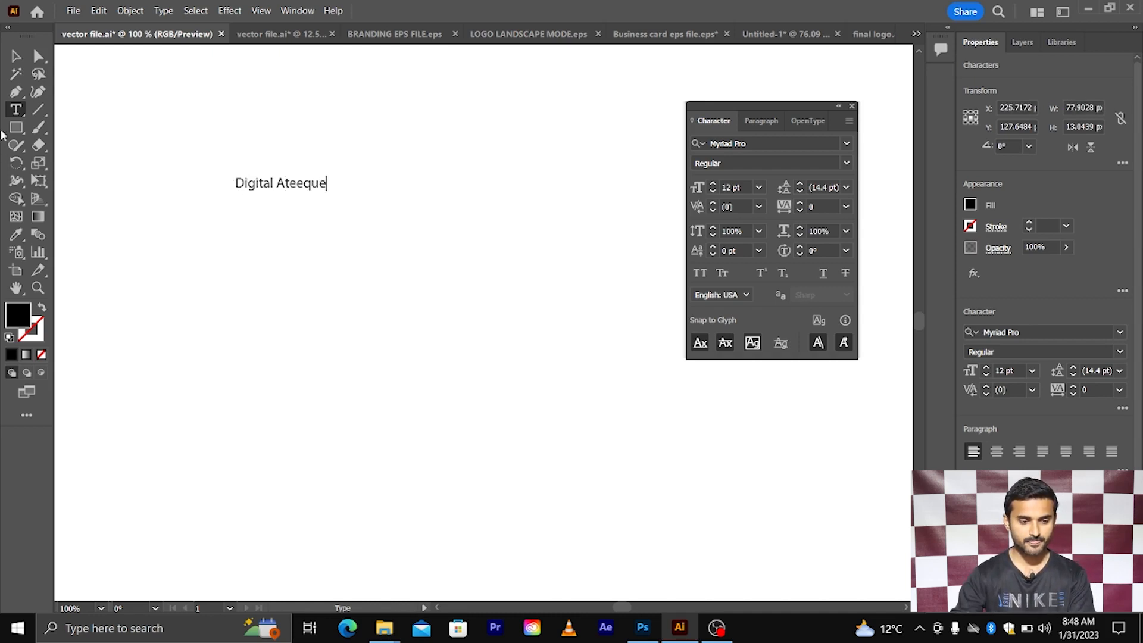
- Scale the Digital Ateeque text up to about 39 pt and select it
left_click(15, 55)
left_click_drag(327, 191, 418, 298)
key("ctrl+plus")
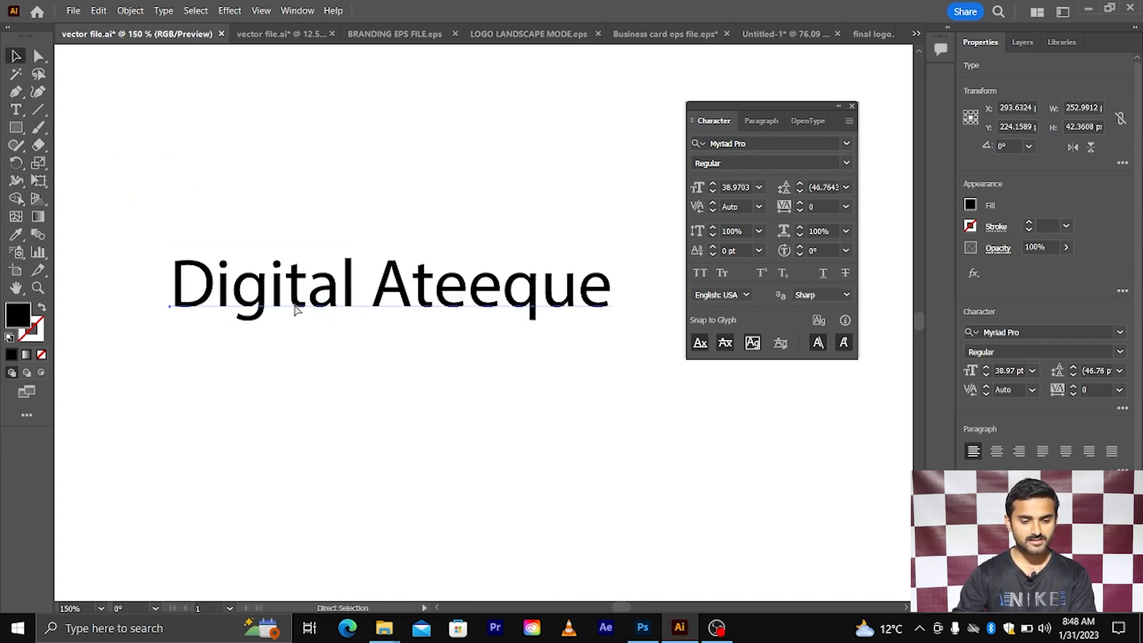
left_click(295, 308)
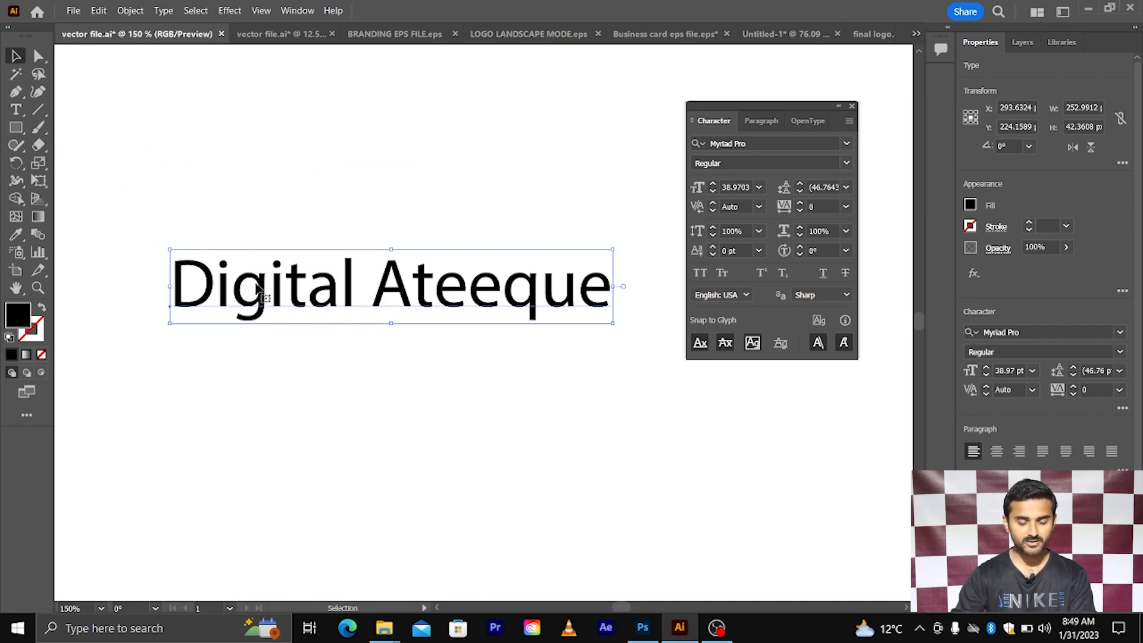
- Move only the letter g of Digital about 38 pt below the baseline with the Touch Type Tool
left_click(17, 111)
left_click_drag(16, 110, 81, 222)
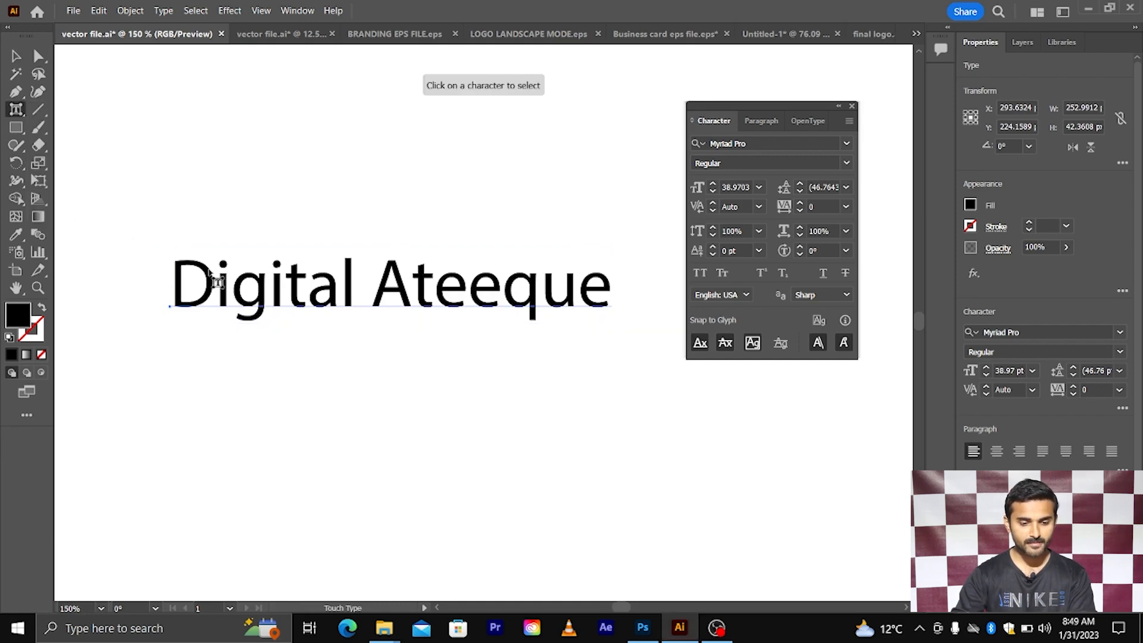
left_click(249, 292)
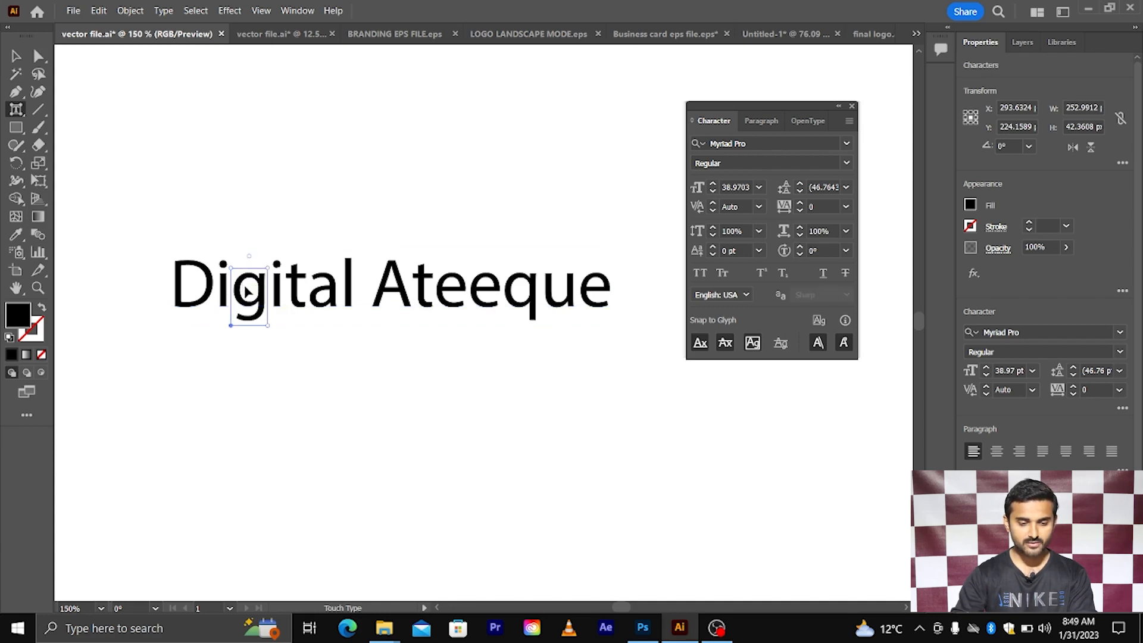
left_click_drag(241, 296, 269, 370)
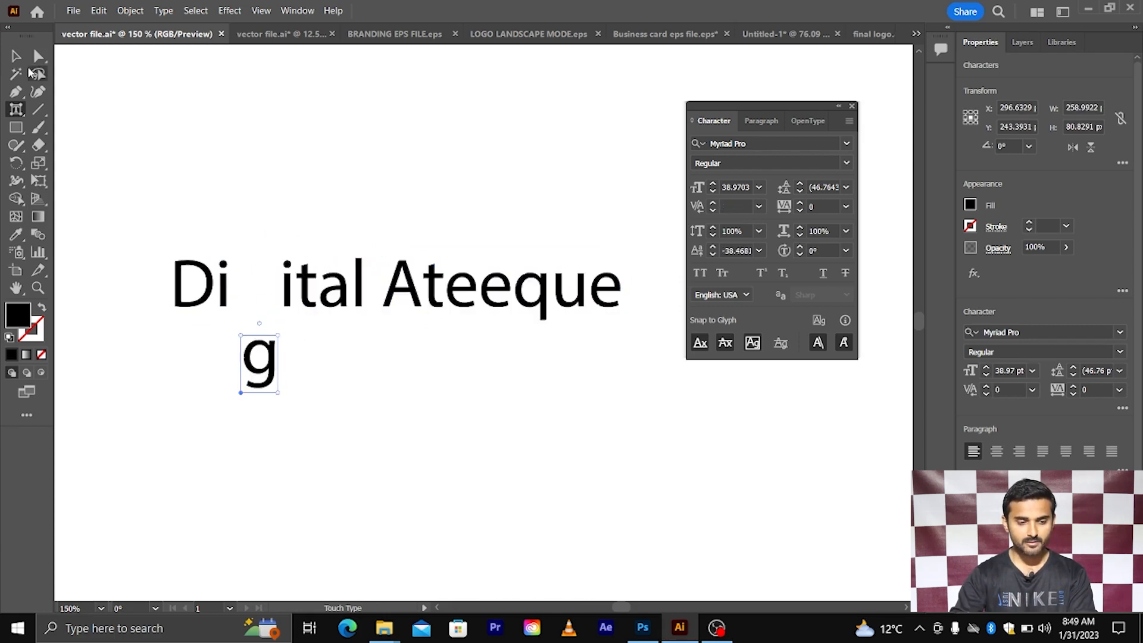
- Check the modified text as a single object and undo the displacement of the letter g
key("v")
left_click(243, 229)
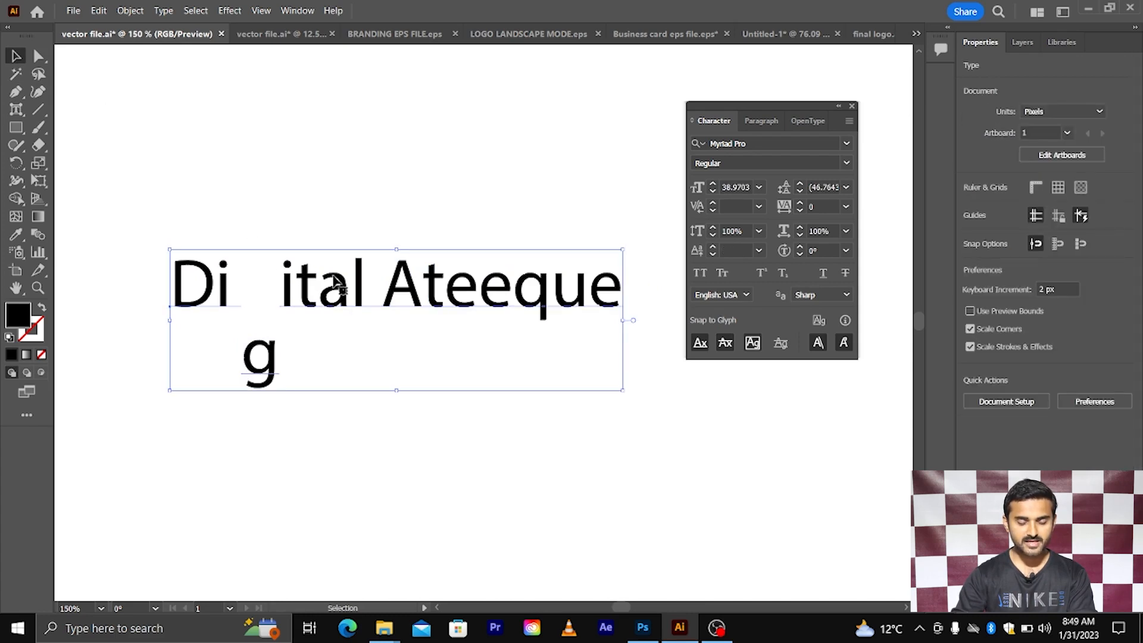
left_click_drag(381, 305, 351, 293)
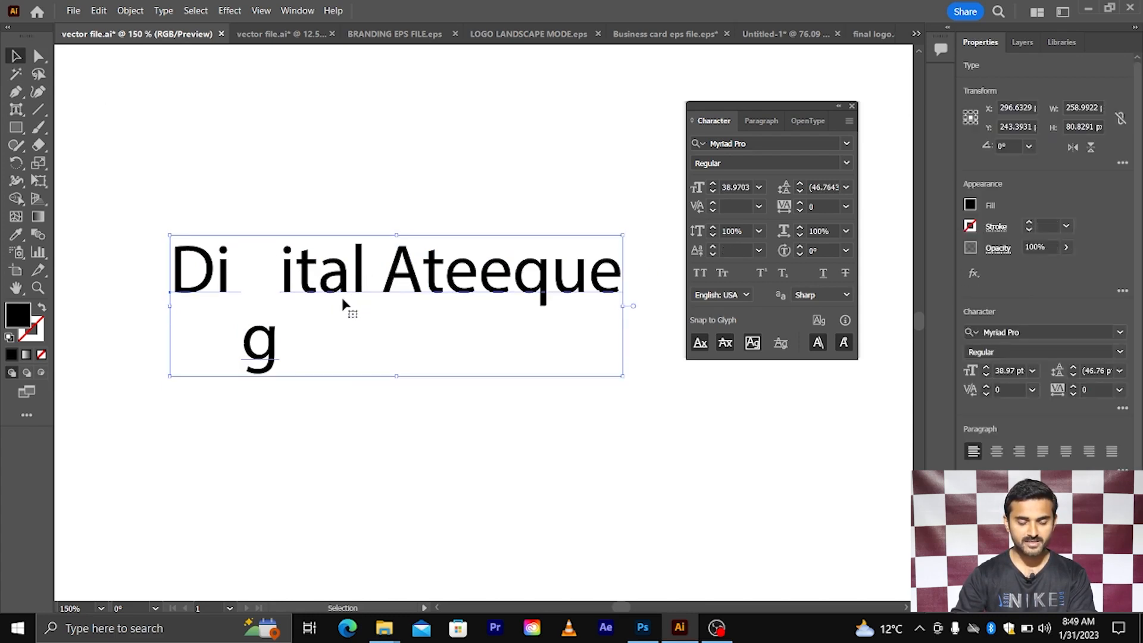
left_click(299, 287, "ctrl")
key("ctrl+z")
key("ctrl+z")
key("ctrl+z")
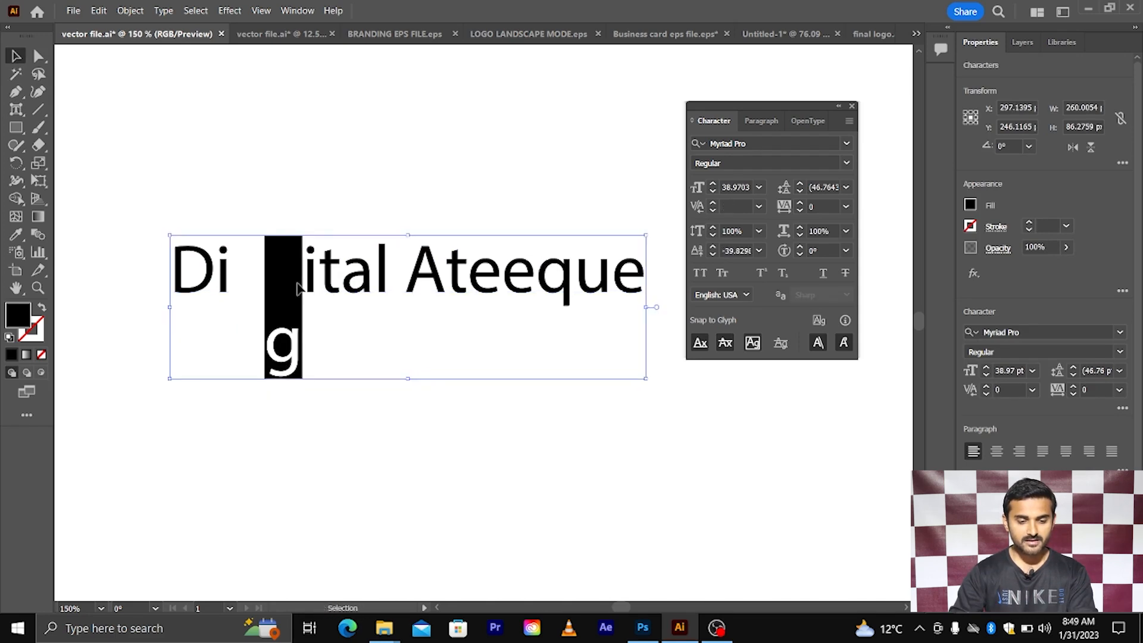
- Show the Type tool variants, and delete the Digital Ateeque text
left_click(17, 111)
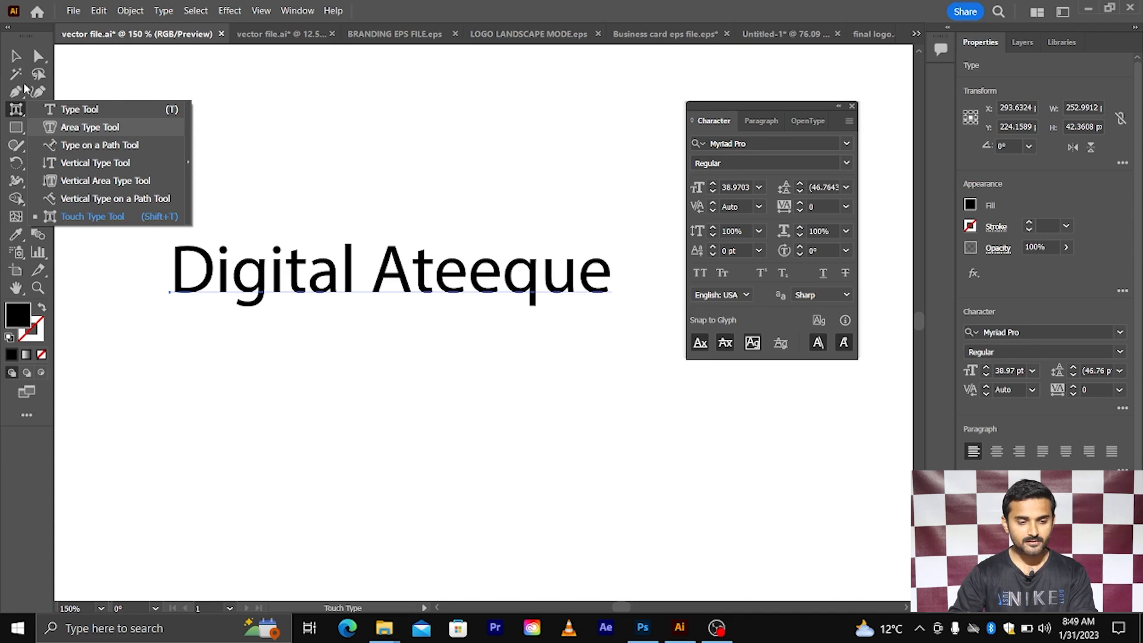
left_click(16, 56)
key("Delete")
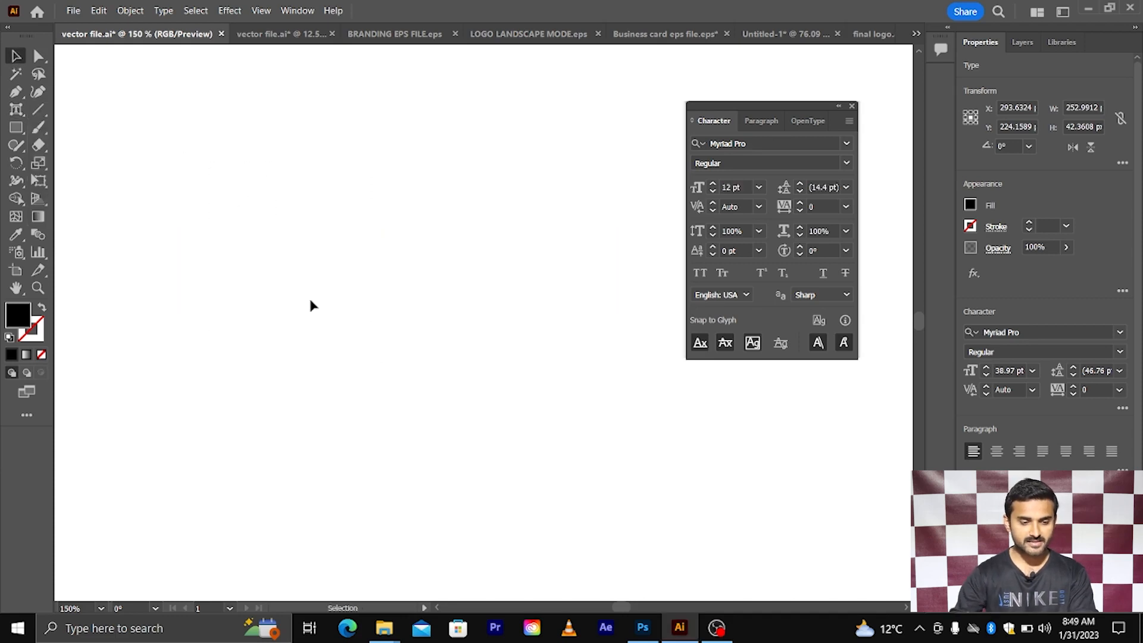
- Draw a large black-filled rectangle without a stroke across the middle of the empty artboard
left_click(16, 127)
left_click_drag(184, 199, 712, 482)
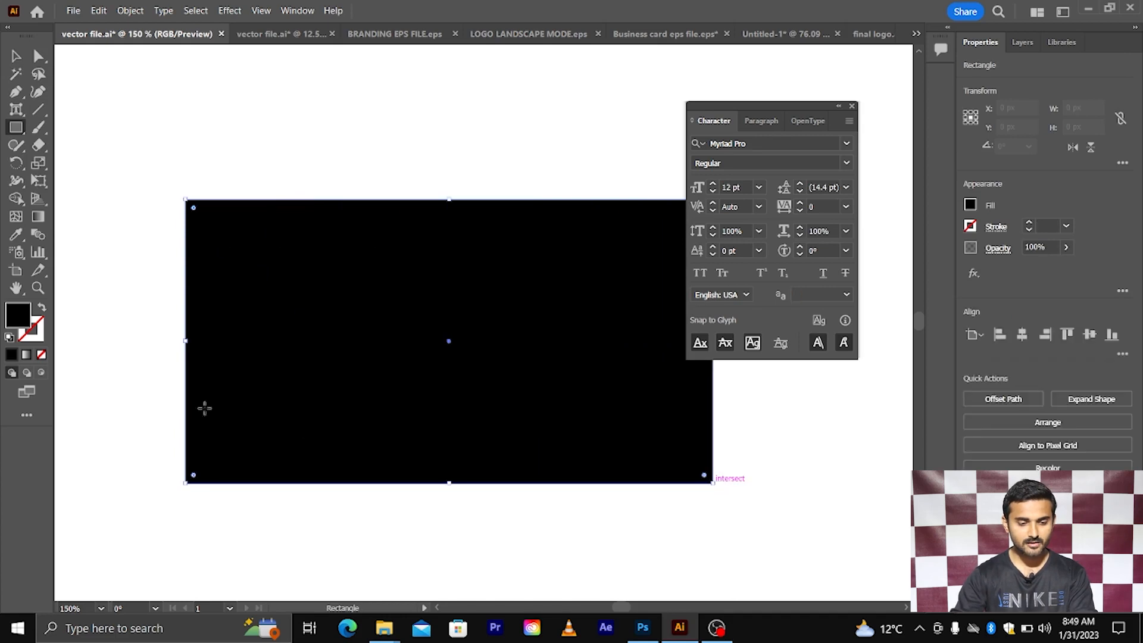
- Remove the rectangle's fill and convert its outline into a text area with the Area Type Tool
left_click(41, 356)
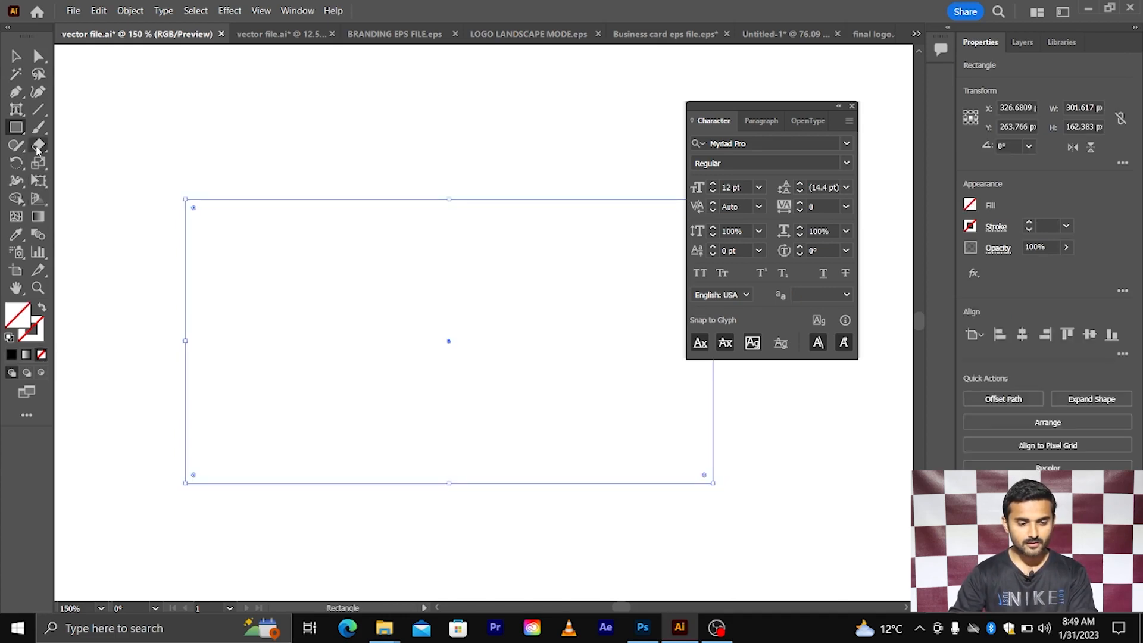
left_click(16, 112)
right_click(17, 112)
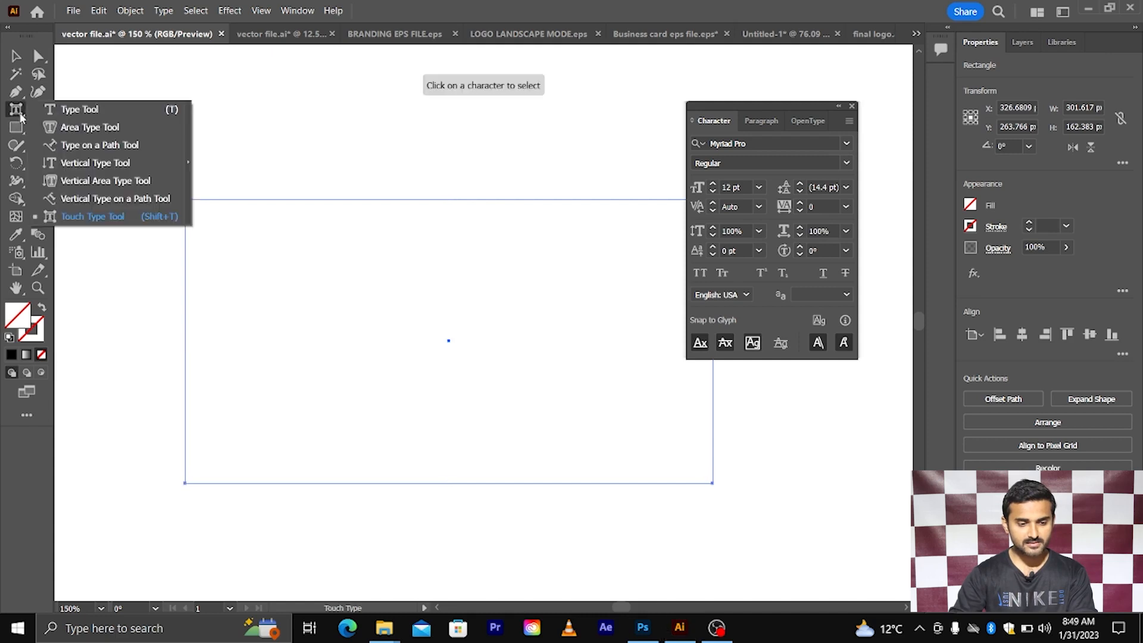
left_click(63, 128)
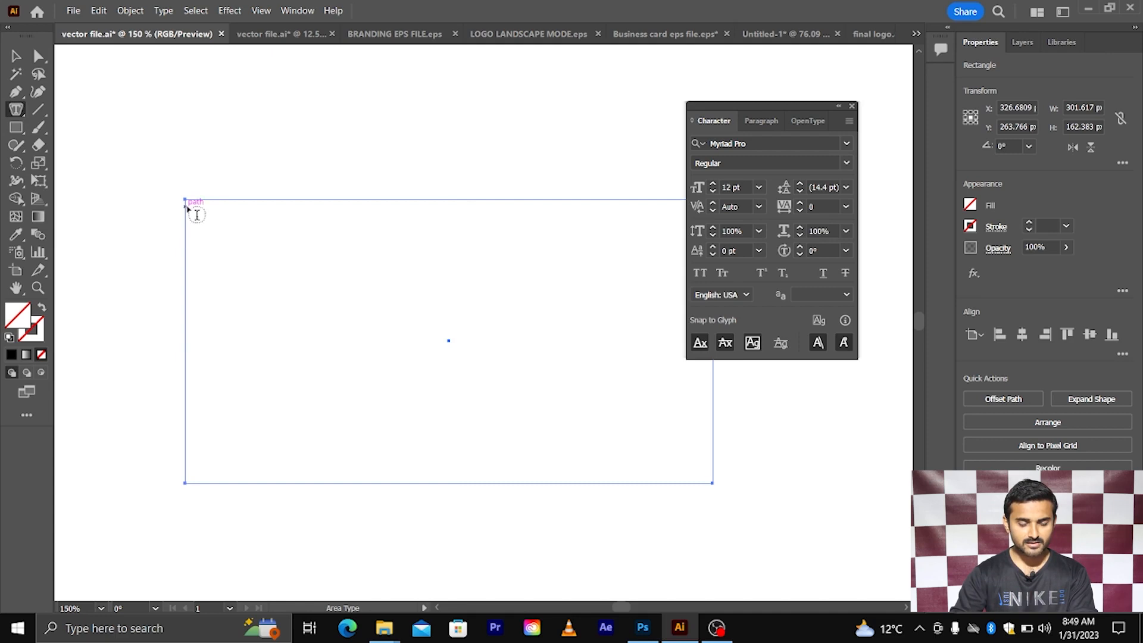
left_click(187, 206)
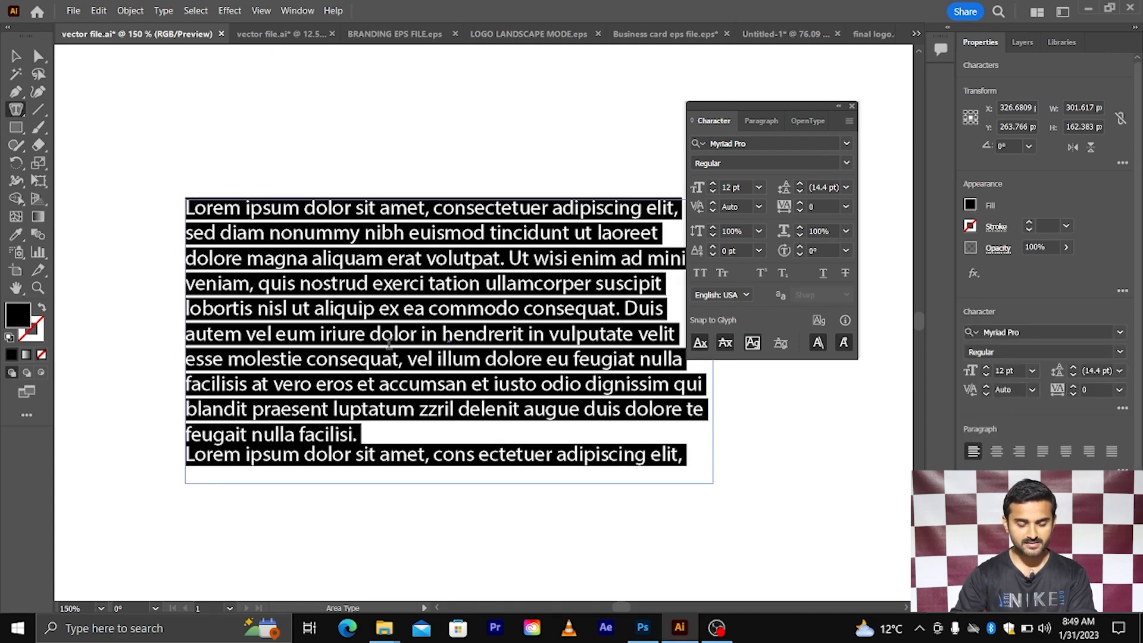
- Replace the placeholder text in the rectangular text area with about five lines of the repeated letter d
type("dddddddddddddddd")
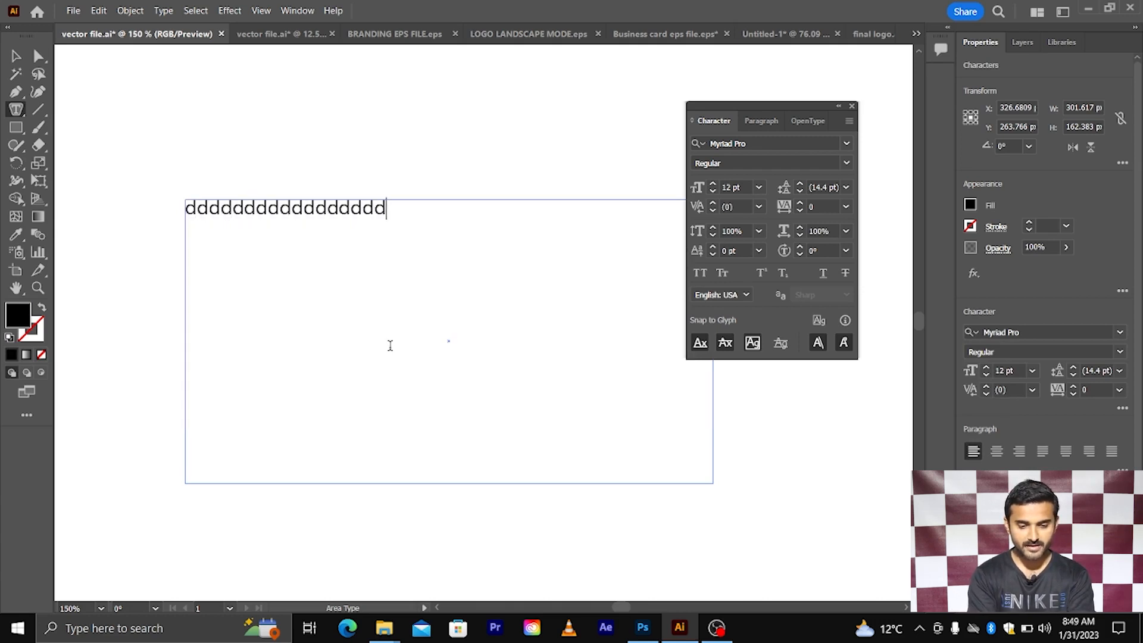
type("ddddddddddddddddddddddddddddddddddddddddddddddd")
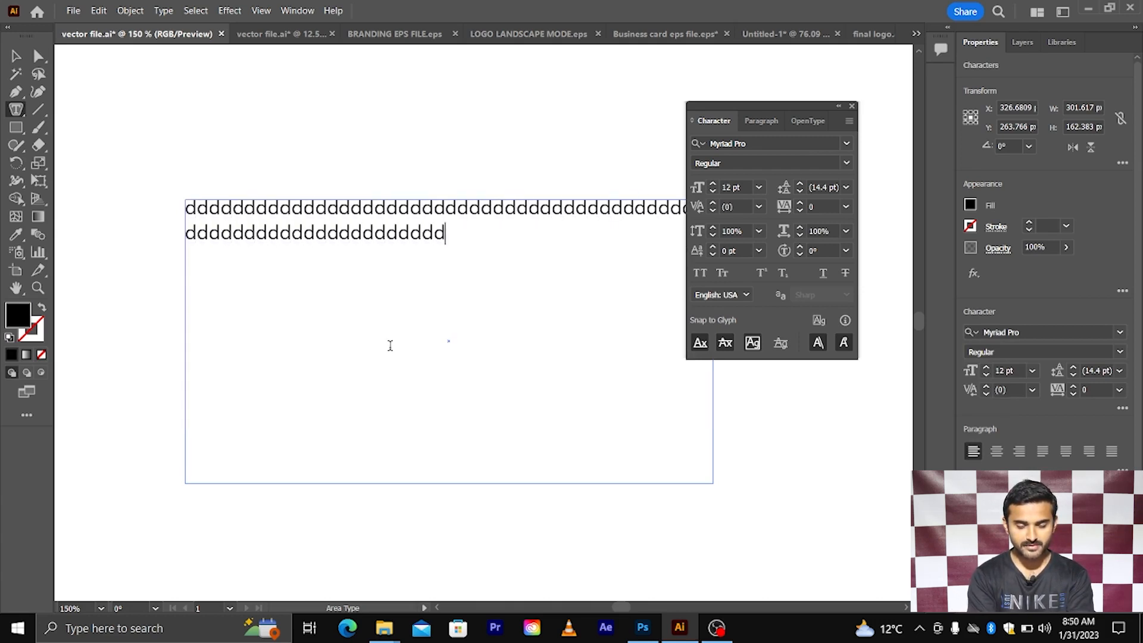
type("dddddddddddddddddddddddddddddddddddddddddddddd")
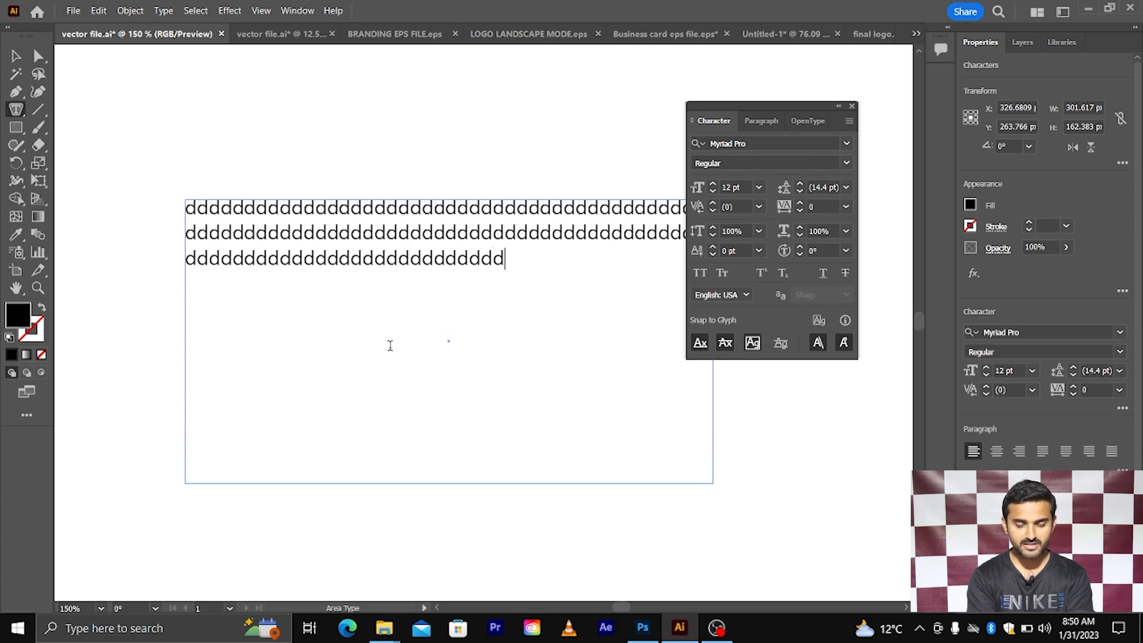
type("ddddddddddddddddddddddddddddddd")
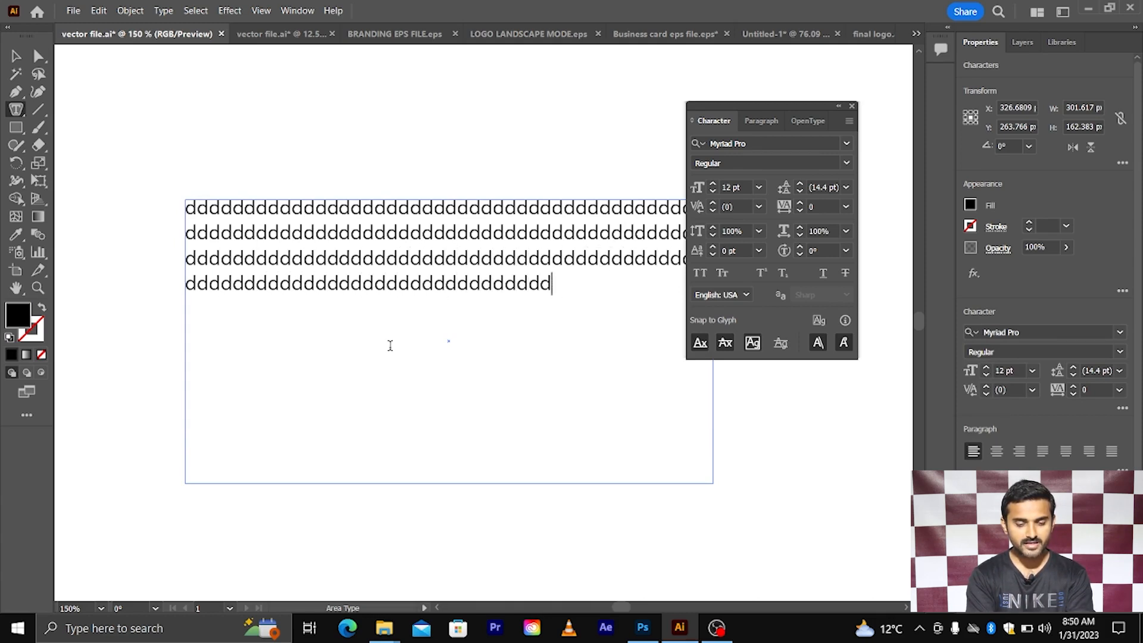
type("ddddddddddddddddddddddddddddddddddddddddddddddddddddddddd")
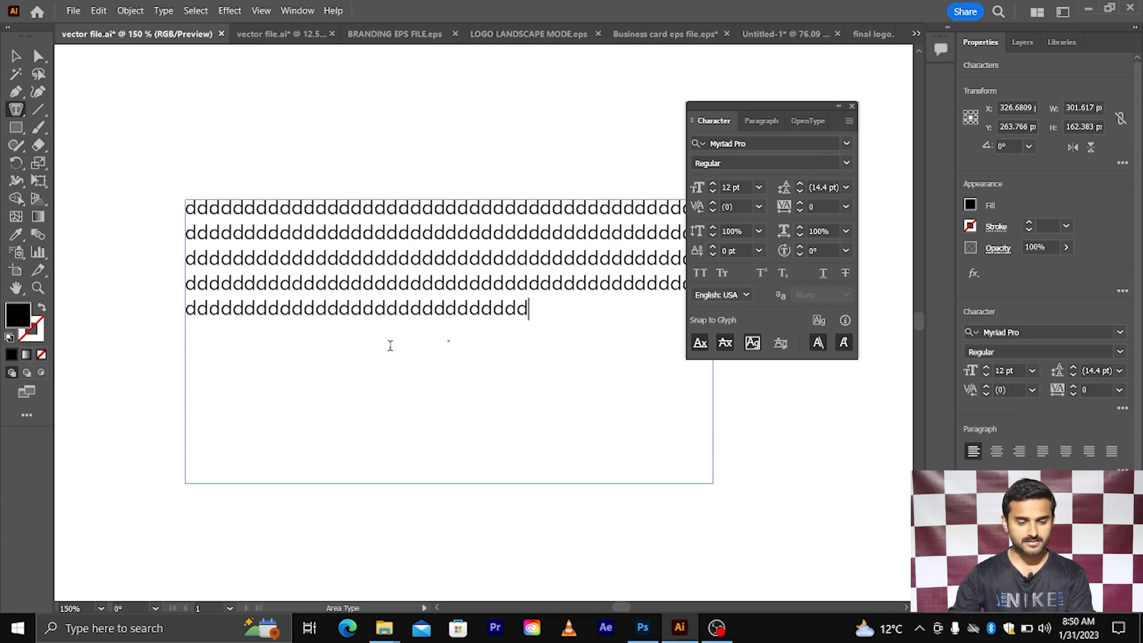
- Shift the whole text area slightly to the left and set its leading to 16 pt
left_click(16, 56)
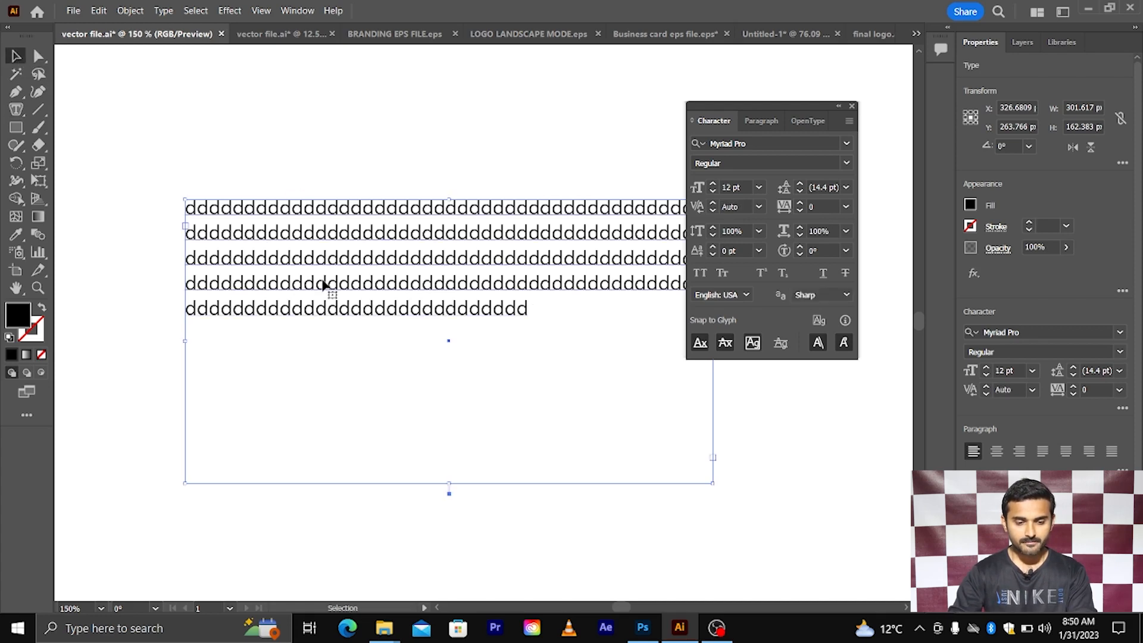
left_click_drag(327, 283, 320, 279)
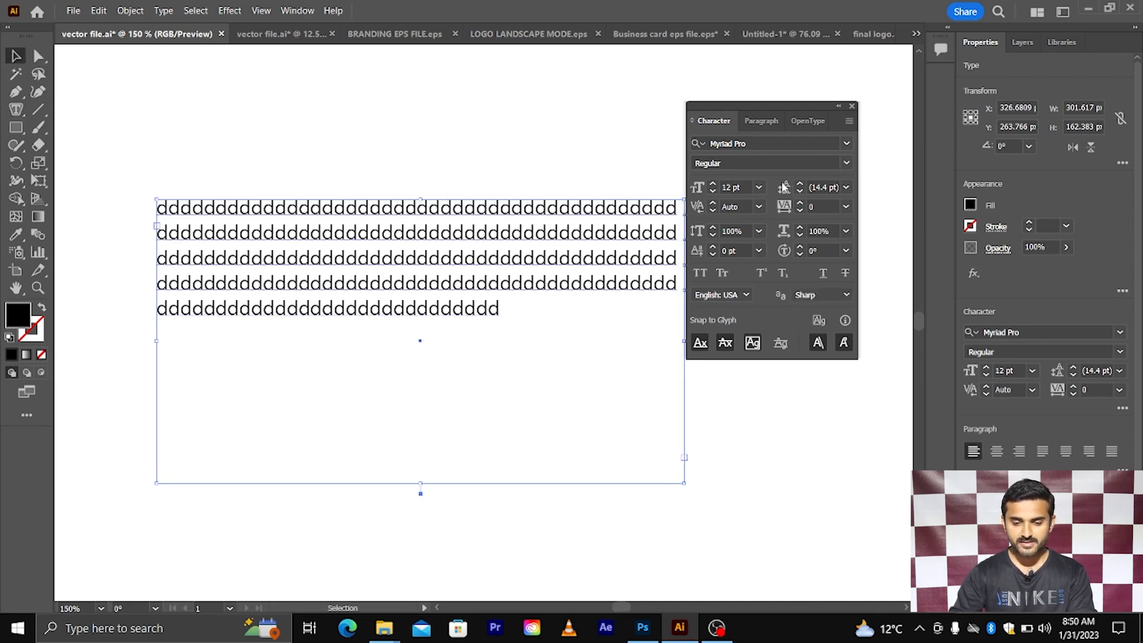
left_click(823, 187)
key("Up")
key("Up")
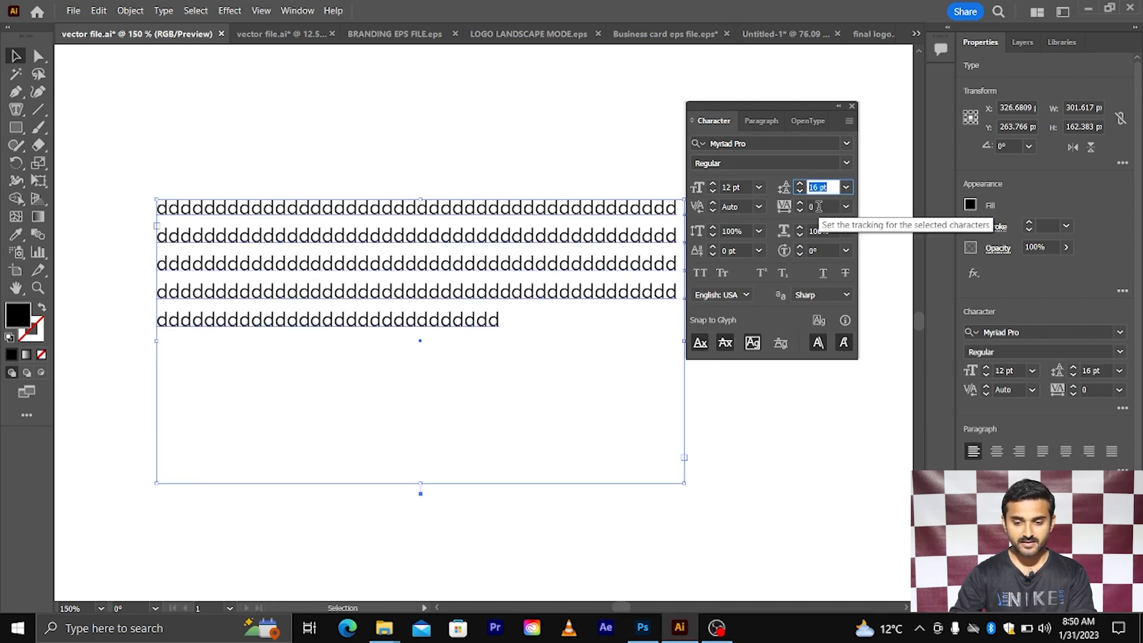
- Delete the rectangular text area with the repeated d letters from the artboard
left_click(818, 206)
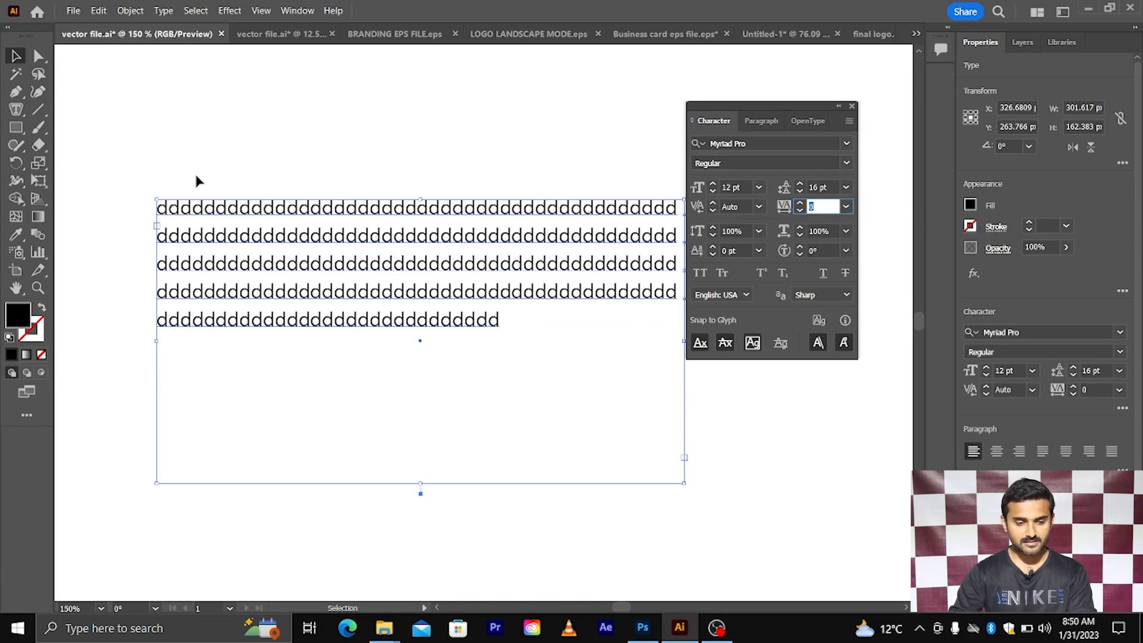
left_click(362, 331)
key("Delete")
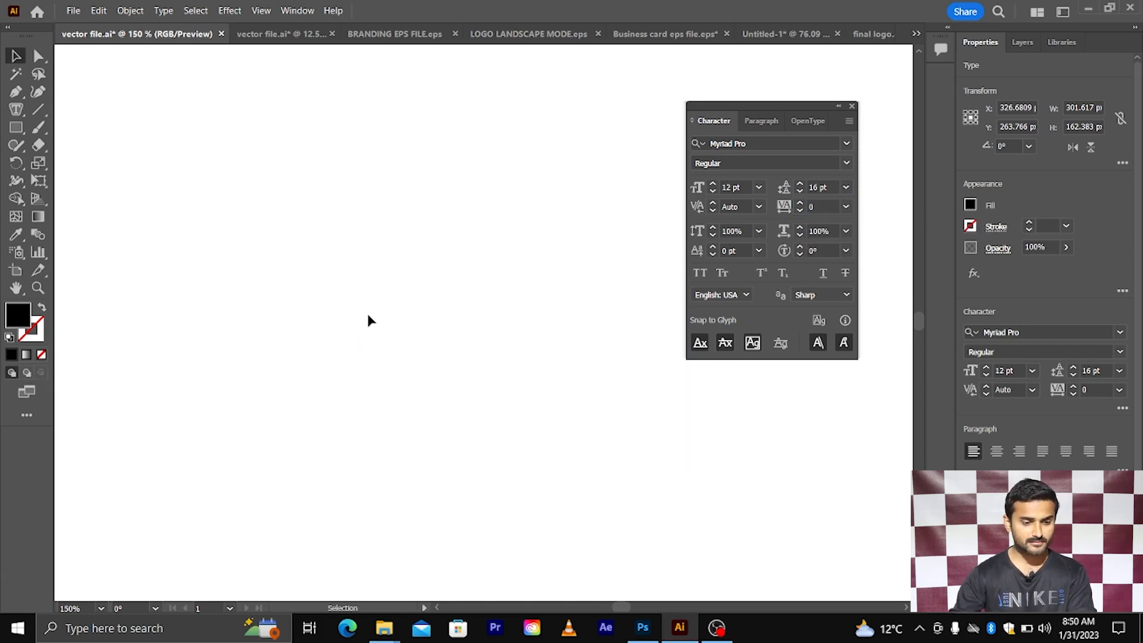
- Draw a circle about 168 px in diameter in the middle of the artboard, without fill or stroke
left_click(23, 115)
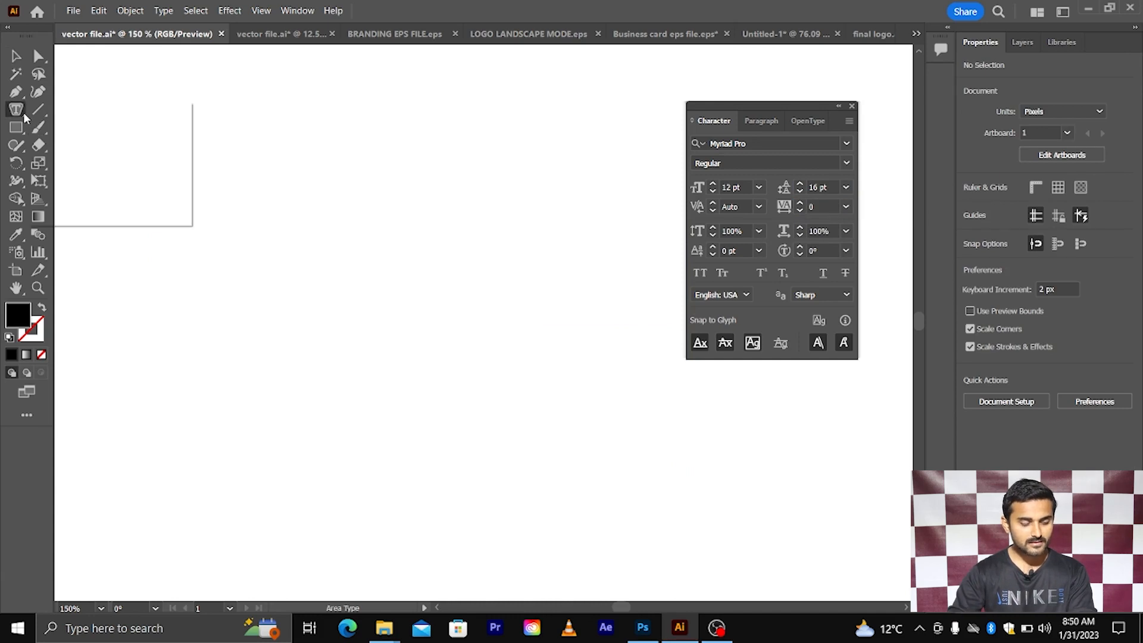
right_click(24, 115)
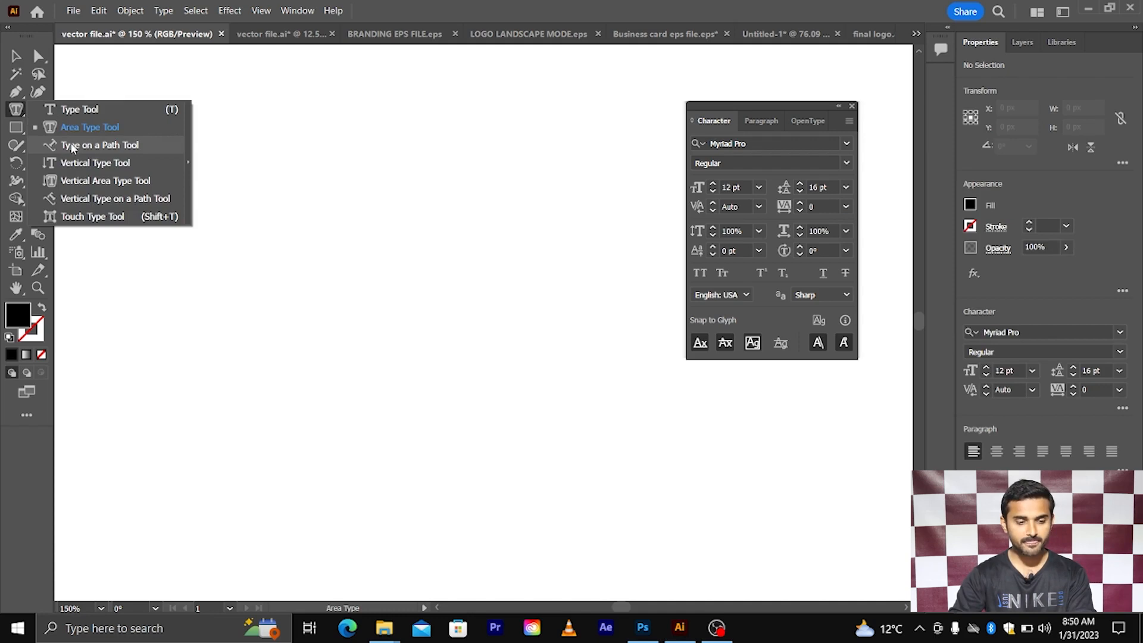
left_click(16, 127)
right_click(16, 127)
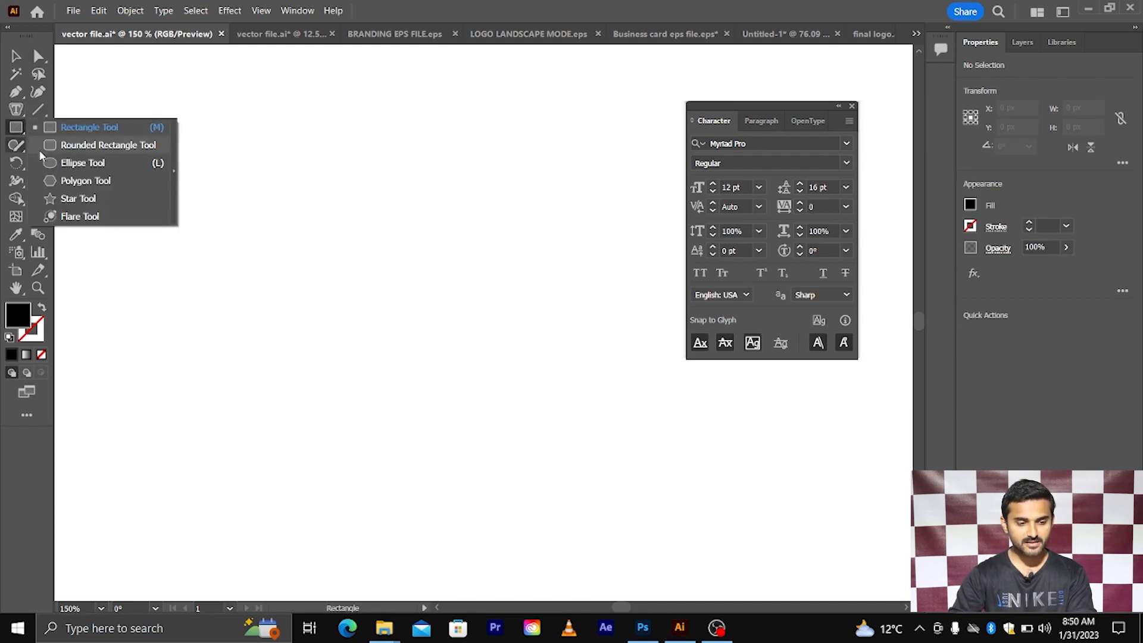
left_click(77, 159)
left_click_drag(403, 319, 566, 417)
left_click(42, 354)
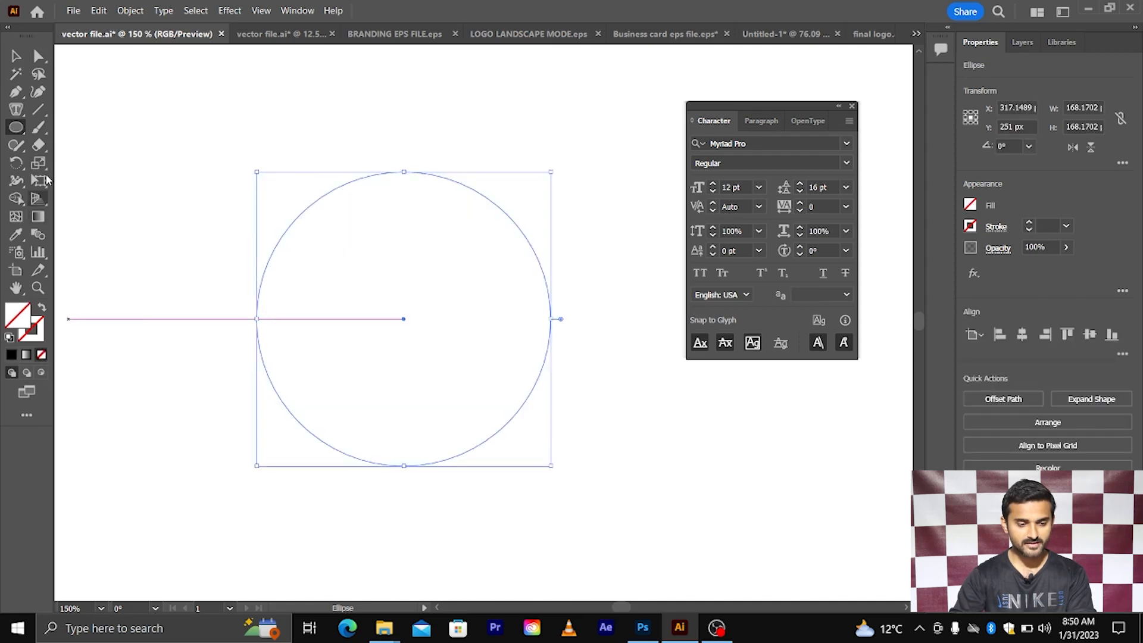
- Place the text "Digital Ateeque" along the circle's outline, starting at its topmost point, with the Type on a Path Tool
right_click(16, 110)
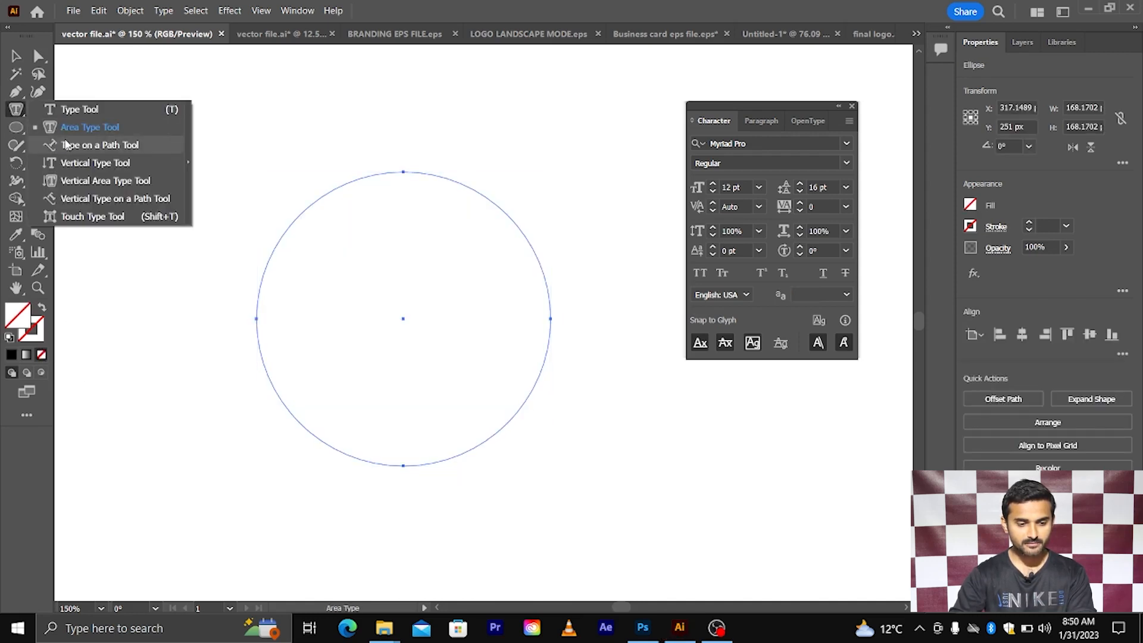
left_click(98, 145)
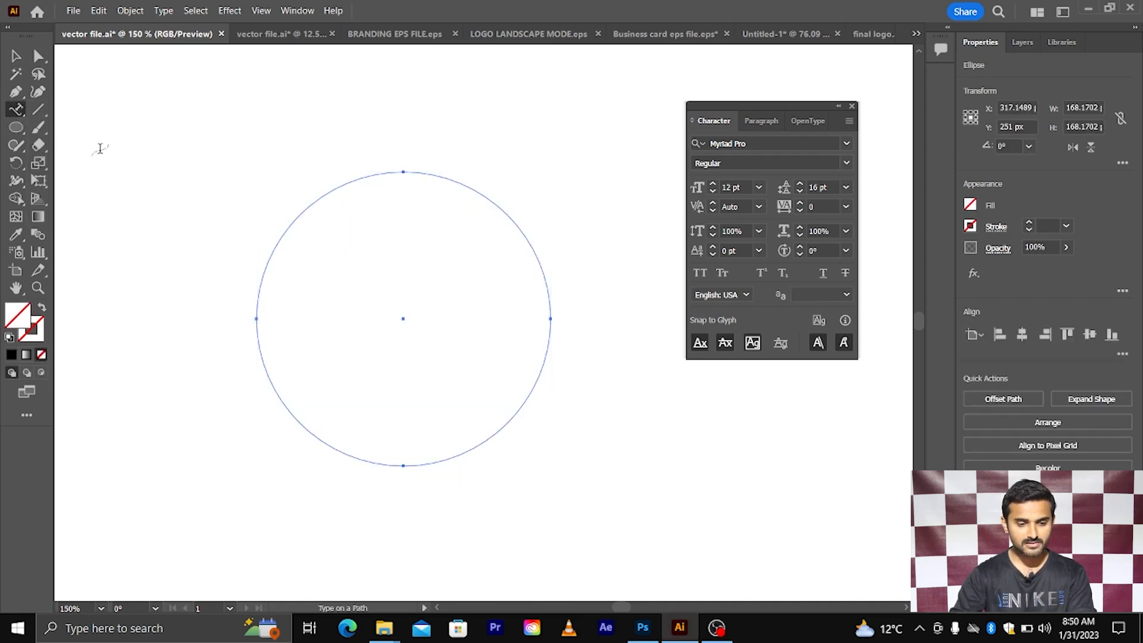
left_click(404, 167)
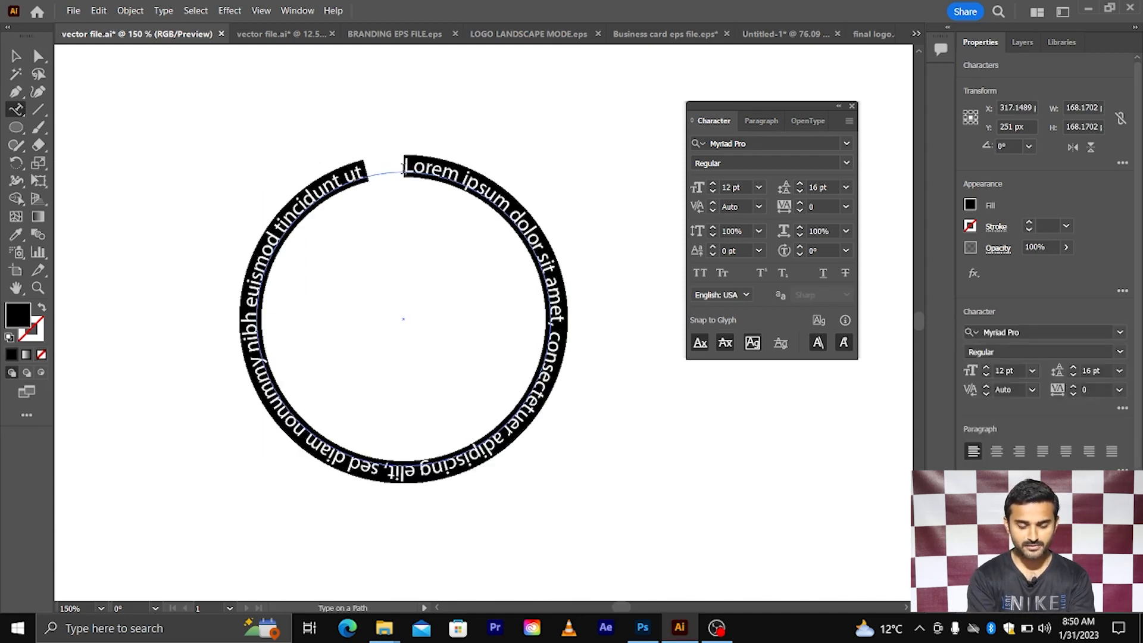
type("D")
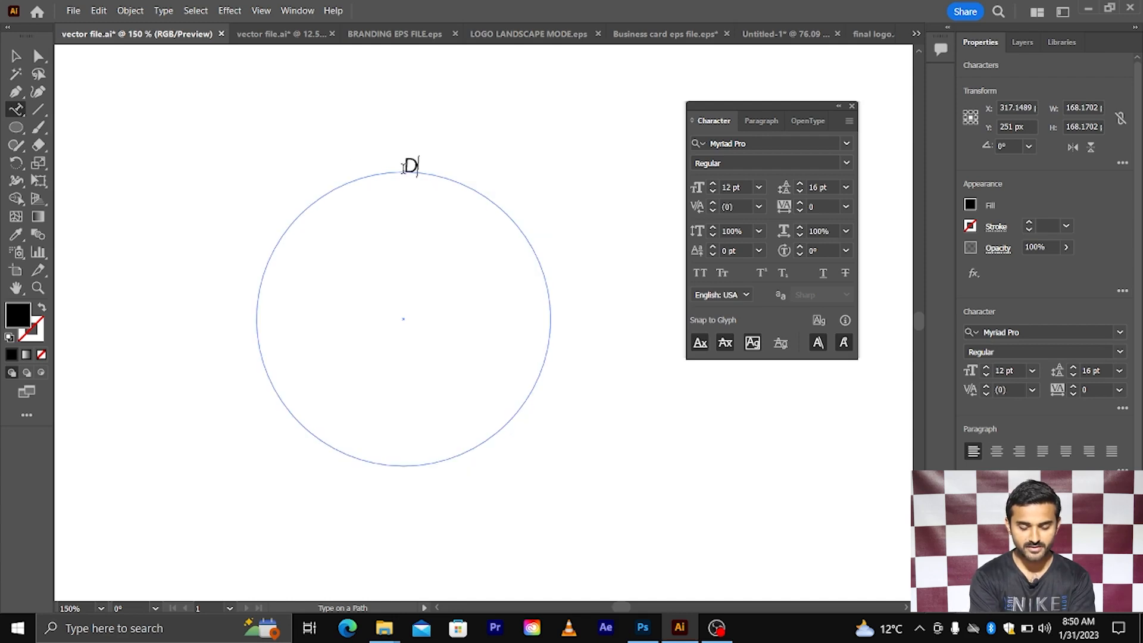
type("igital")
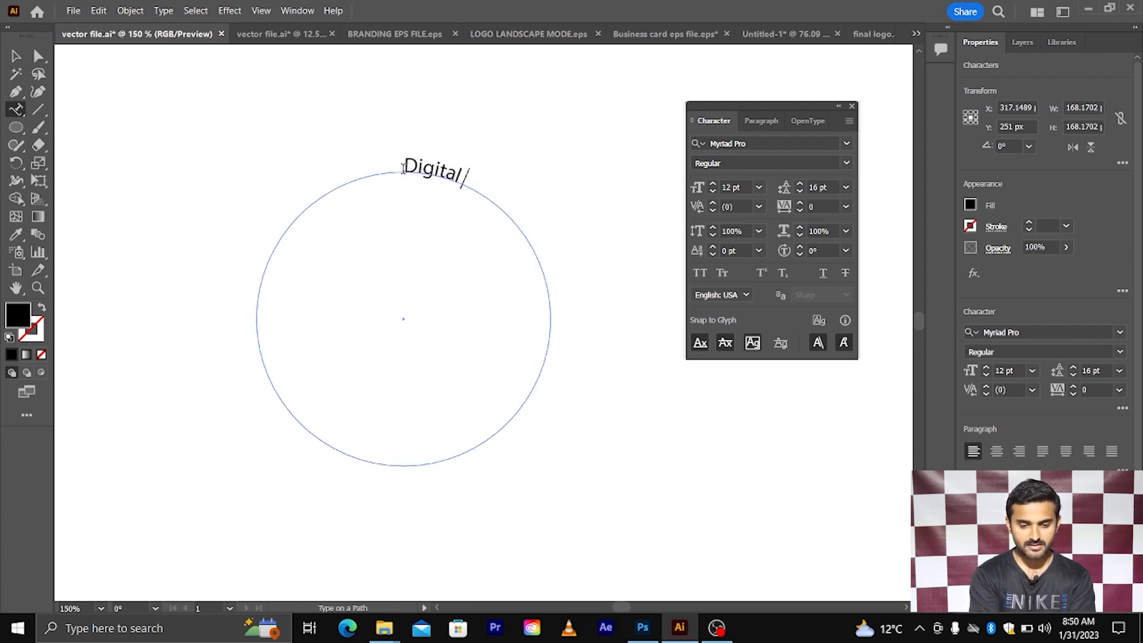
type(" Ateequ")
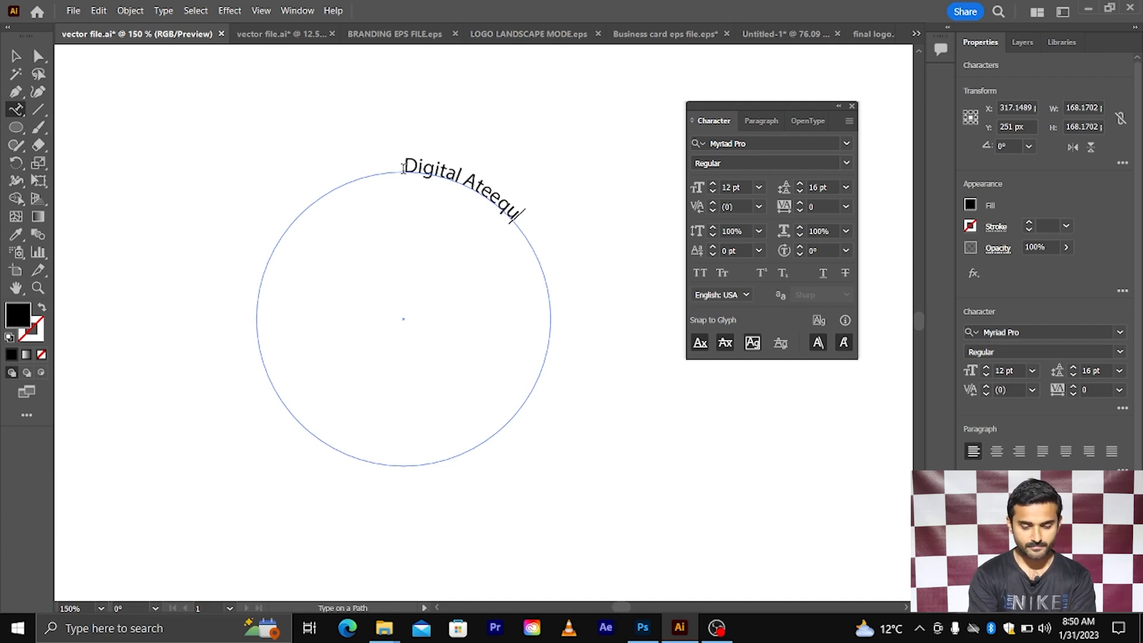
type("e")
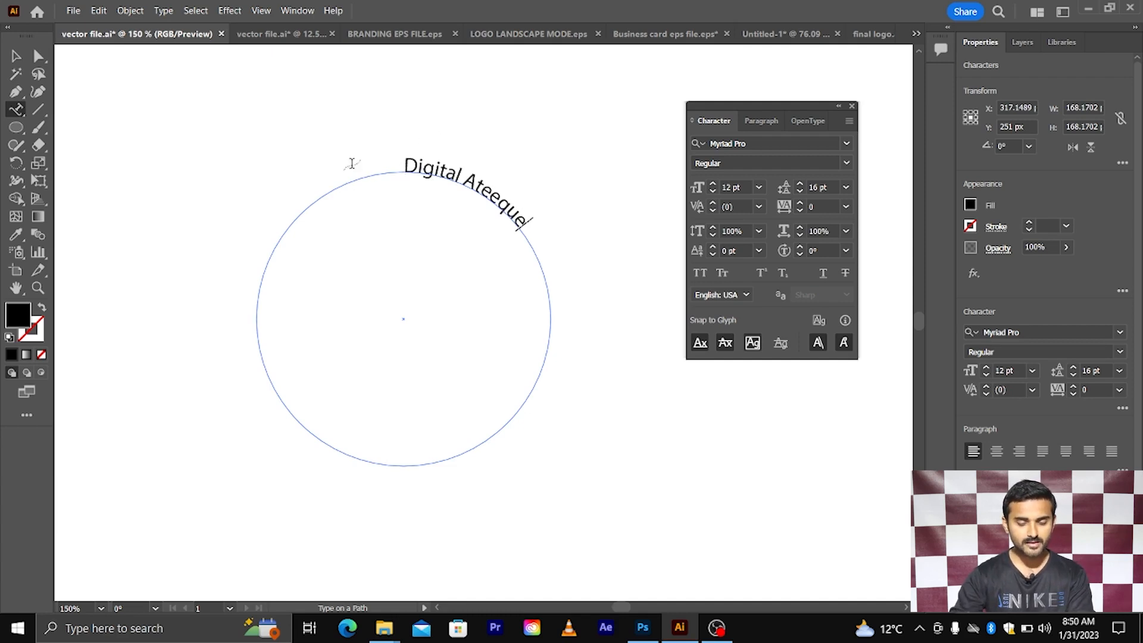
- Set the font size of the whole Digital Ateeque path text to 24 pt
left_click_drag(412, 164, 541, 222)
left_click(759, 188)
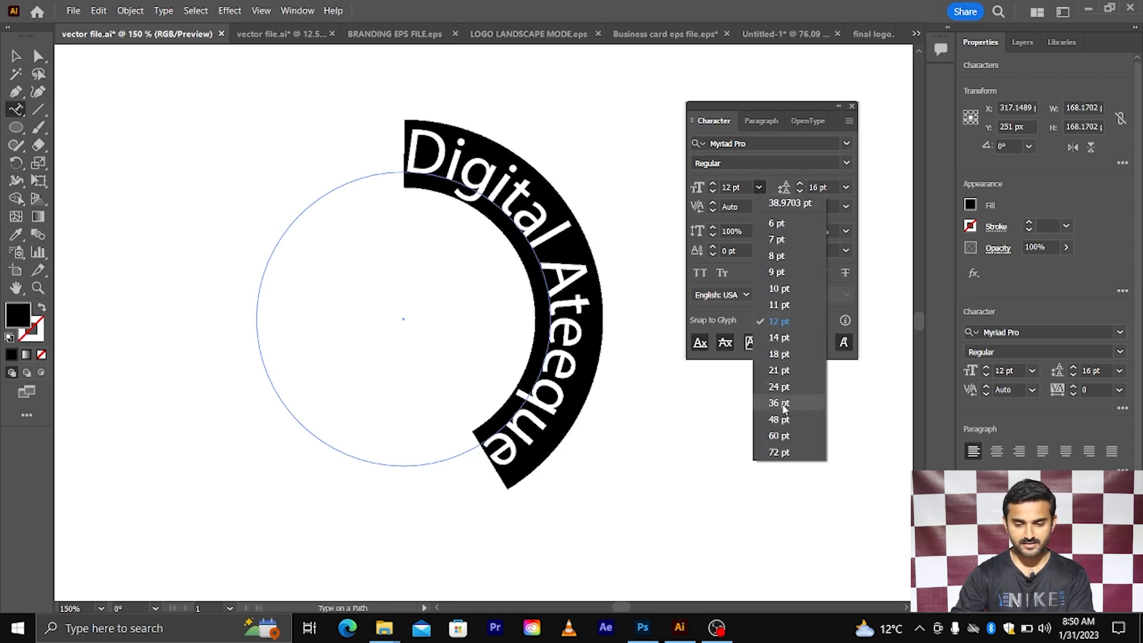
left_click(779, 386)
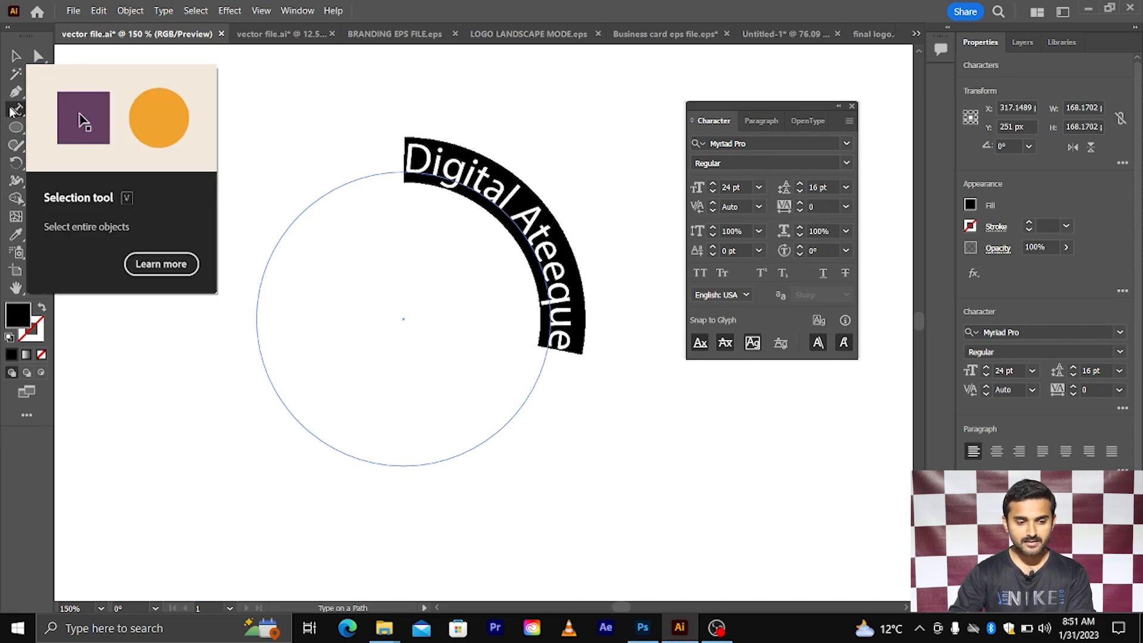
- Move the path text's end bracket from the top of the circle to just after the last letter of Ateeque
left_click(17, 60)
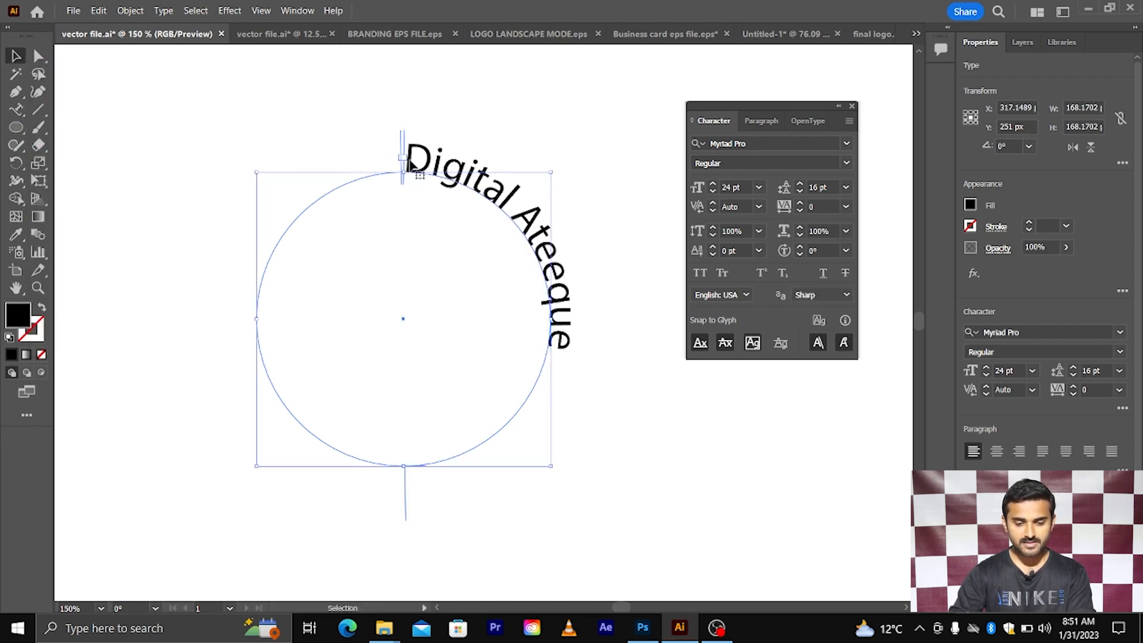
scroll(409, 162, "up", 2)
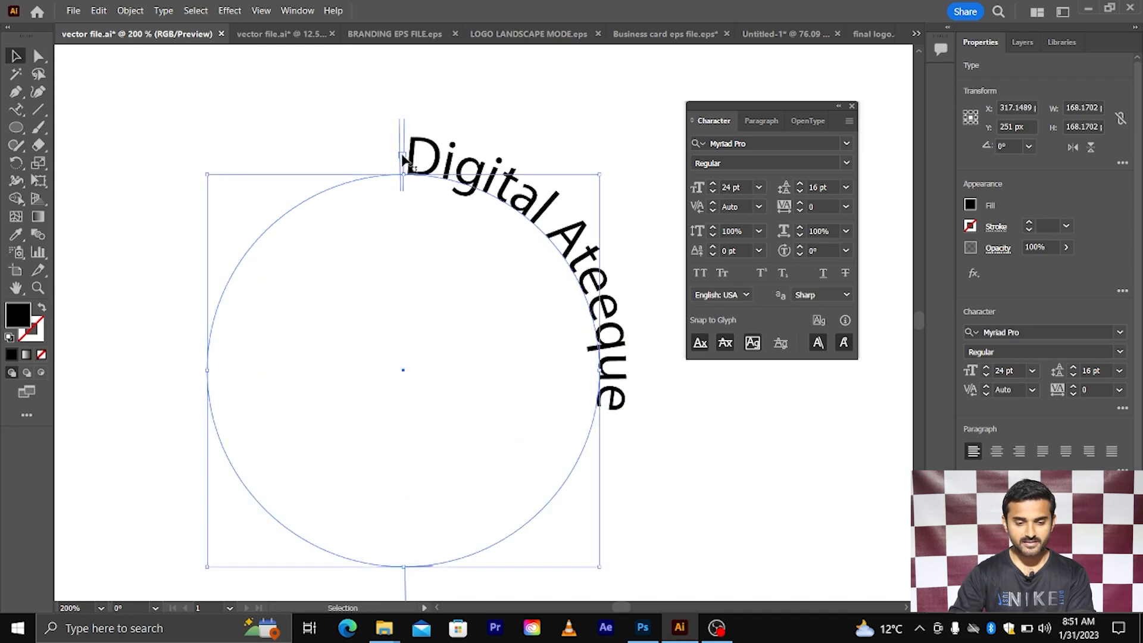
scroll(404, 145, "up", 2)
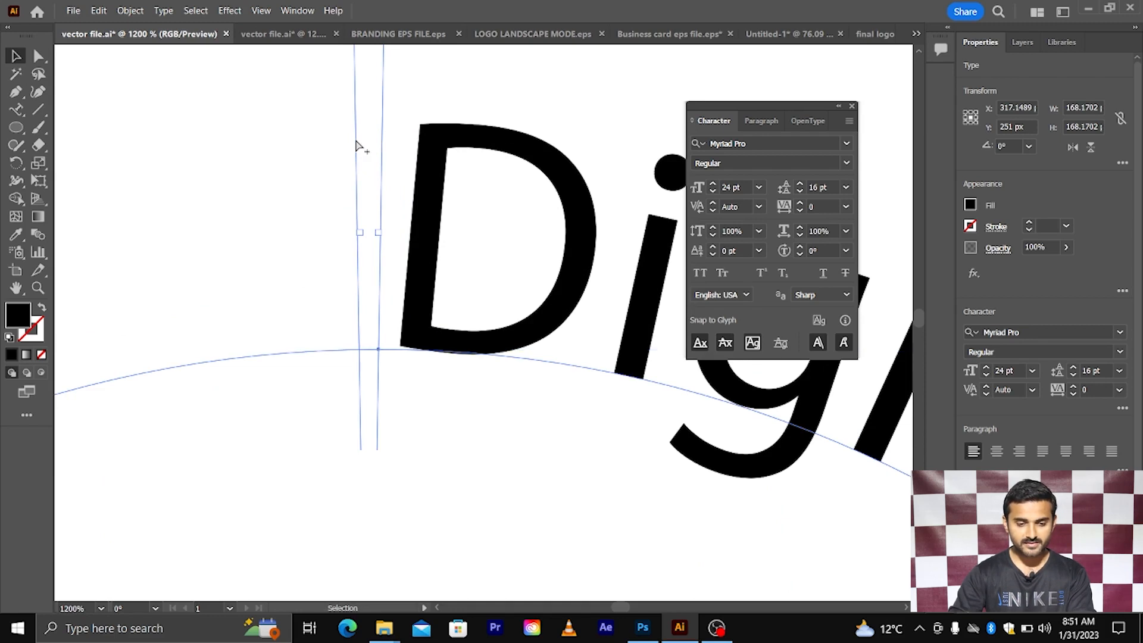
scroll(355, 146, "down", 5)
scroll(355, 144, "down", 1)
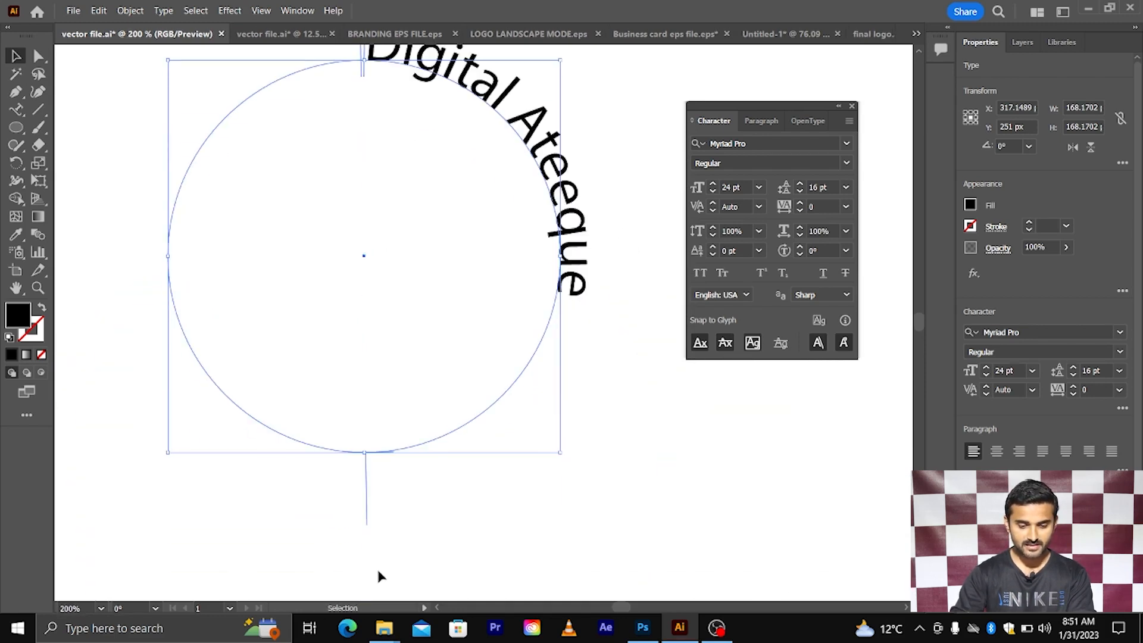
scroll(366, 513, "up", 1)
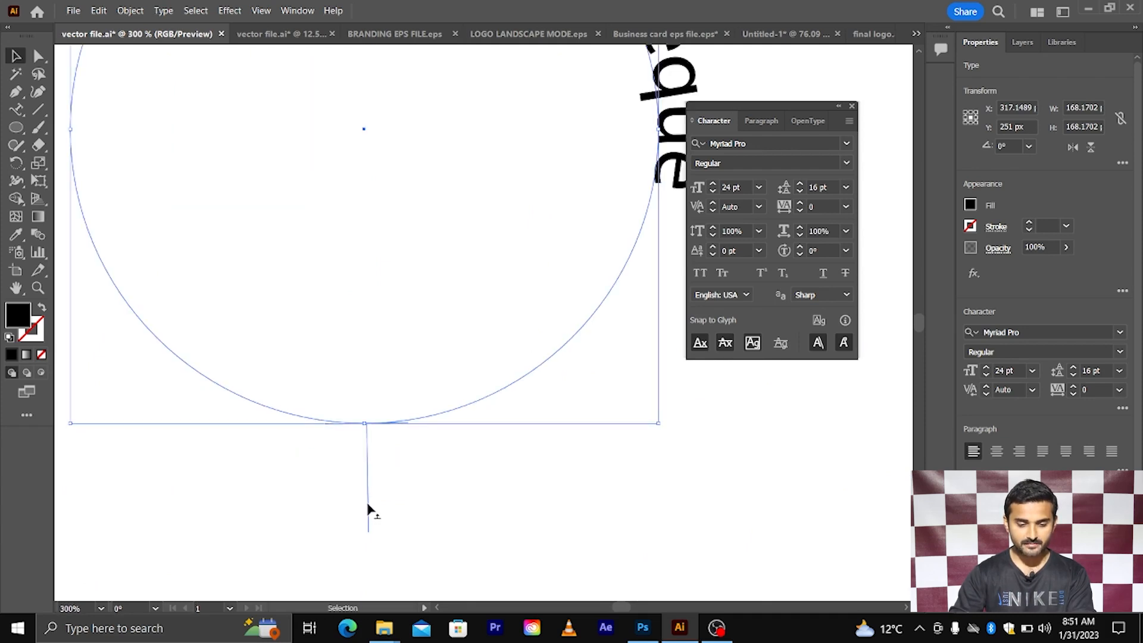
scroll(368, 510, "down", 1)
scroll(368, 510, "down", 1)
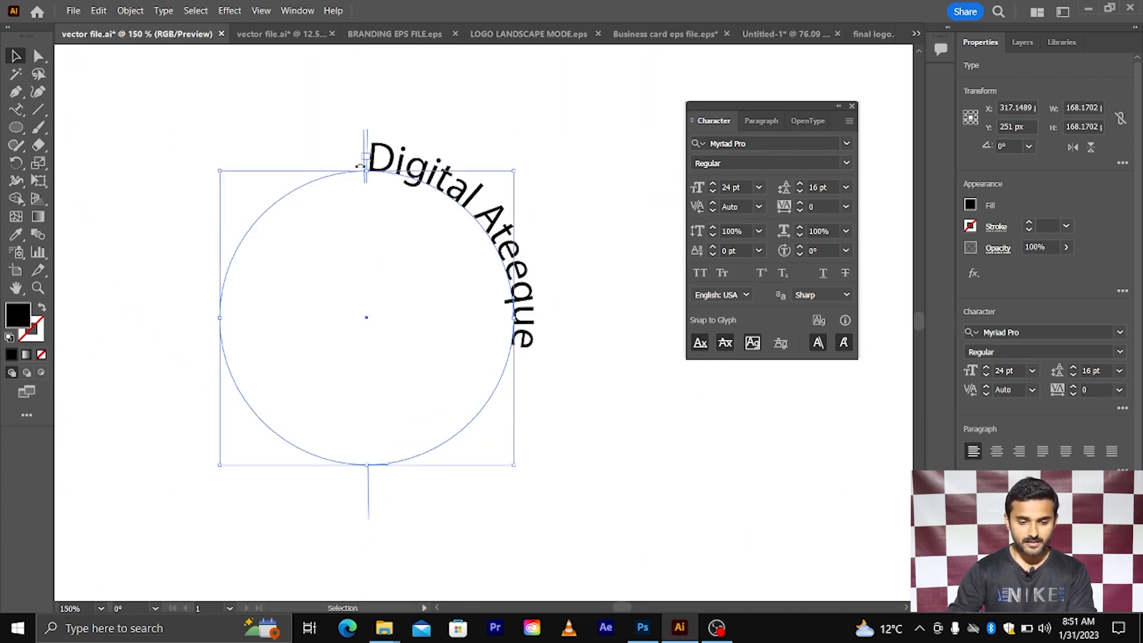
scroll(364, 141, "up", 1)
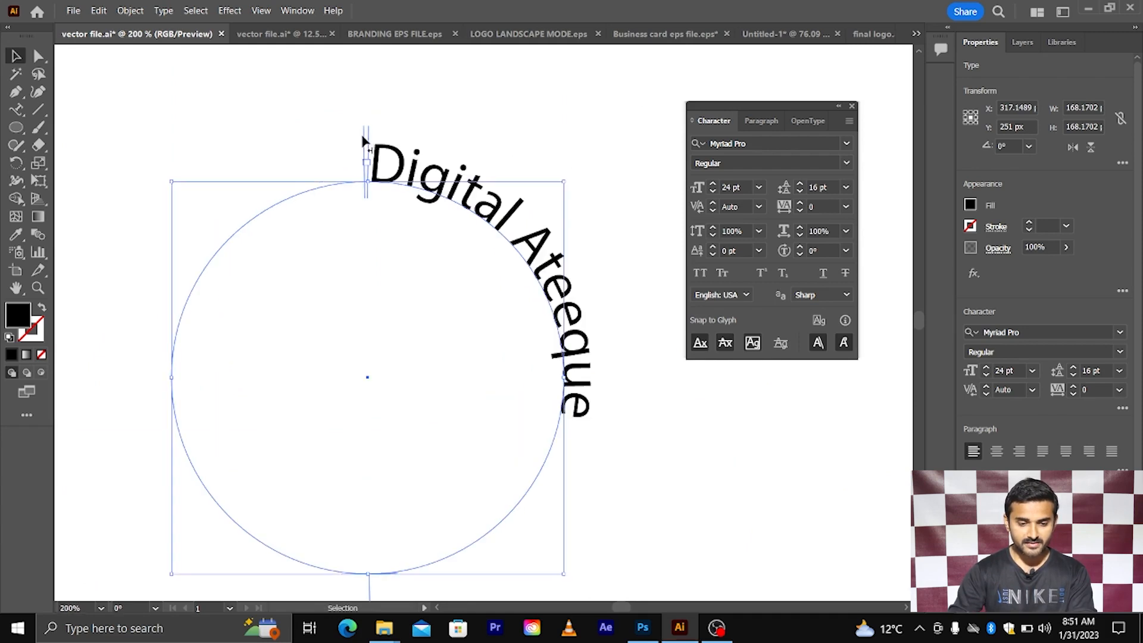
left_click_drag(365, 141, 583, 427)
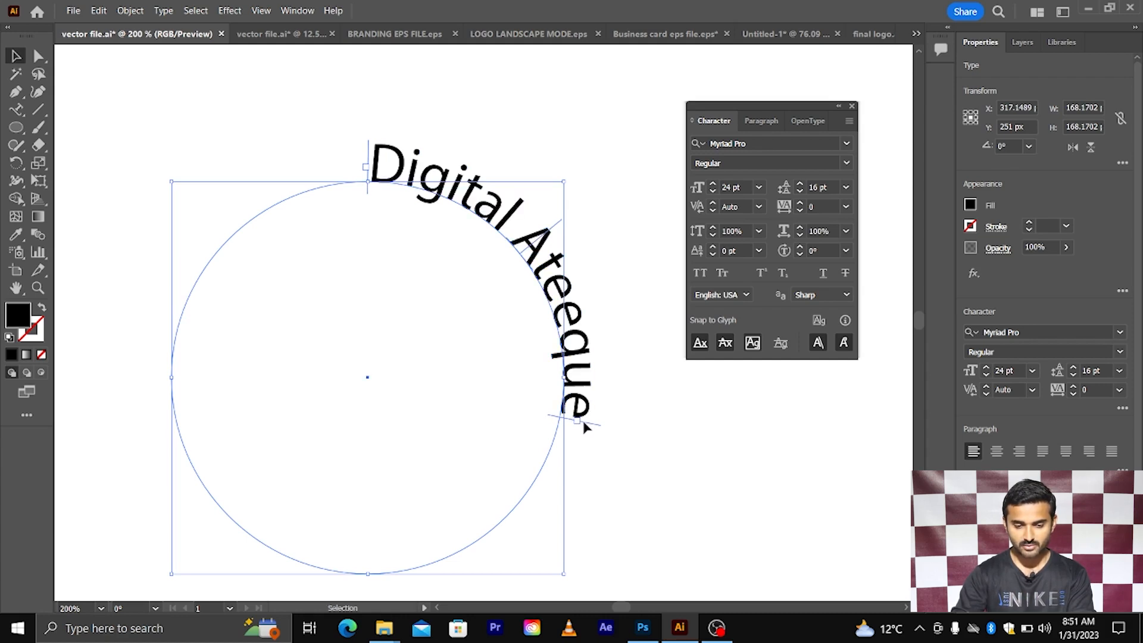
- Fine-tune the path text's end bracket so that it sits just past the final e of Ateeque
scroll(585, 428, "up", 3)
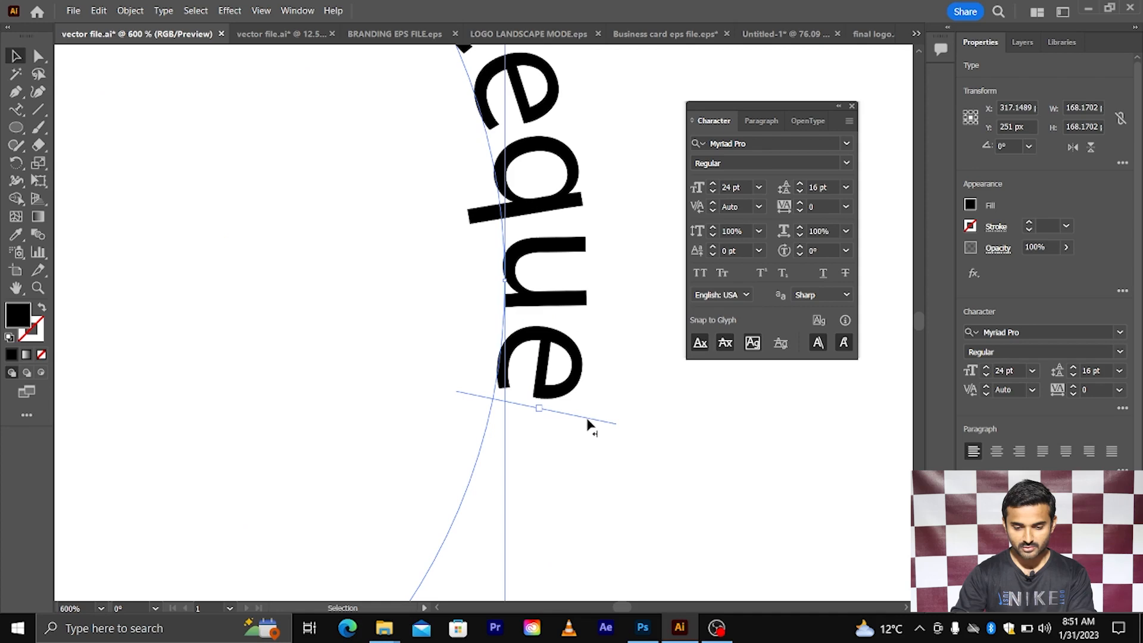
left_click_drag(587, 422, 592, 413)
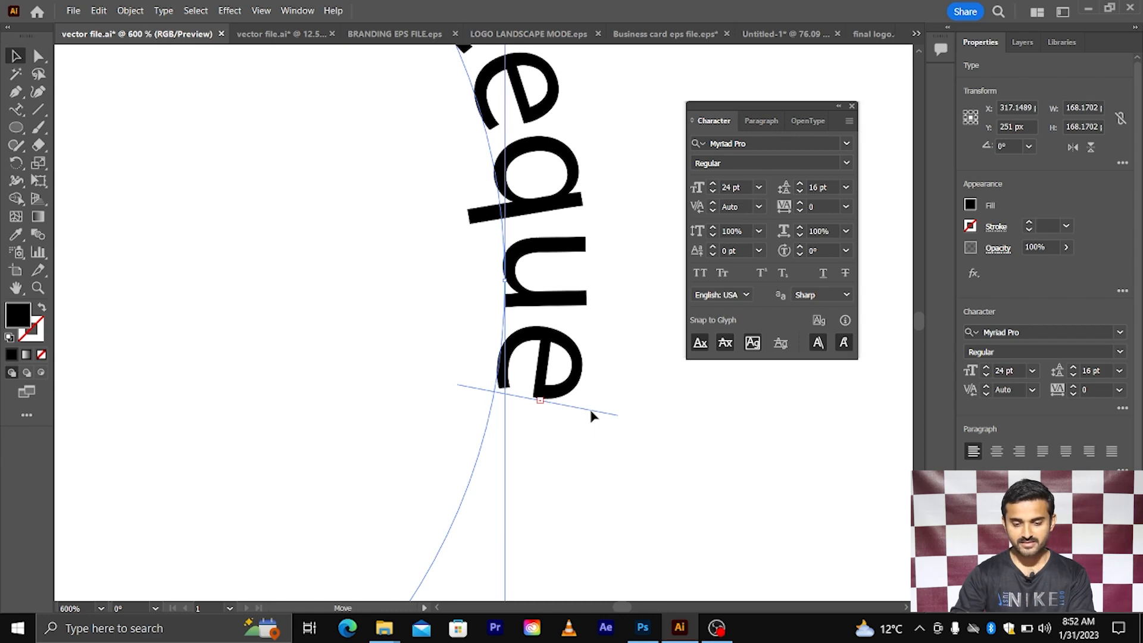
left_click_drag(592, 413, 592, 422)
scroll(591, 424, "down", 2)
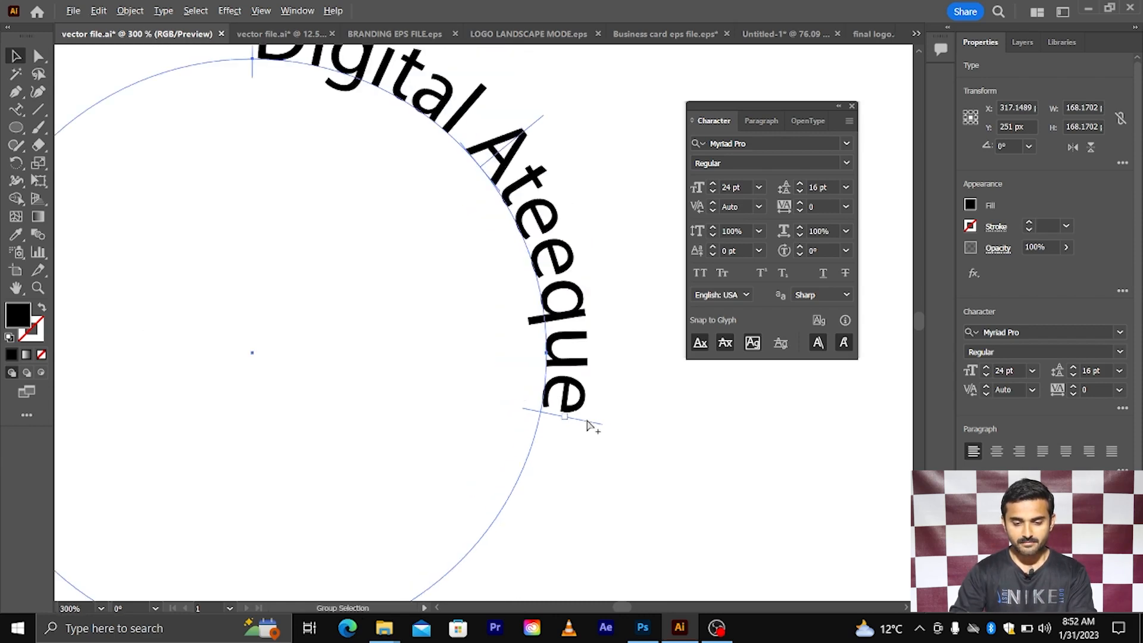
scroll(591, 425, "down", 1)
scroll(587, 417, "down", 1)
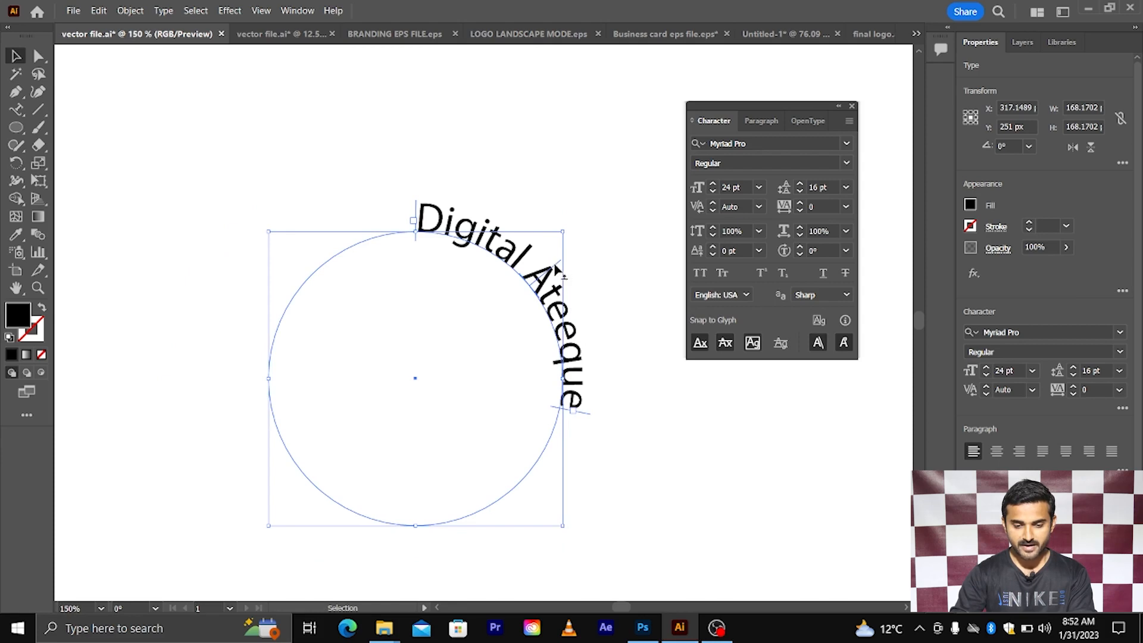
- Slide the Digital Ateeque text along the circle by its centre bracket until it is centred on the topmost point
left_click_drag(557, 269, 418, 208)
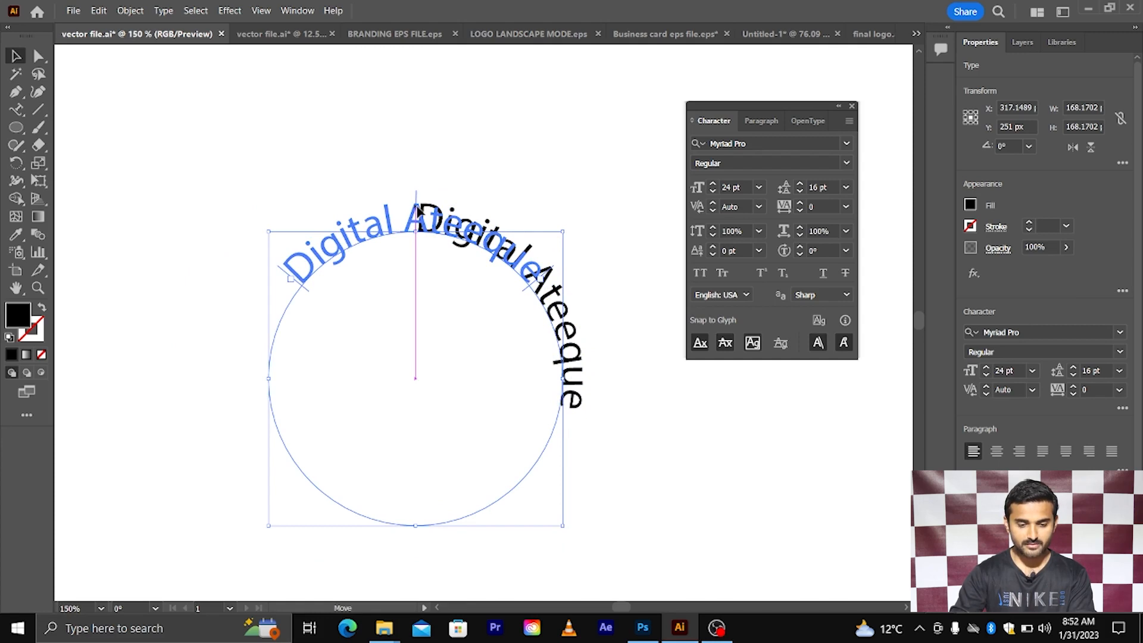
left_click_drag(418, 210, 418, 211)
scroll(482, 296, "down", 1)
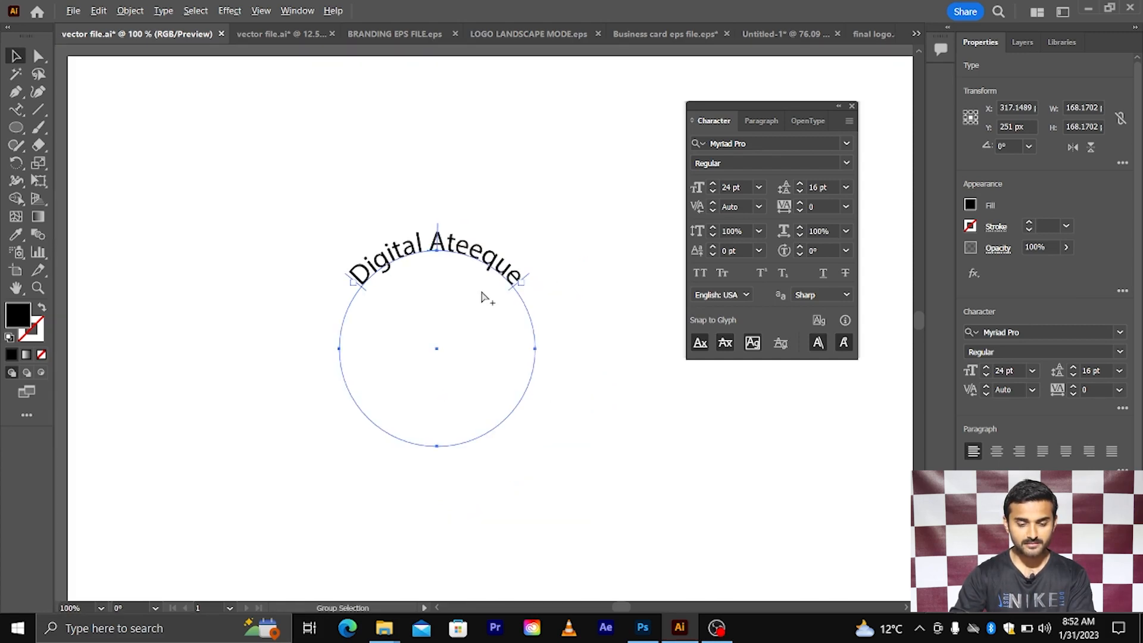
scroll(476, 288, "down", 1)
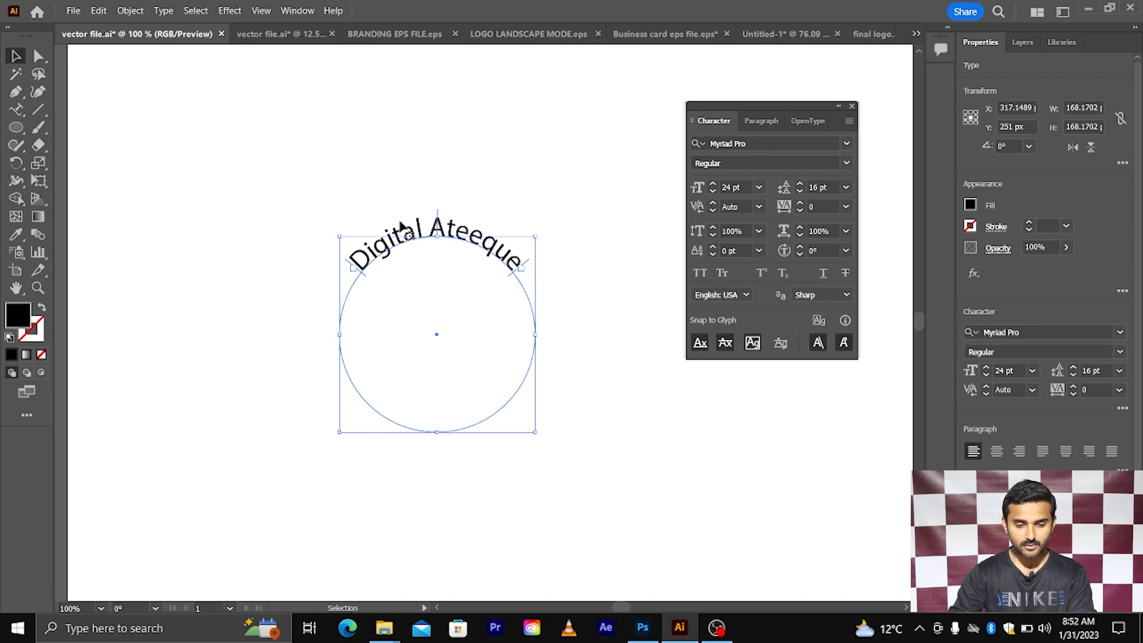
- Flip the path text to the inside of the circle, around its lowest point, using the centre bracket
left_click_drag(404, 226, 440, 269)
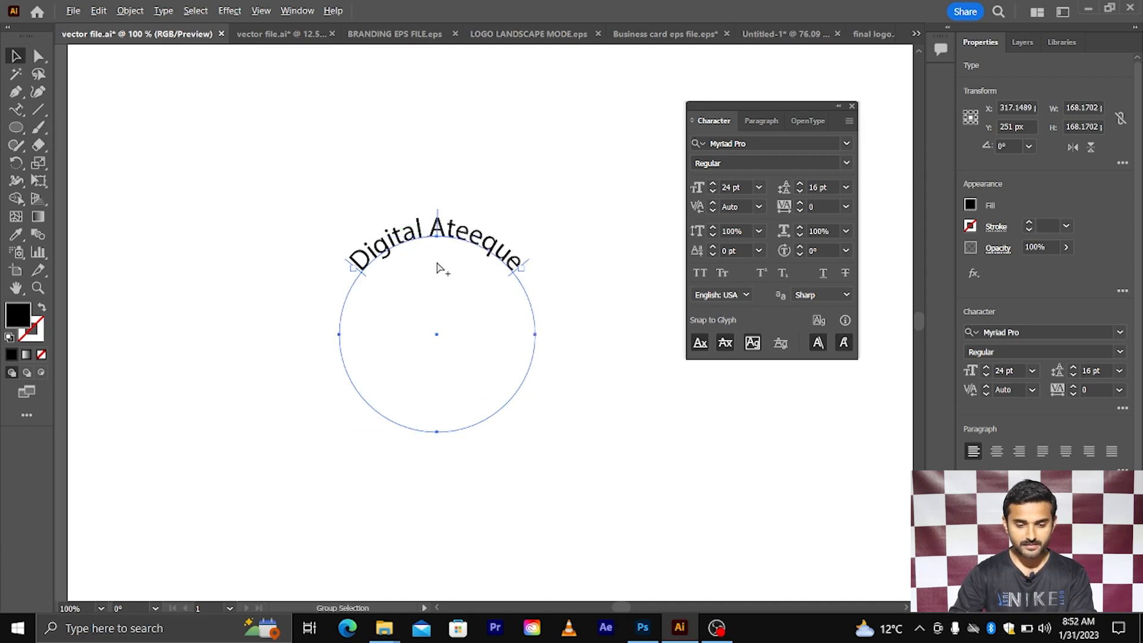
left_click(438, 268)
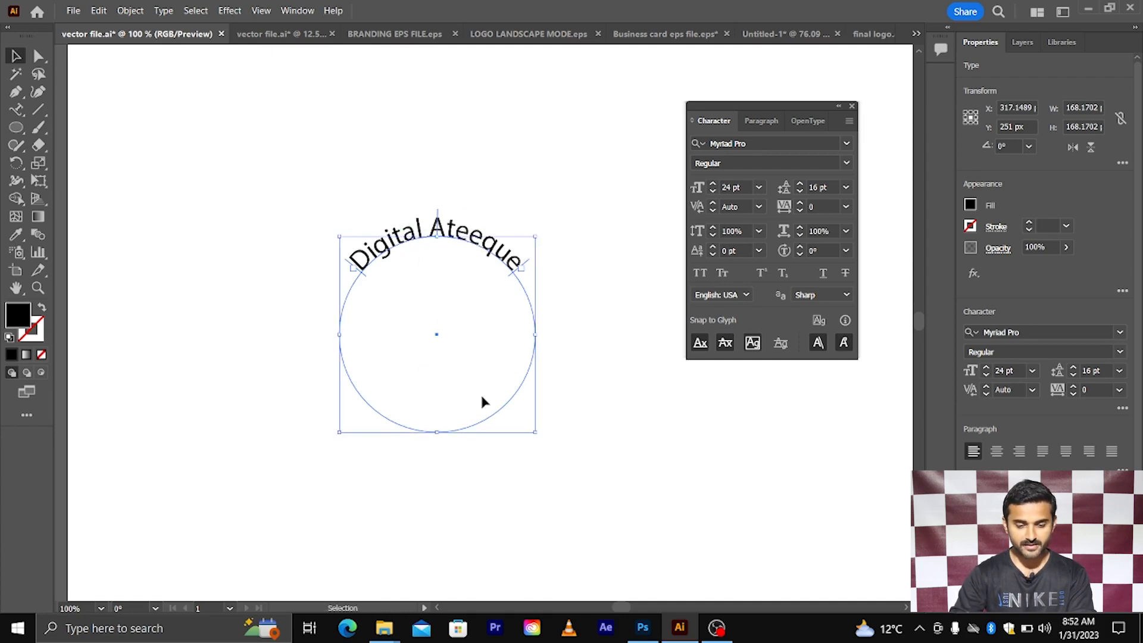
left_click_drag(438, 216, 439, 418)
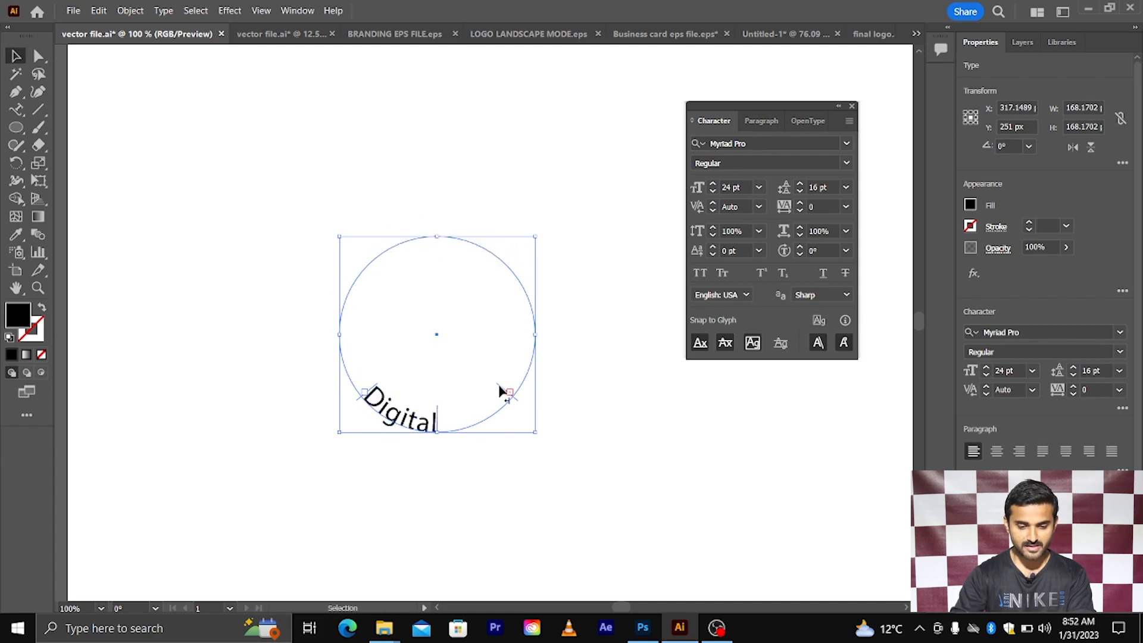
- Extend the end bracket to fit the whole word Ateeque and recentre the text along the circle's lower arc
left_click_drag(500, 388, 530, 372)
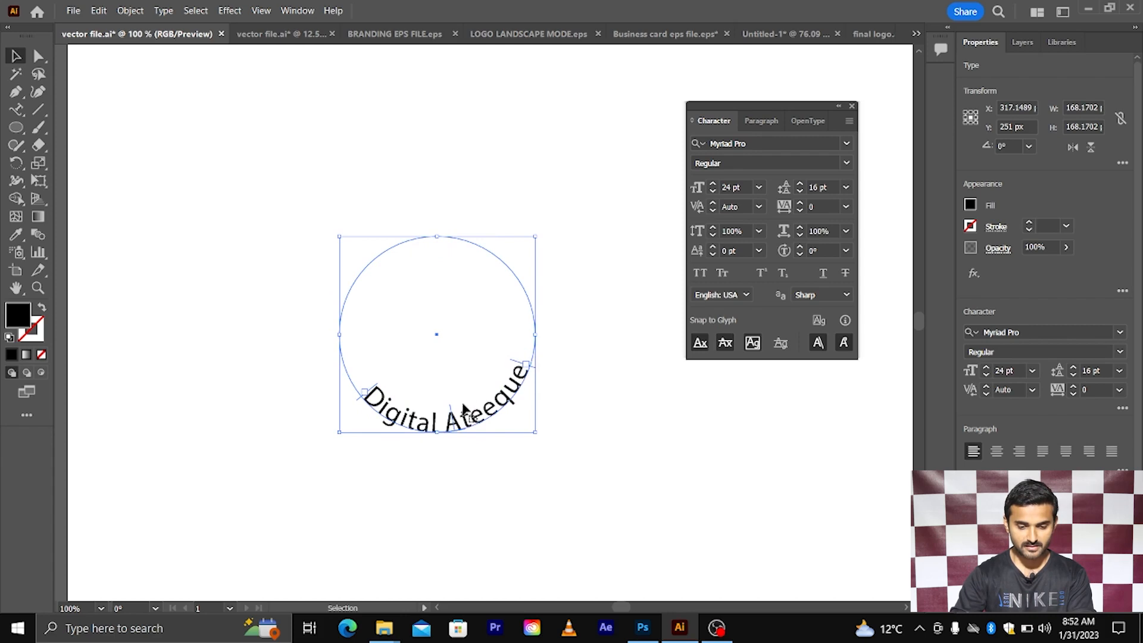
left_click_drag(449, 412, 440, 417)
scroll(439, 416, "up", 2)
scroll(438, 411, "down", 1)
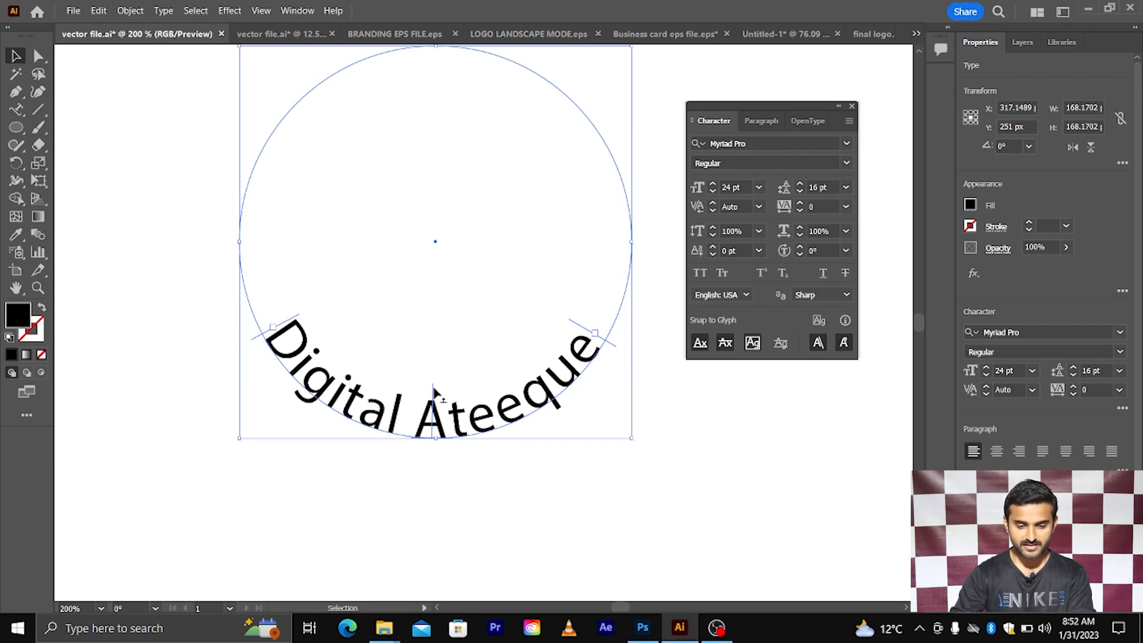
key("ctrl+minus")
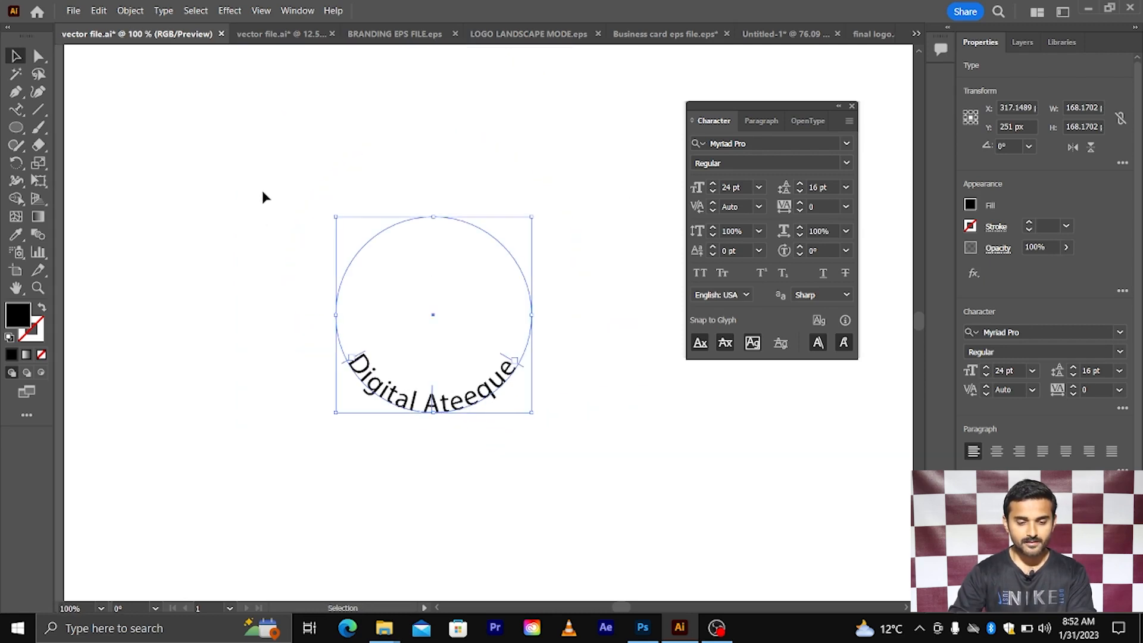
- Delete the circular path text and add "digital ateeque" near the artboard's upper left with the Vertical Type Tool
key("Delete")
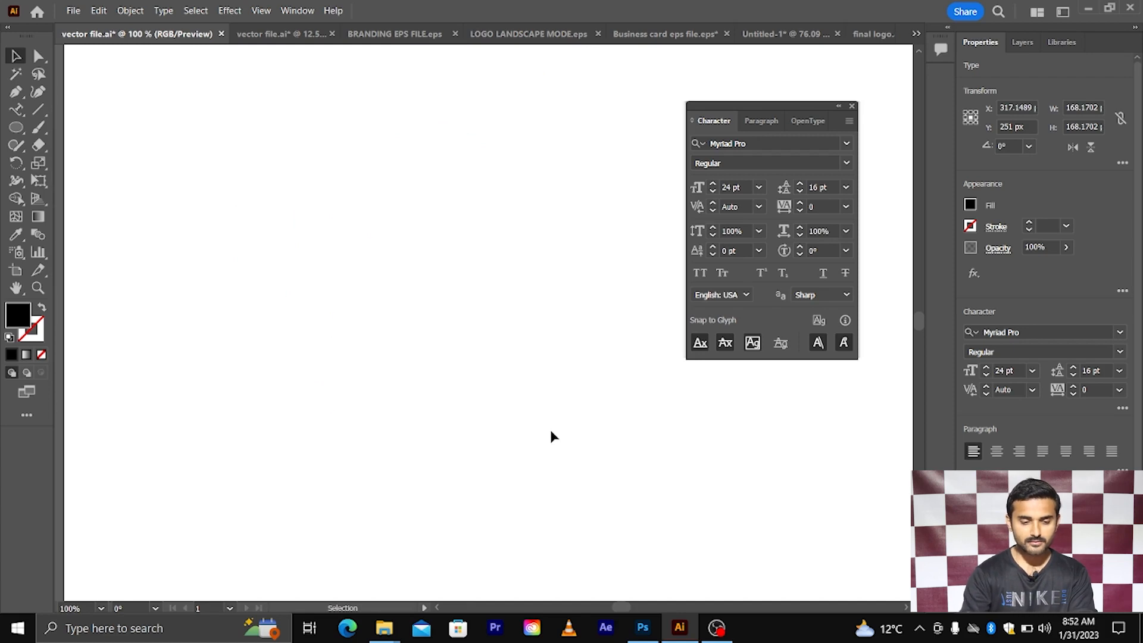
left_click(16, 110)
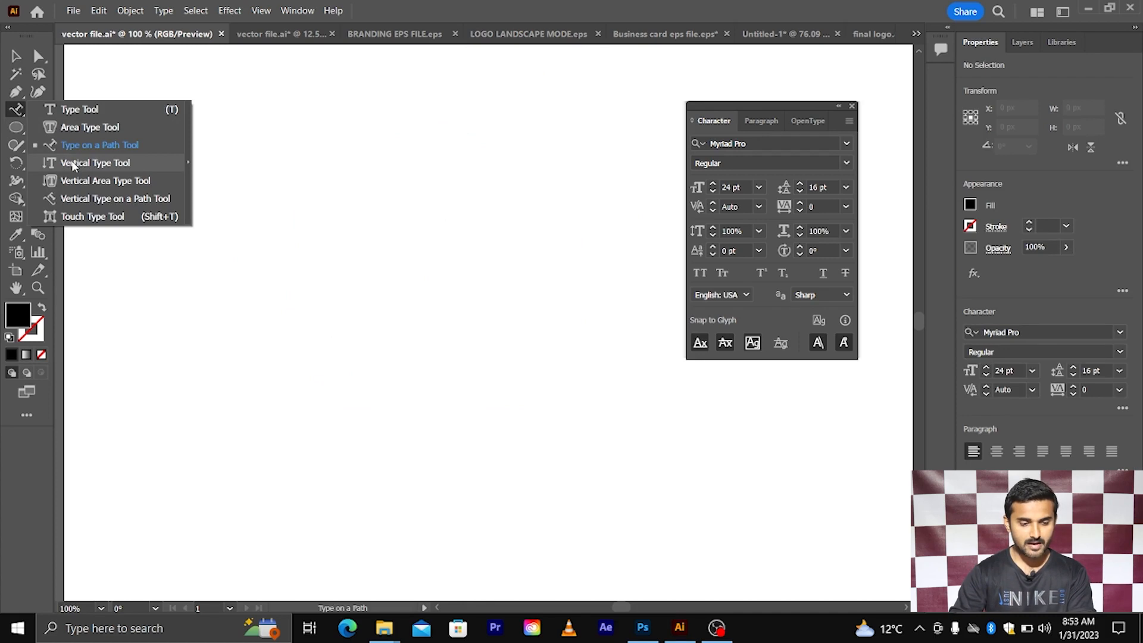
left_click(72, 165)
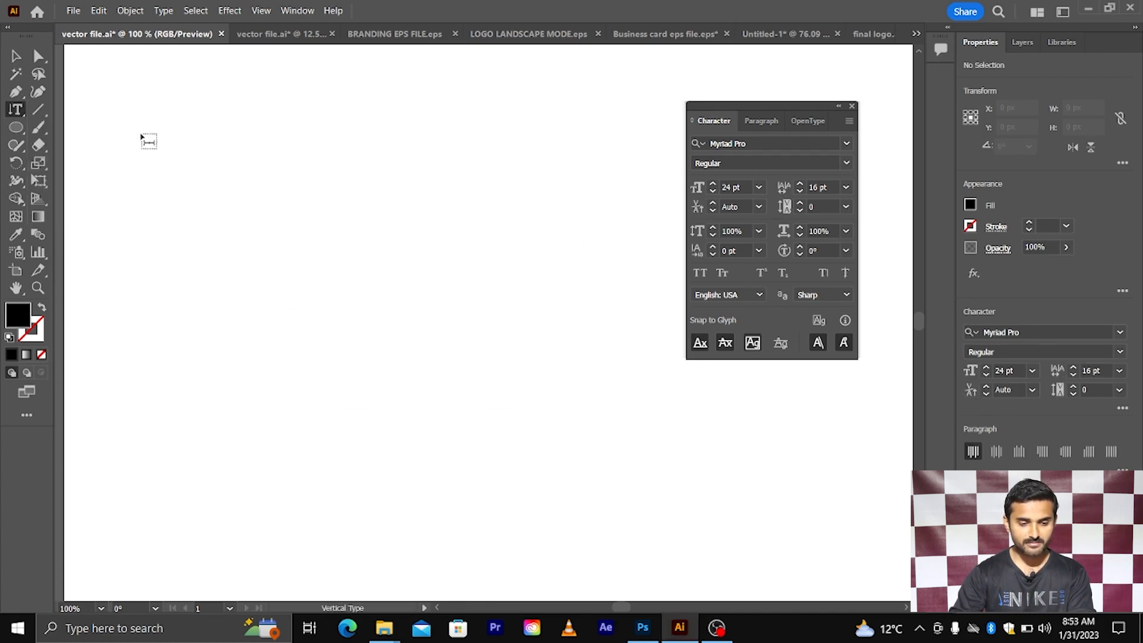
left_click(143, 138)
type("d")
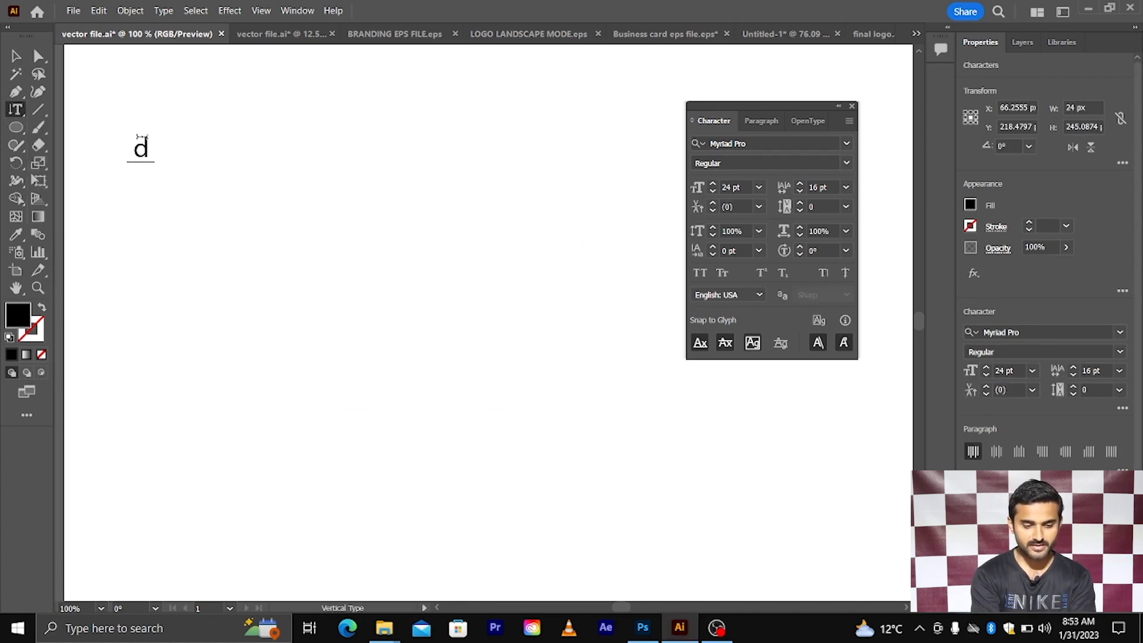
type("igital")
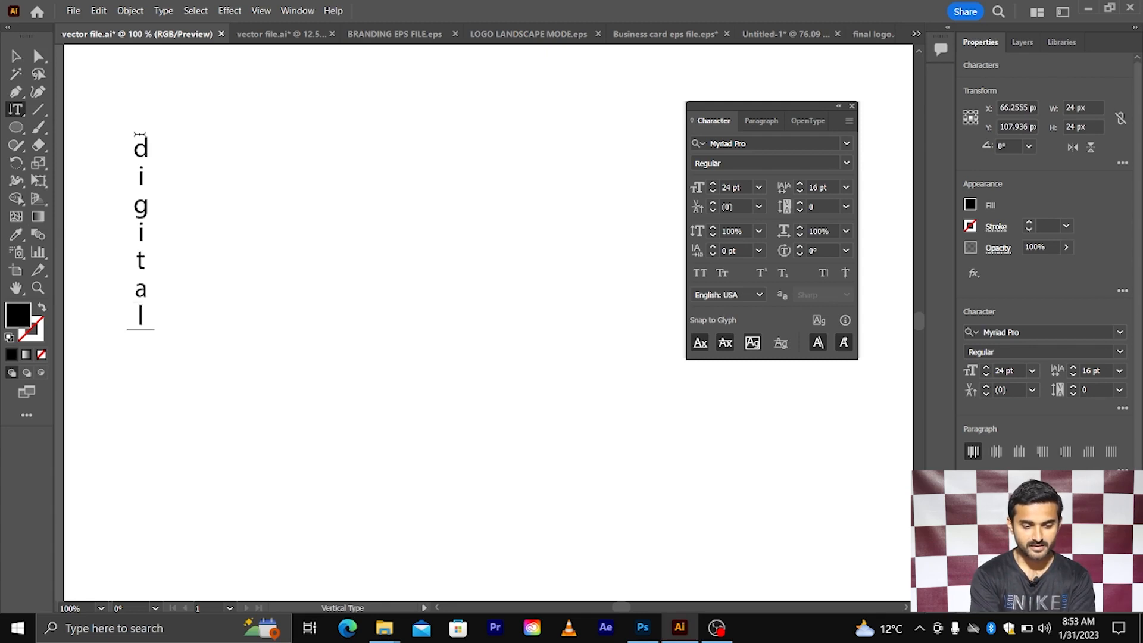
type(" ateeque")
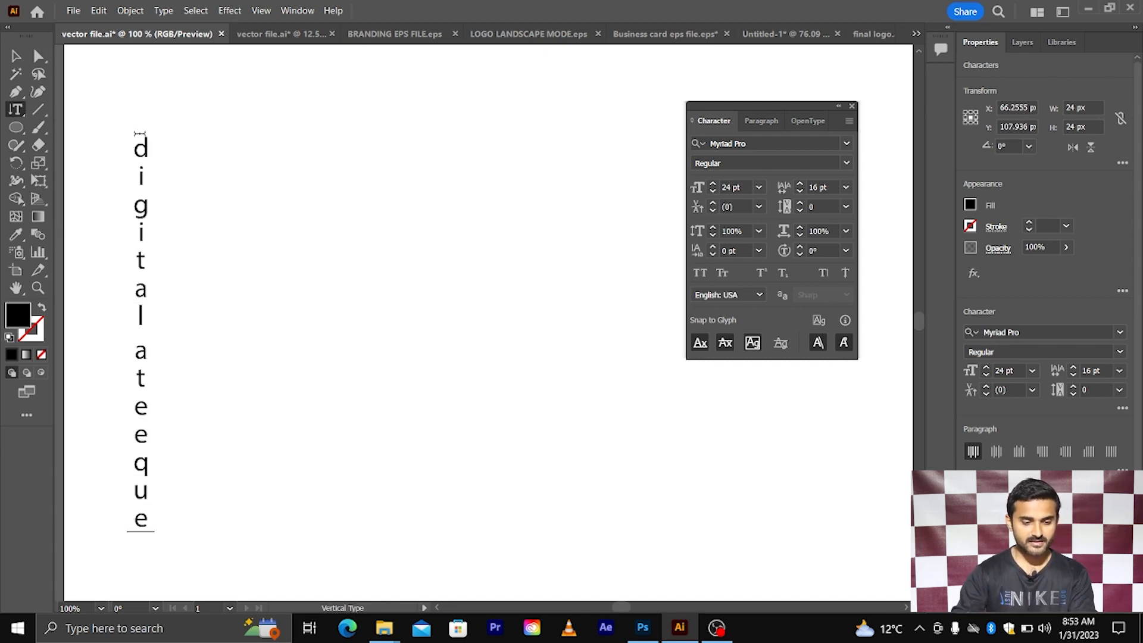
left_click_drag(140, 134, 146, 497)
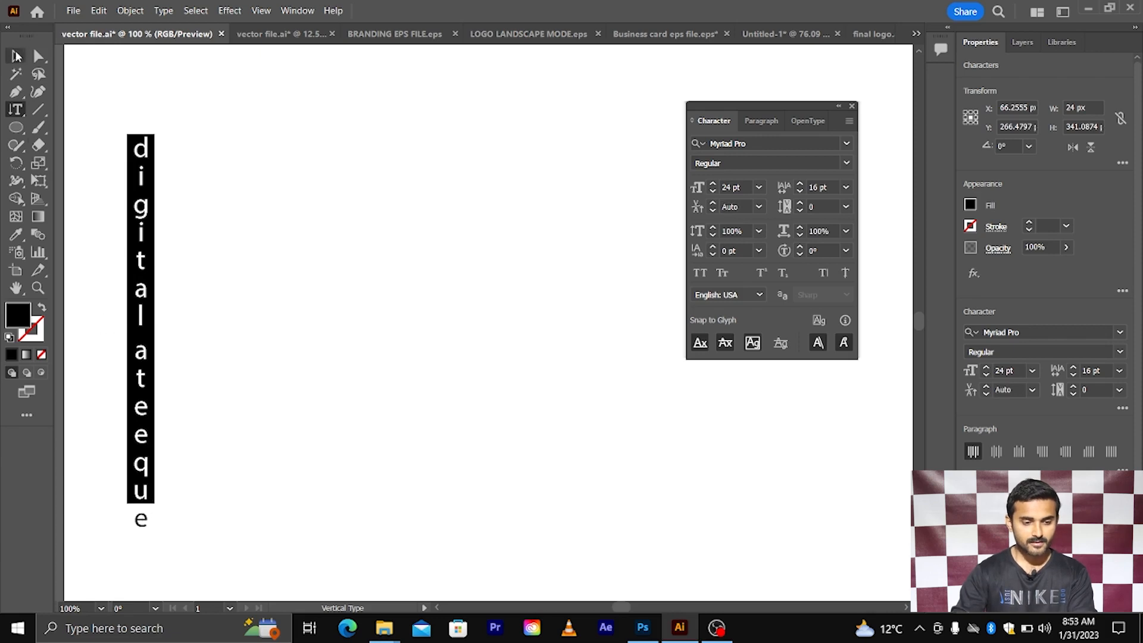
key("Escape")
key("ctrl+minus")
left_click(16, 109)
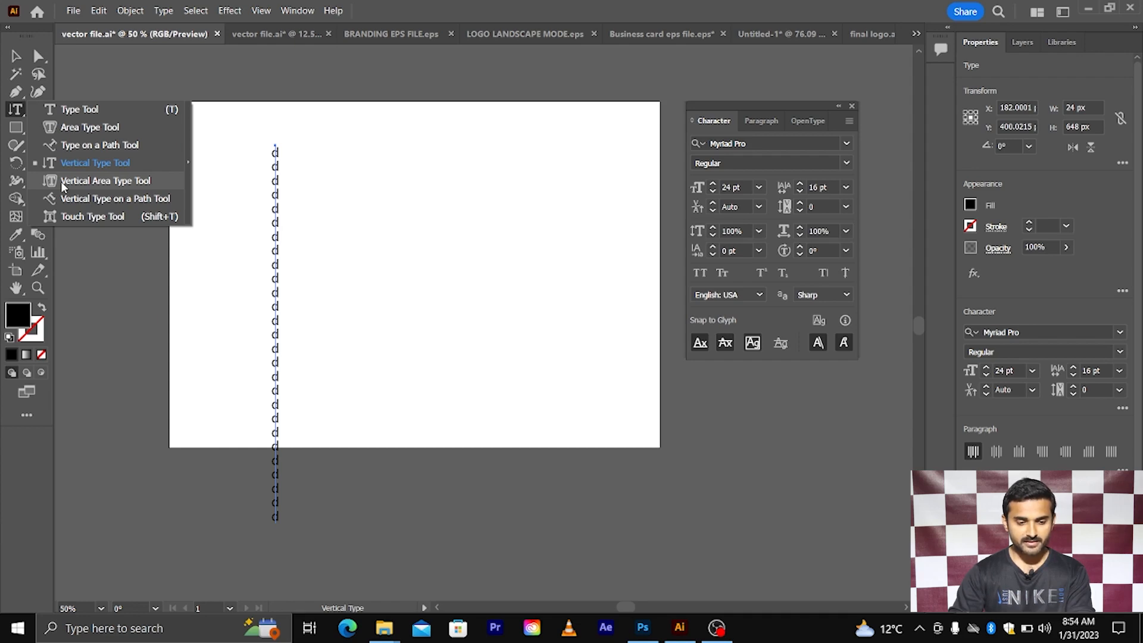
left_click(188, 162)
left_click_drag(217, 141, 298, 224)
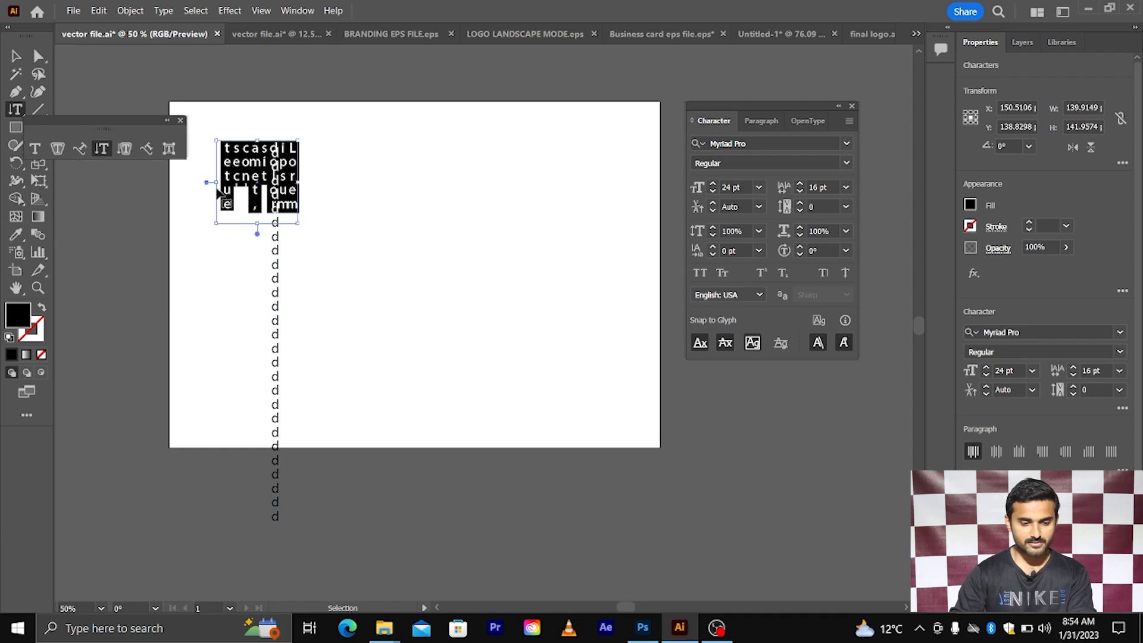
key("ctrl+z")
- Delete the vertical column of d letters and the object beside it, and close the floating type tools palette
key("v")
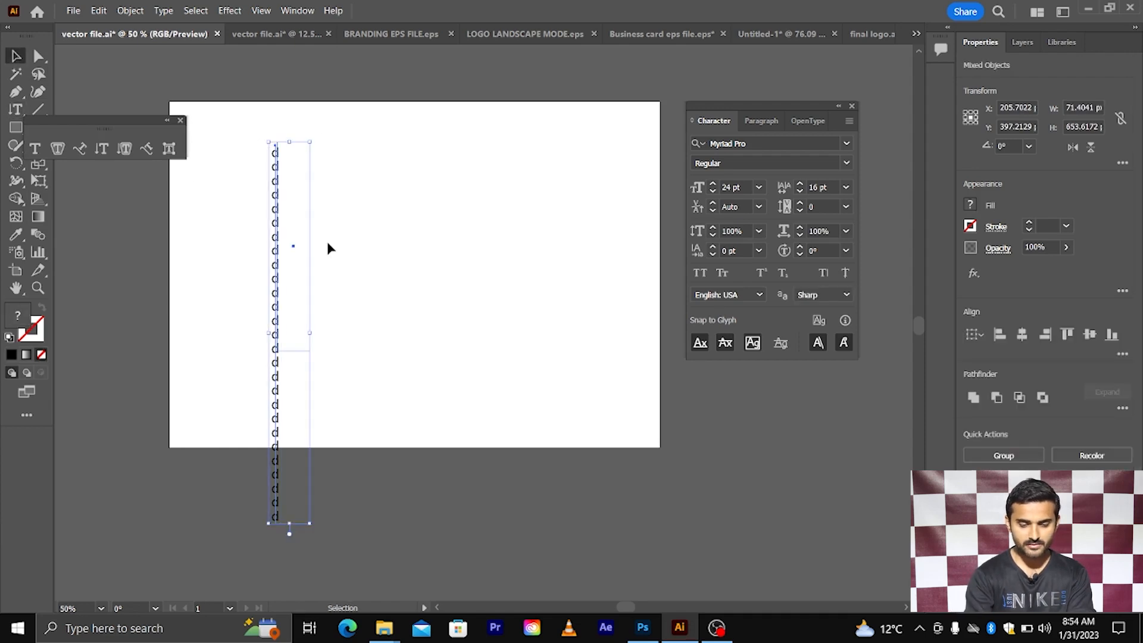
key("Delete")
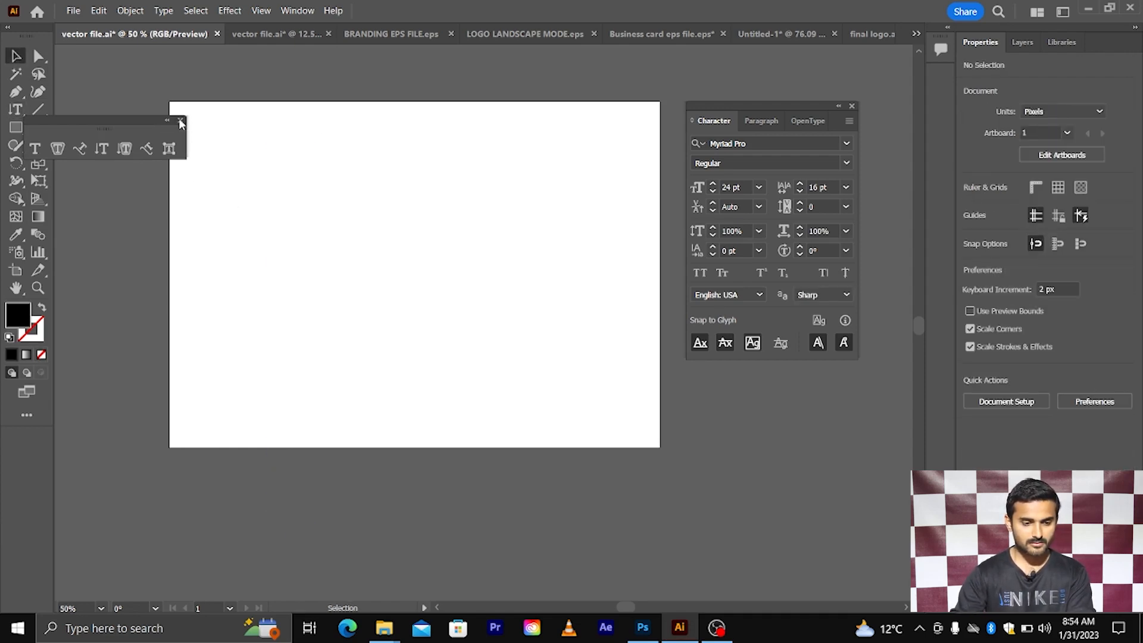
left_click(180, 120)
- Draw a tall rectangle about 93 by 353 px in the left part of the artboard and remove its fill
left_click(16, 127)
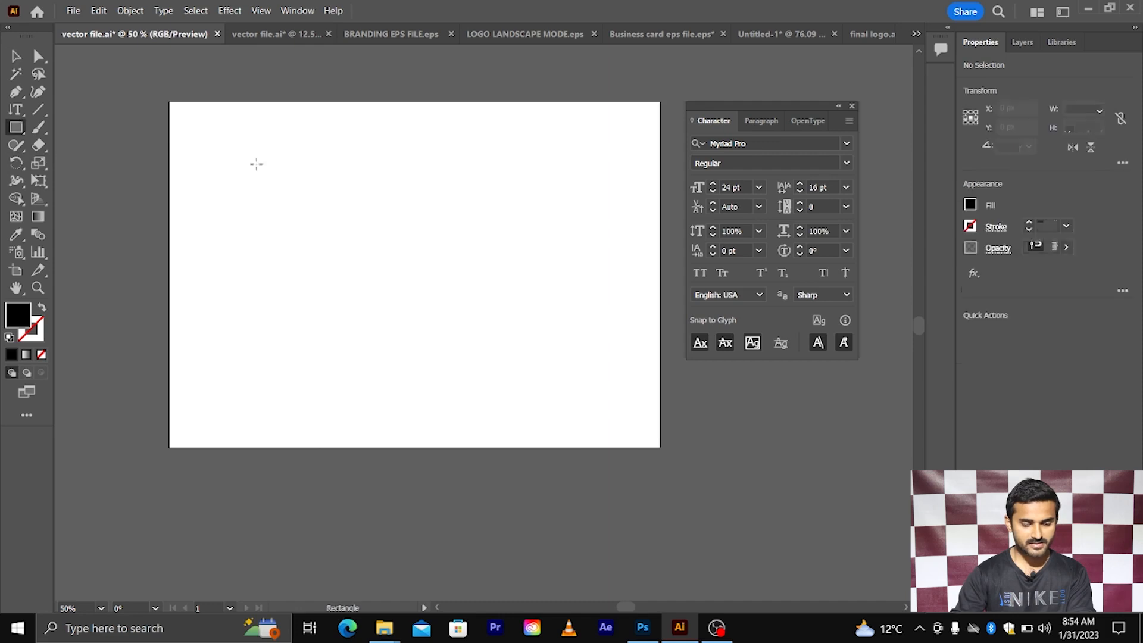
left_click_drag(275, 151, 330, 355)
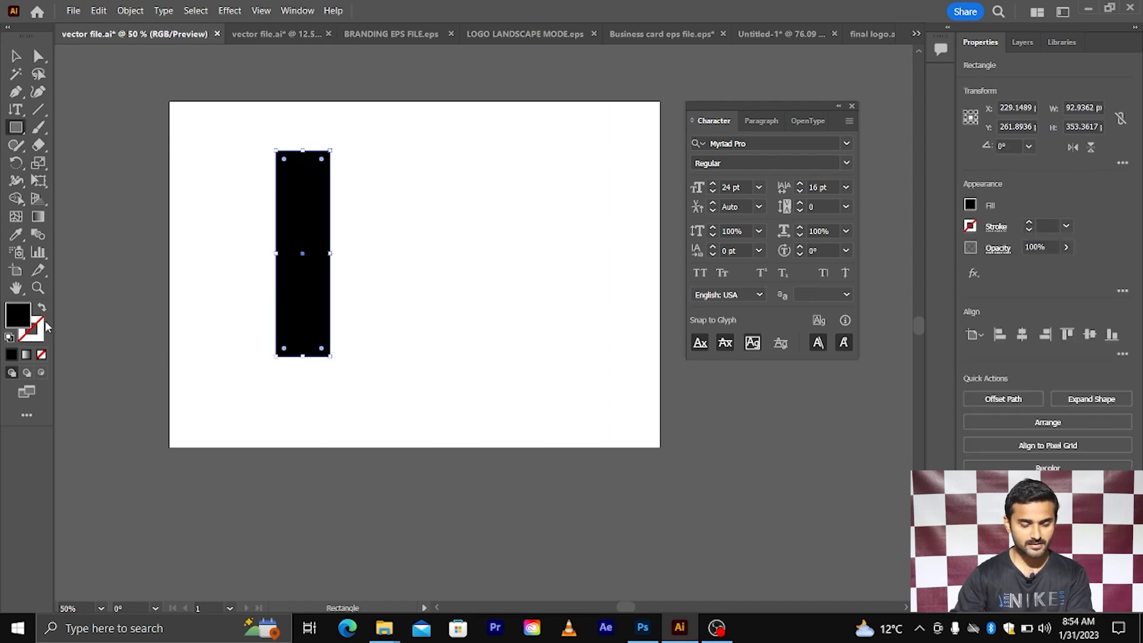
left_click(41, 354)
- Convert the tall rectangle into a vertical text area by its upper-left corner with the Vertical Area Type Tool
left_click(16, 109)
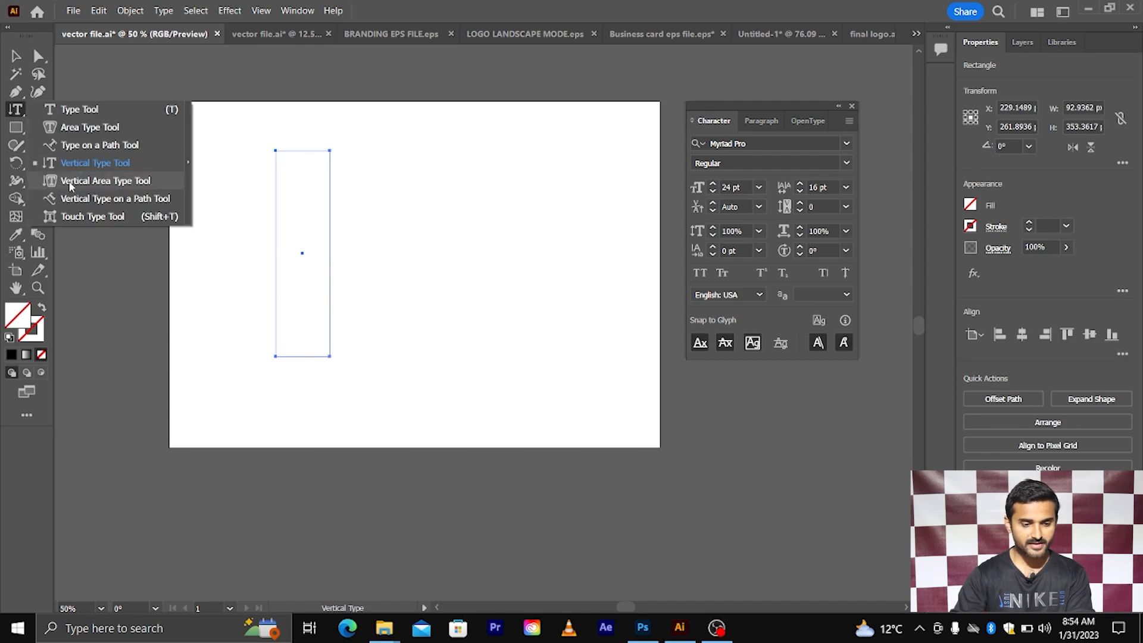
left_click(70, 184)
scroll(266, 167, "up", 1)
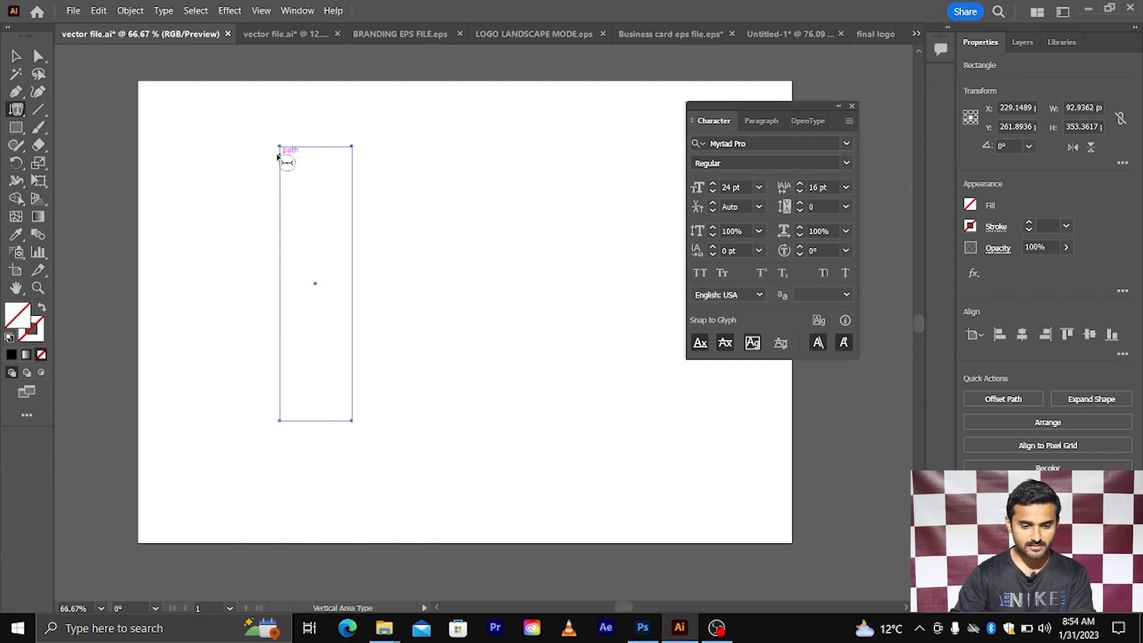
scroll(277, 156, "up", 2)
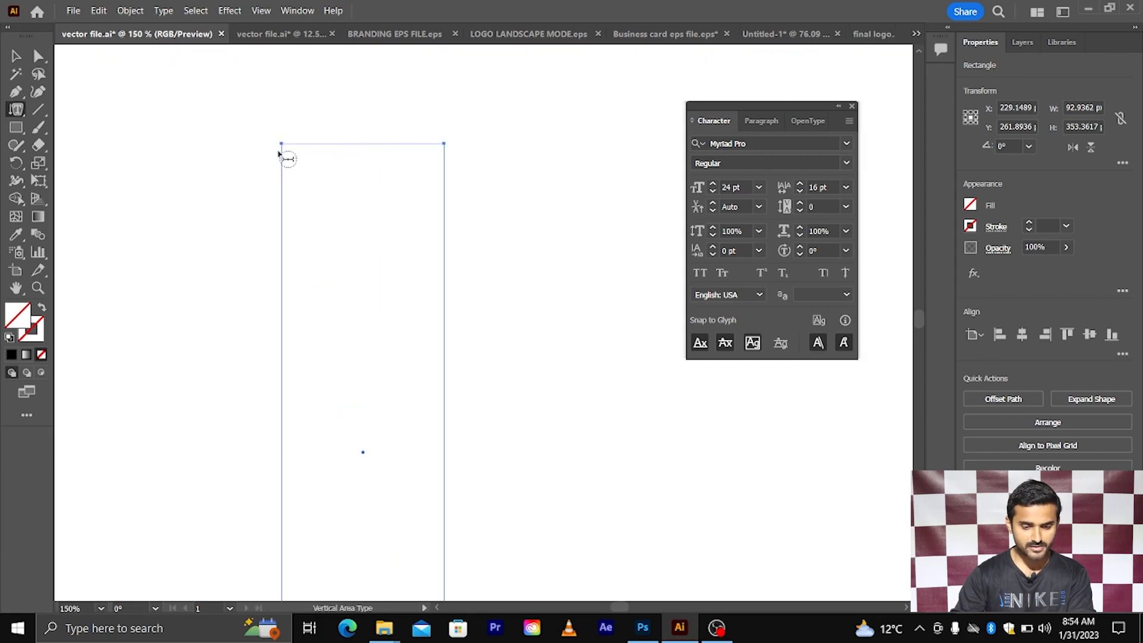
left_click(278, 154)
key("Return")
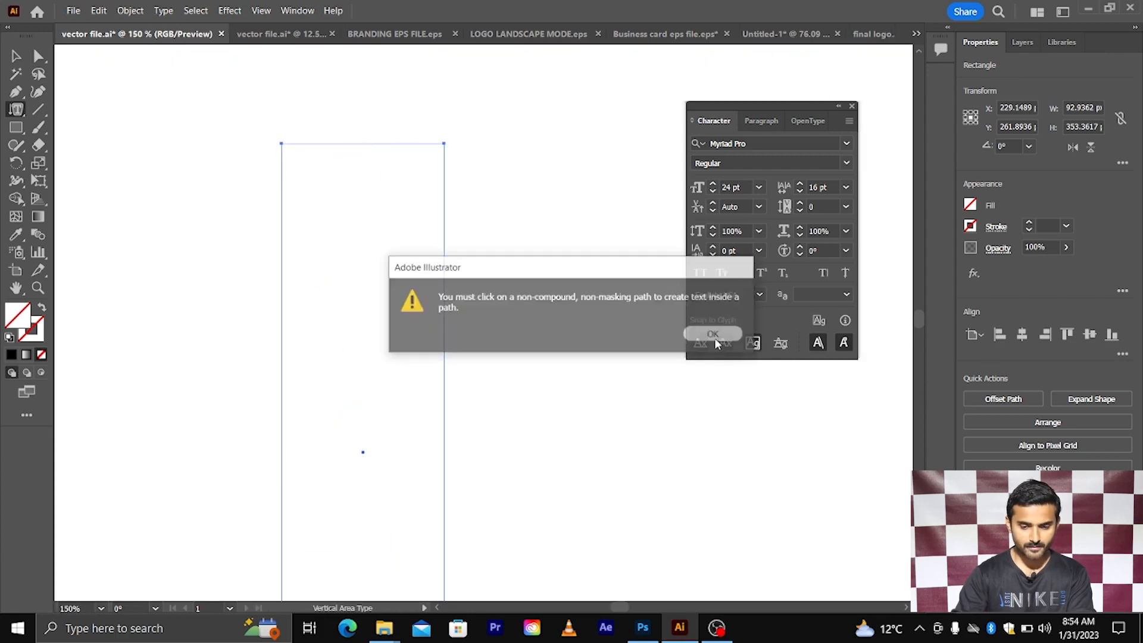
scroll(283, 143, "up", 1)
left_click(281, 146)
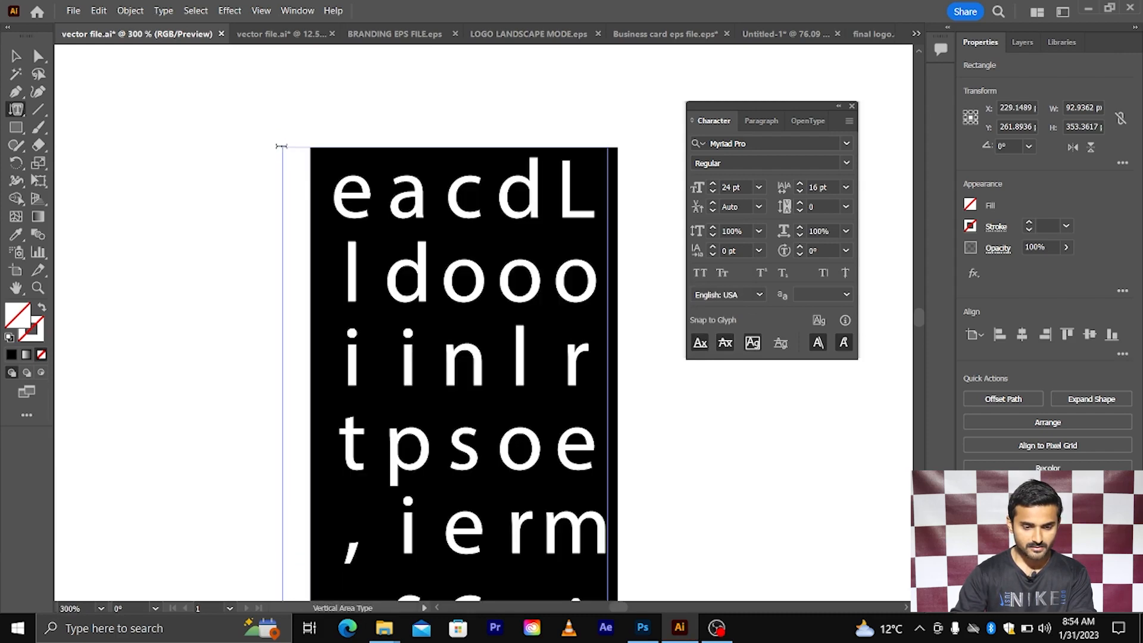
scroll(349, 204, "down", 4)
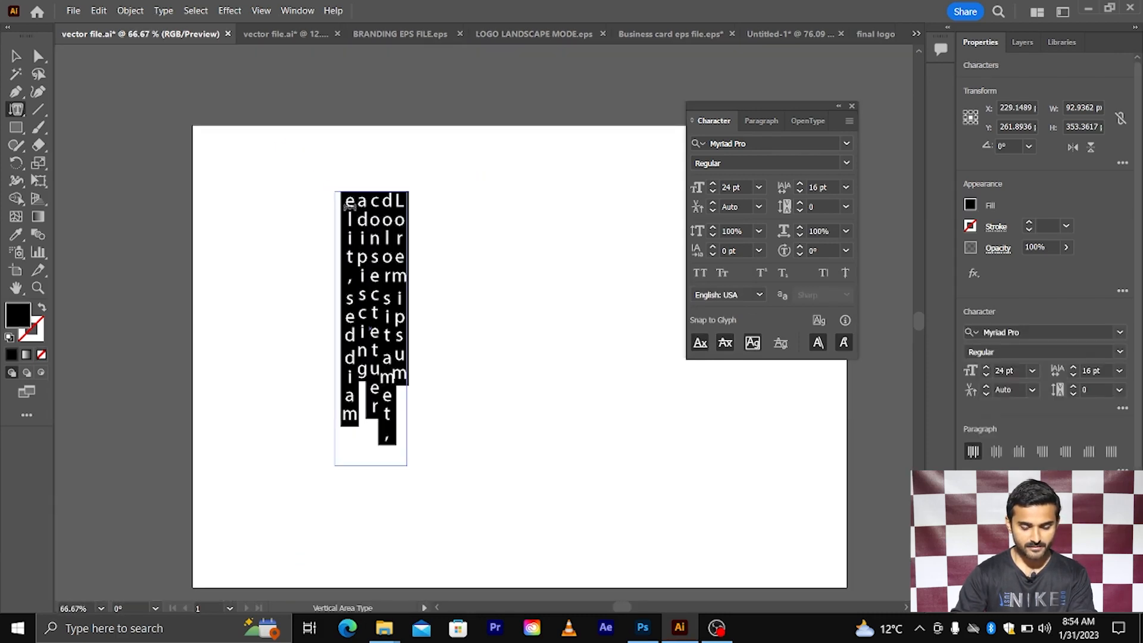
- Replace the placeholder text in the rectangle with repeated letters d running into a fifth vertical column
type("ddddddddddddddddddddddddddd")
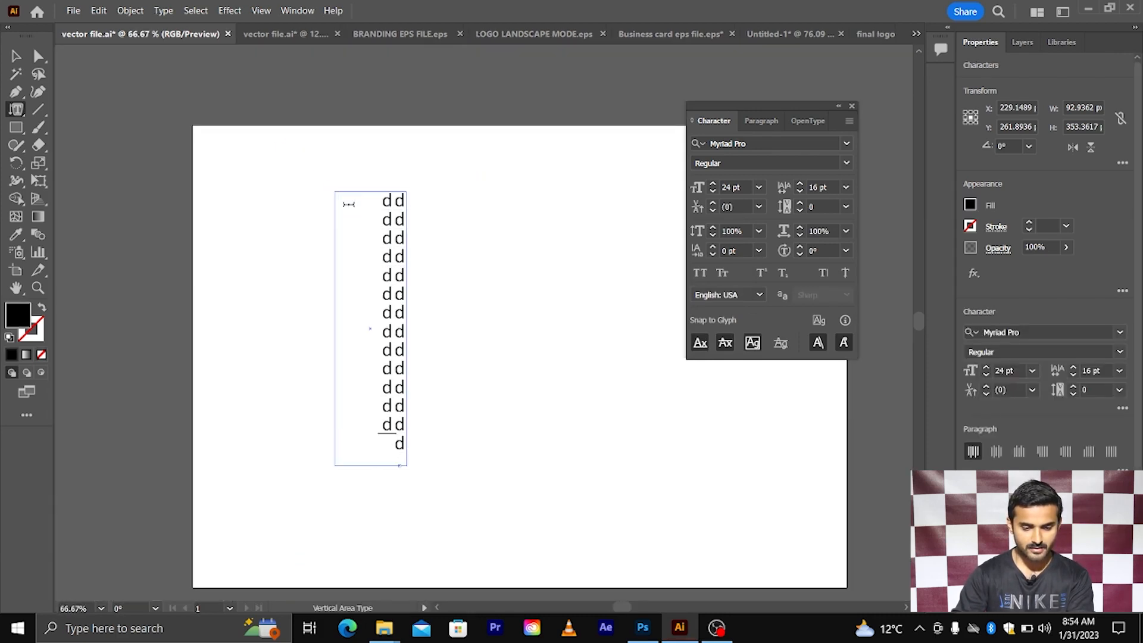
type("dddddddddddddddddddddddddddd")
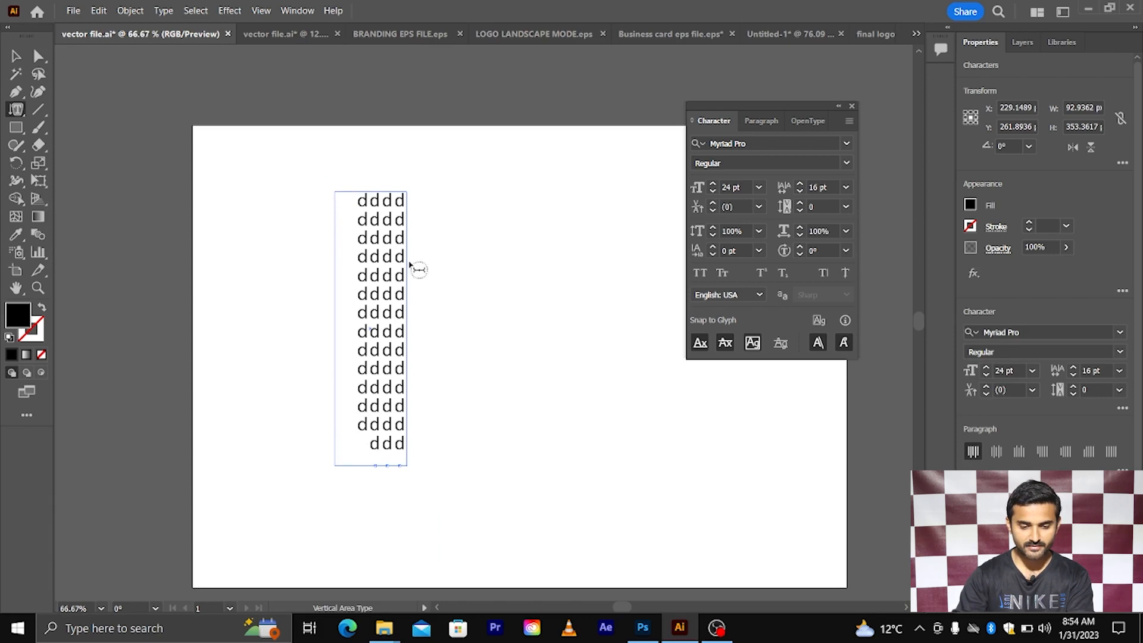
type("ddddd")
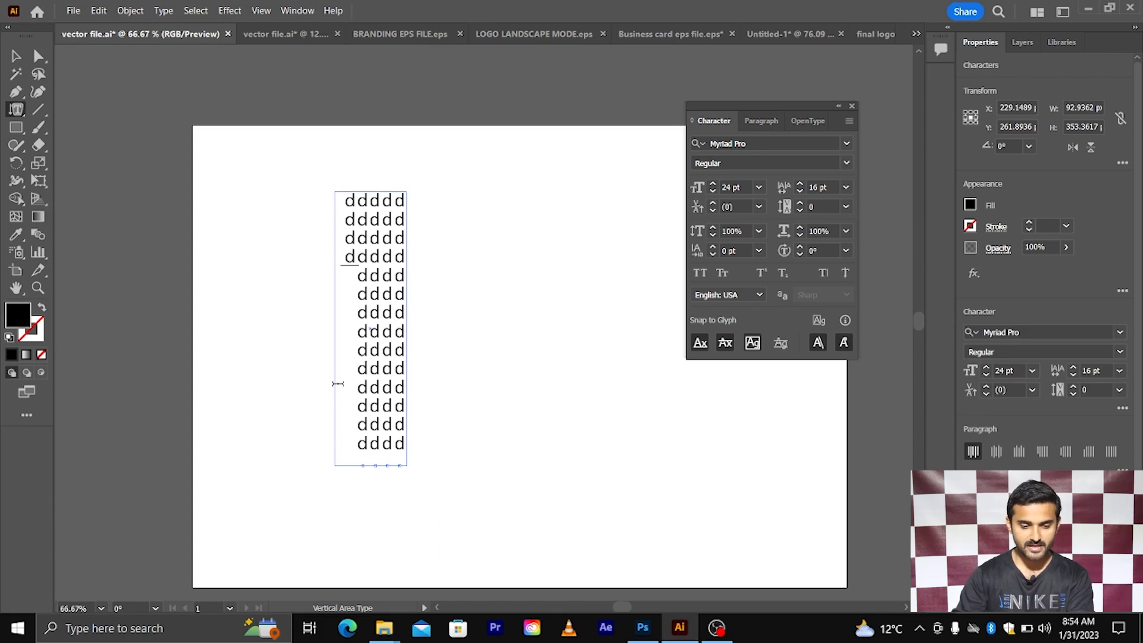
- Extend the repeated letters d down the rectangle's fifth vertical column, and clear the finished text area from the artboard
type("ddddddddd")
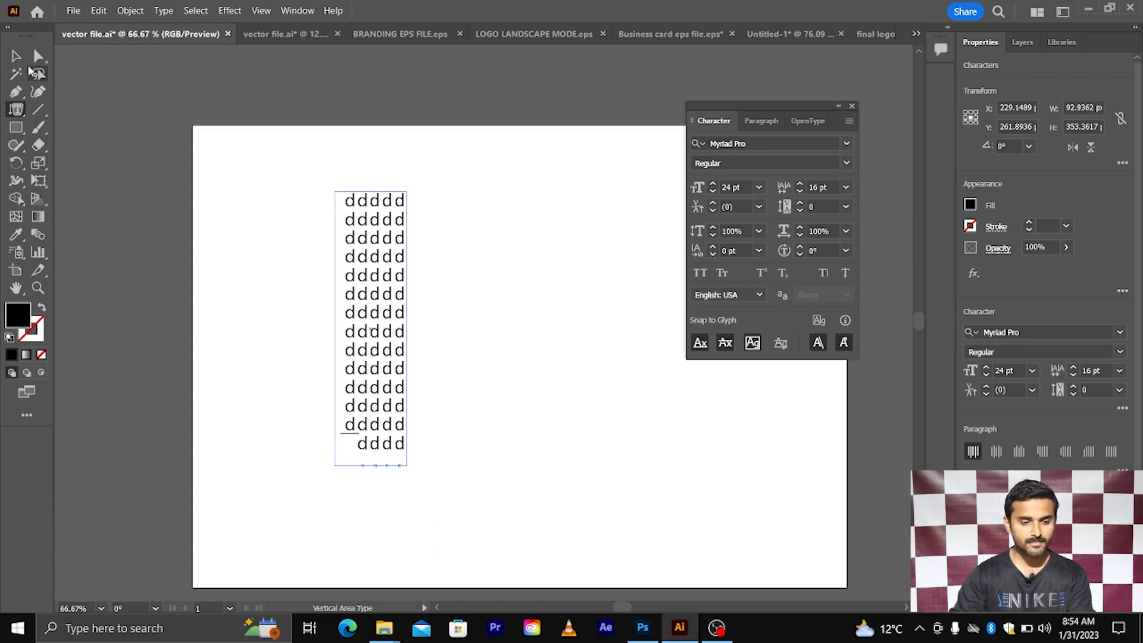
left_click(23, 60)
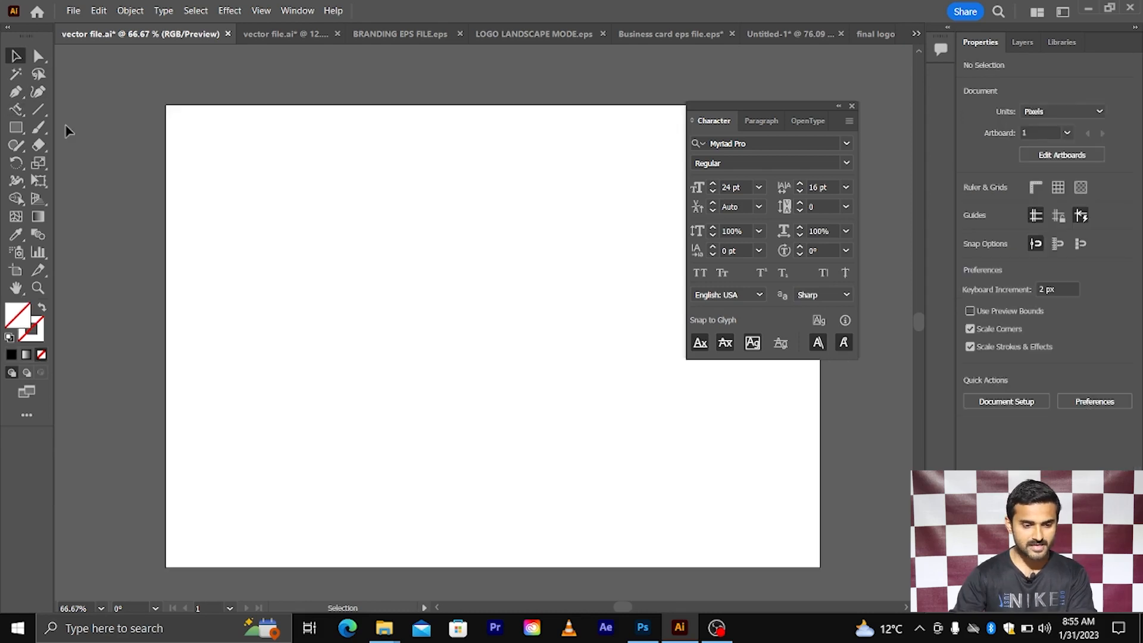
- Draw a tall unfilled rectangle about 120 by 306 px in the left half of the artboard
left_click(22, 115)
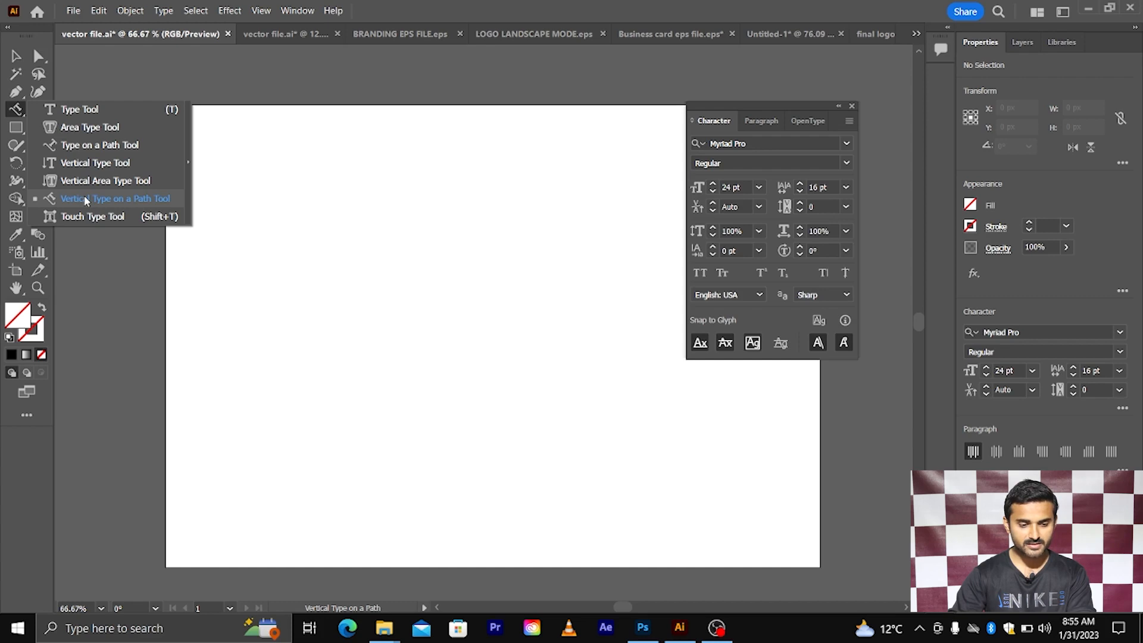
left_click(80, 201)
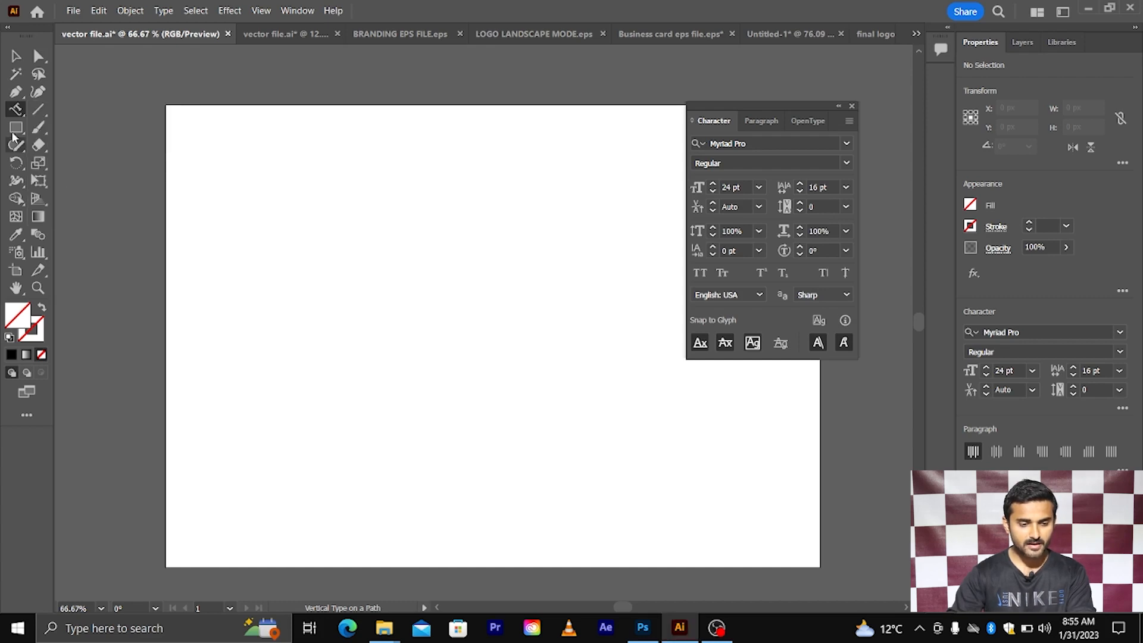
left_click(16, 128)
left_click_drag(345, 223, 438, 460)
- Place vertical text along the rectangle's outline, starting near its upper-left corner, with the Vertical Type on a Path Tool
left_click(16, 109)
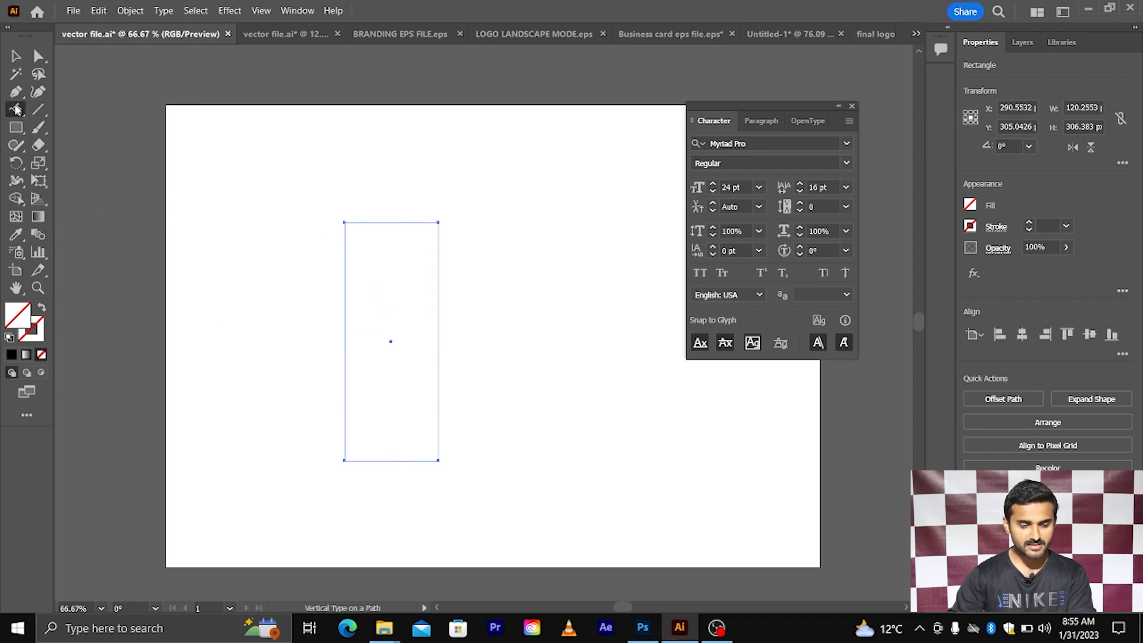
left_click(16, 109)
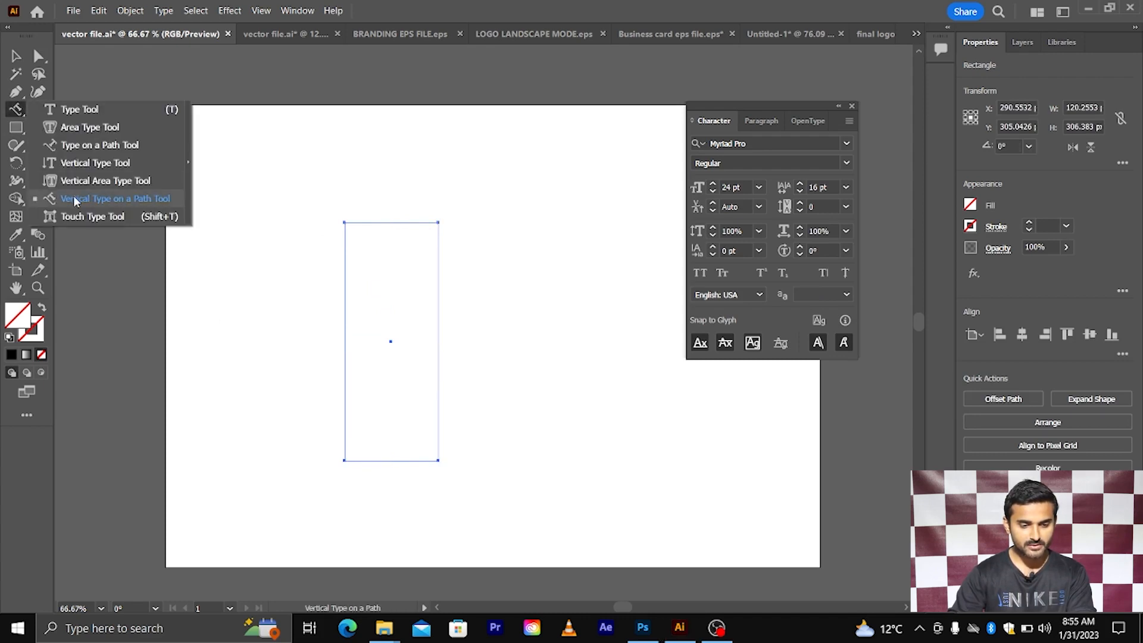
left_click(113, 199)
scroll(340, 217, "up", 2)
left_click(354, 230)
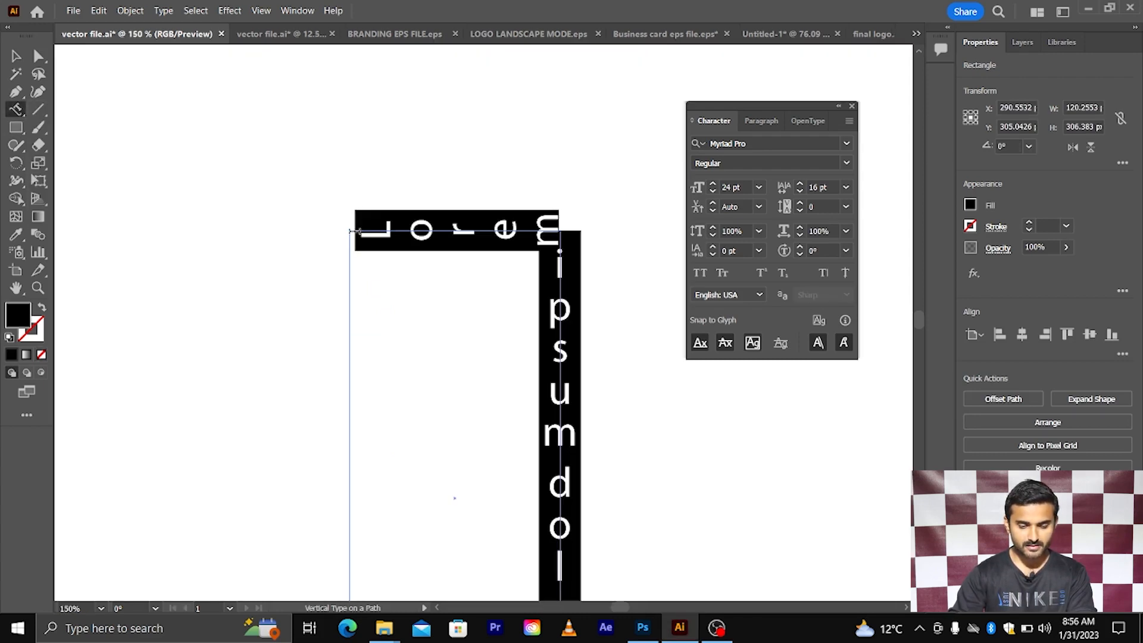
- Try replacing the placeholder text along the rectangle's outline with a name and filler letters, and undo the typing
key("ctrl+0")
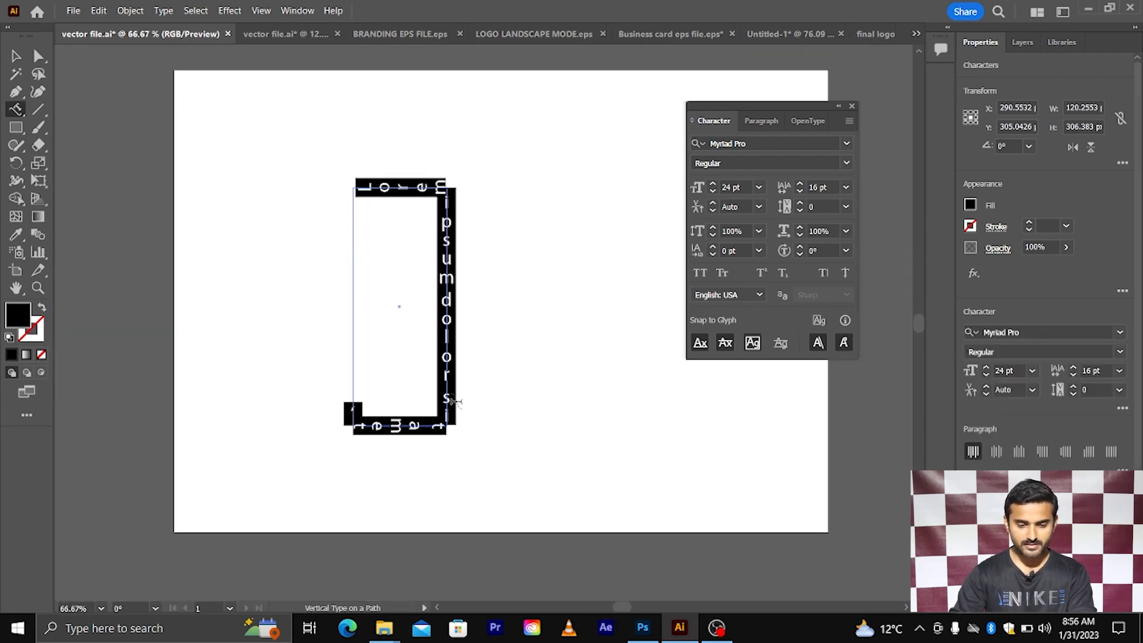
type("a")
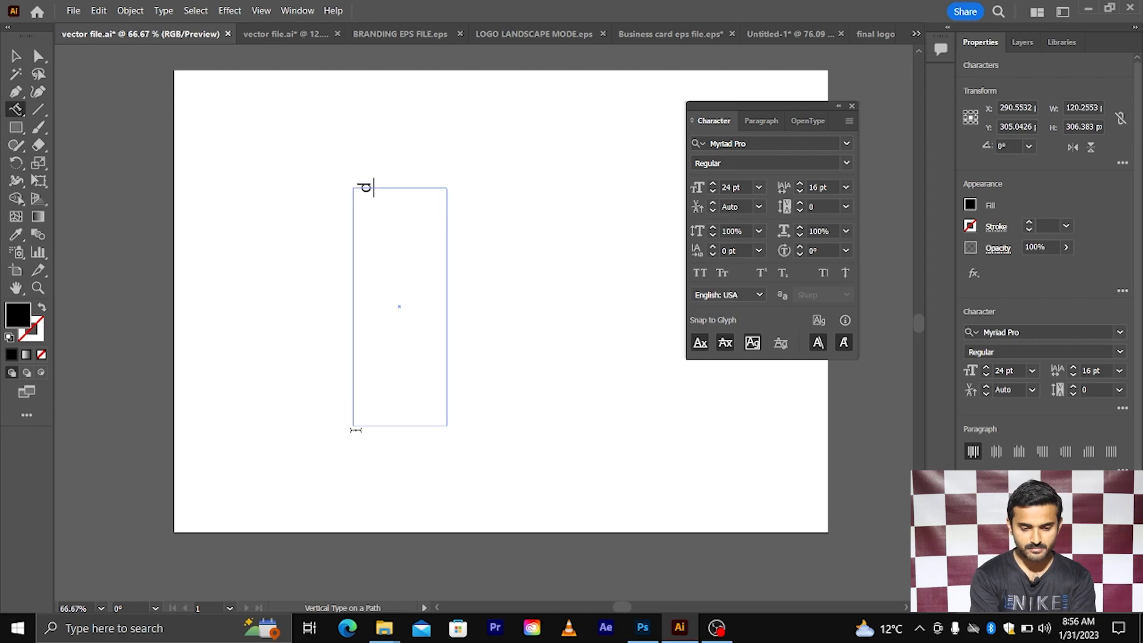
type("lalalate")
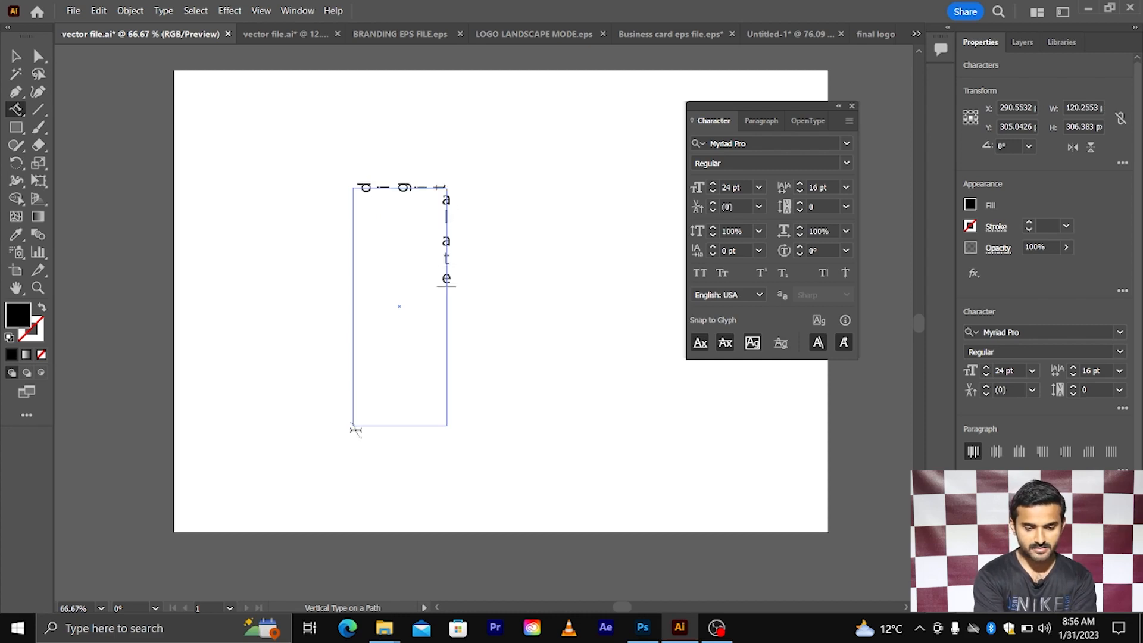
type("equeahmadadaddiiii")
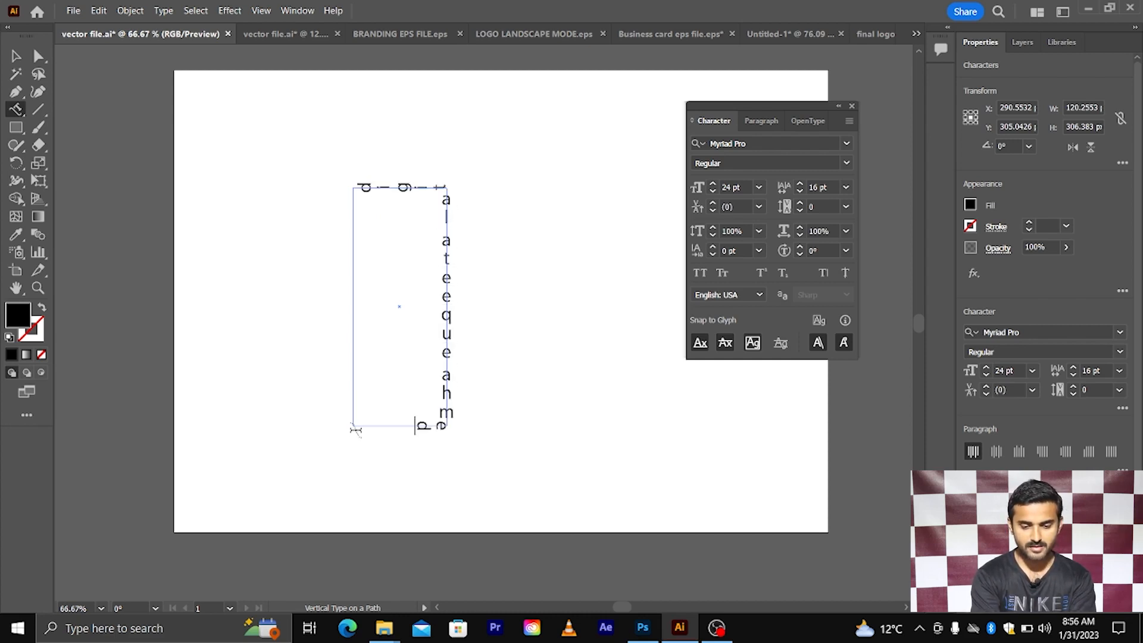
key("ctrl+z")
key("ctrl+z")
key("ctrl+z")
key("ctrl+z")
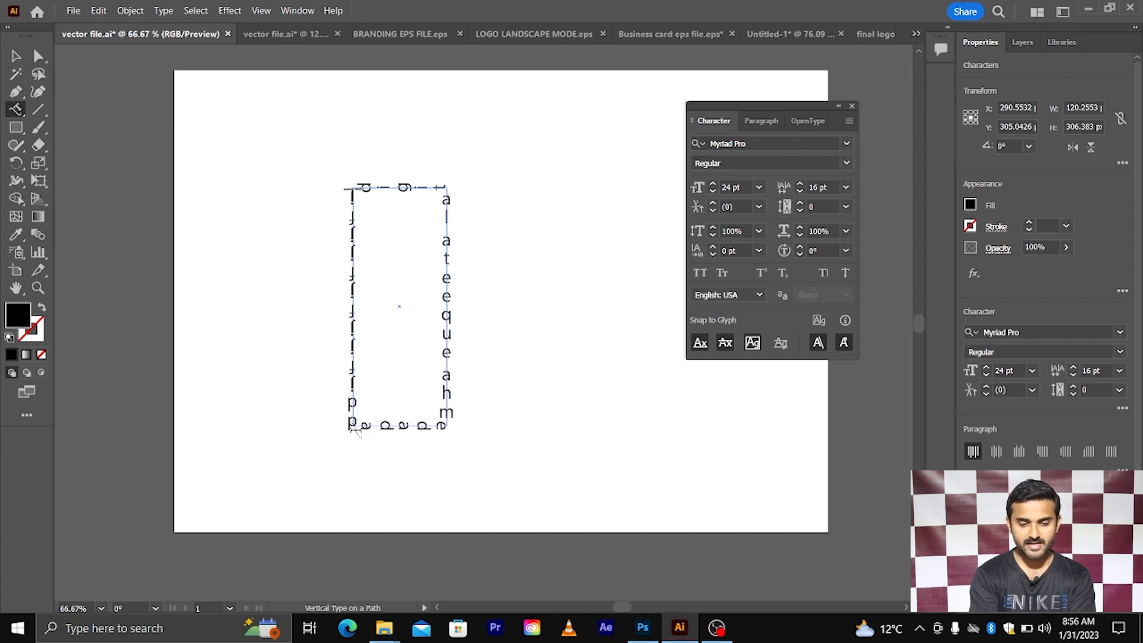
- Shift the path text's start bracket slightly along the rectangle's top edge and adjust its end bracket on the left edge
scroll(373, 350, "up", 2)
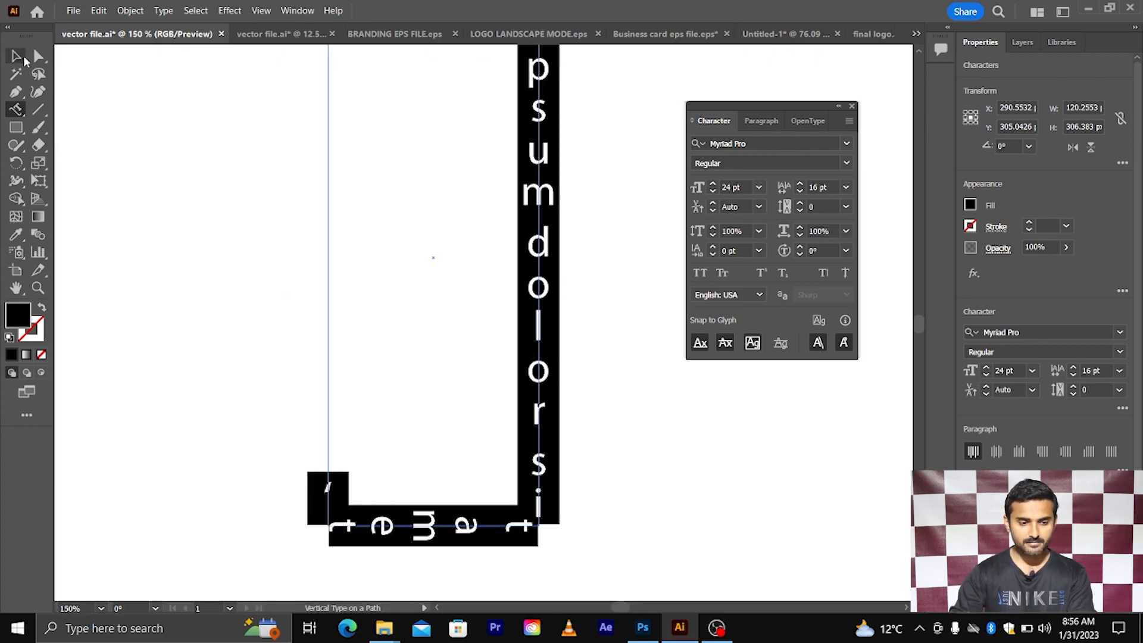
left_click(17, 55)
scroll(400, 316, "down", 2)
scroll(357, 146, "up", 1)
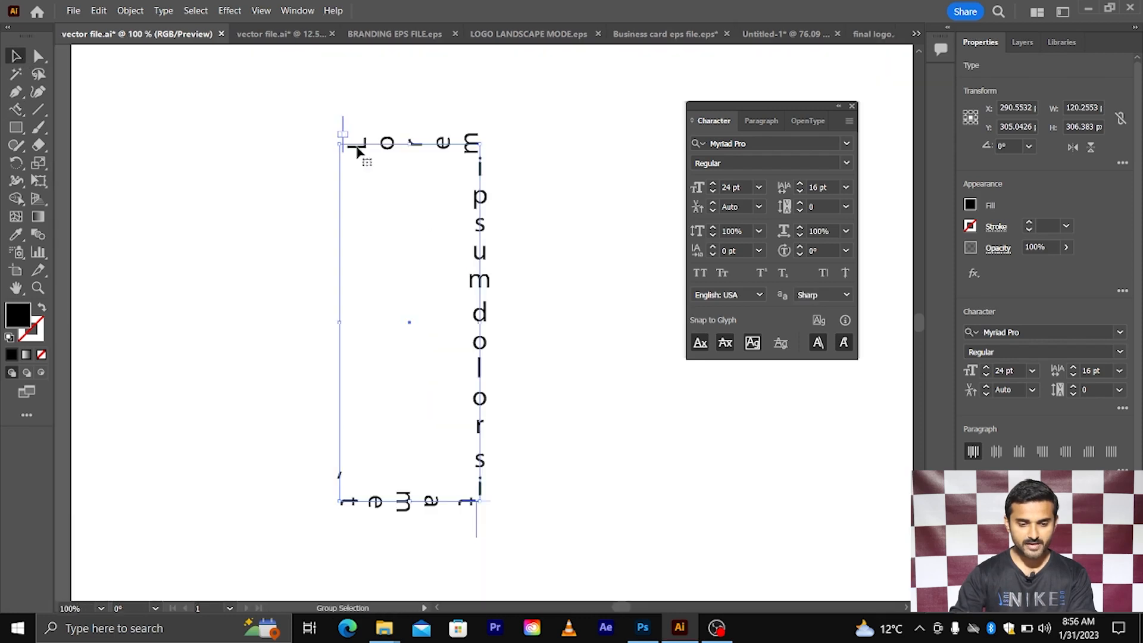
scroll(344, 124, "up", 2)
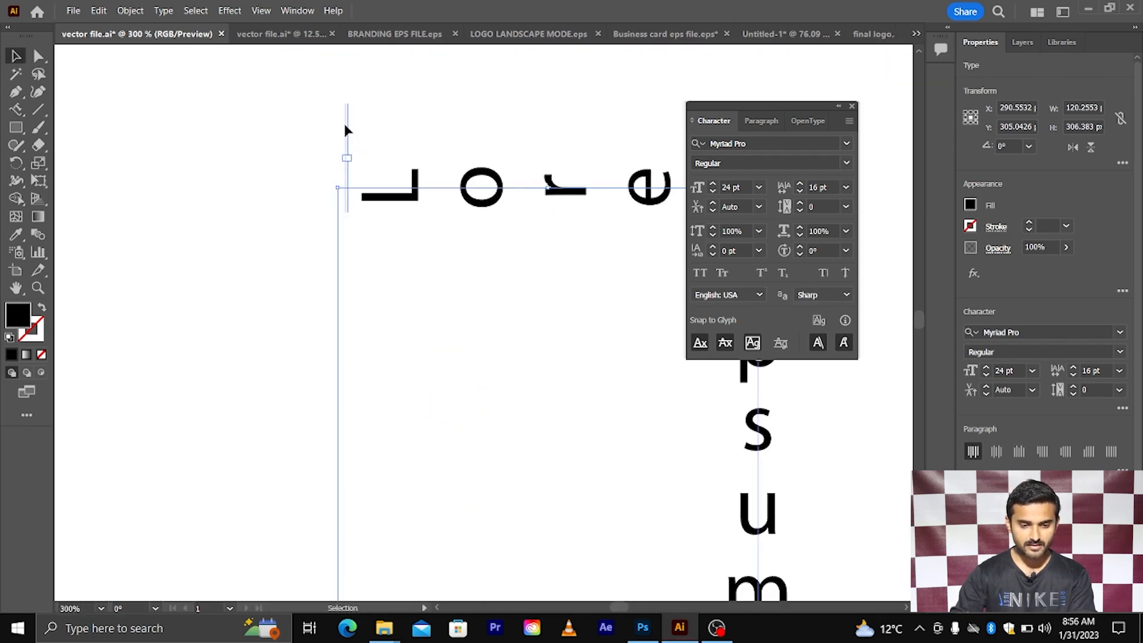
left_click_drag(346, 126, 344, 129)
left_click_drag(347, 134, 333, 152)
left_click_drag(298, 206, 331, 477)
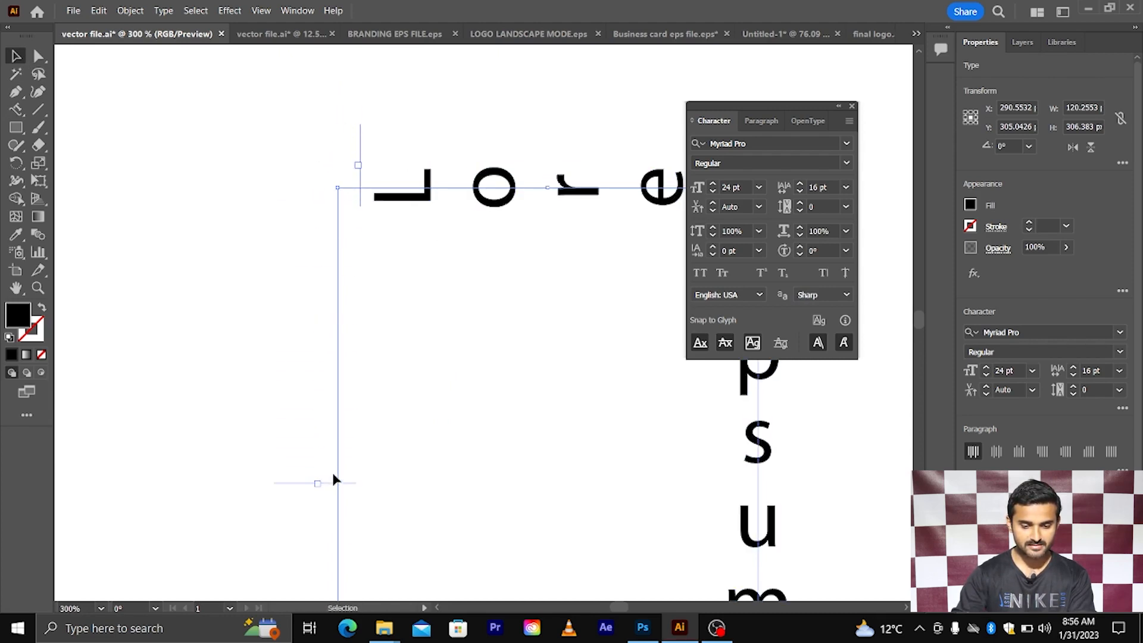
- Move the path text's end bracket down the left edge to just above the rectangle's lower-left corner
scroll(345, 411, "down", 1)
scroll(327, 388, "down", 1)
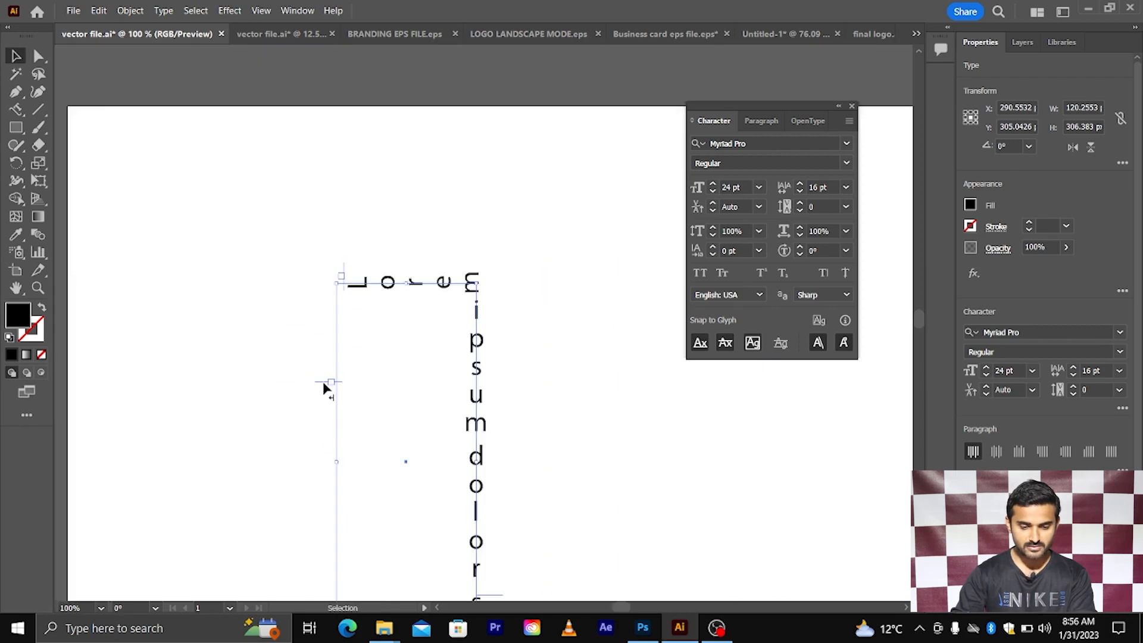
left_click_drag(322, 383, 331, 537)
scroll(331, 537, "down", 3)
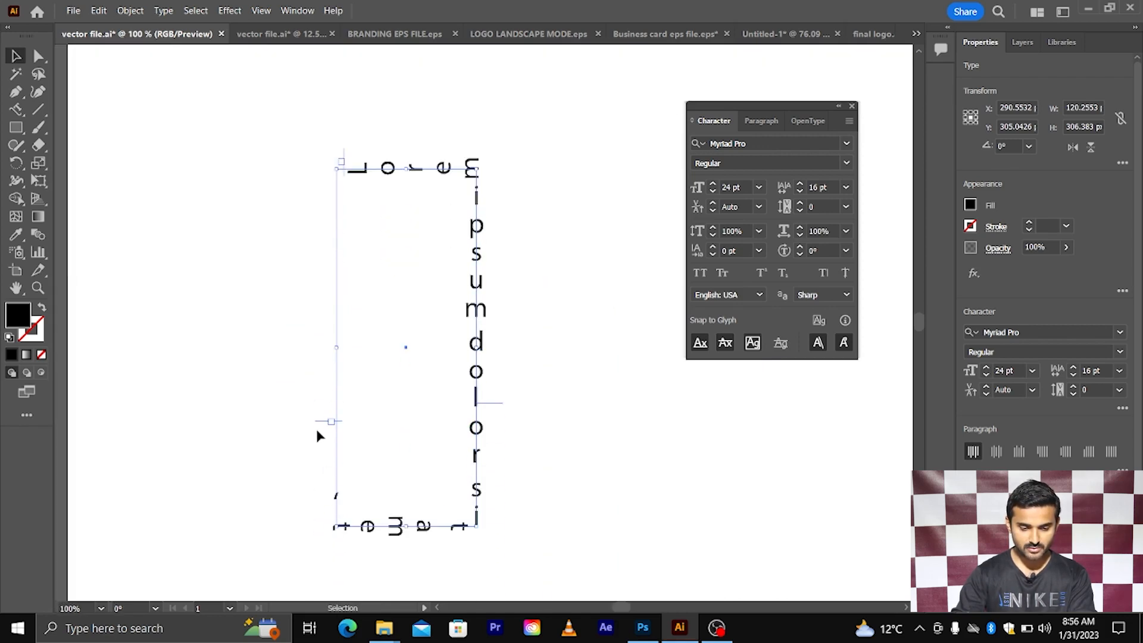
left_click_drag(319, 421, 332, 513)
- Delete the rectangle's path text and move the floating Character panel farther aside
left_click_drag(238, 129, 566, 565)
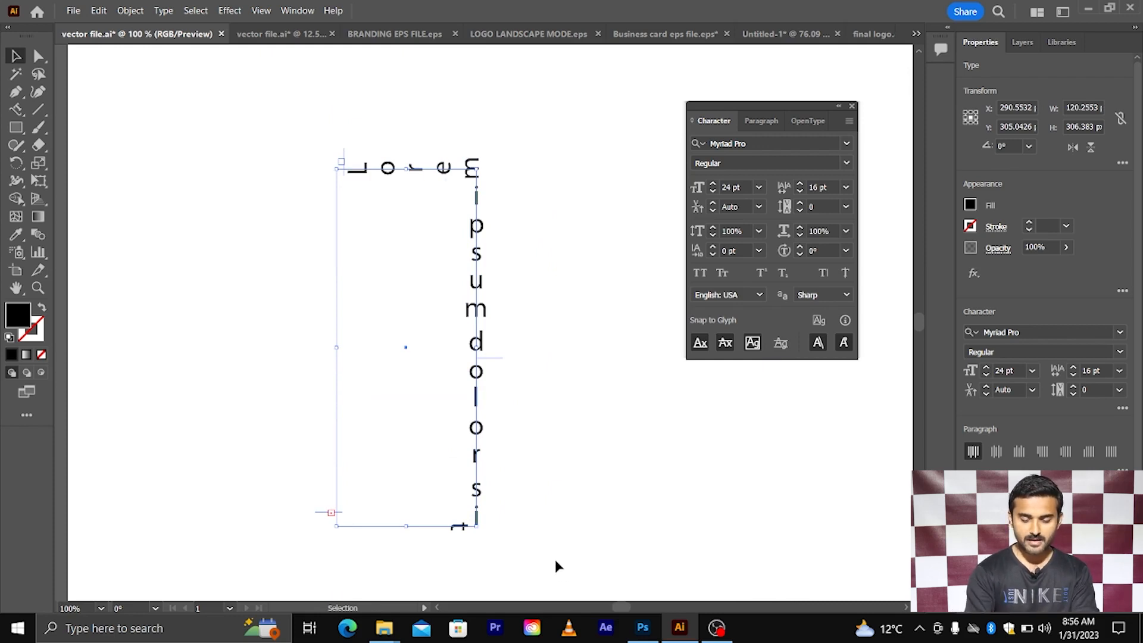
key("Delete")
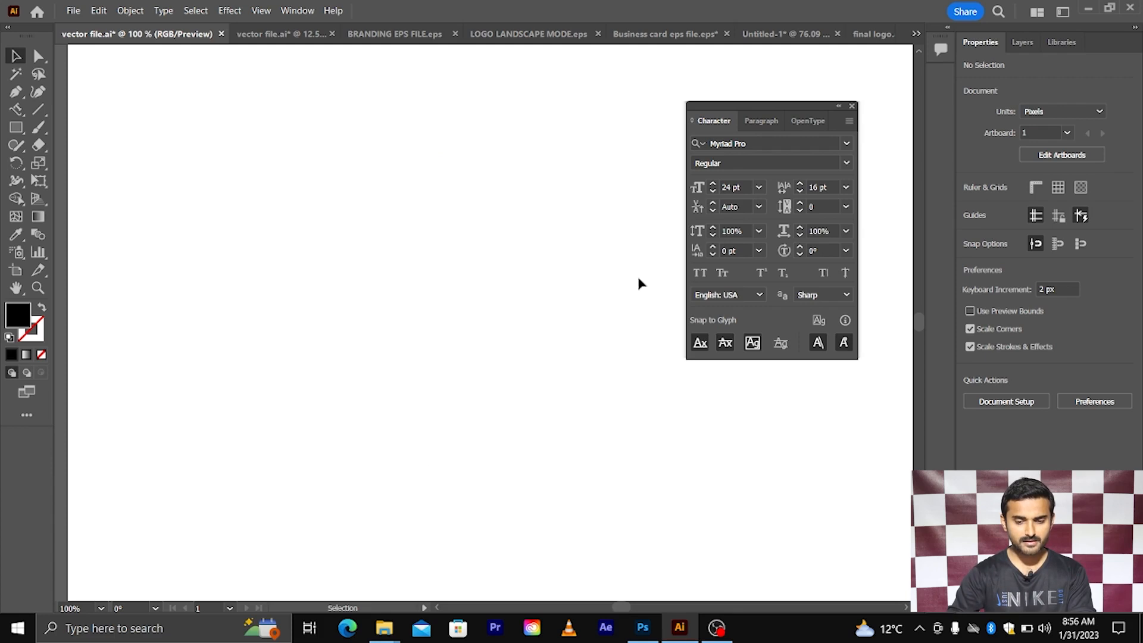
left_click_drag(712, 104, 752, 94)
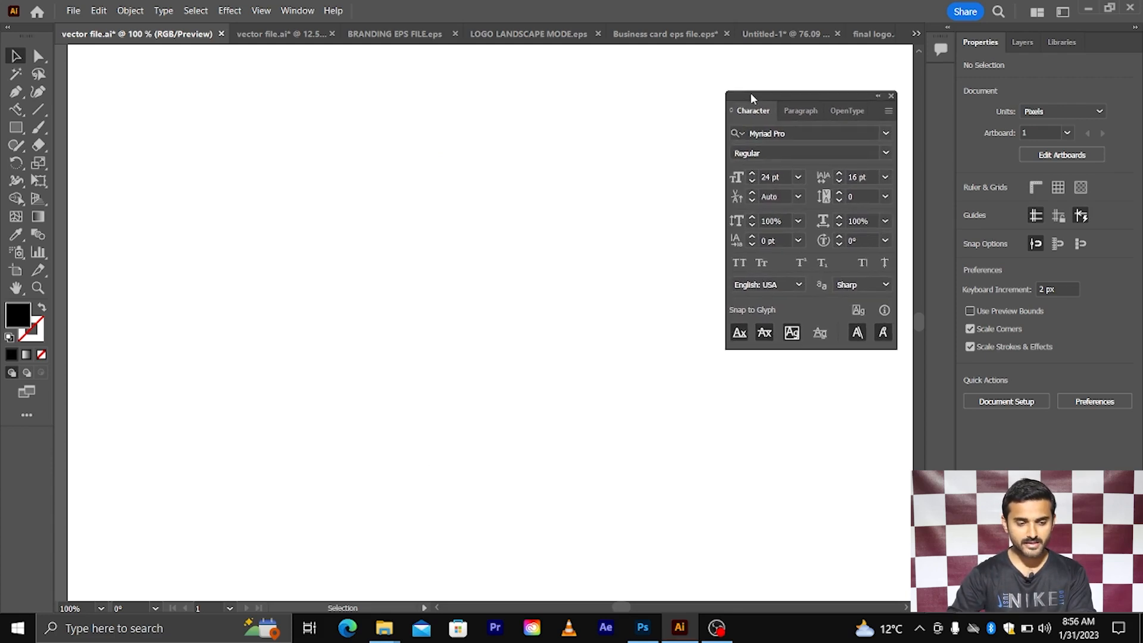
- Draw a circle about 229 px in diameter in the left half of the artboard with the Ellipse Tool
left_click(25, 118)
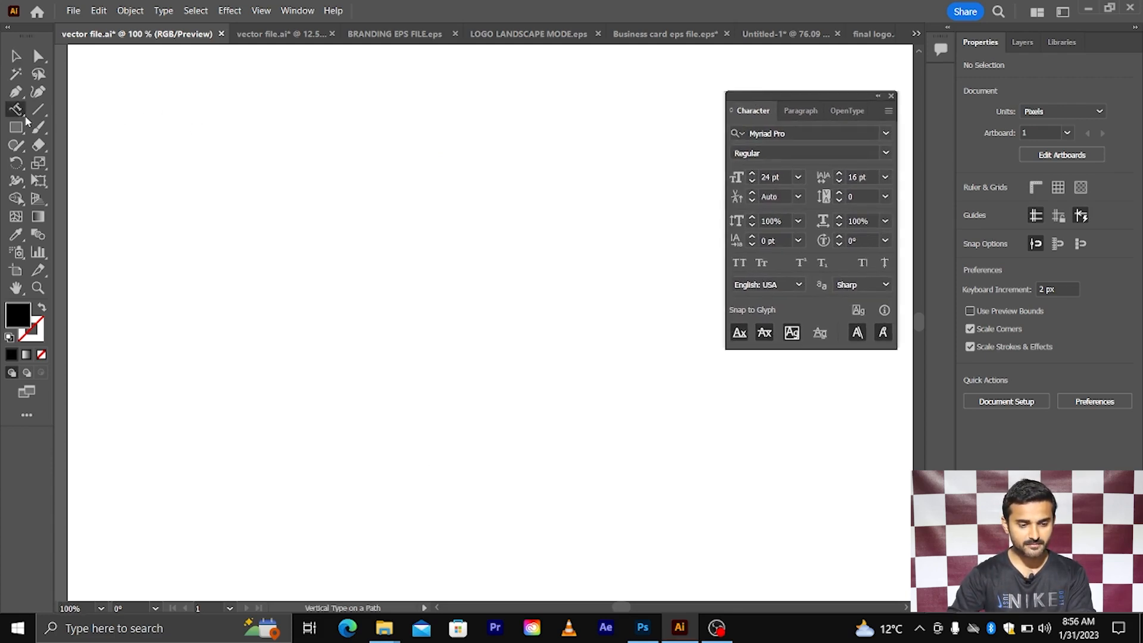
left_click(19, 112)
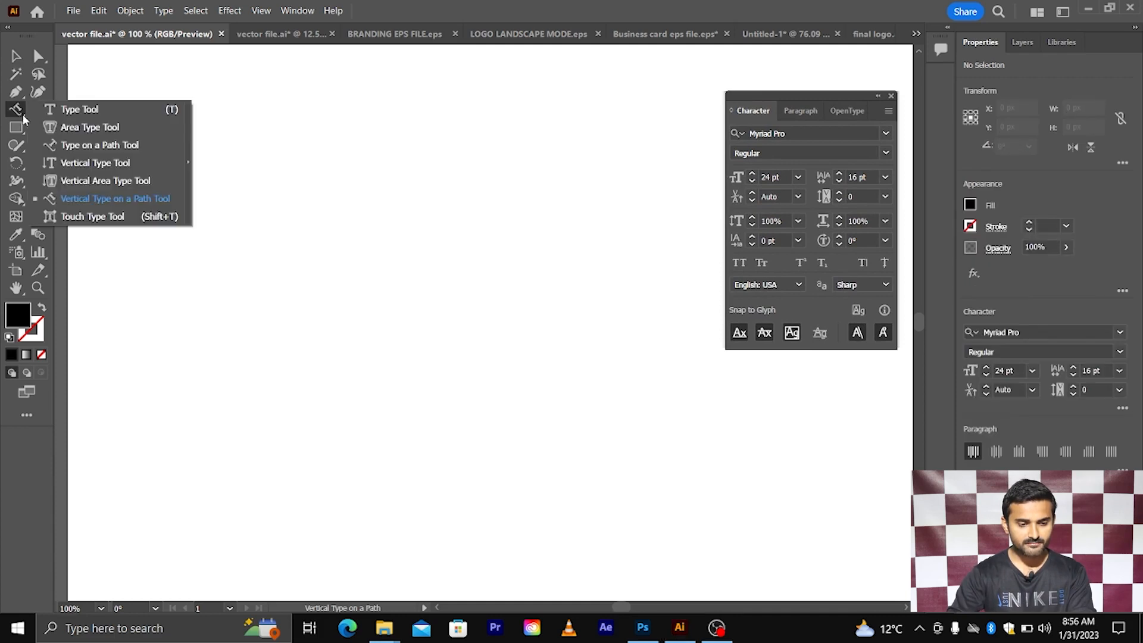
left_click(72, 147)
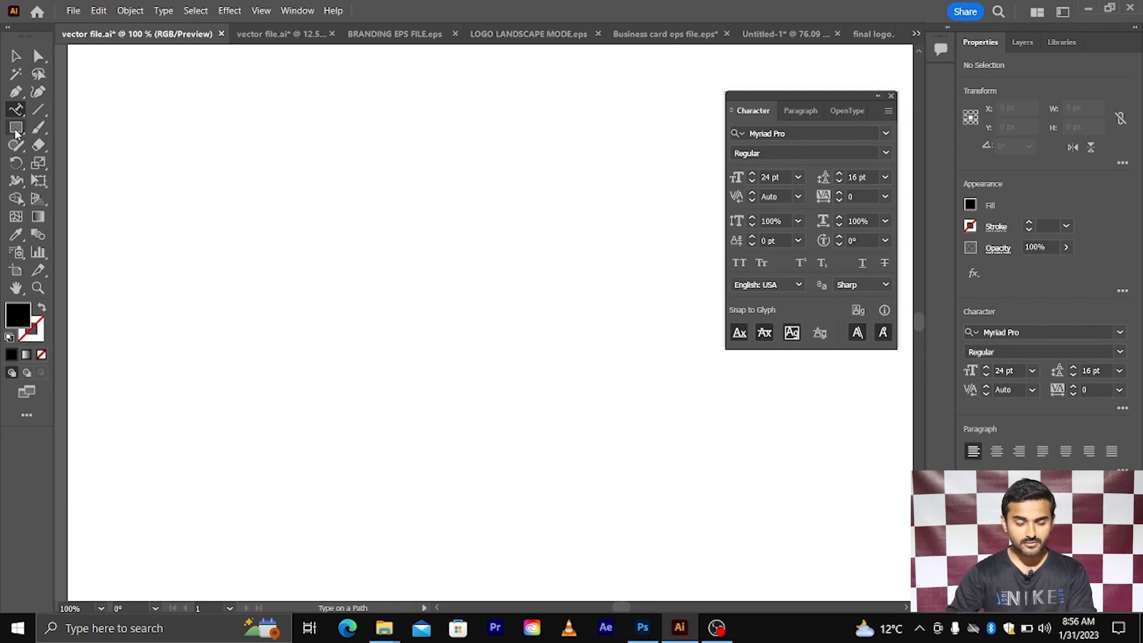
left_click_drag(16, 132, 72, 161)
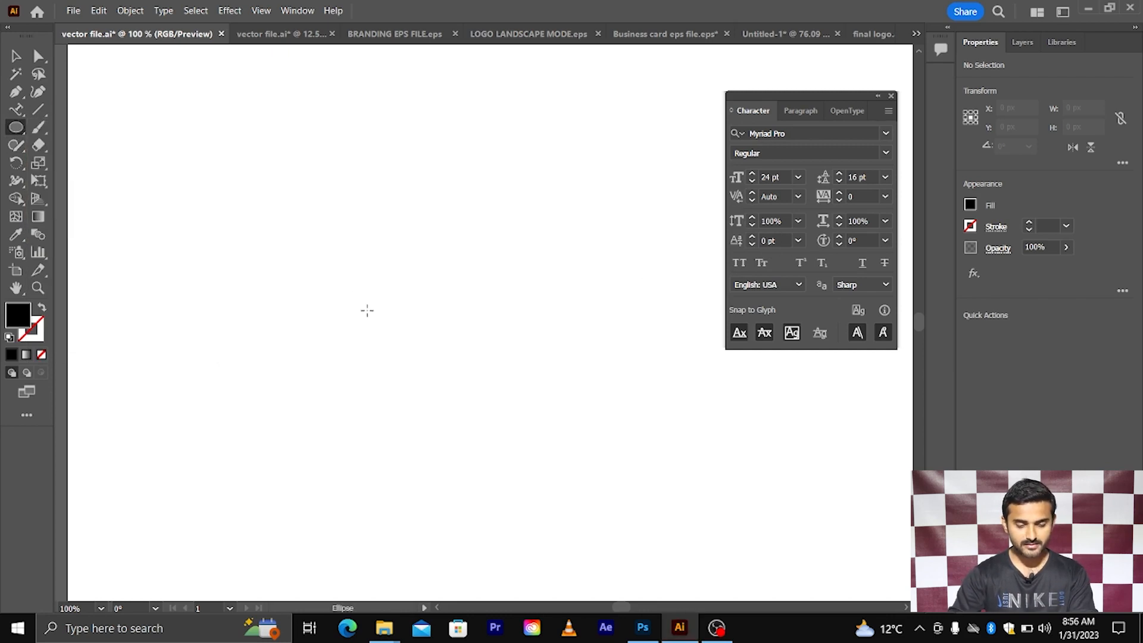
left_click_drag(375, 304, 508, 401)
- Swap the circle's fill and stroke so it is an unfilled black outline, and set the stroke weight to 11 pt
left_click(16, 56)
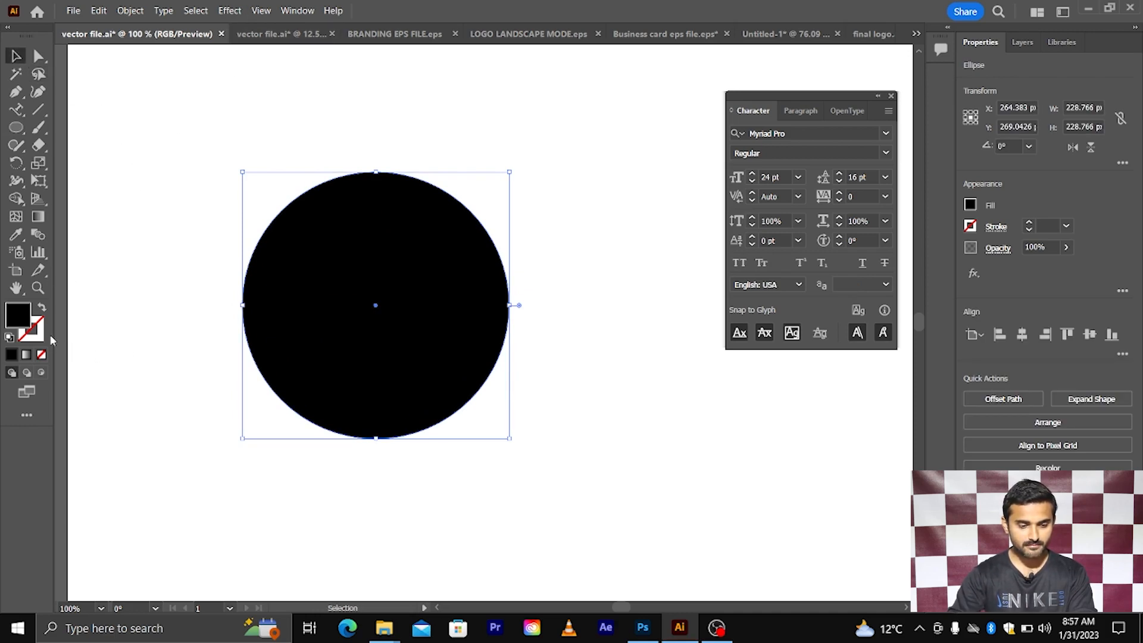
left_click(42, 307)
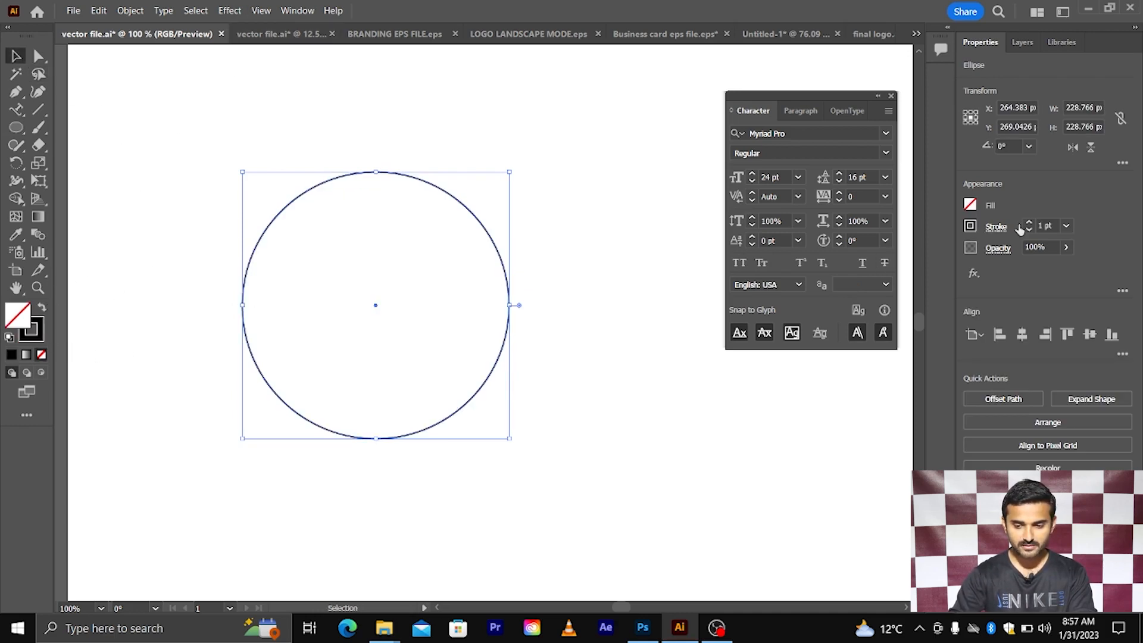
left_click(1045, 224)
scroll(1045, 224, "up", 7)
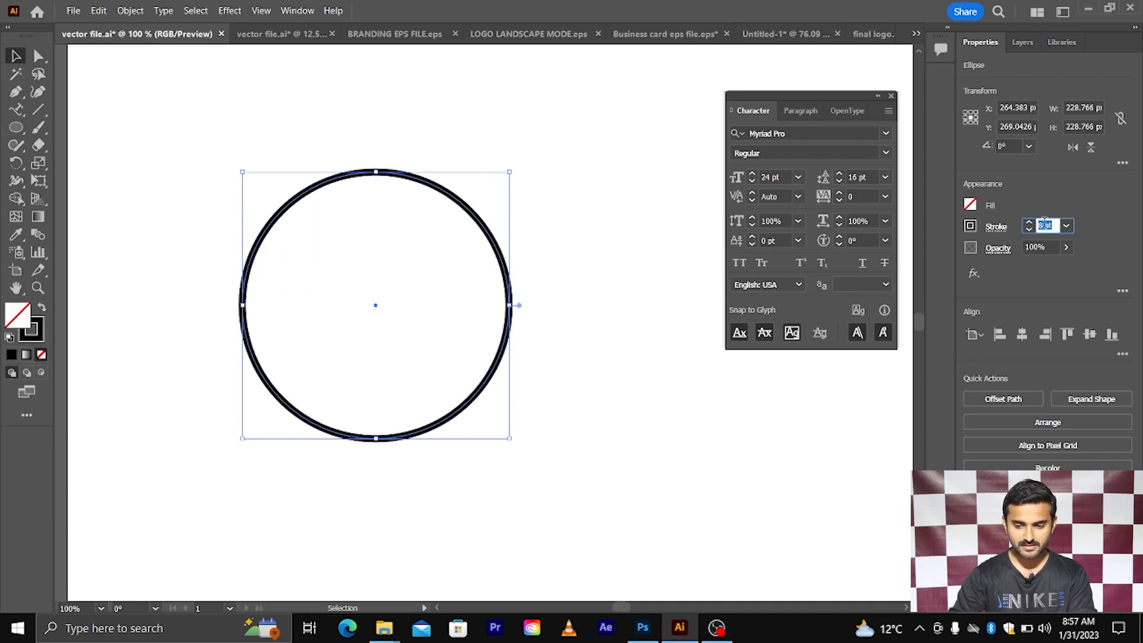
scroll(1044, 224, "up", 2)
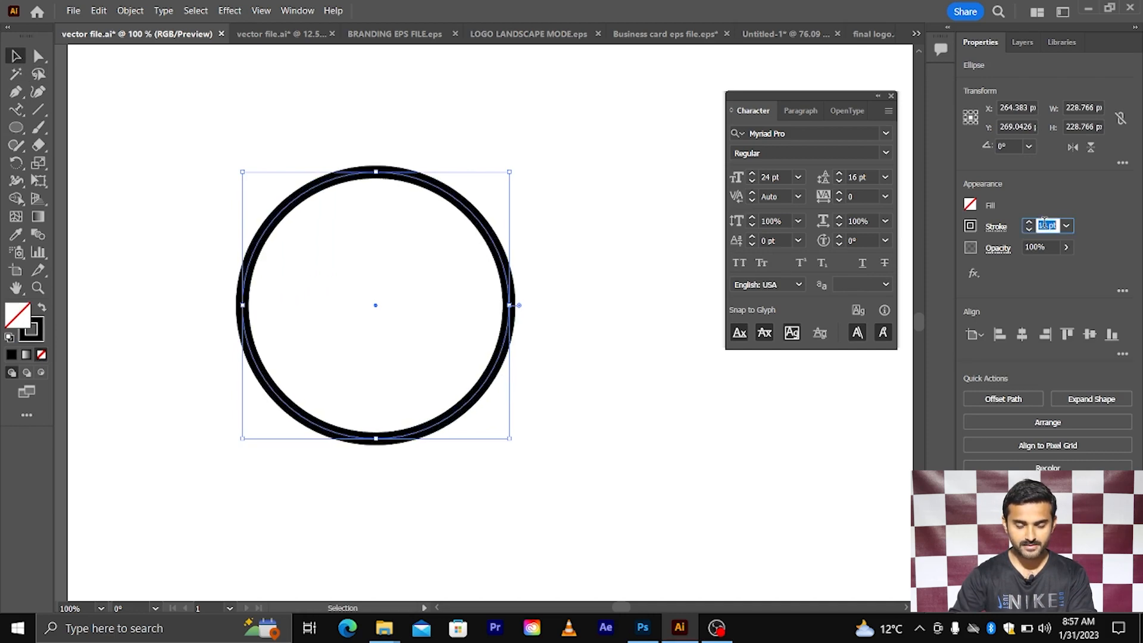
left_click(516, 237)
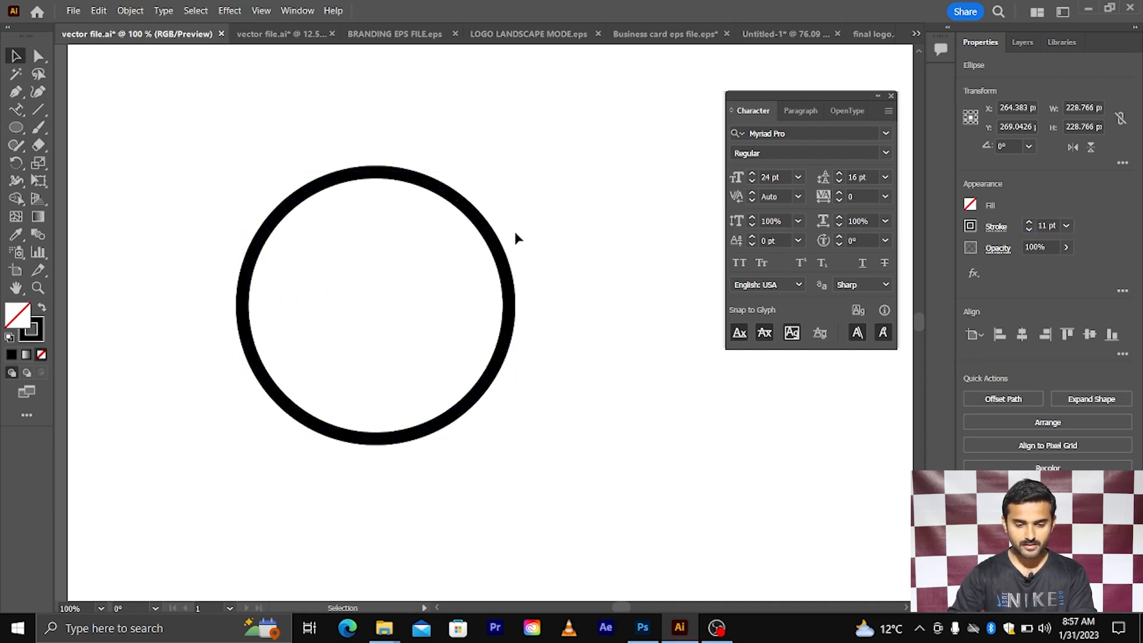
- Duplicate the circle in place and scale the copy up from its centre to about 286 px in diameter
left_click(480, 229)
key("a")
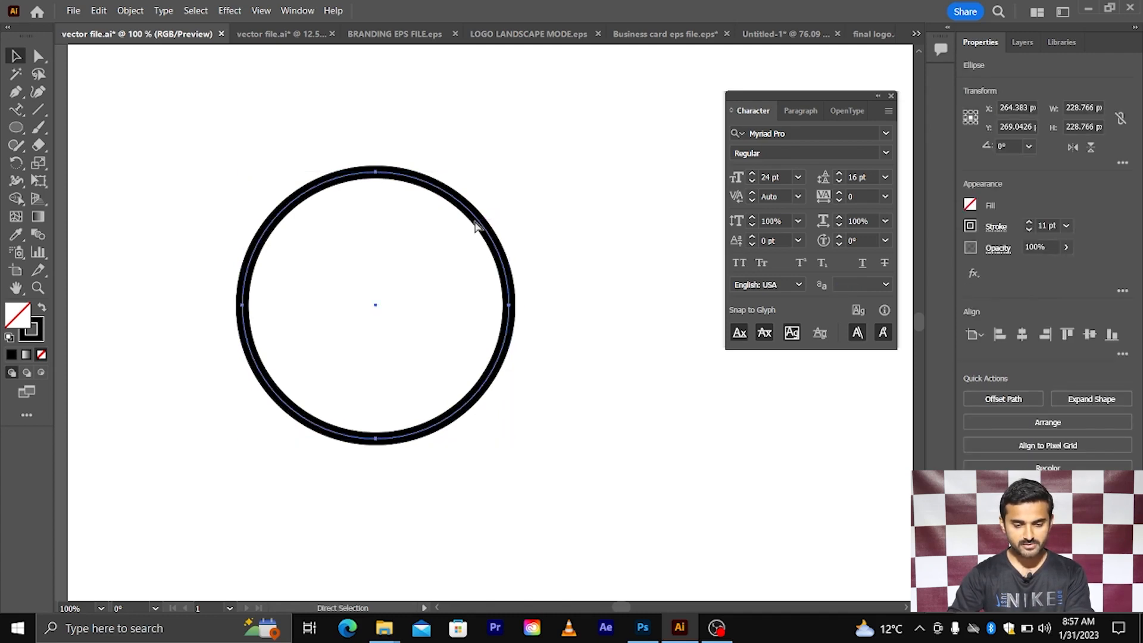
key("v")
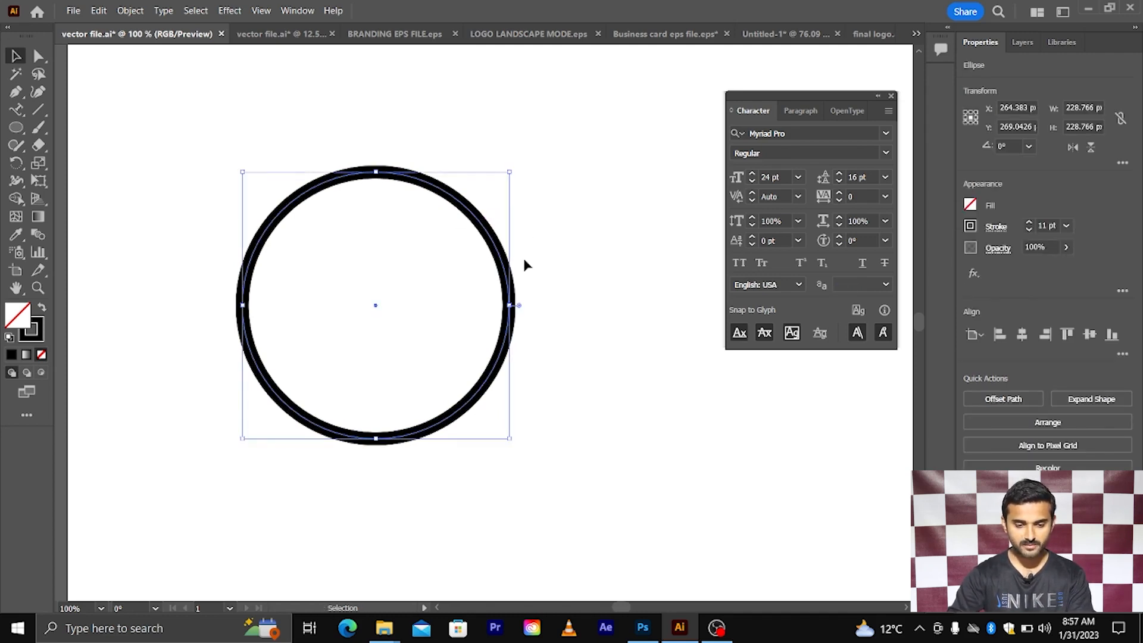
left_click_drag(512, 169, 544, 138)
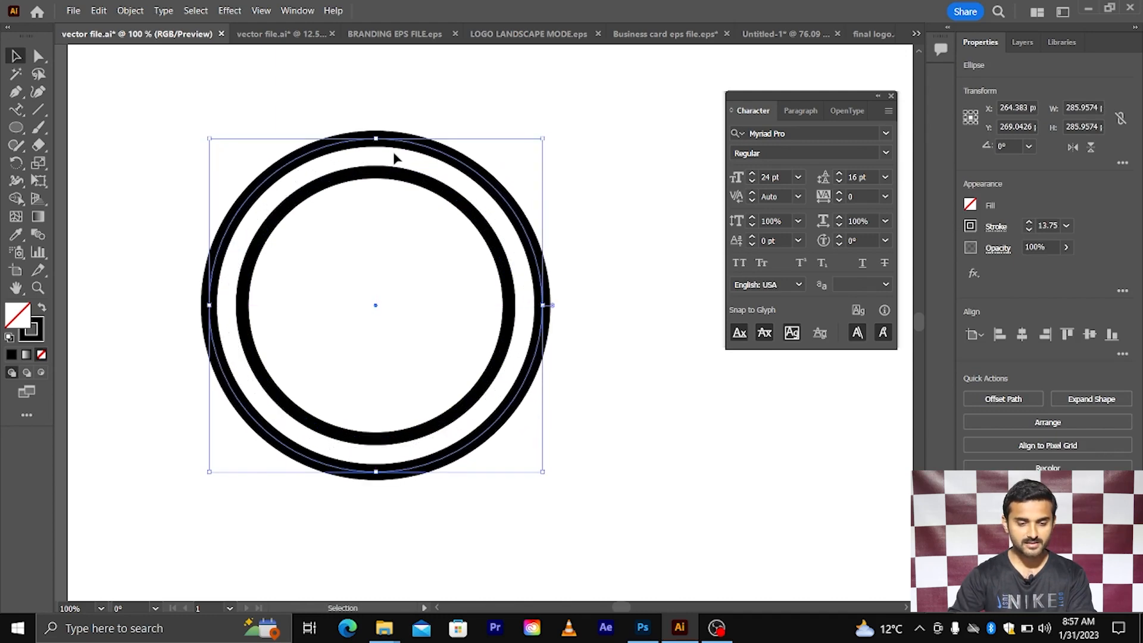
- Apply the Zig Zag effect to the outer circle with preview on and an absolute size of 15 px
left_click(230, 10)
mouse_move(269, 145)
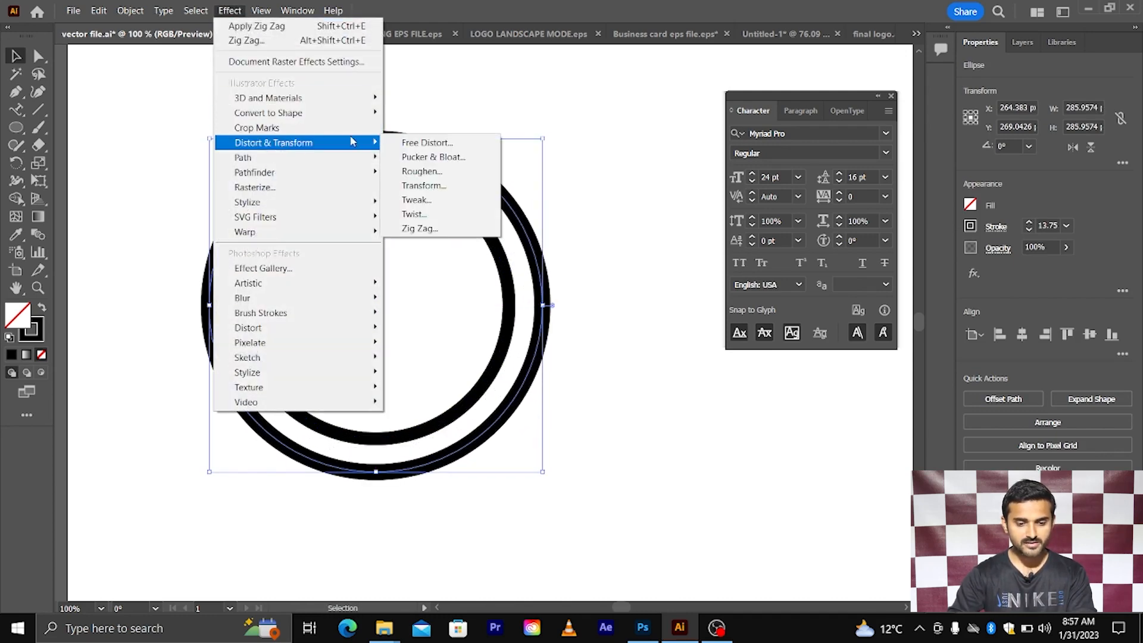
left_click(430, 230)
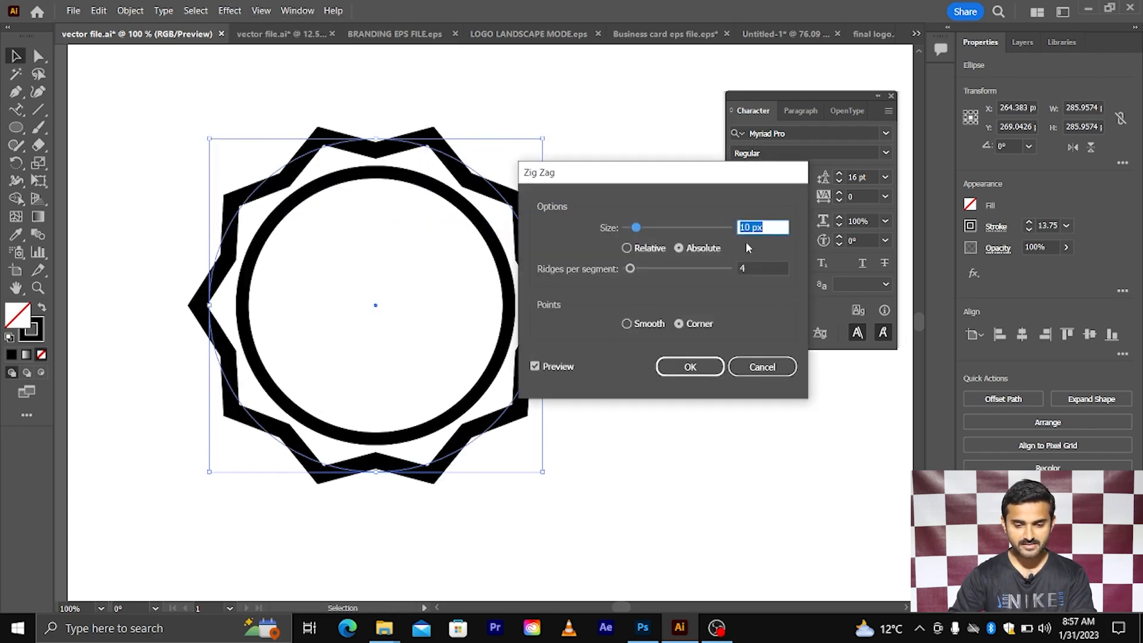
left_click_drag(587, 172, 638, 152)
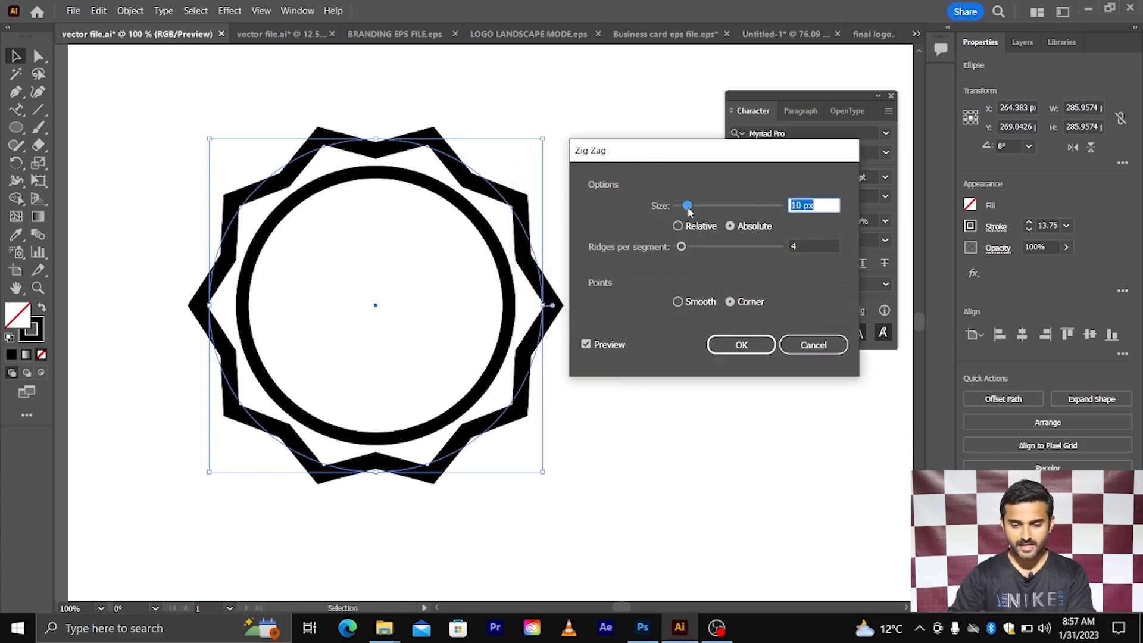
mouse_move(688, 206)
left_mouse_down()
mouse_move(712, 209)
mouse_move(696, 210)
left_mouse_up()
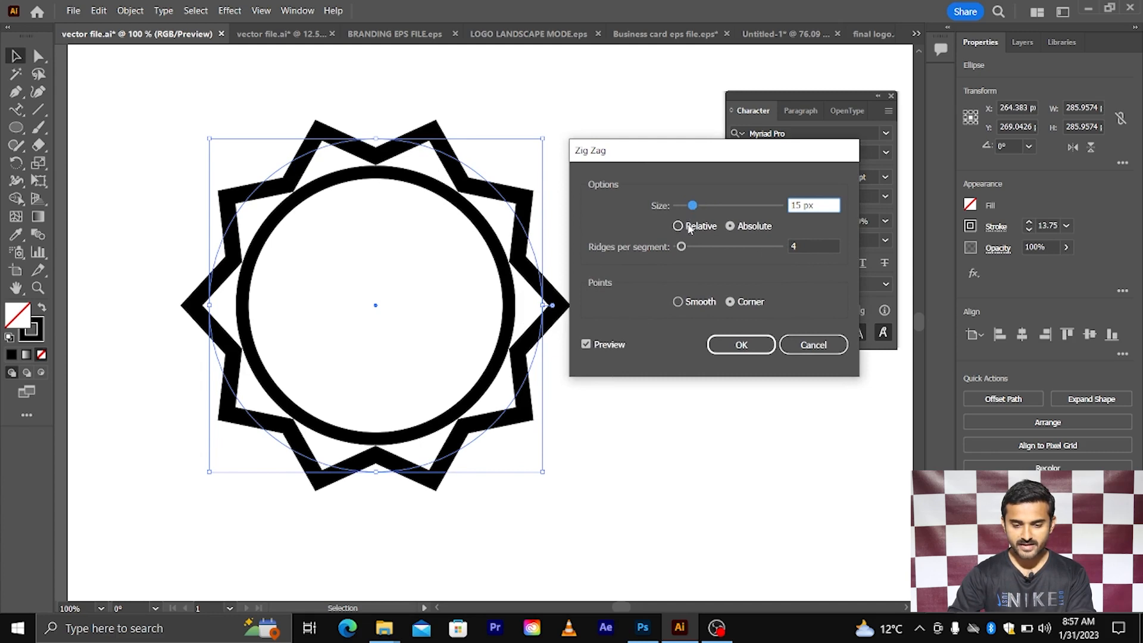
- Compare the relative and absolute size modes of the Zig Zag effect, ending on Absolute
left_click(679, 226)
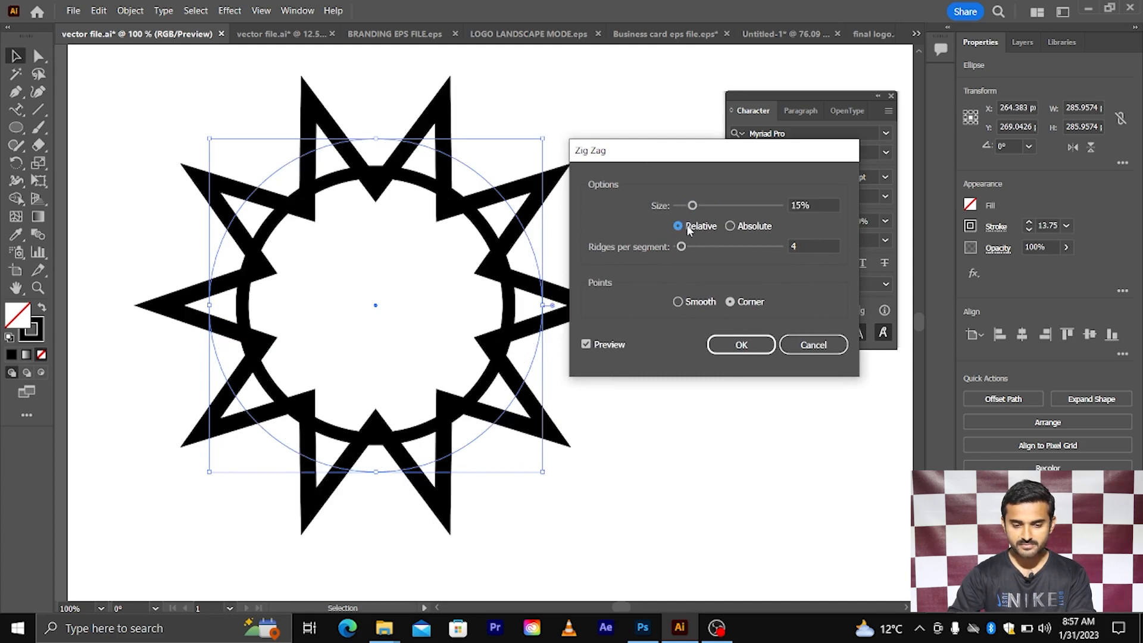
left_click(737, 228)
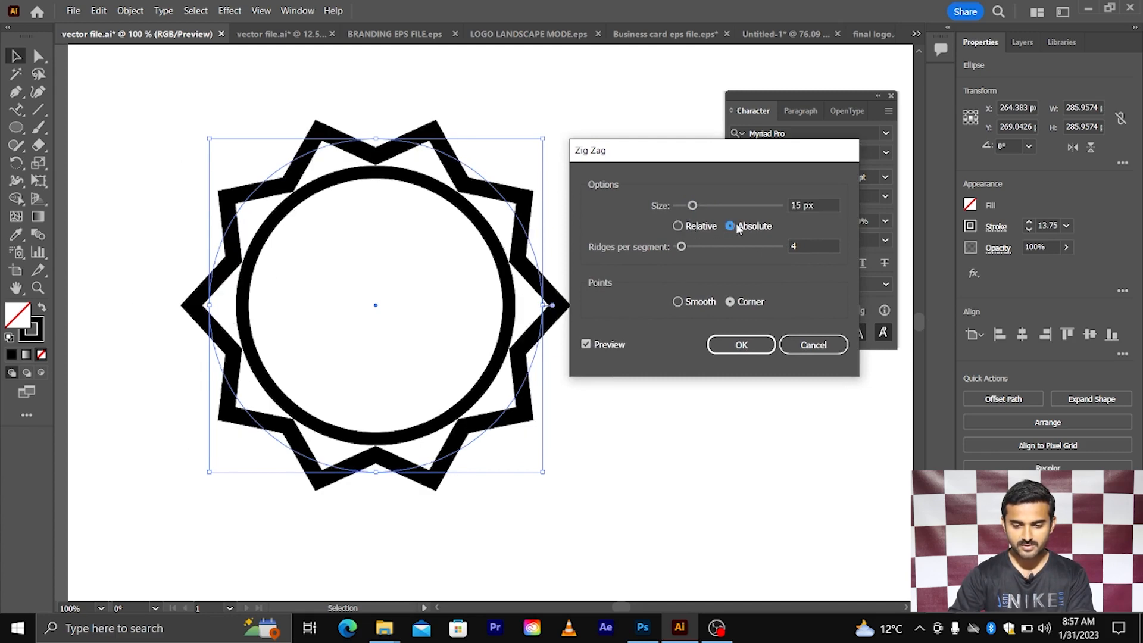
left_click(678, 228)
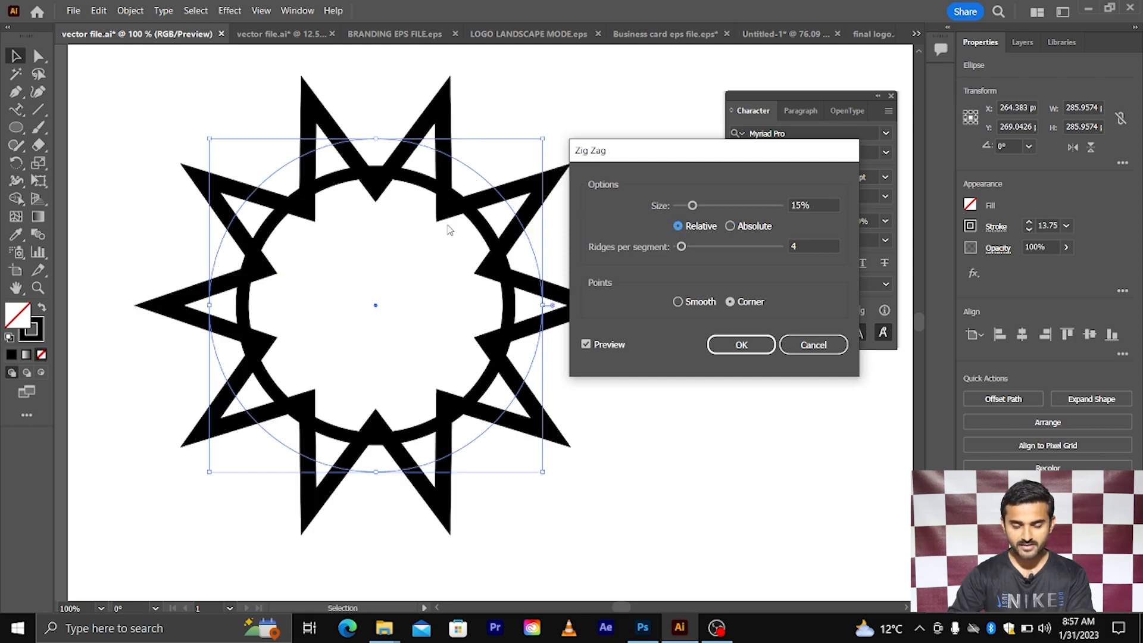
left_click(731, 227)
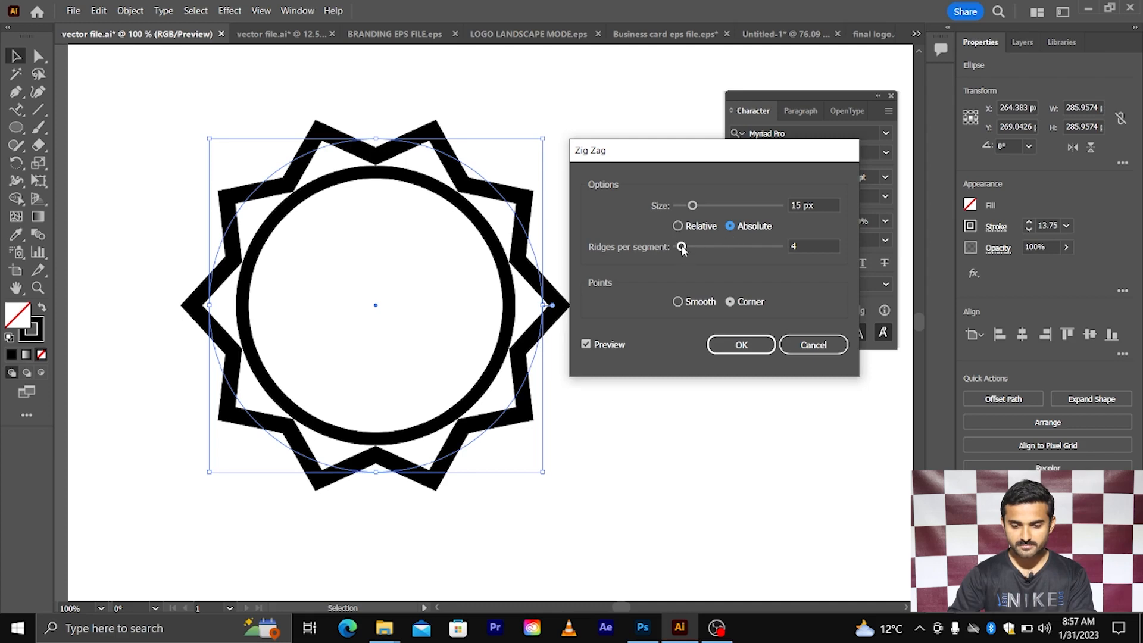
- Try different Zig Zag ridge counts on the outer circle and set the ridges per segment to 11
left_click_drag(683, 249, 691, 251)
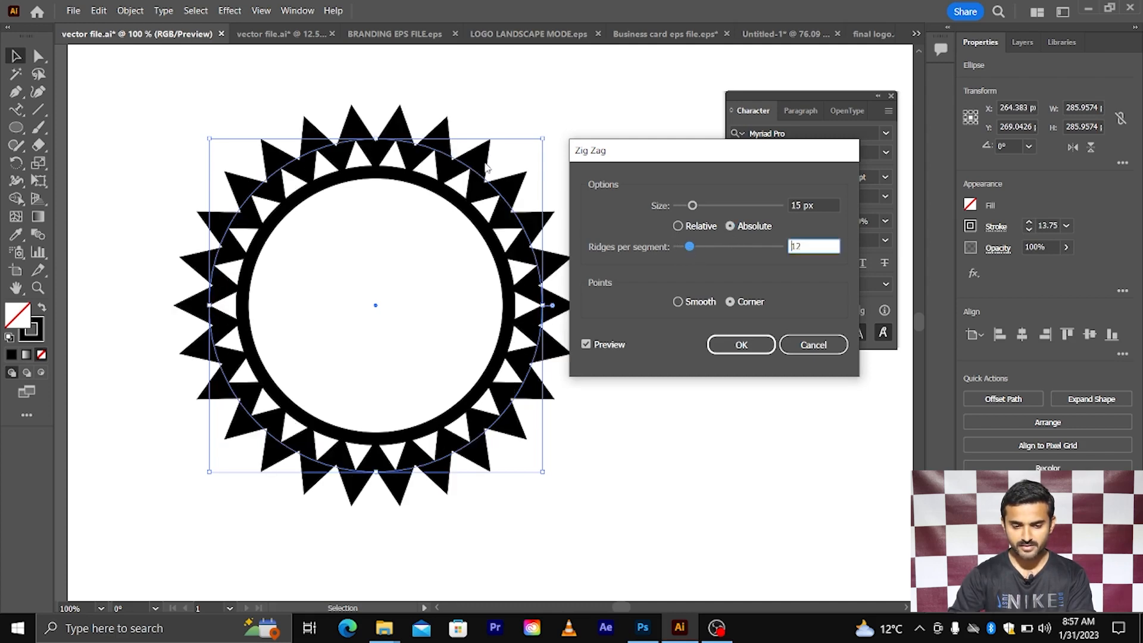
left_click_drag(691, 252, 688, 251)
left_click_drag(807, 243, 784, 254)
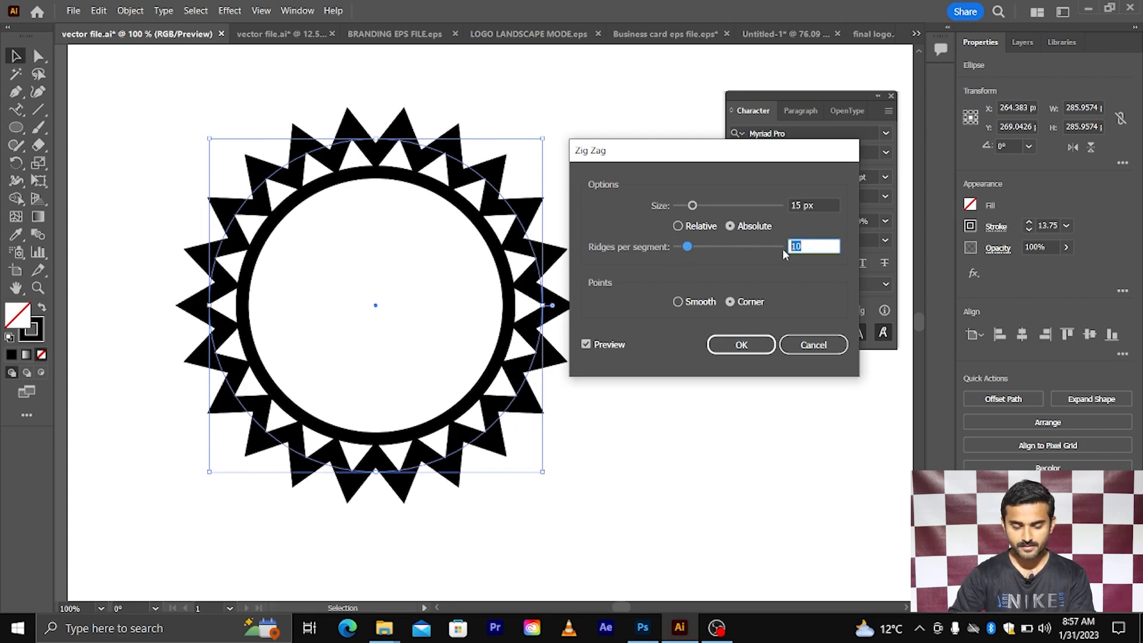
type("1")
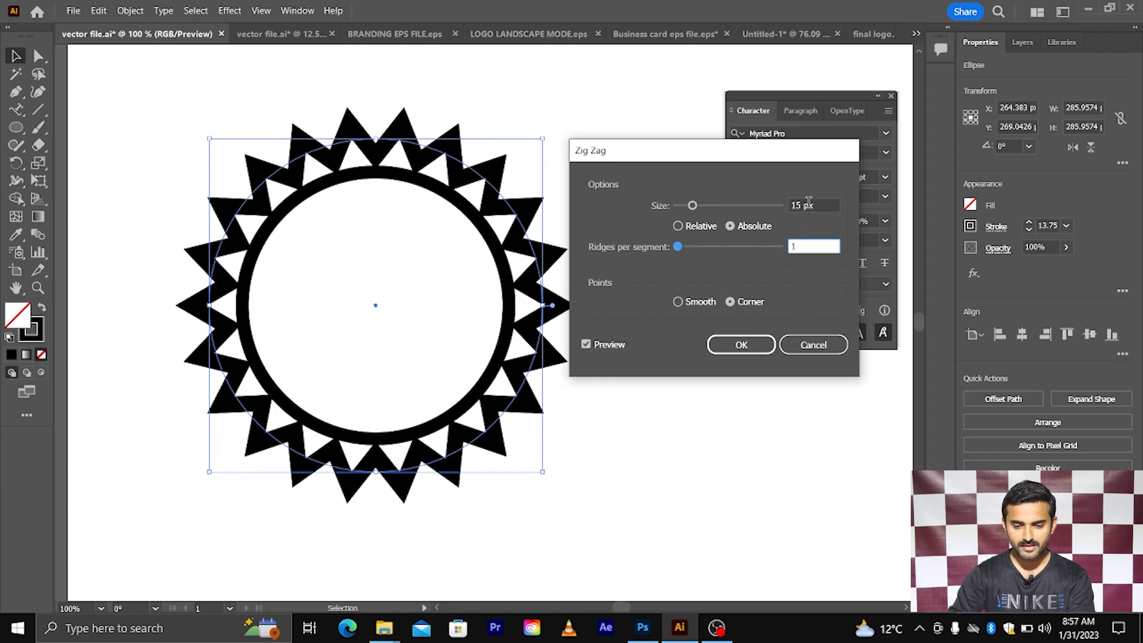
left_click_drag(812, 248, 779, 255)
type("11")
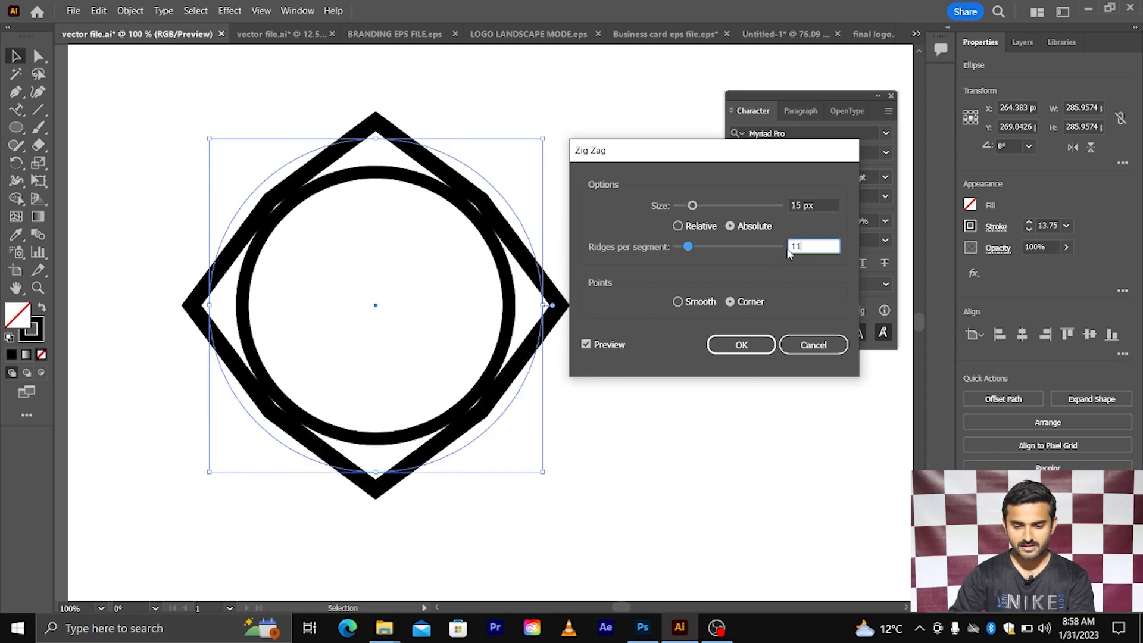
- Reduce the Zig Zag size to 1 px and make its points smooth
left_click_drag(810, 205, 784, 208)
type("1")
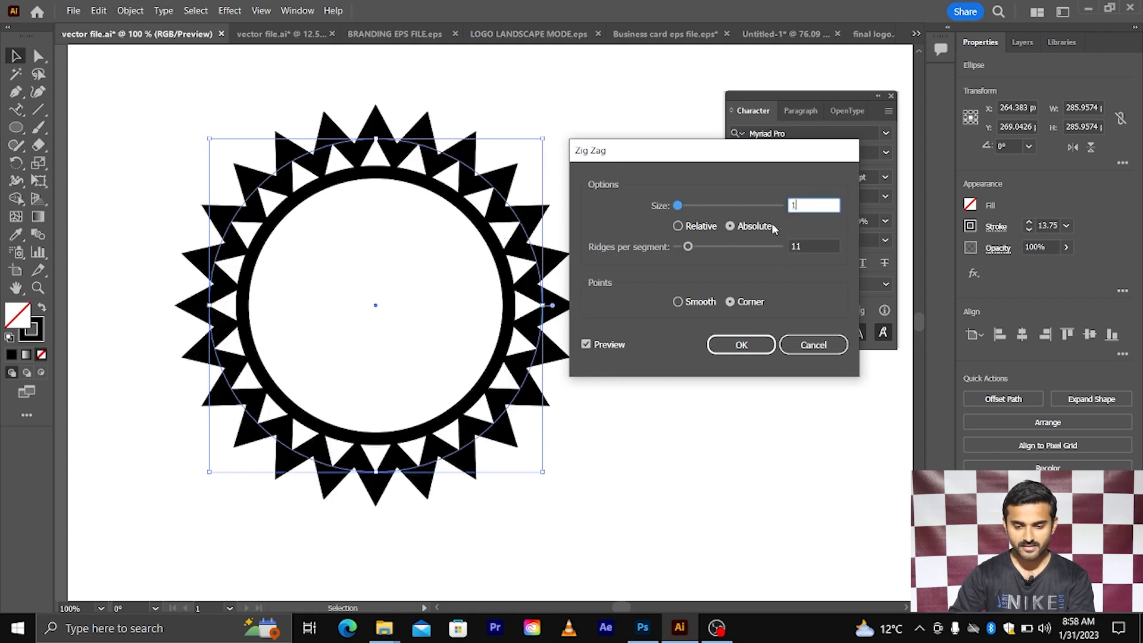
left_click(678, 302)
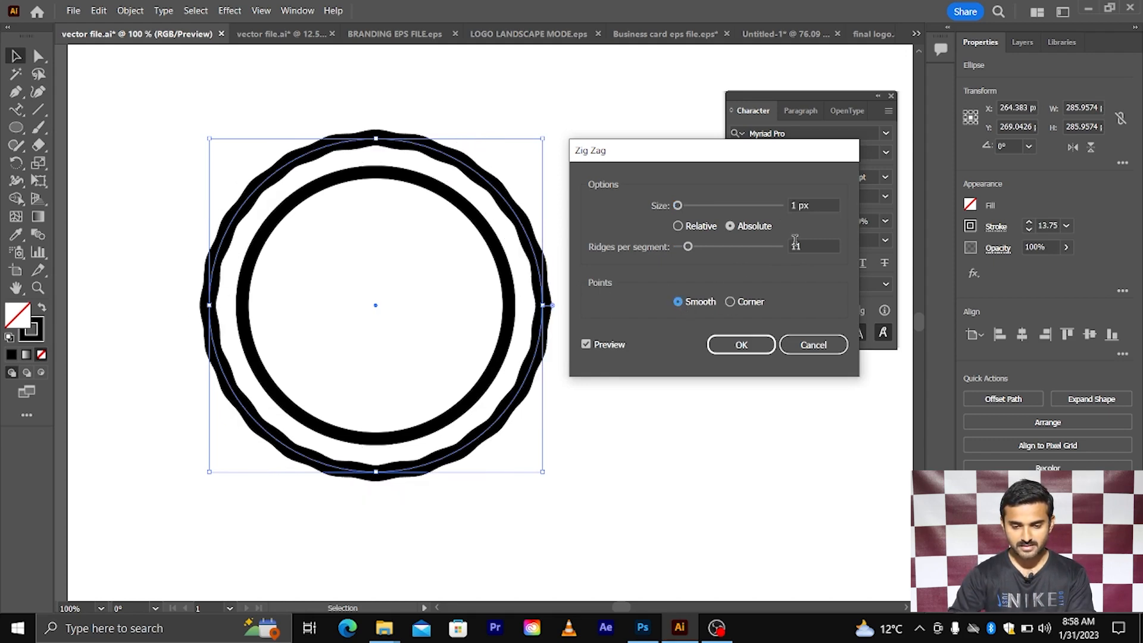
- Set the Zig Zag size to 3, switch it to Relative and lower the ridges per segment to 6
left_click_drag(678, 206, 683, 210)
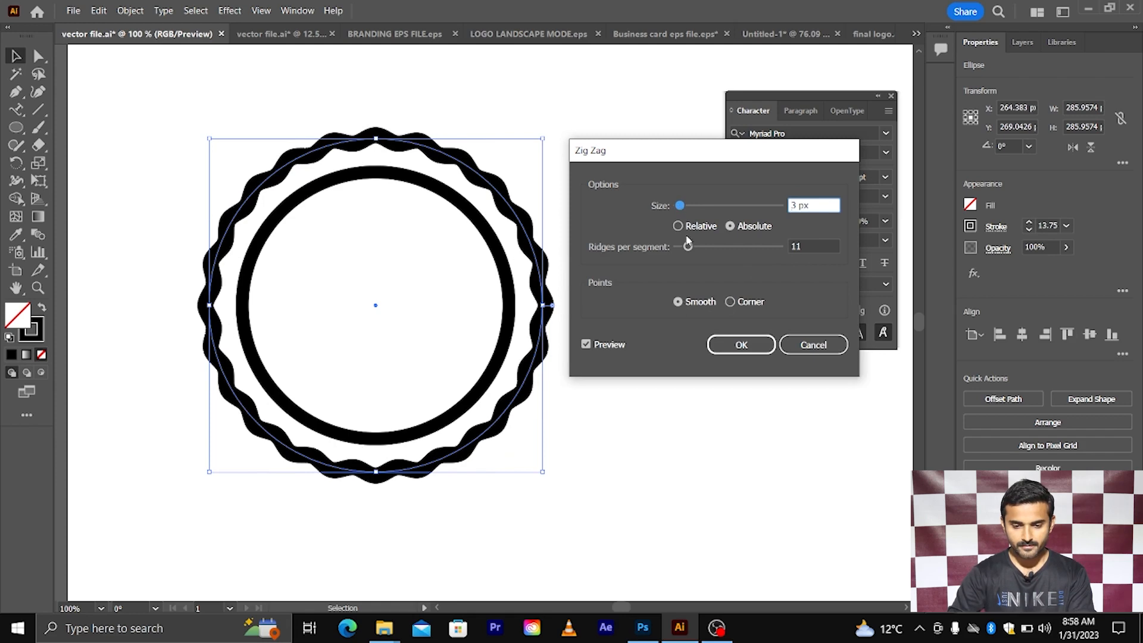
left_click_drag(688, 246, 686, 247)
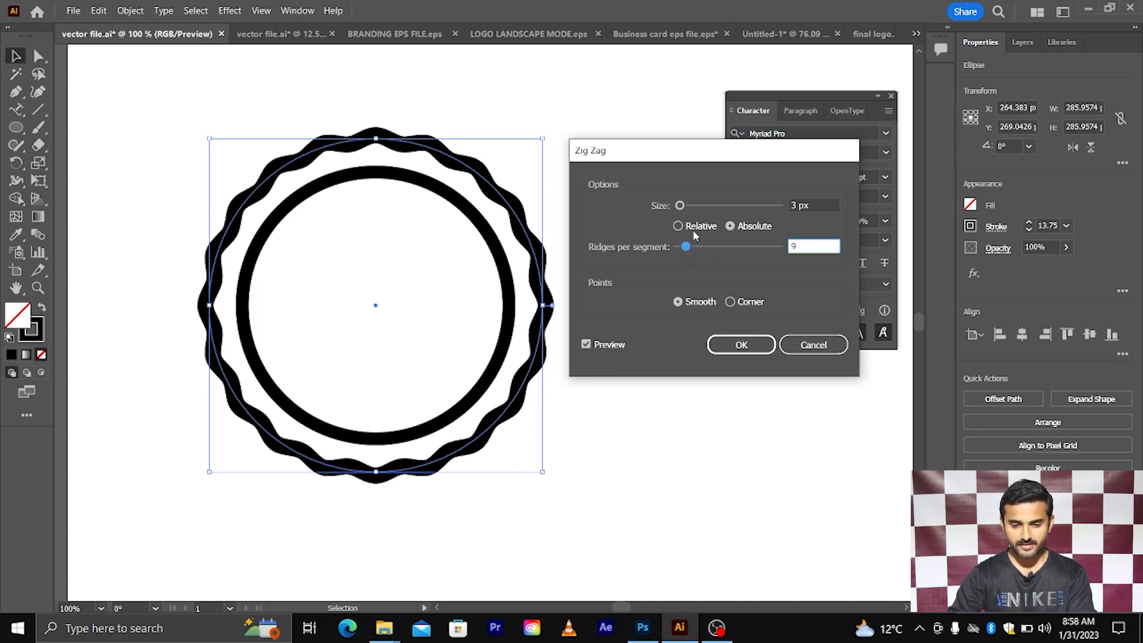
left_click(678, 226)
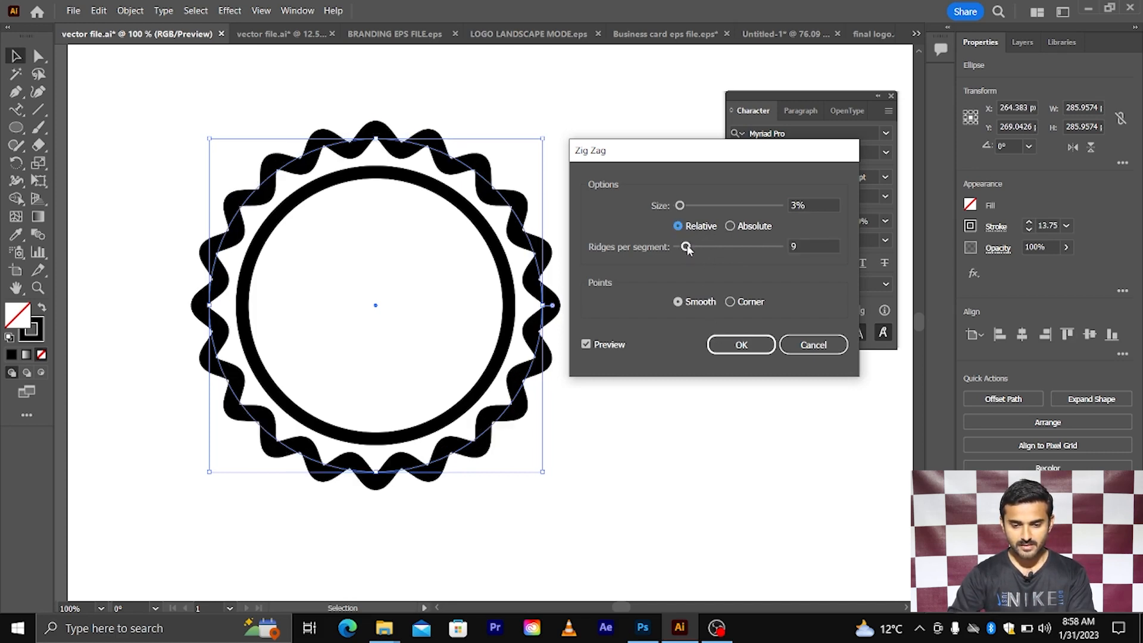
left_click_drag(686, 246, 683, 250)
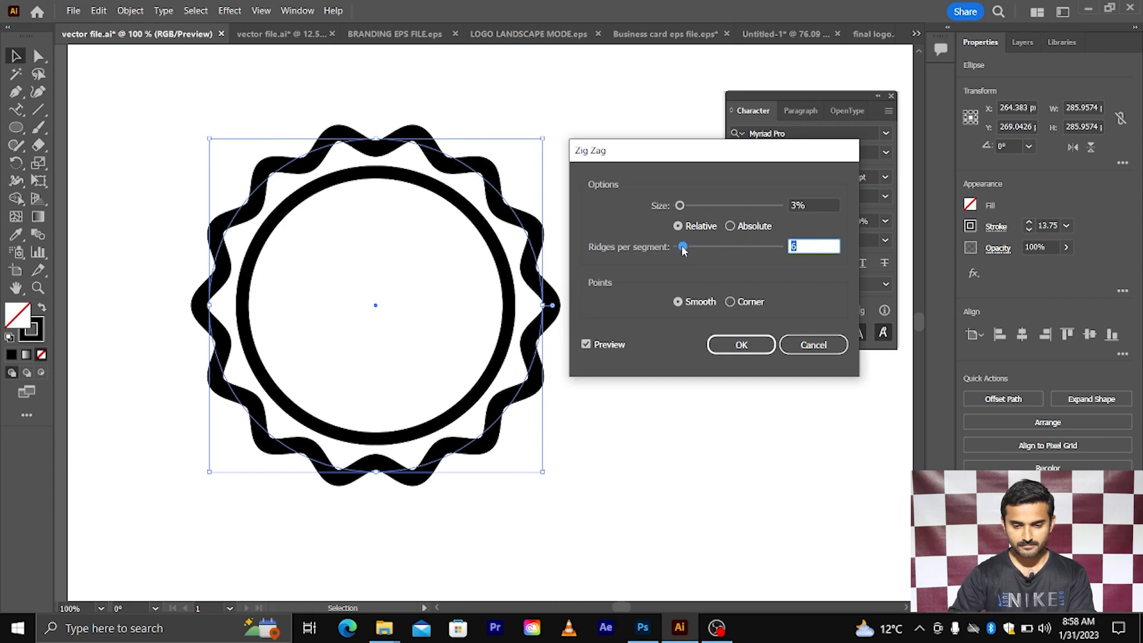
- Try a Zig Zag size of 11% with 1 ridge per segment
left_click(810, 204)
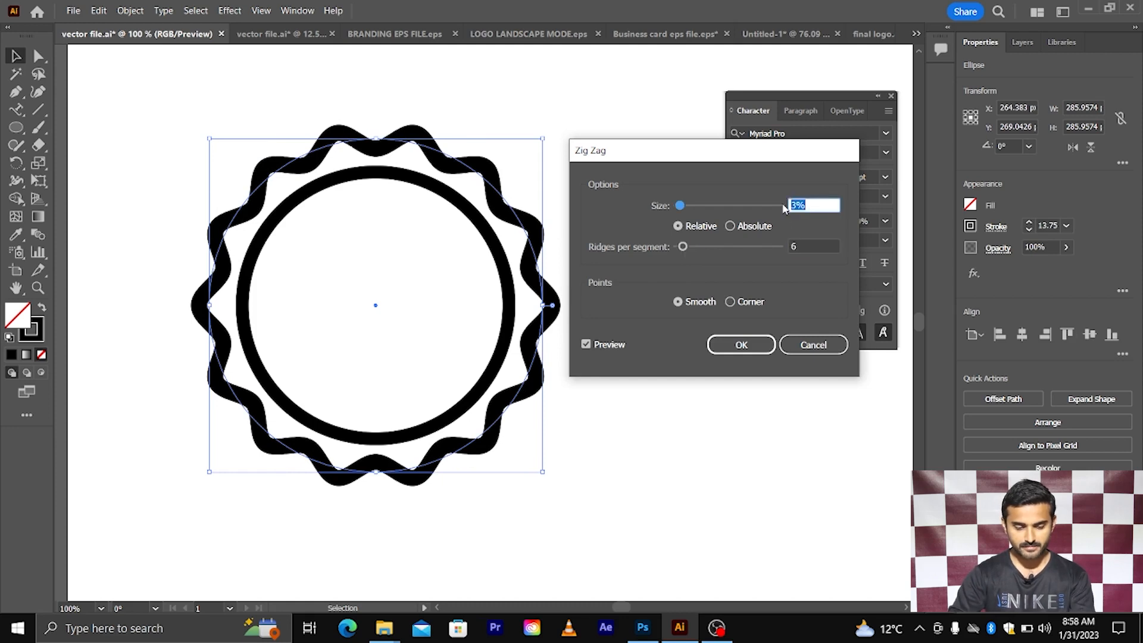
type("11")
left_click(812, 241)
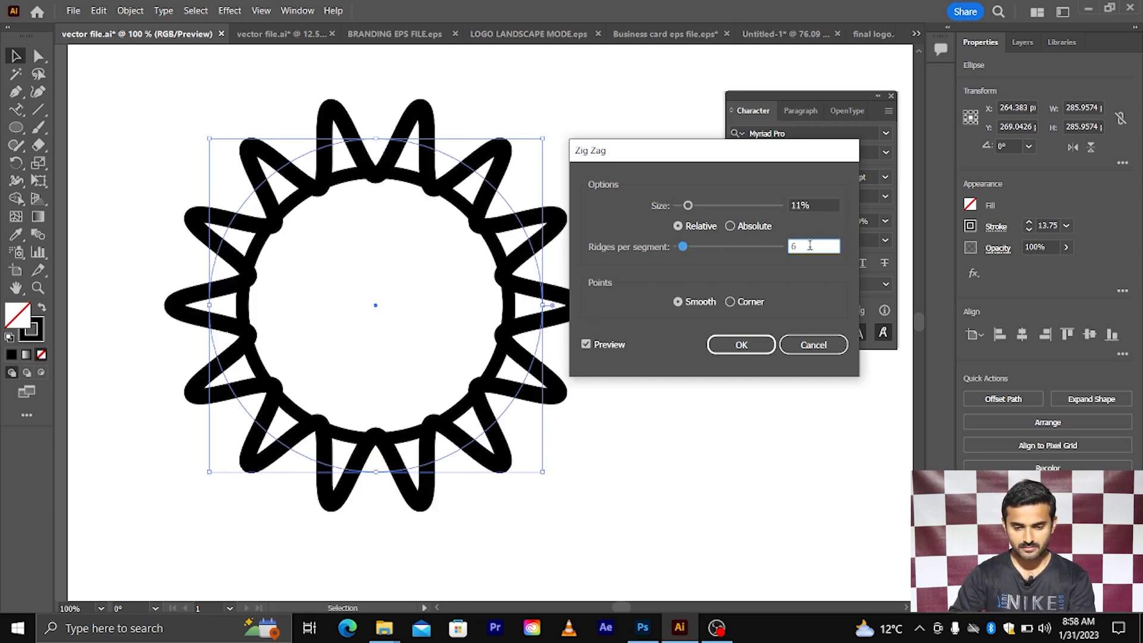
type("1")
- Set the Zig Zag size to 1% with 11 ridges per segment and apply the effect
left_click(791, 204)
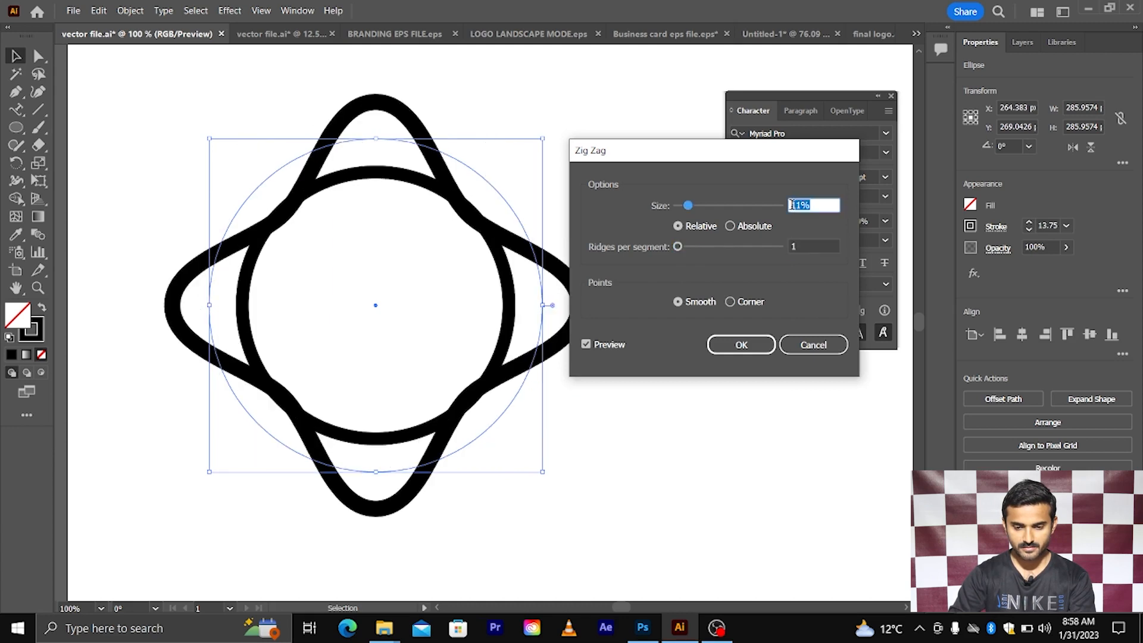
type("1")
key("Tab")
type("11")
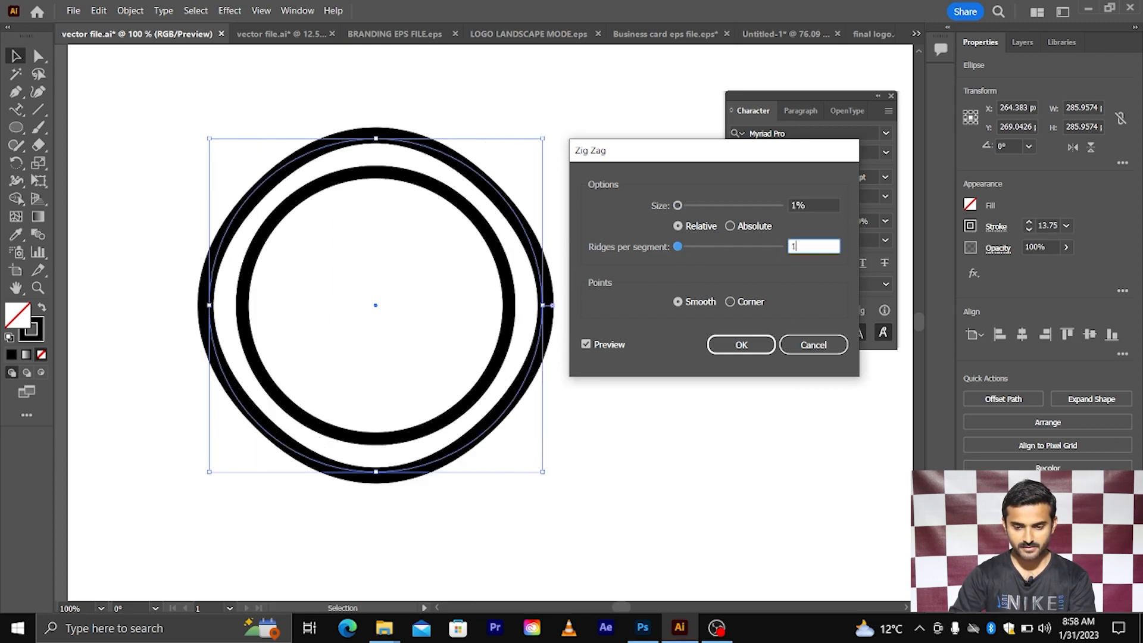
left_click(814, 204)
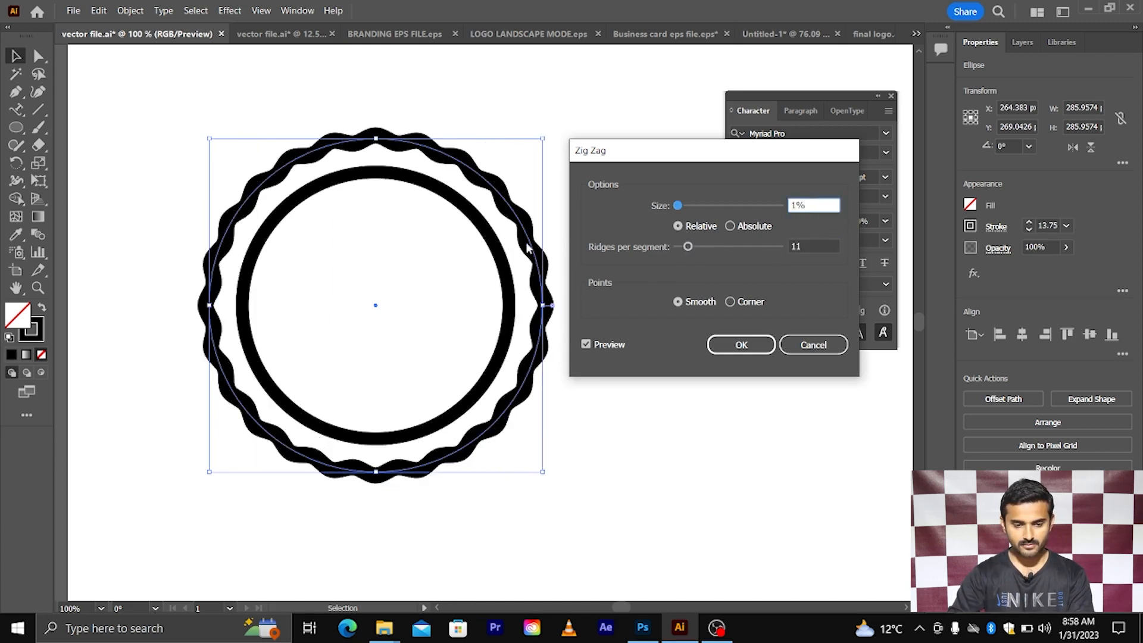
left_click(741, 345)
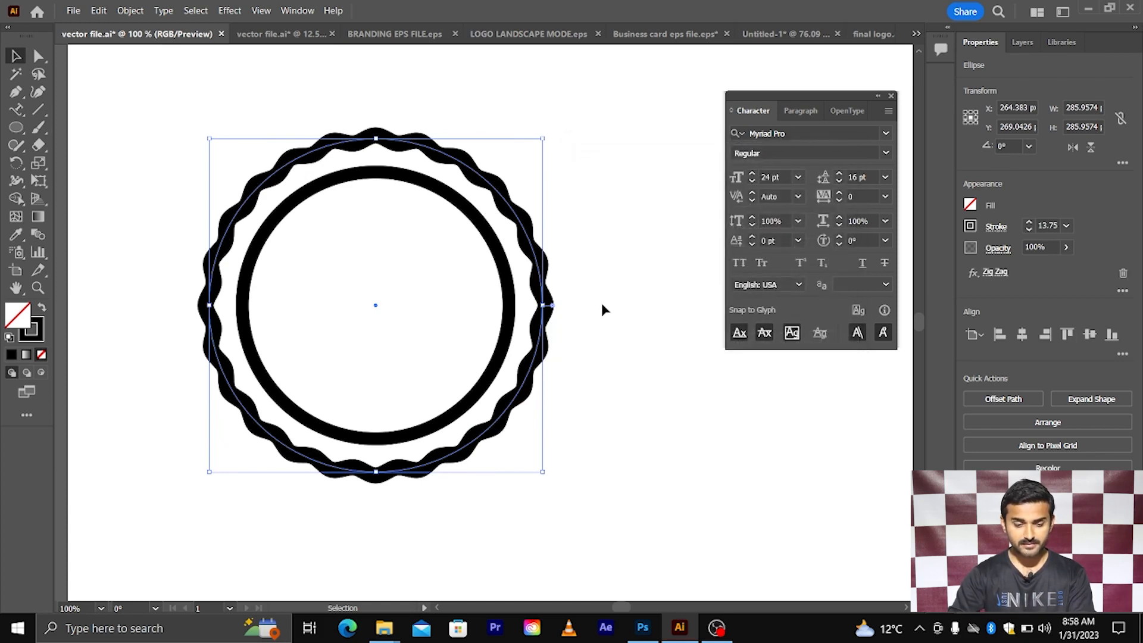
- Move the cyan and white logo group from outside the artboard onto the circular badge
scroll(605, 304, "down", 1)
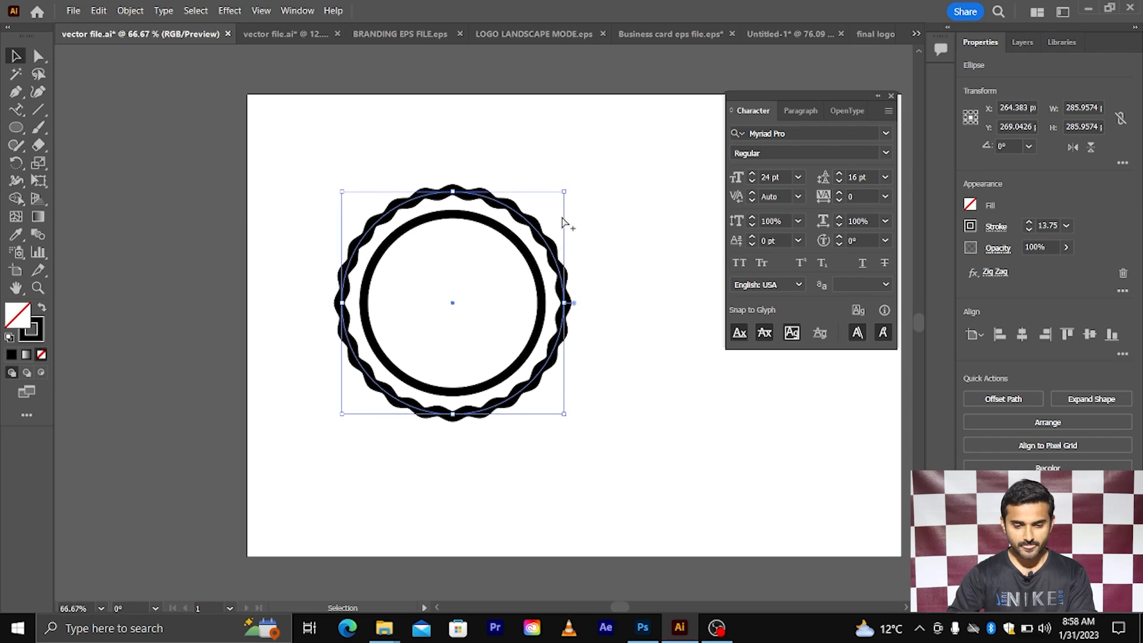
scroll(560, 214, "up", 2)
scroll(561, 216, "down", 1)
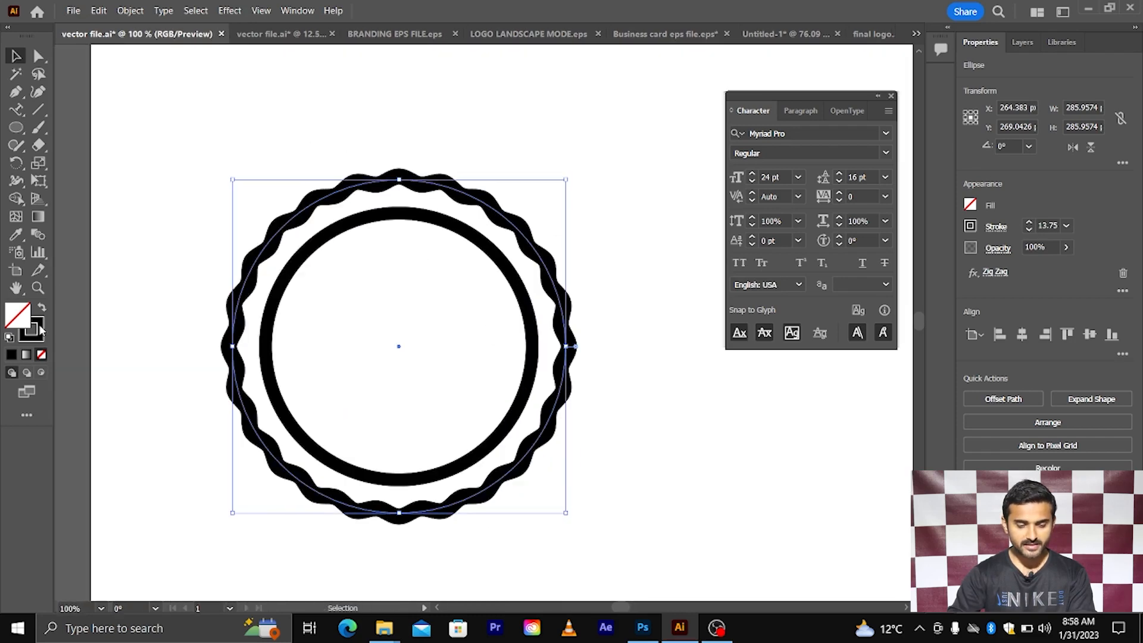
scroll(302, 322, "down", 7)
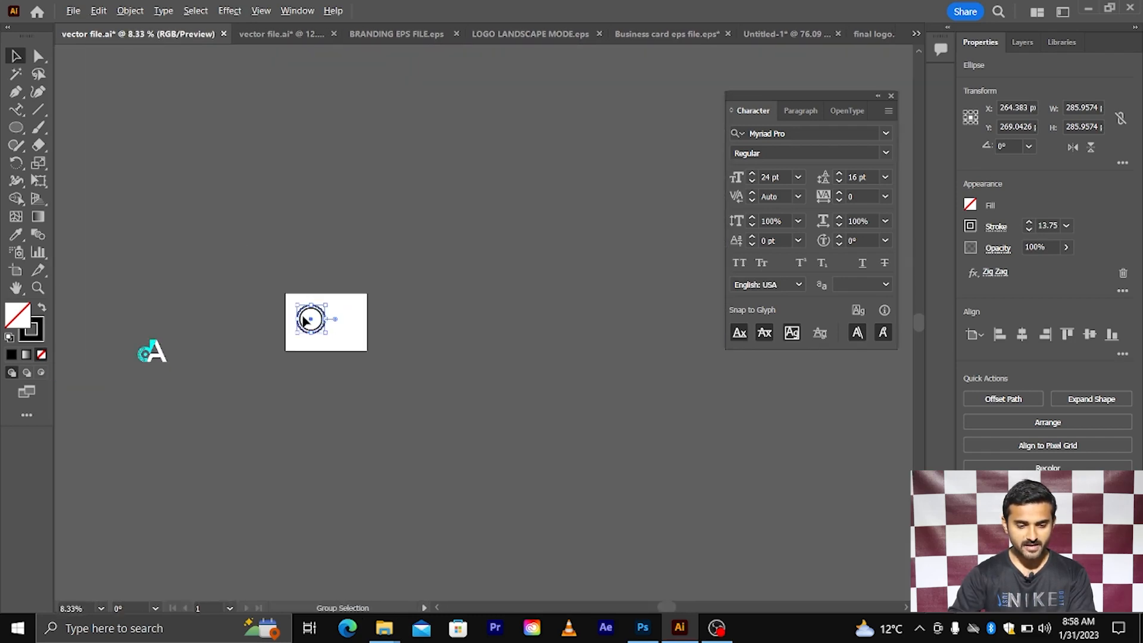
scroll(130, 385, "up", 3)
left_click(233, 313)
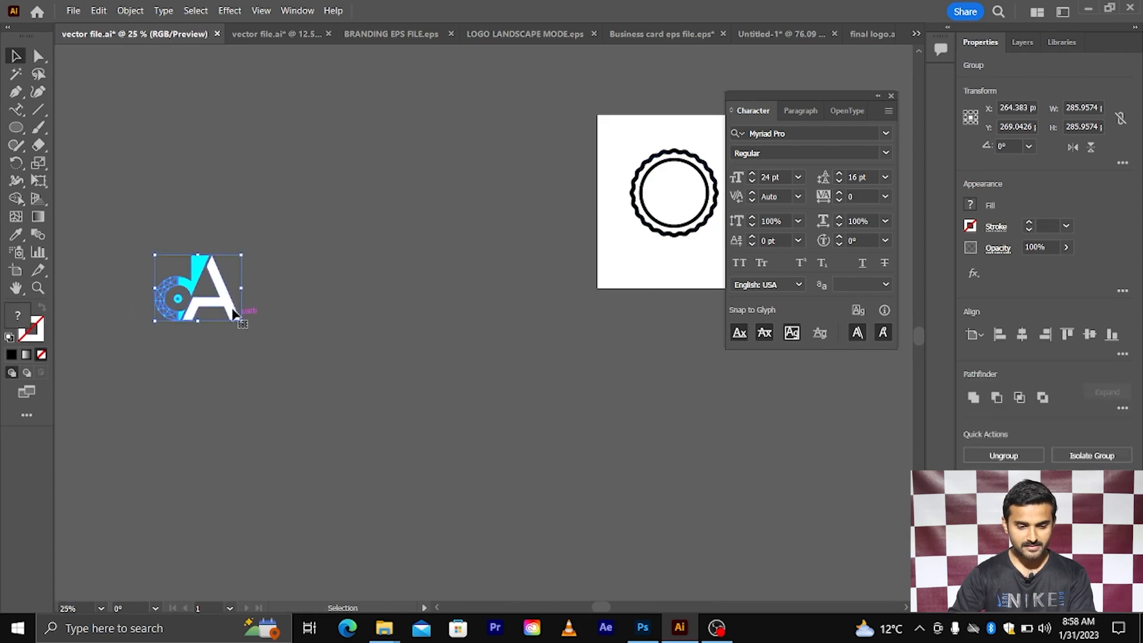
left_click_drag(233, 312, 394, 356)
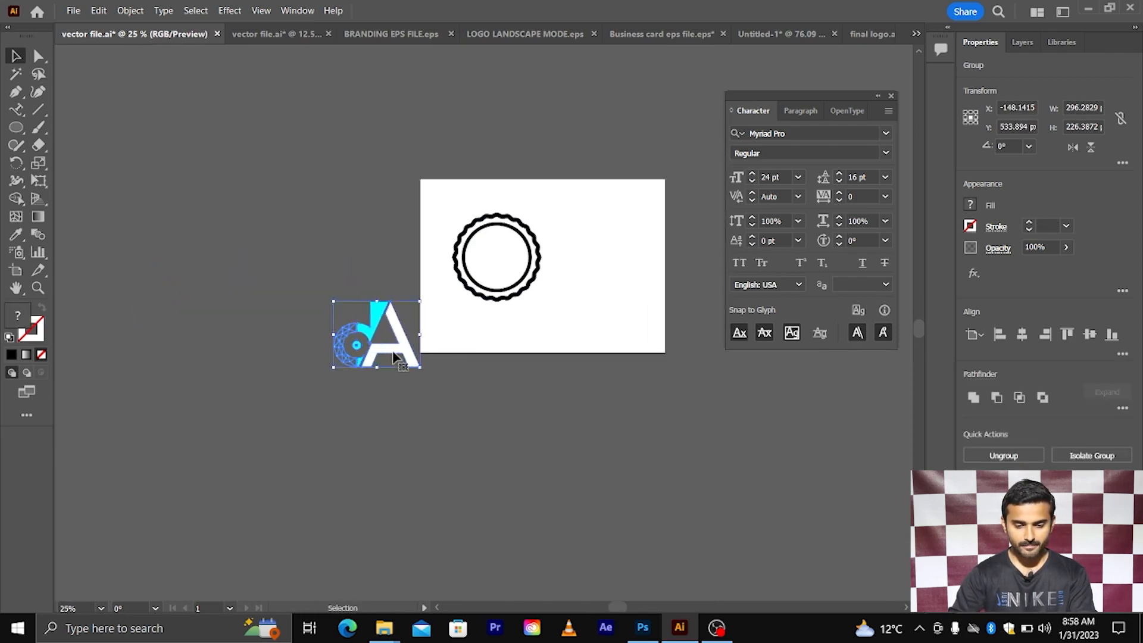
left_click(417, 354)
left_click(415, 338)
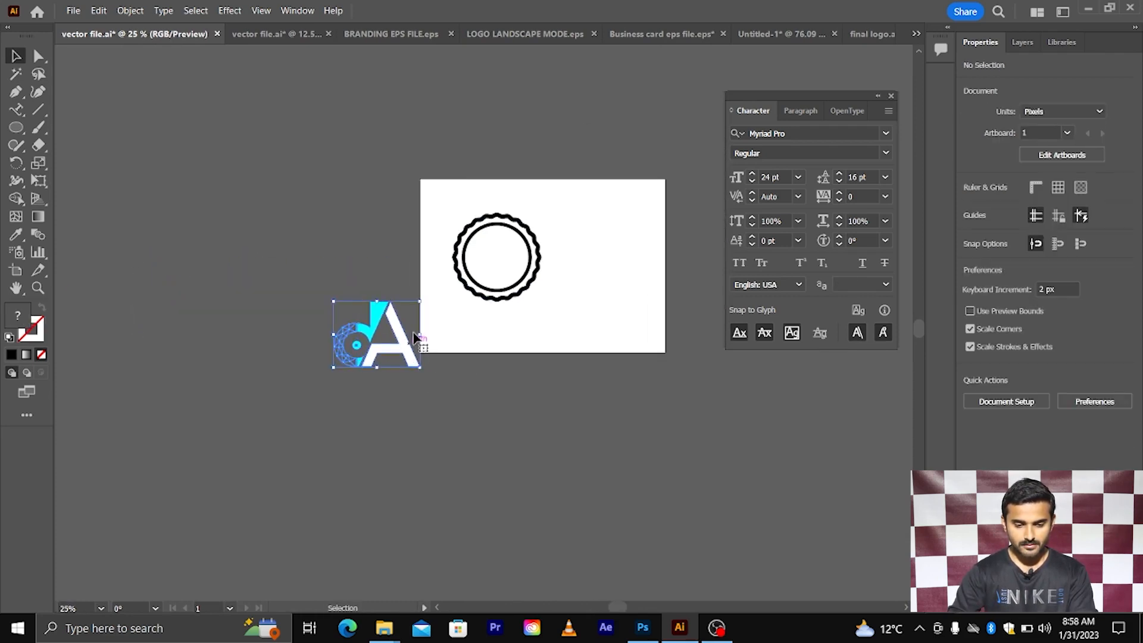
left_click_drag(415, 337, 527, 264)
- Scale the logo down to about 157 px wide and place it inside the badge's inner ring
scroll(527, 265, "up", 2)
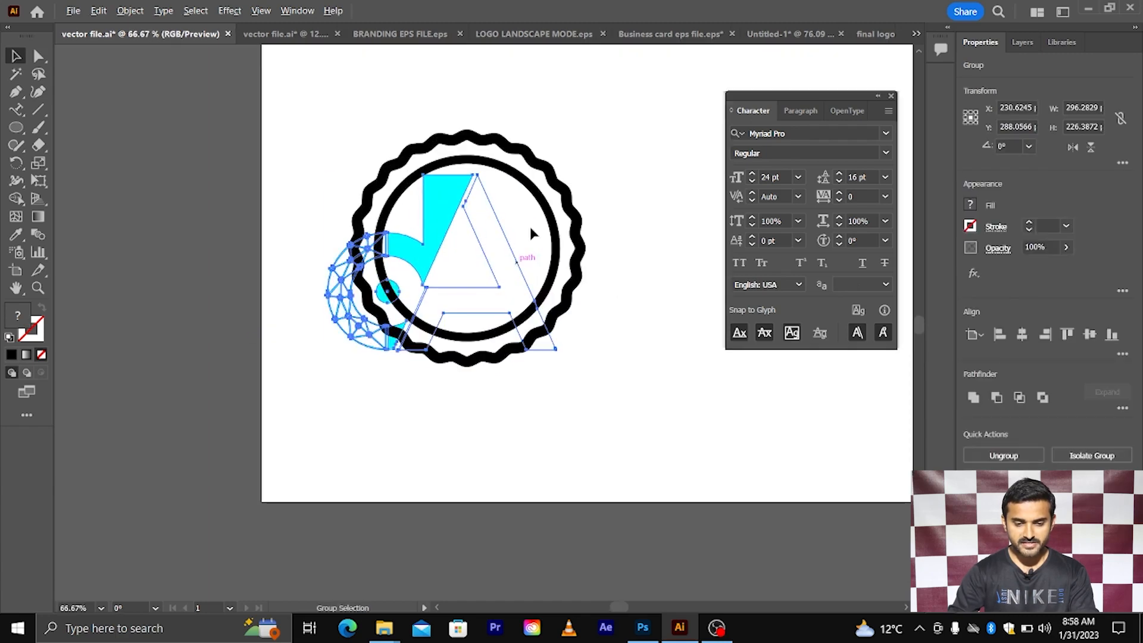
left_click_drag(556, 173, 503, 216)
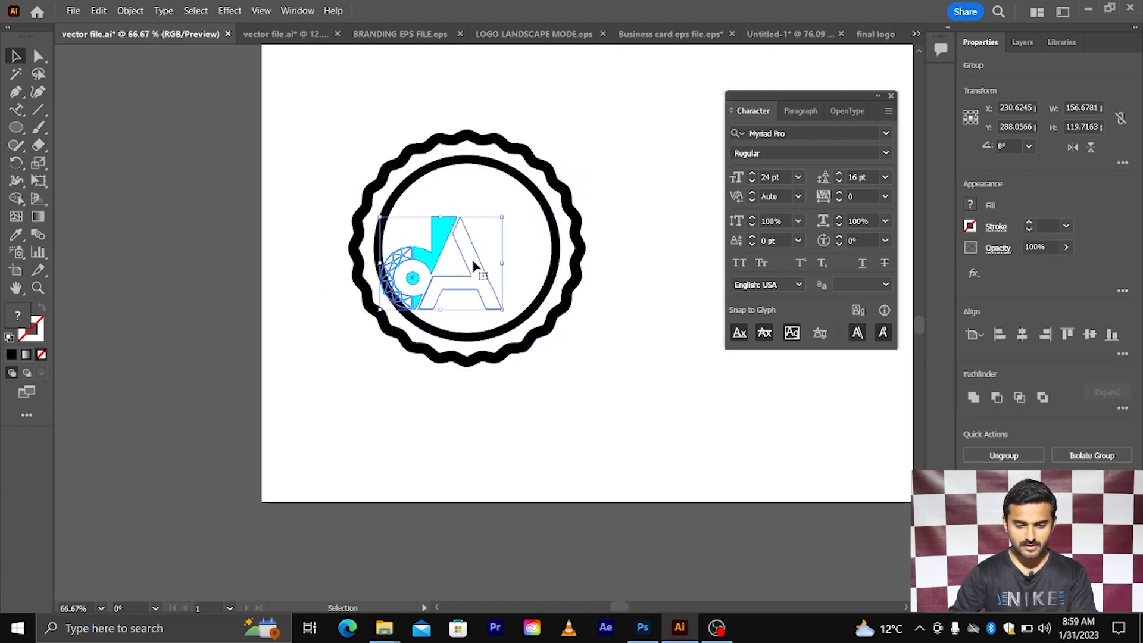
left_click_drag(474, 266, 494, 244)
- Ungroup the logo inside the badge and select only its white letter A
left_click(515, 250)
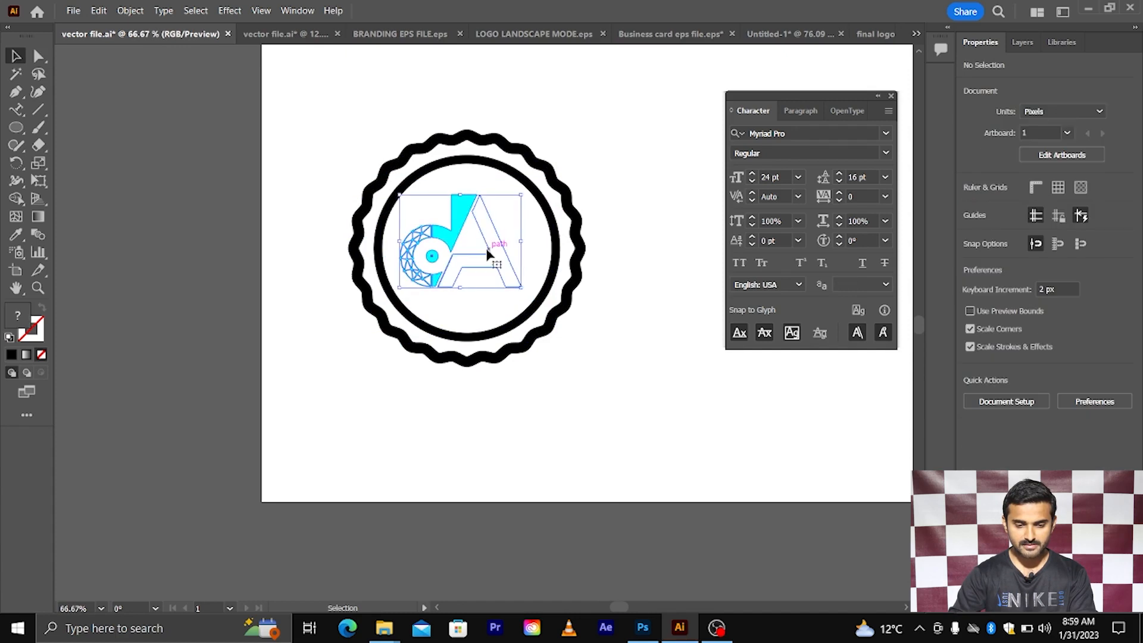
right_click(487, 255)
left_click(524, 413)
left_click(518, 375)
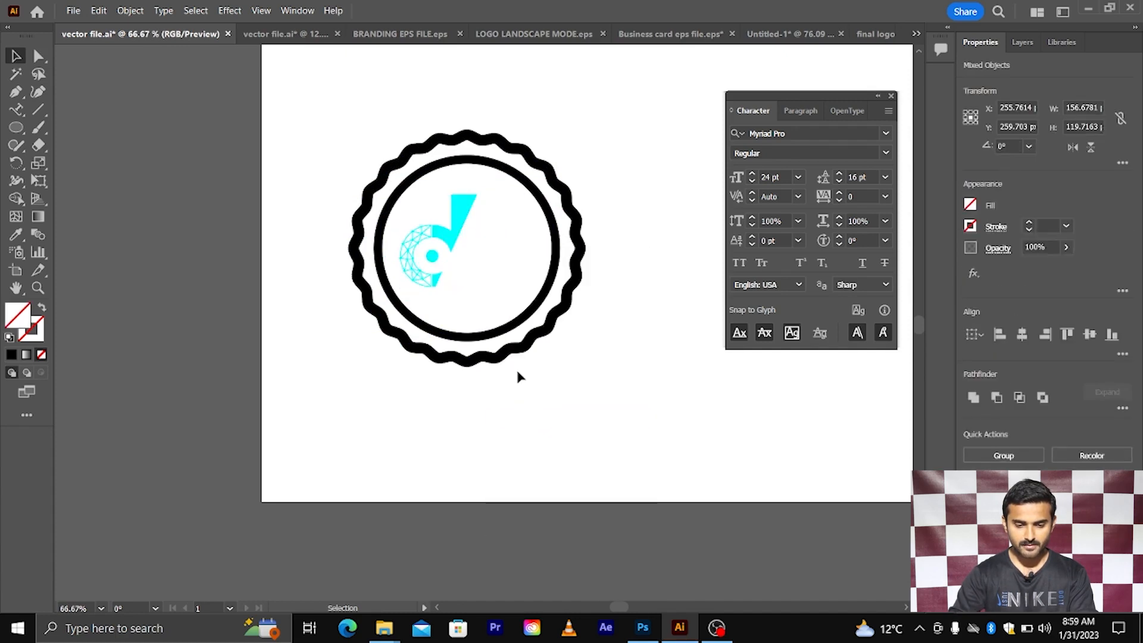
left_click(499, 236)
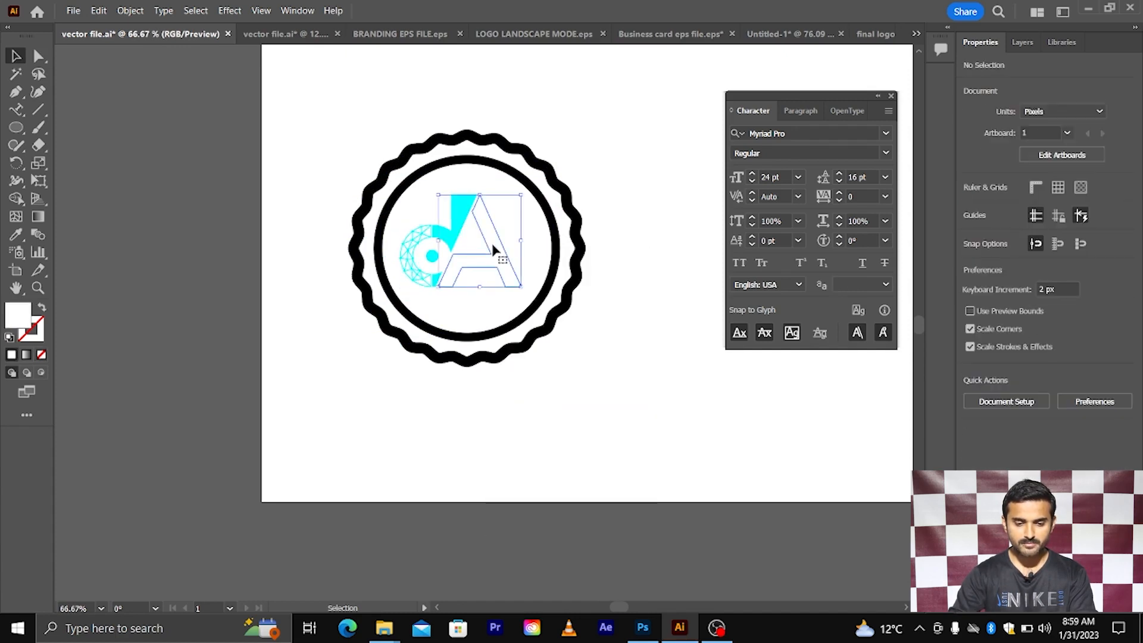
- Fill the logo's letter A with black and deselect it
double_click(17, 313)
left_click_drag(696, 377, 758, 479)
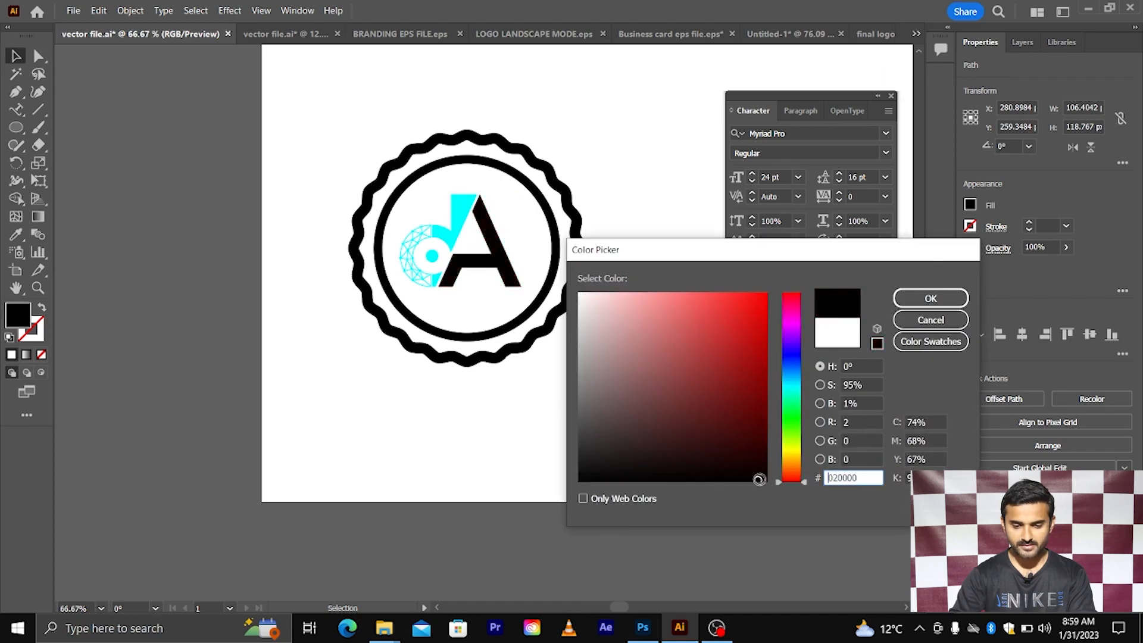
left_click(931, 299)
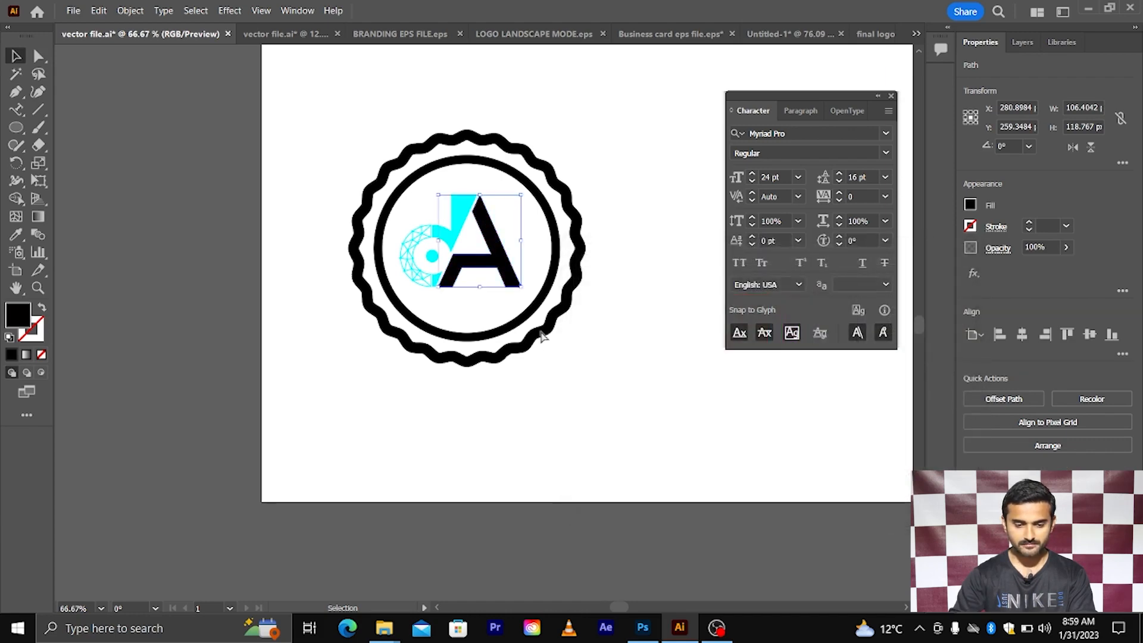
scroll(543, 334, "right", 2)
key("ctrl+shift+a")
- Group the cyan parts and the letter A of the logo, scale the group to about 98 px wide and centre it in the badge
scroll(420, 219, "up", 1)
left_click(357, 252)
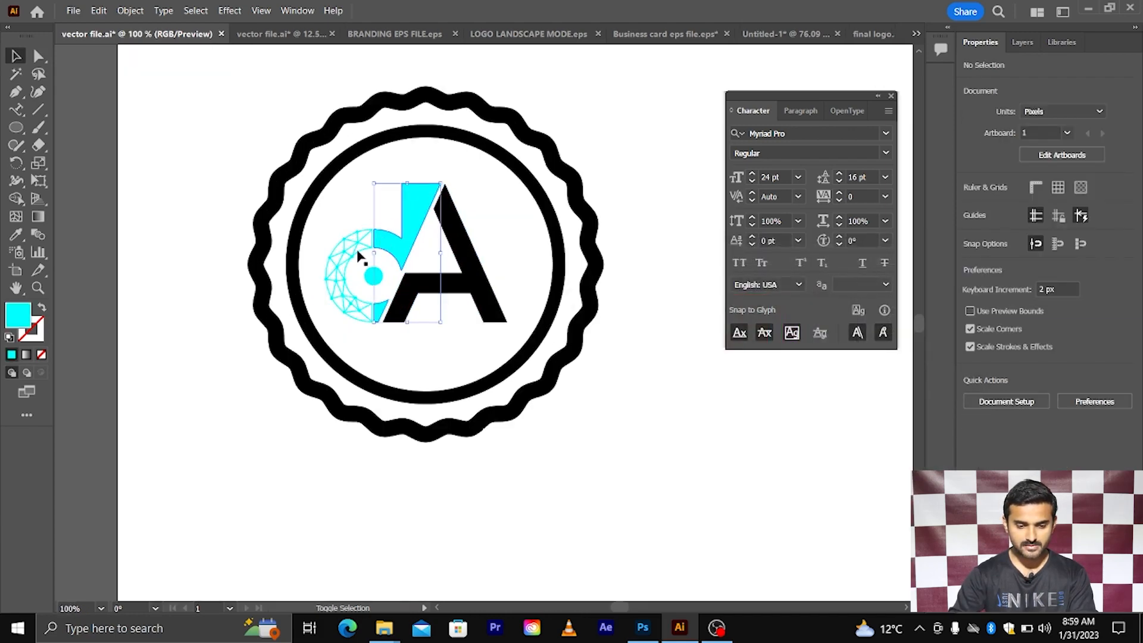
left_click(452, 294, "shift")
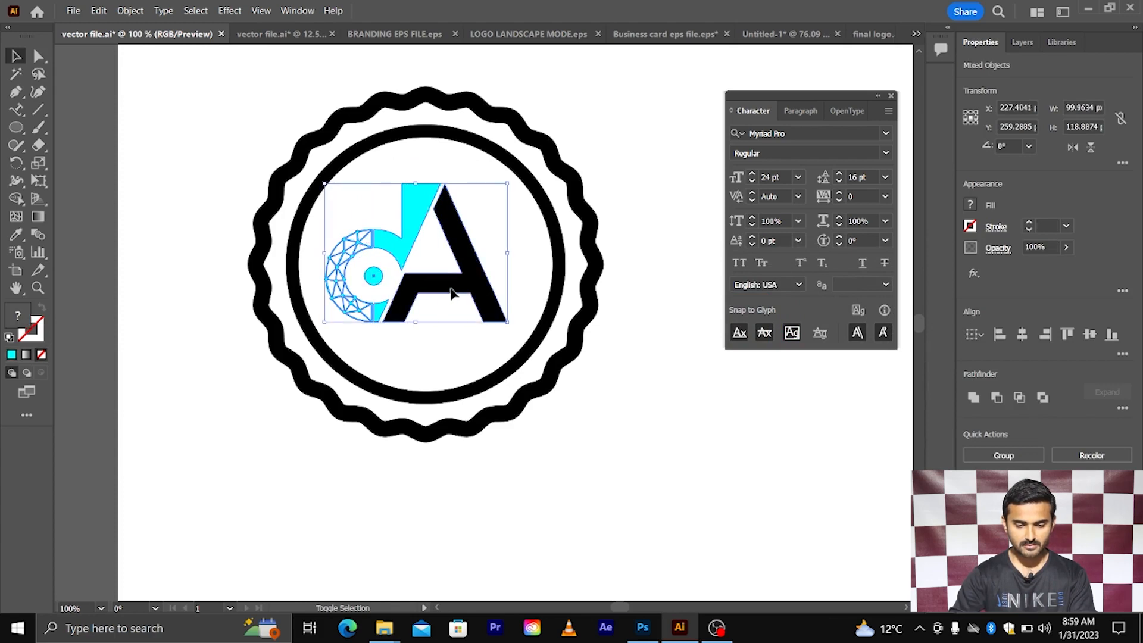
key("ctrl+g")
left_click_drag(457, 289, 464, 287)
left_click_drag(512, 185, 511, 212)
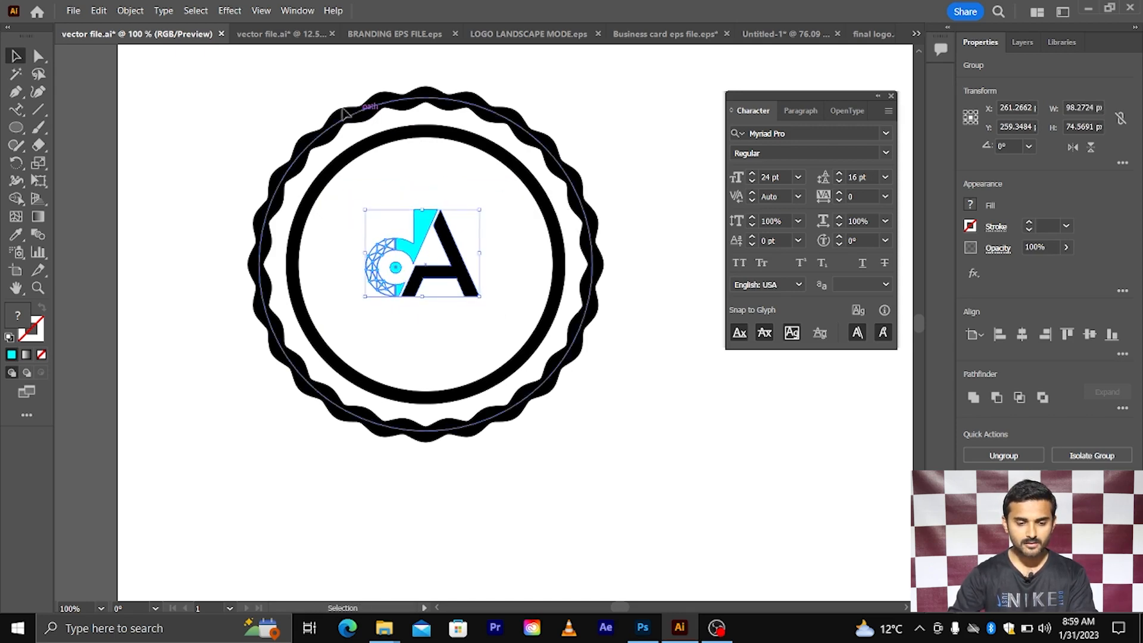
- Enlarge the wavy outer ring and the inner ring together around their shared centre to leave more room around the logo
left_click(384, 140)
scroll(391, 173, "down", 1)
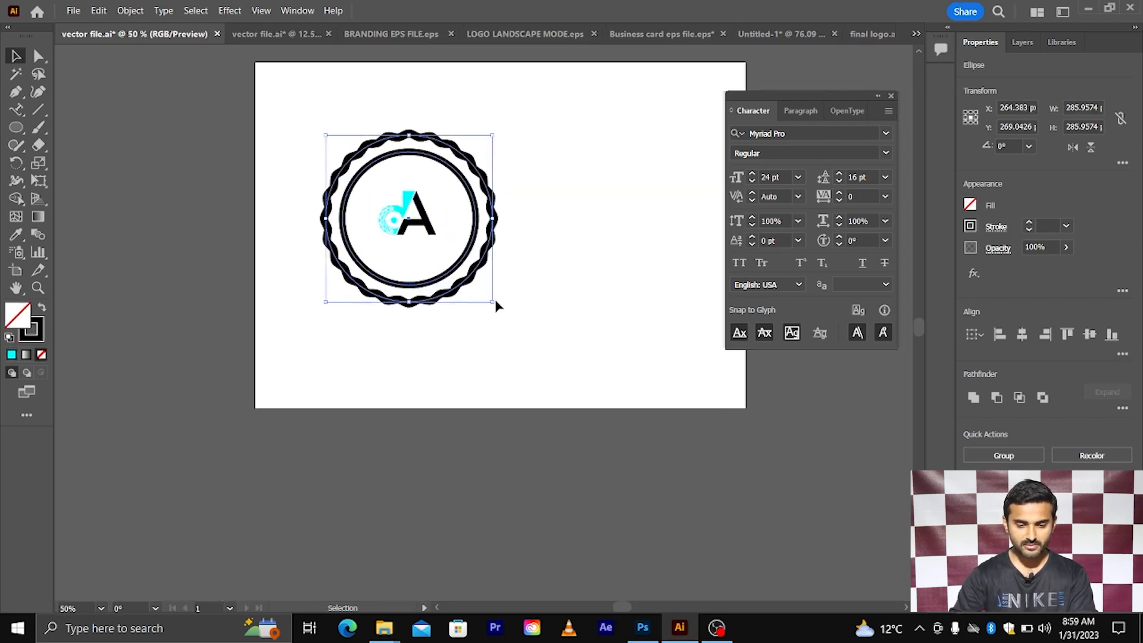
left_click_drag(491, 302, 528, 332)
left_click(487, 344)
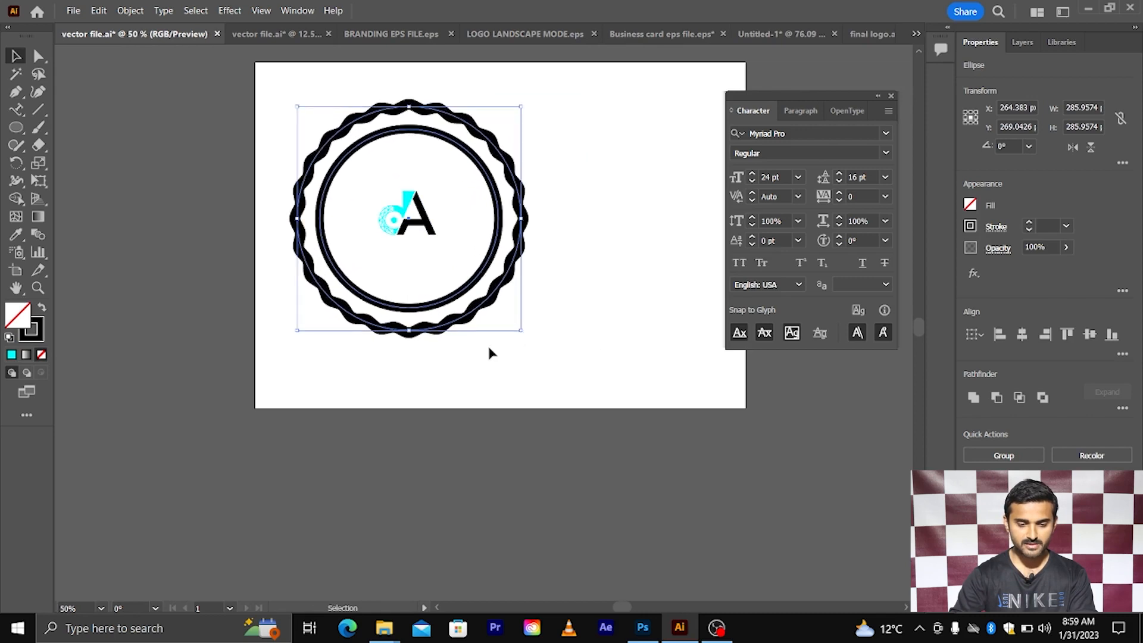
scroll(402, 280, "up", 1)
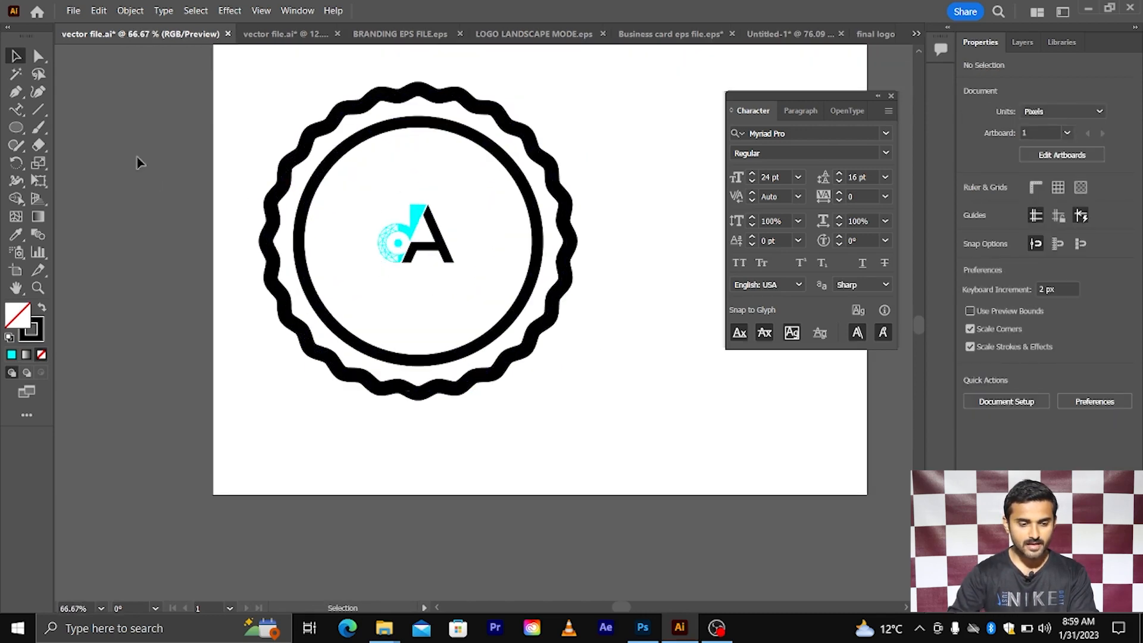
- Draw a thin circle about 222 px in diameter between the logo and the inner ring, and align it with the badge's centre
left_click(16, 127)
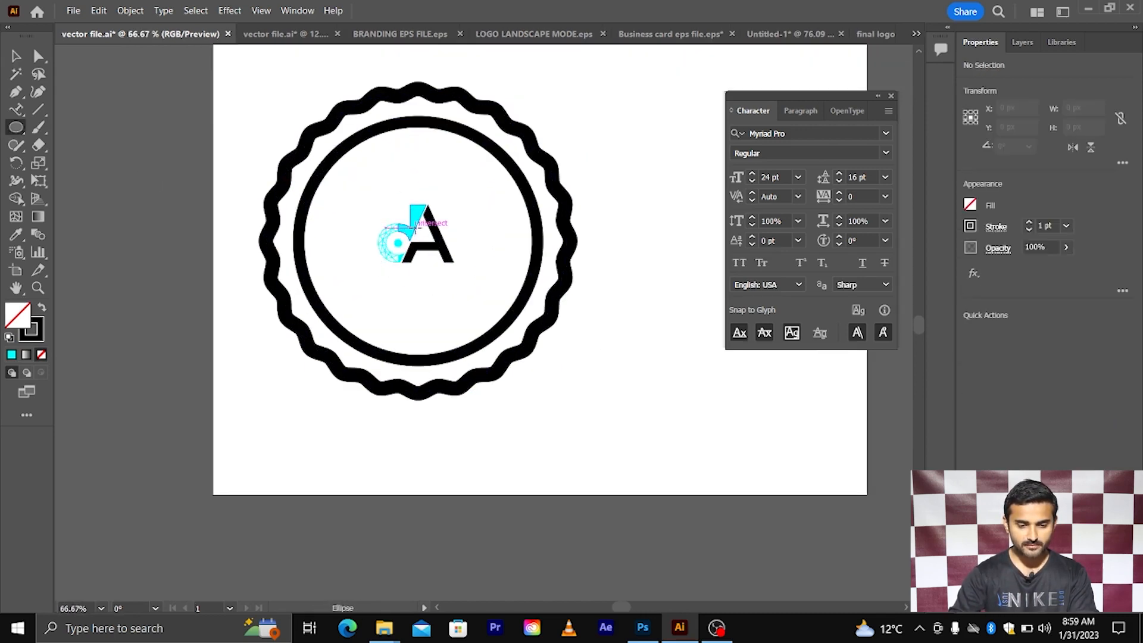
left_click_drag(418, 231, 505, 317)
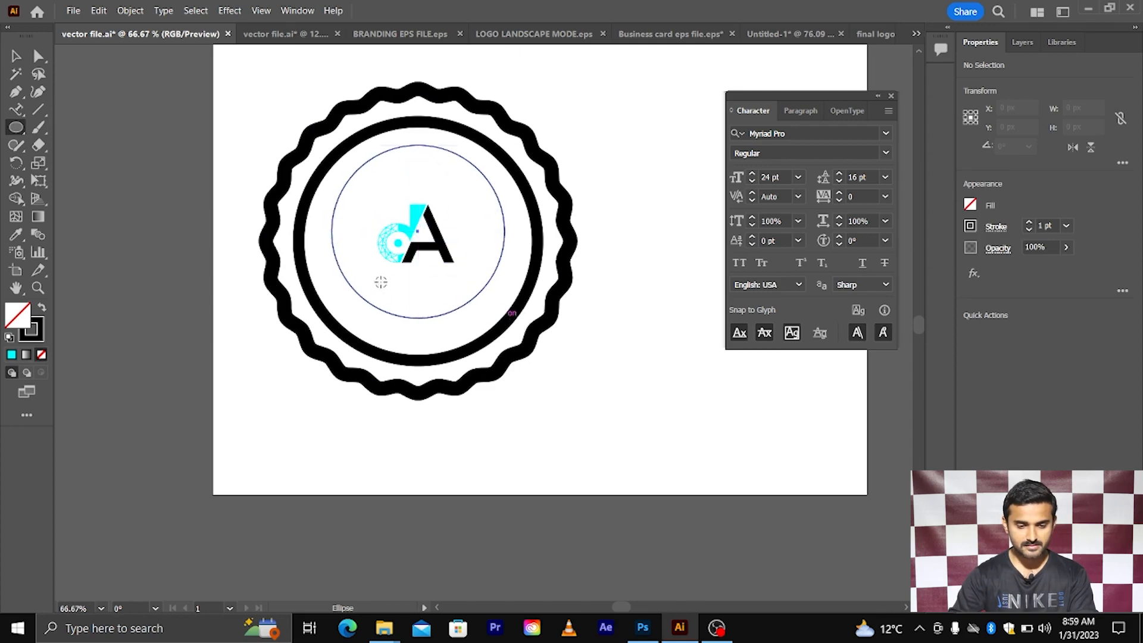
left_click(15, 55)
left_click(188, 109)
scroll(429, 171, "up", 1)
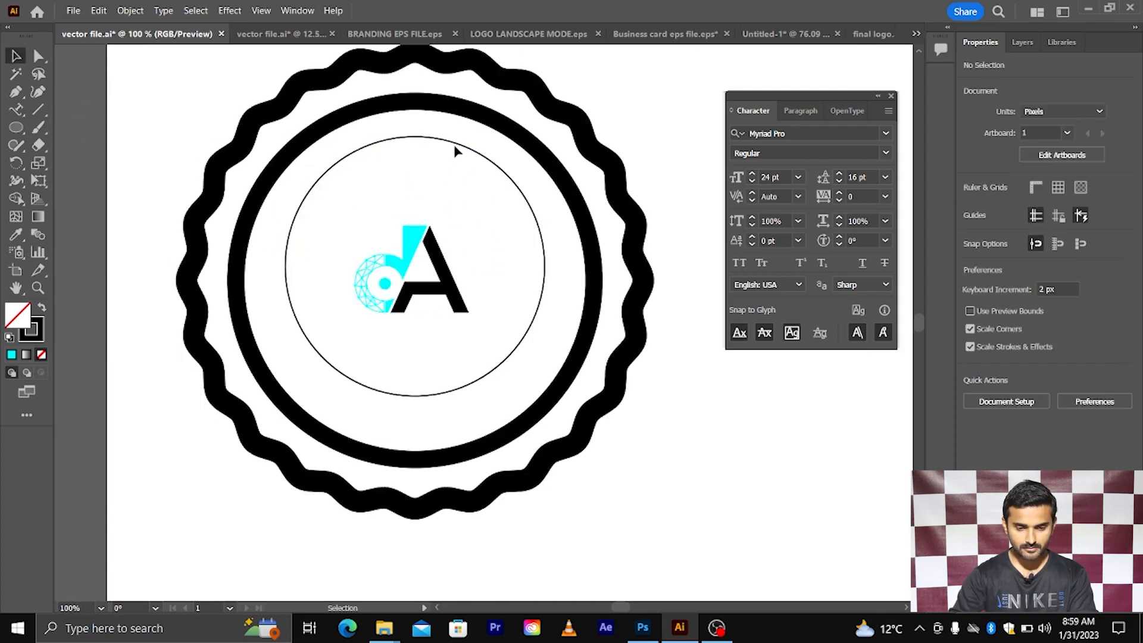
mouse_move(458, 152)
left_mouse_down()
mouse_move(456, 169)
mouse_move(455, 159)
left_mouse_up()
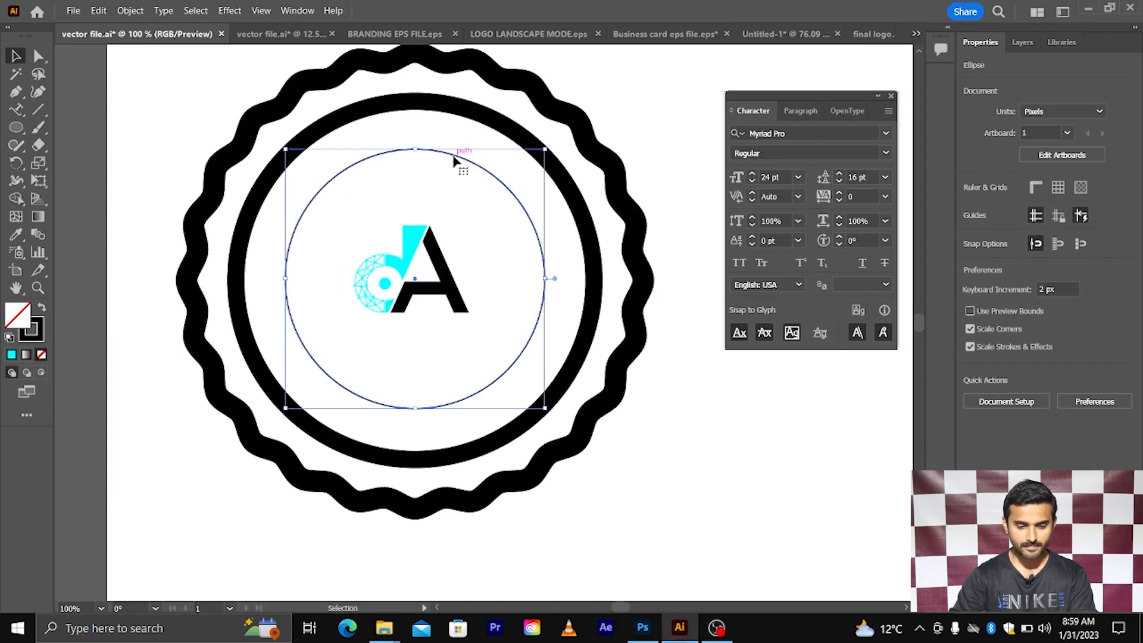
- Place the text "DIGITAL ATEEQUE" along the thin circle with the Type on a Path tool
left_click(39, 334)
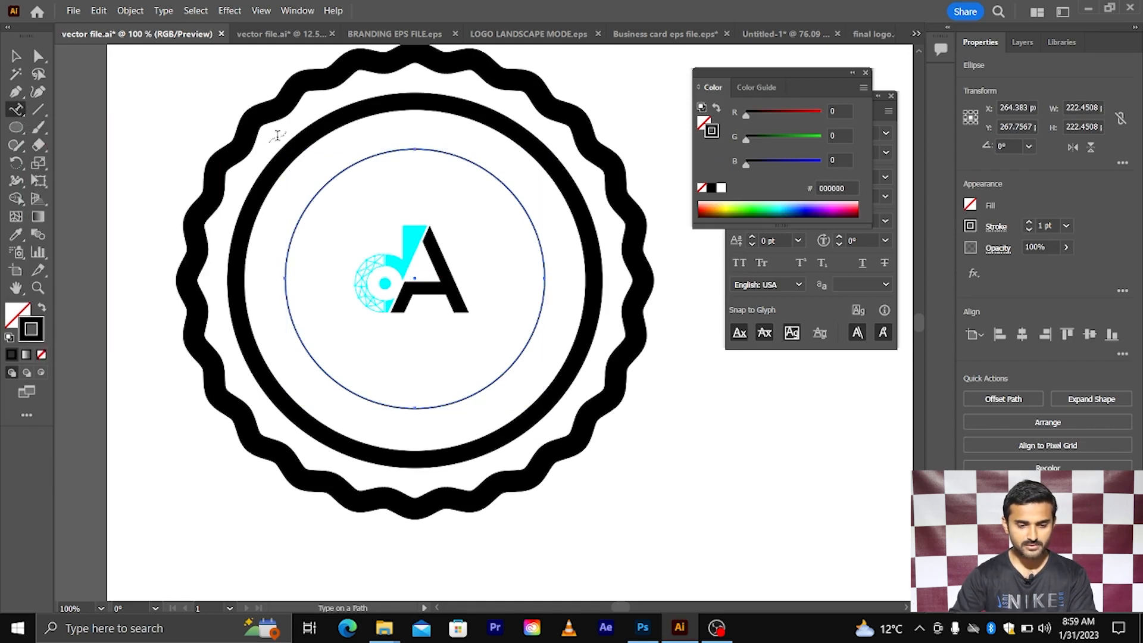
left_click(366, 154)
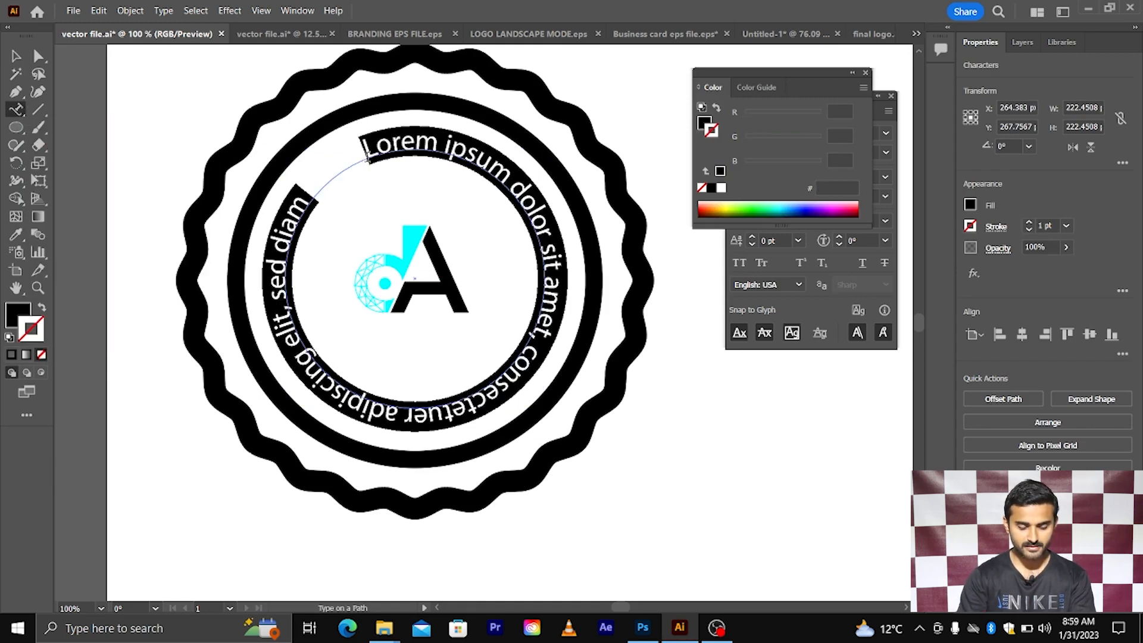
type("di")
key("BackSpace")
key("BackSpace")
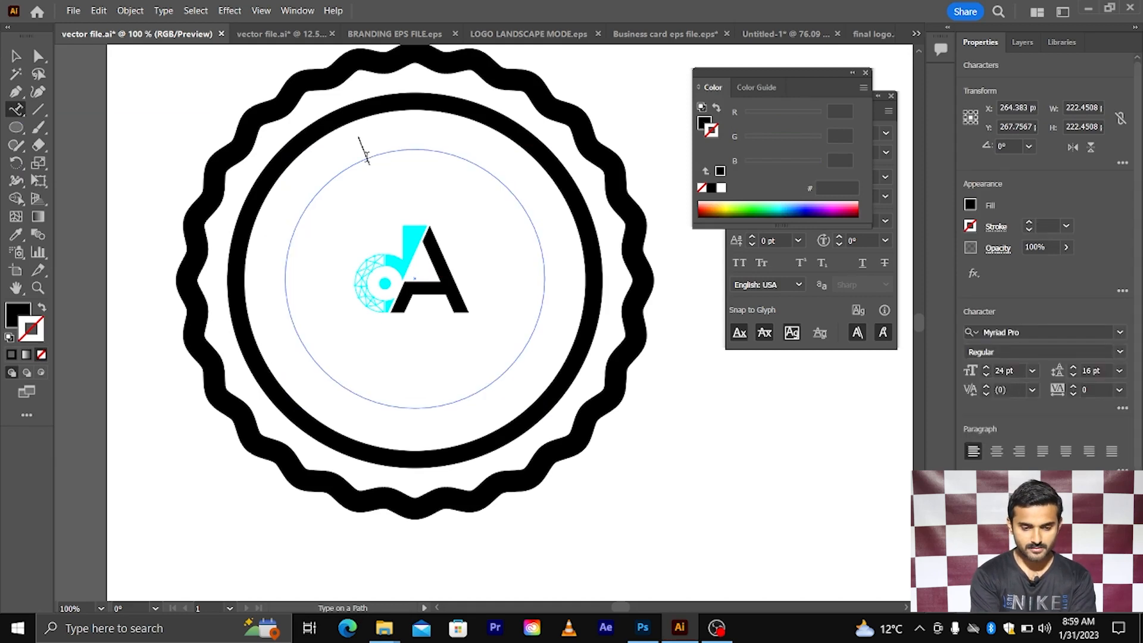
type("DIGITAL")
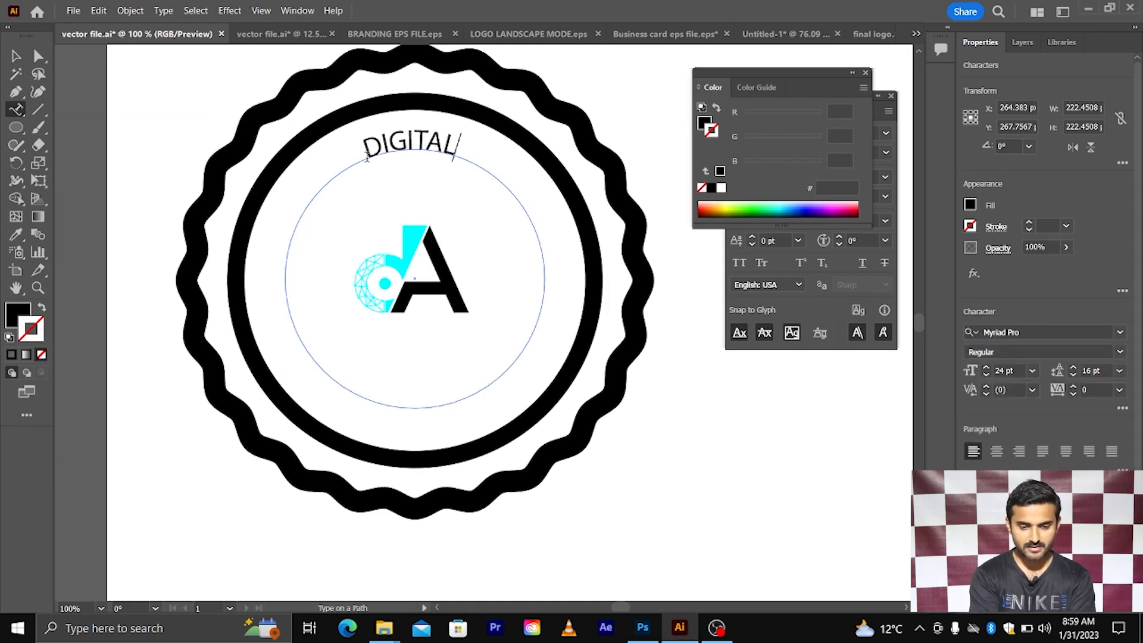
type(" ATEEQUE")
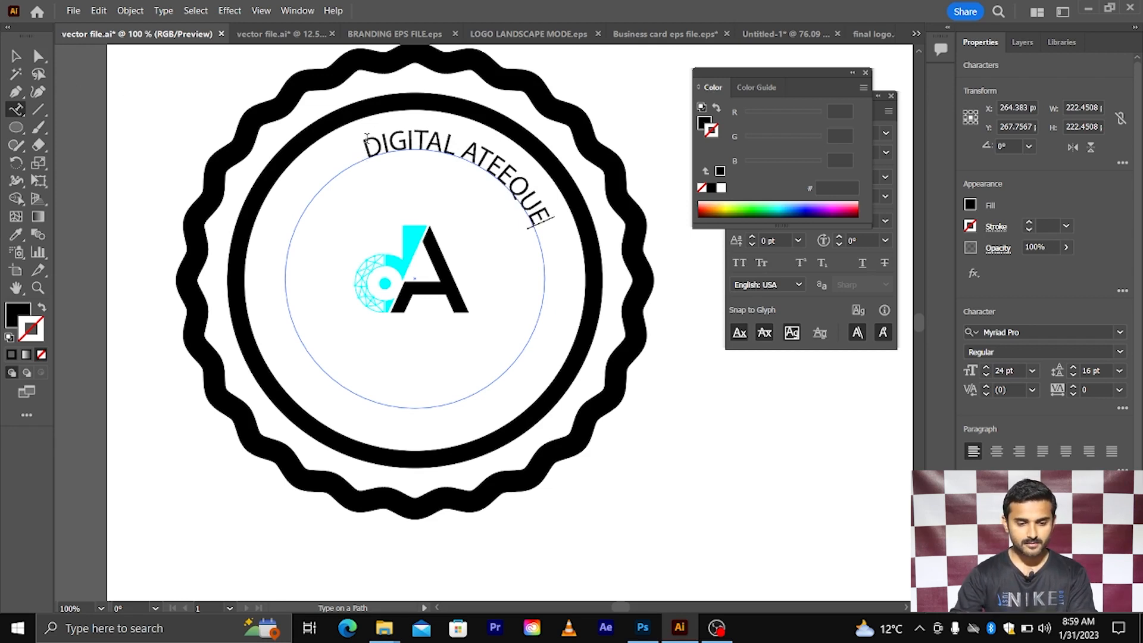
key("Escape")
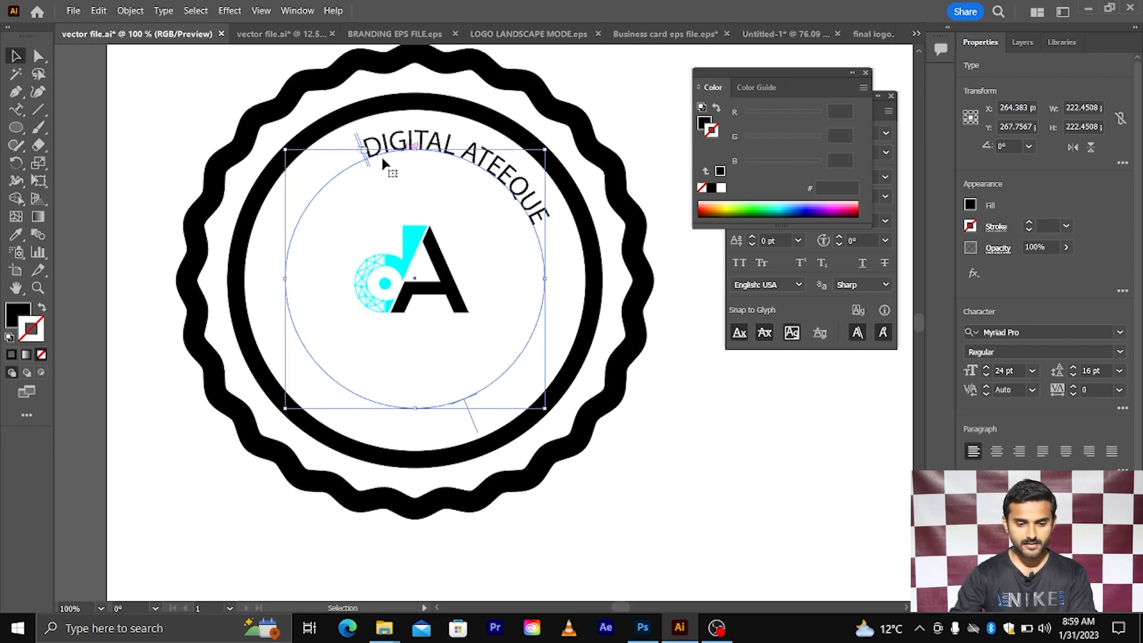
- Set the circular text's font to Nexa Heavy and its size to 30 pt
scroll(368, 168, "up", 2)
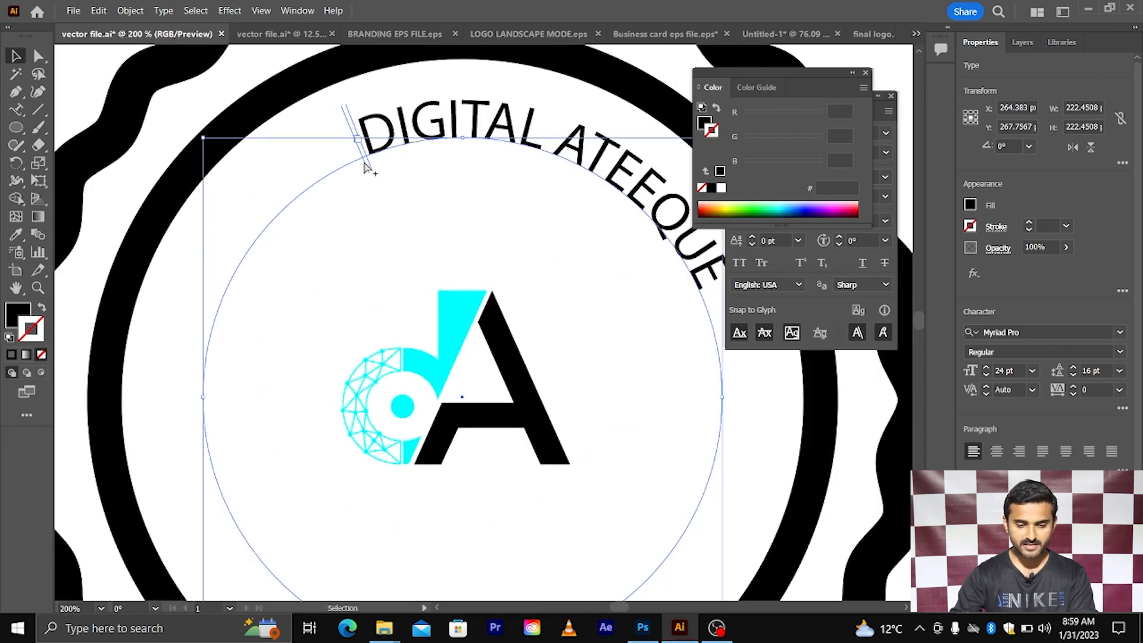
scroll(367, 169, "down", 1)
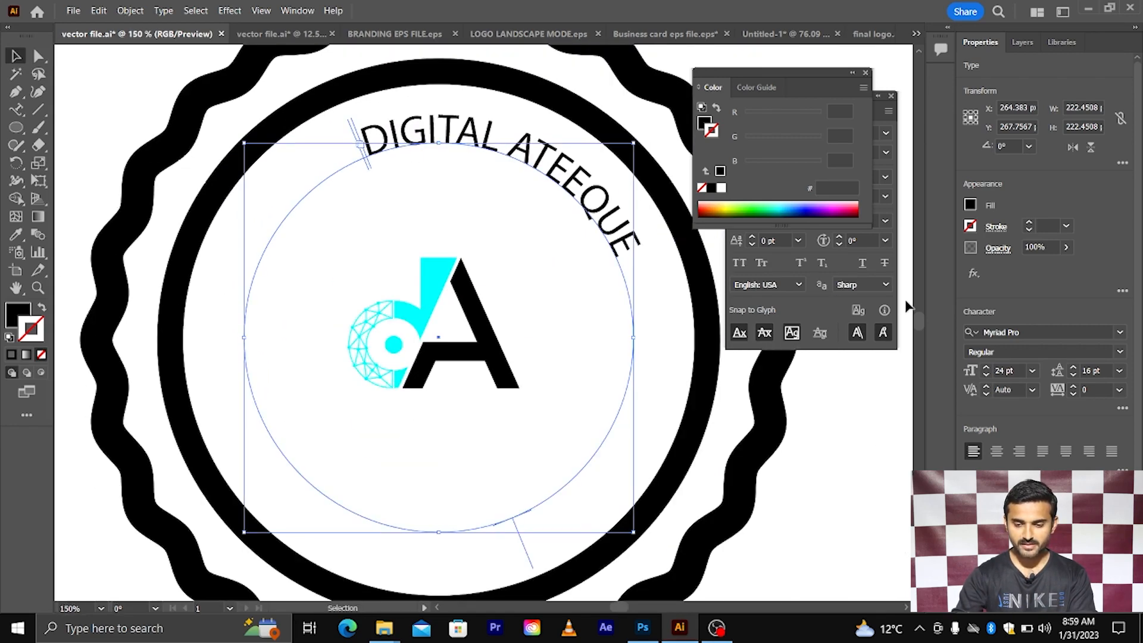
left_click(1012, 332)
type("NEW")
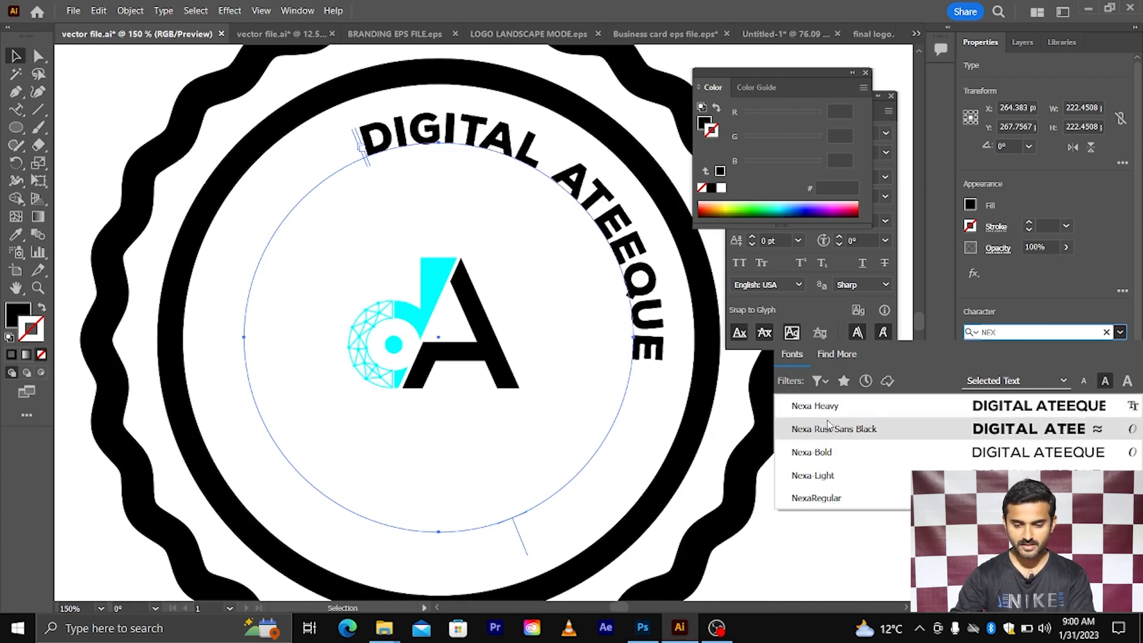
left_click(826, 407)
scroll(605, 289, "right", 2)
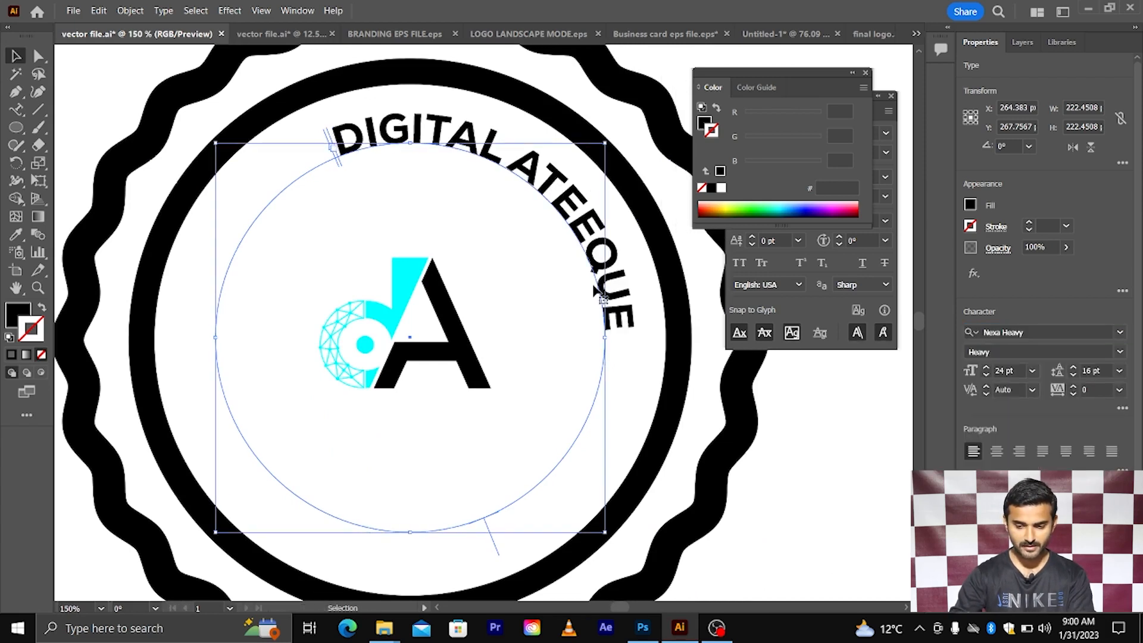
left_click(1015, 370)
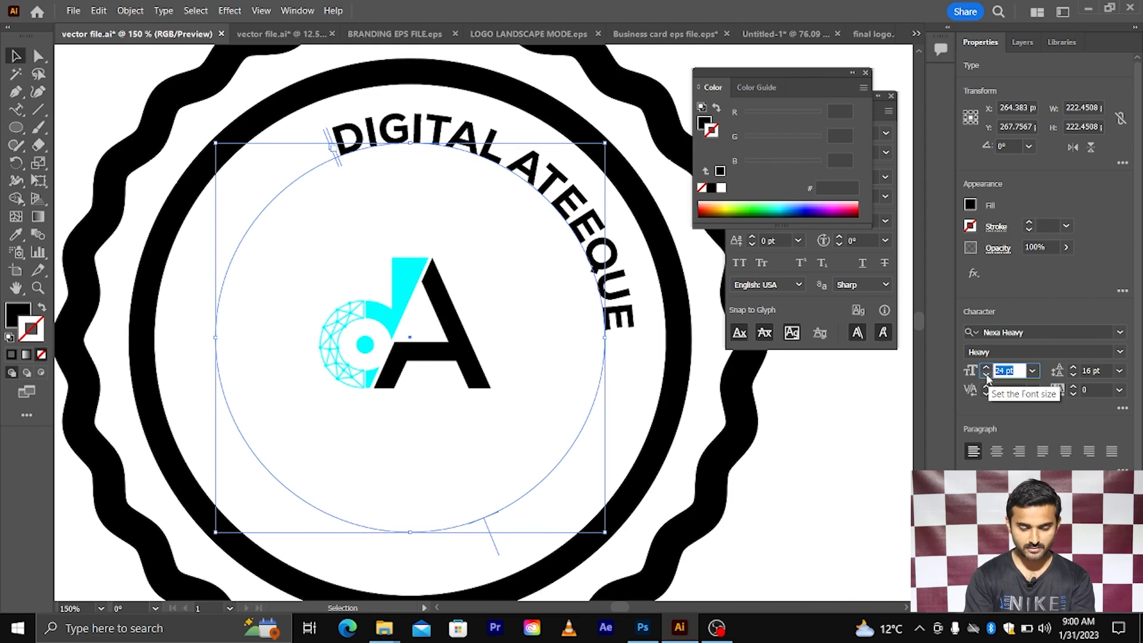
left_click(986, 372)
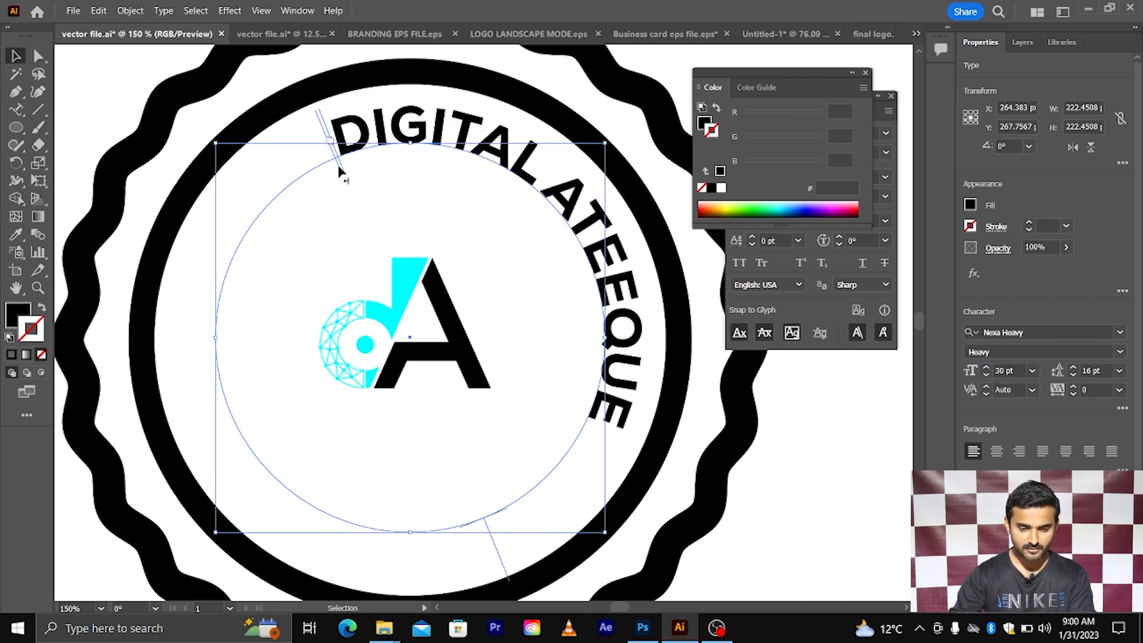
- Pull the path text's end bracket in to the last letter and slide the text along the circle to centre it above the logo
left_click_drag(337, 164, 594, 420)
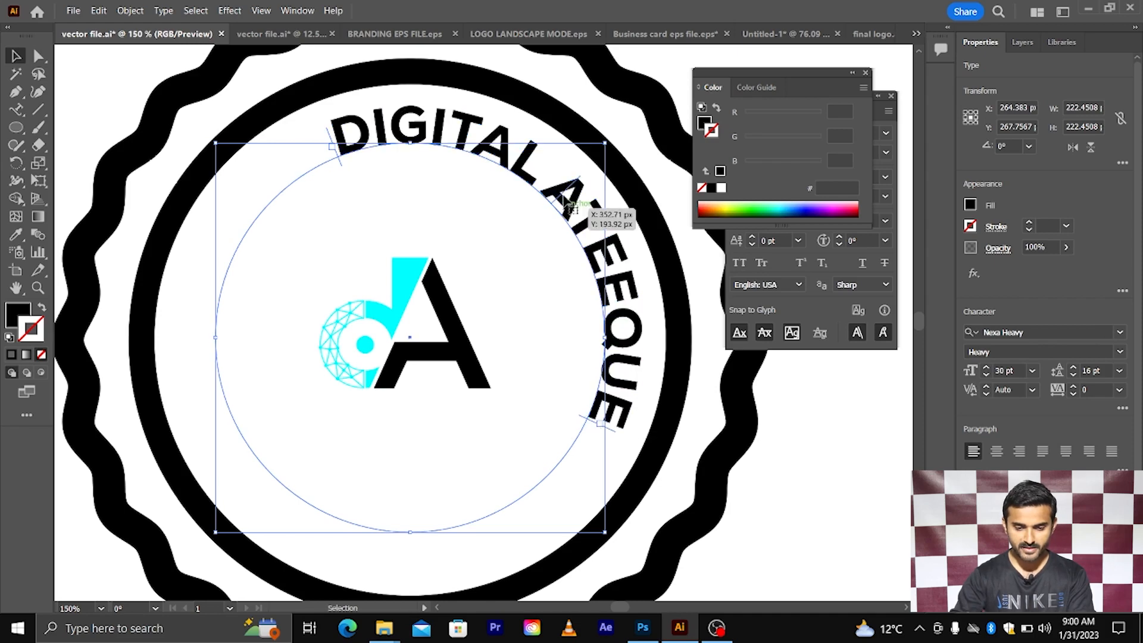
scroll(574, 188, "up", 1)
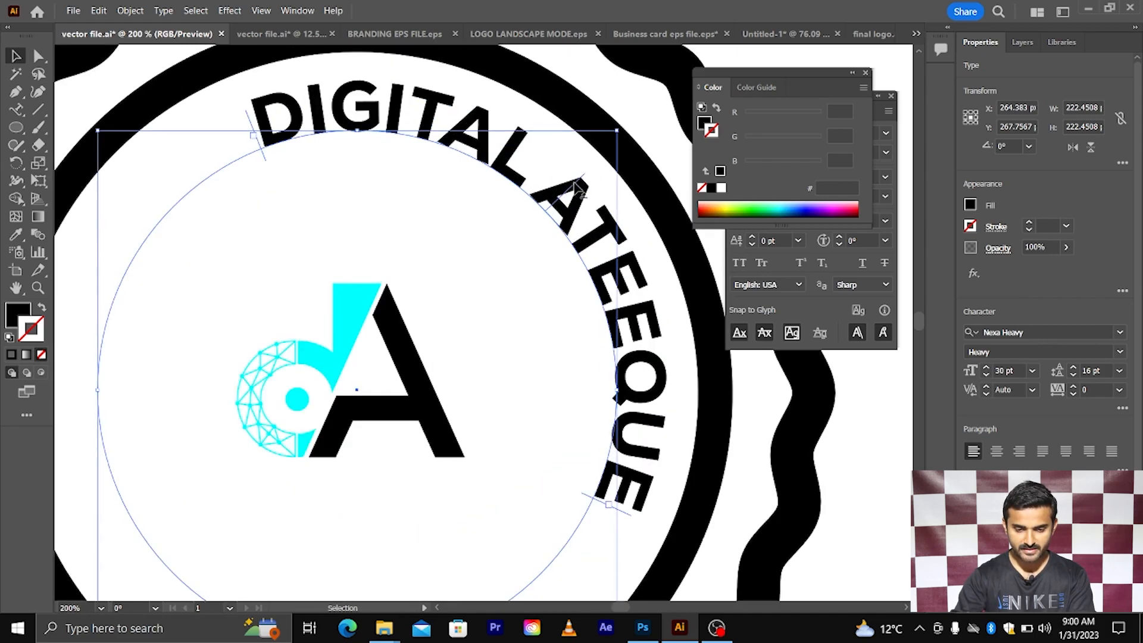
left_click_drag(576, 186, 359, 106)
scroll(451, 227, "down", 2)
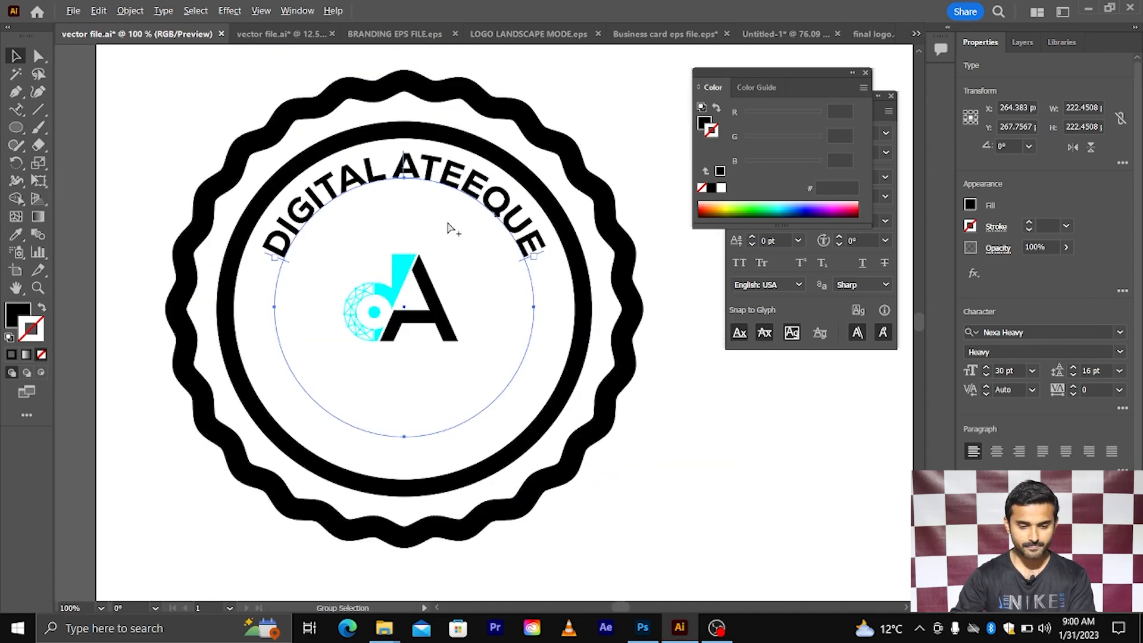
left_click(442, 223)
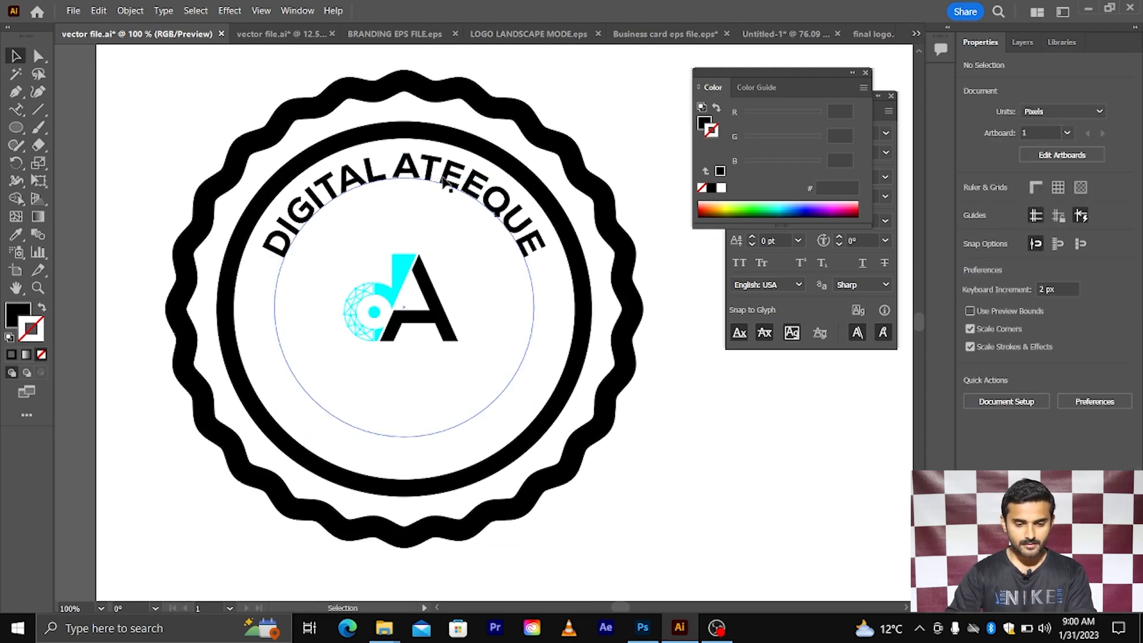
- Set the circular text's tracking to 100 and extend its end bracket along the circle until both words fit
left_click(447, 182)
scroll(344, 201, "up", 4)
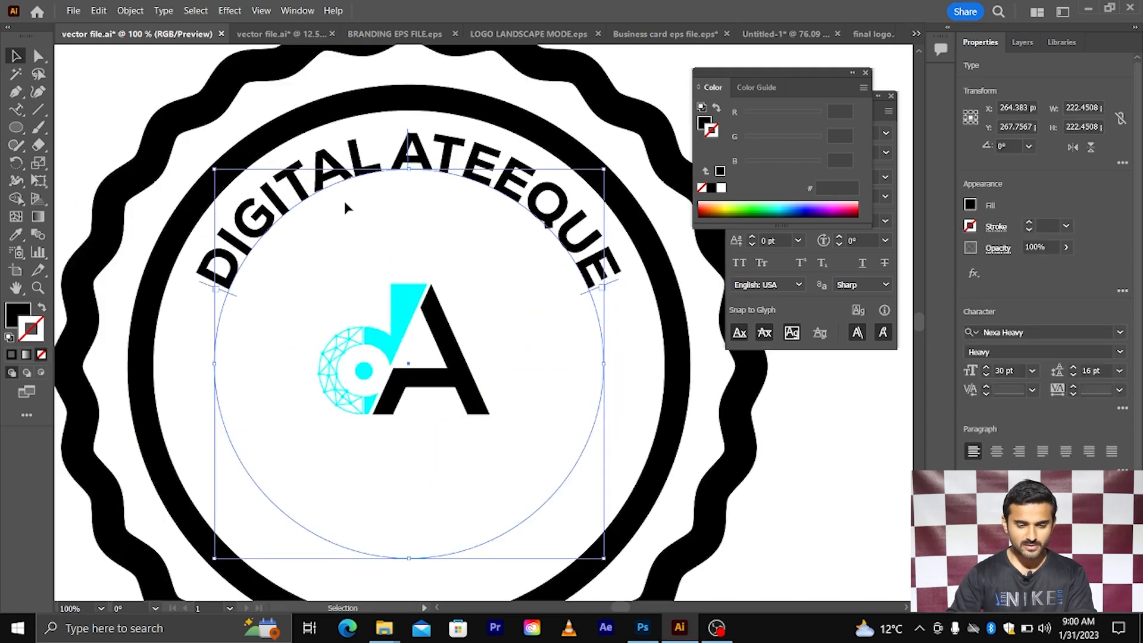
scroll(271, 221, "down", 1)
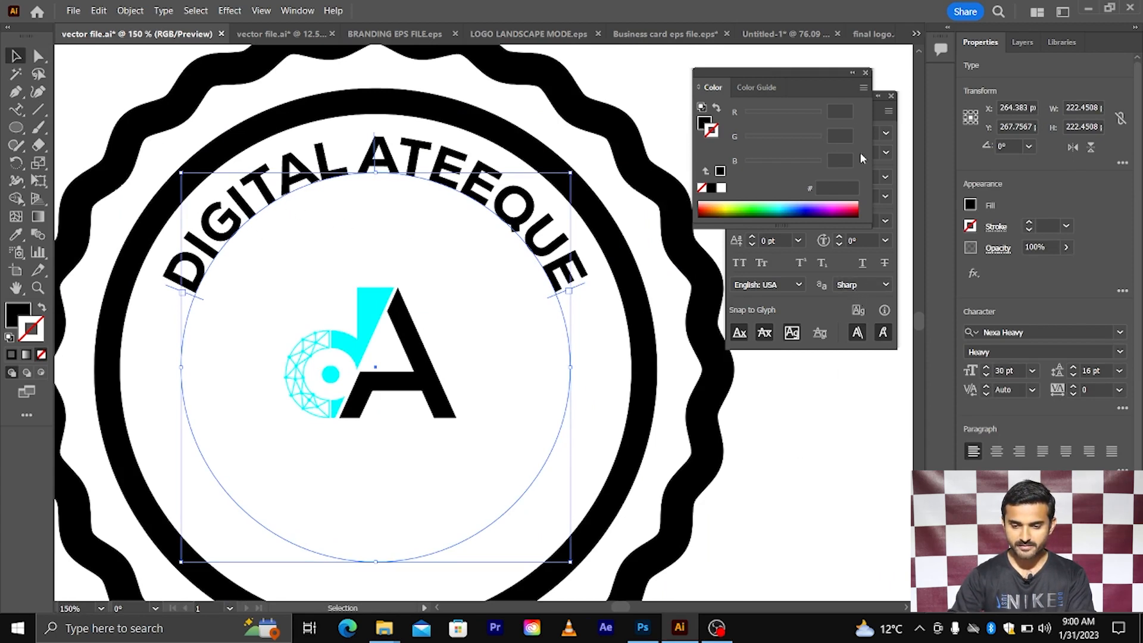
left_click_drag(829, 73, 1054, 264)
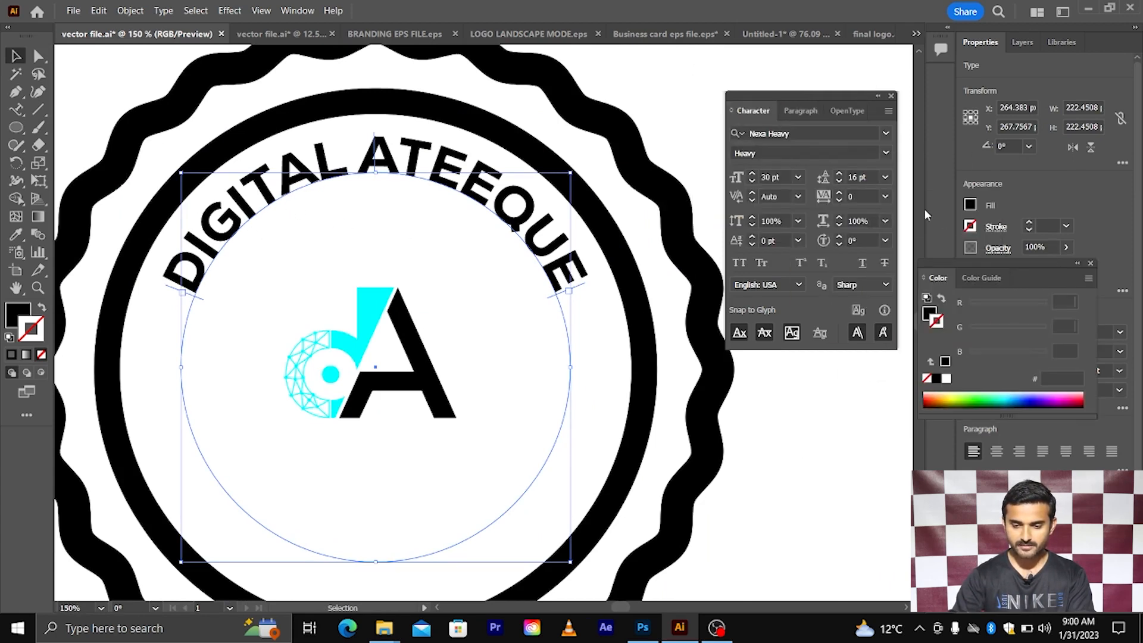
left_click(857, 196)
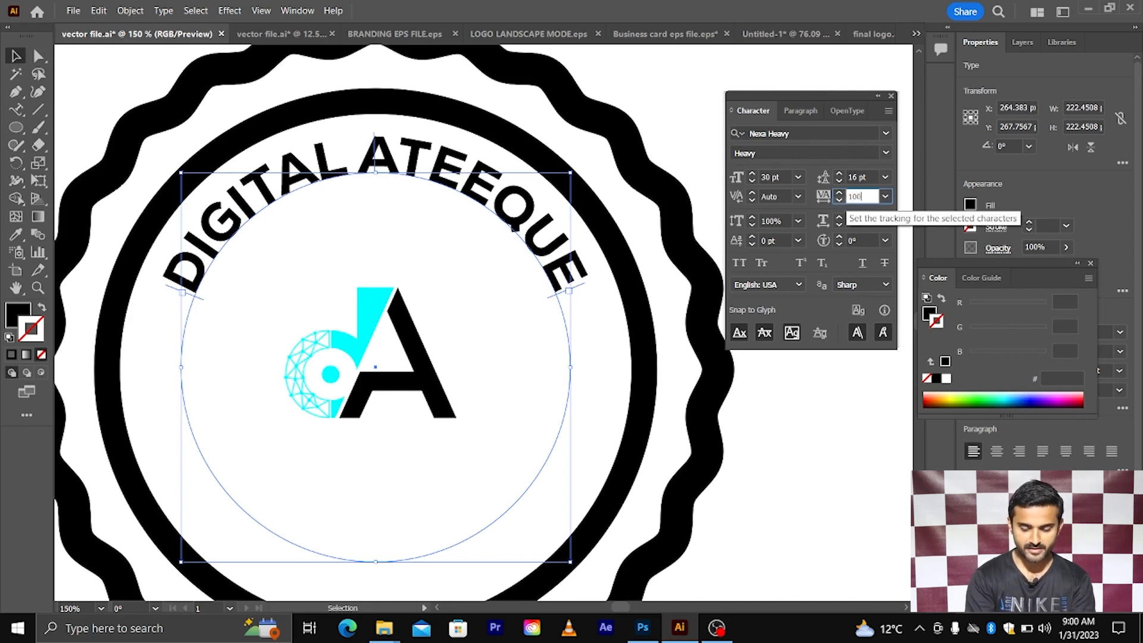
key("Return")
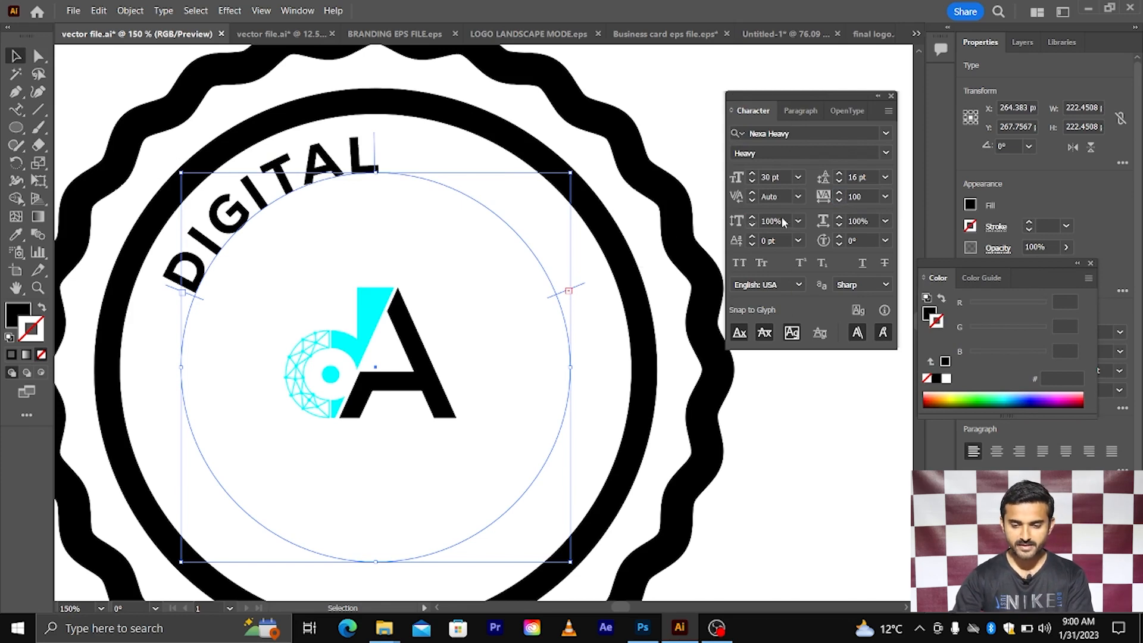
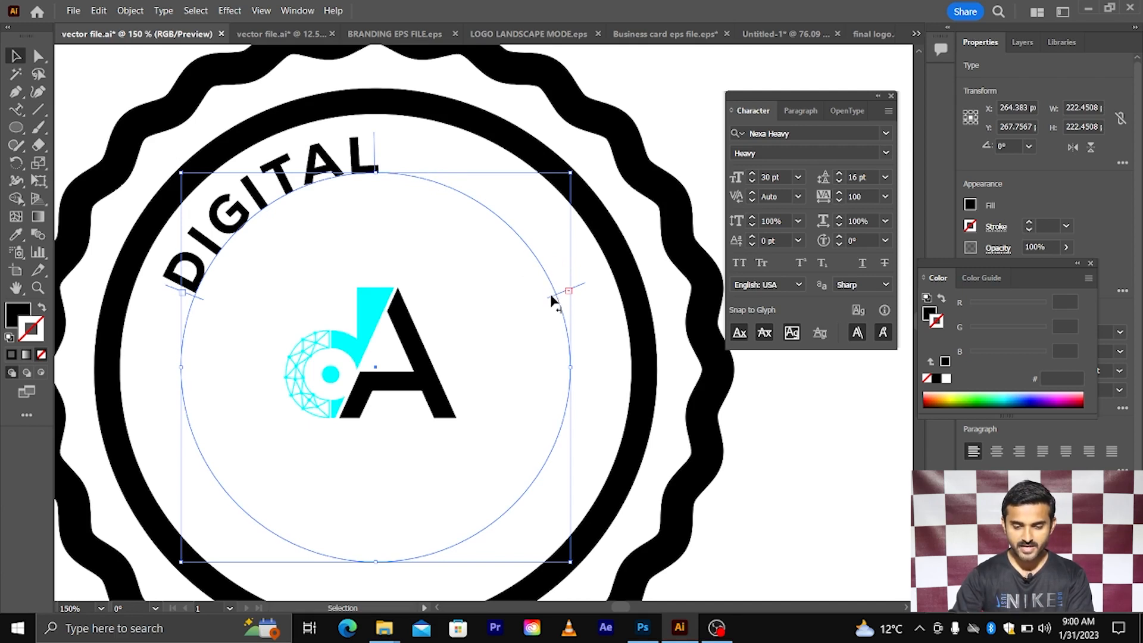
left_click_drag(553, 302, 577, 368)
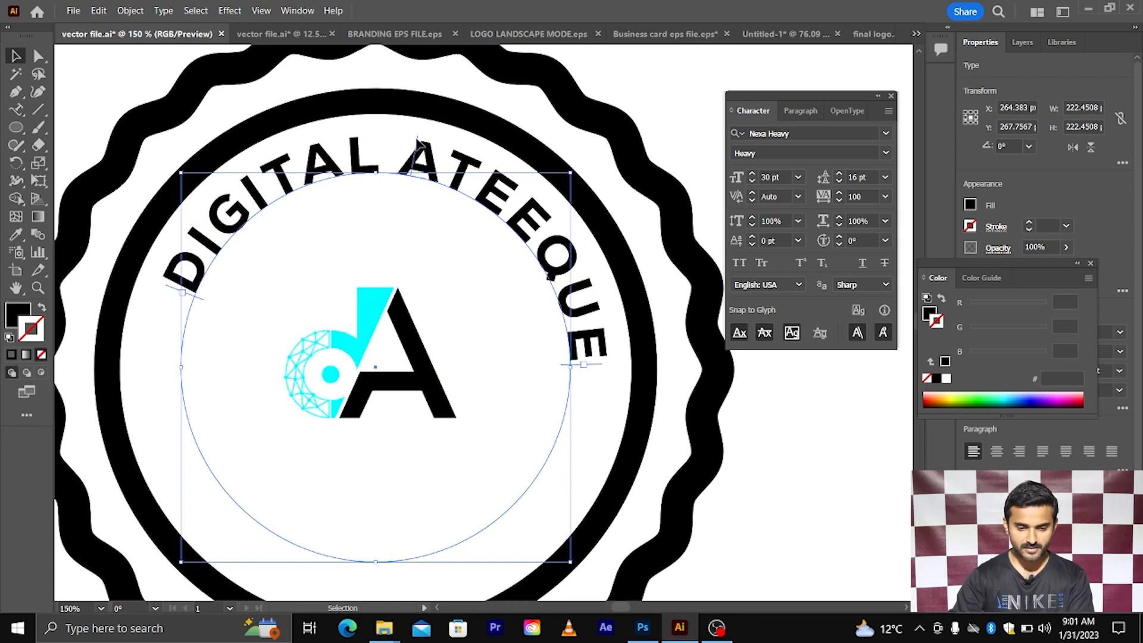
- Slide the "DIGITAL ATEEQUE" text along its circle to centre it above the logo and deselect it
left_click_drag(418, 143, 378, 142)
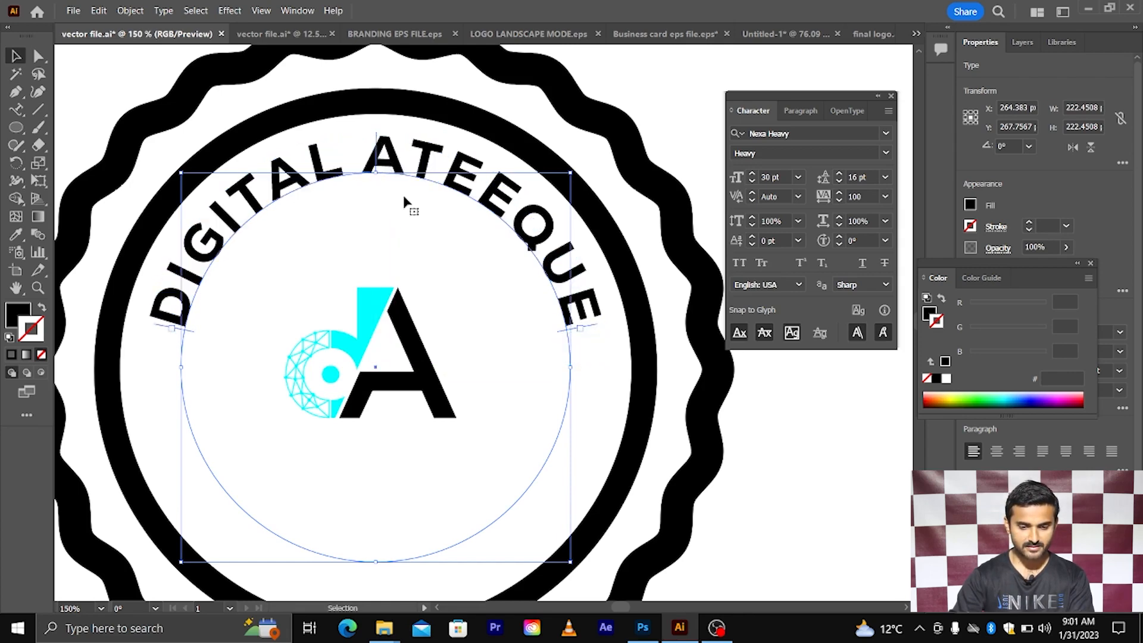
scroll(437, 247, "down", 2, "alt")
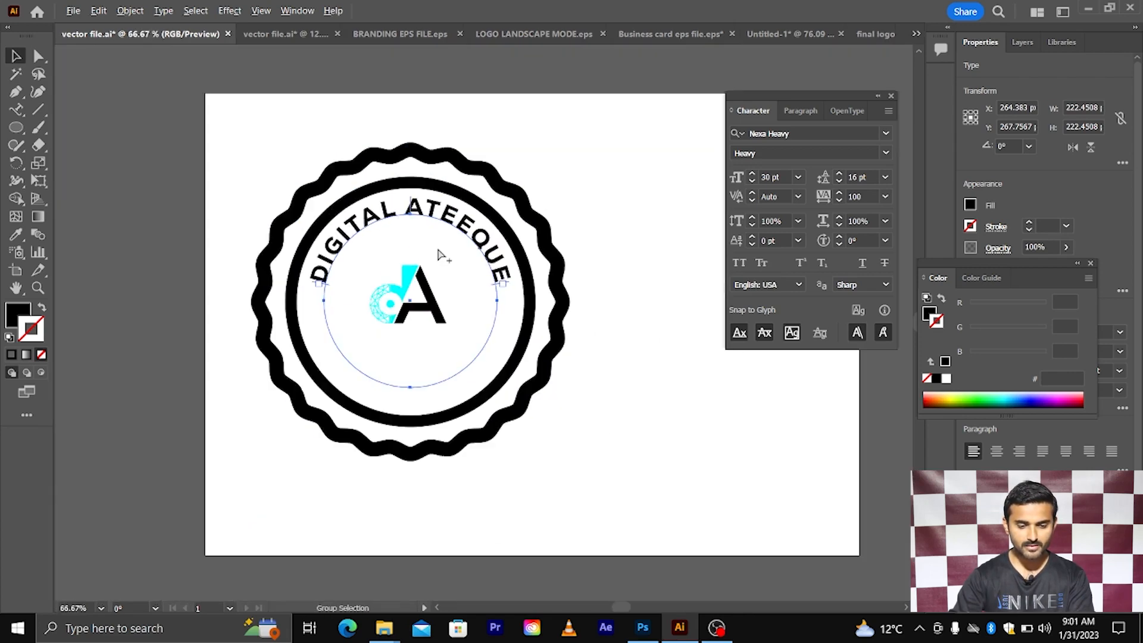
left_click(610, 193)
scroll(416, 245, "up", 1, "alt")
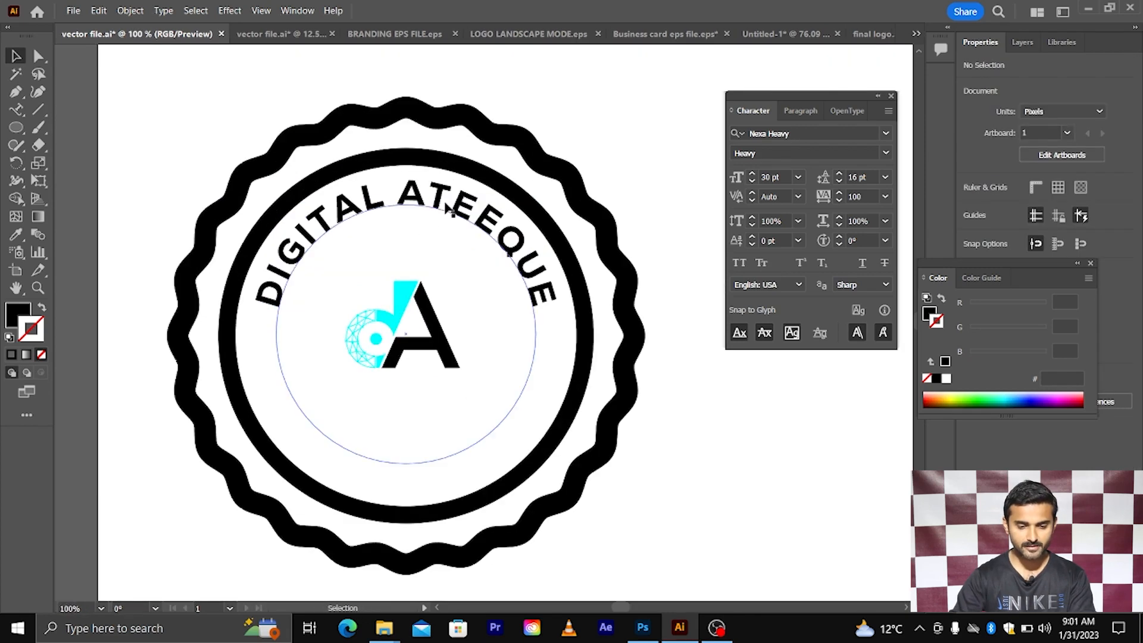
- Duplicate the circular "DIGITAL ATEEQUE" text and flip the copy to the inside of the circle's lower half
left_click(450, 209)
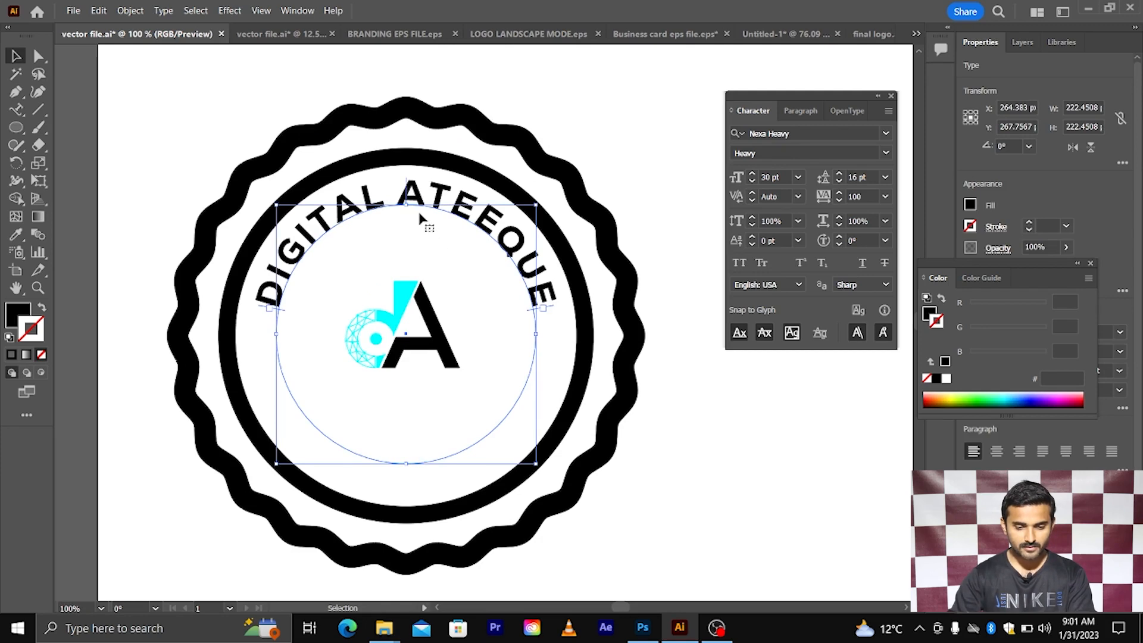
key("a")
key("v")
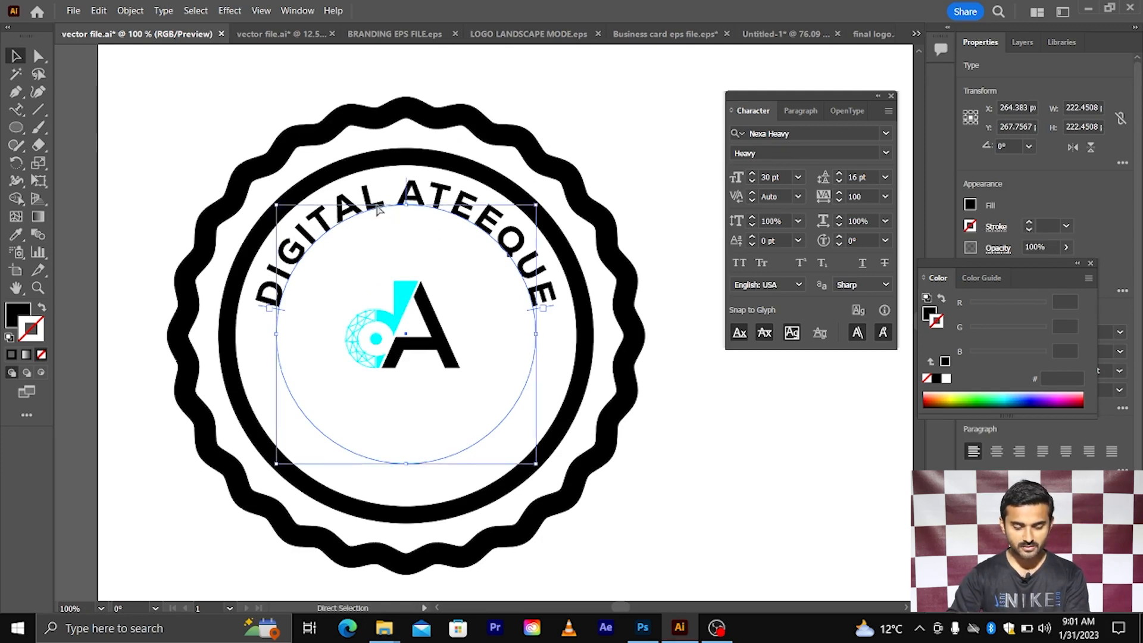
key("a")
key("v")
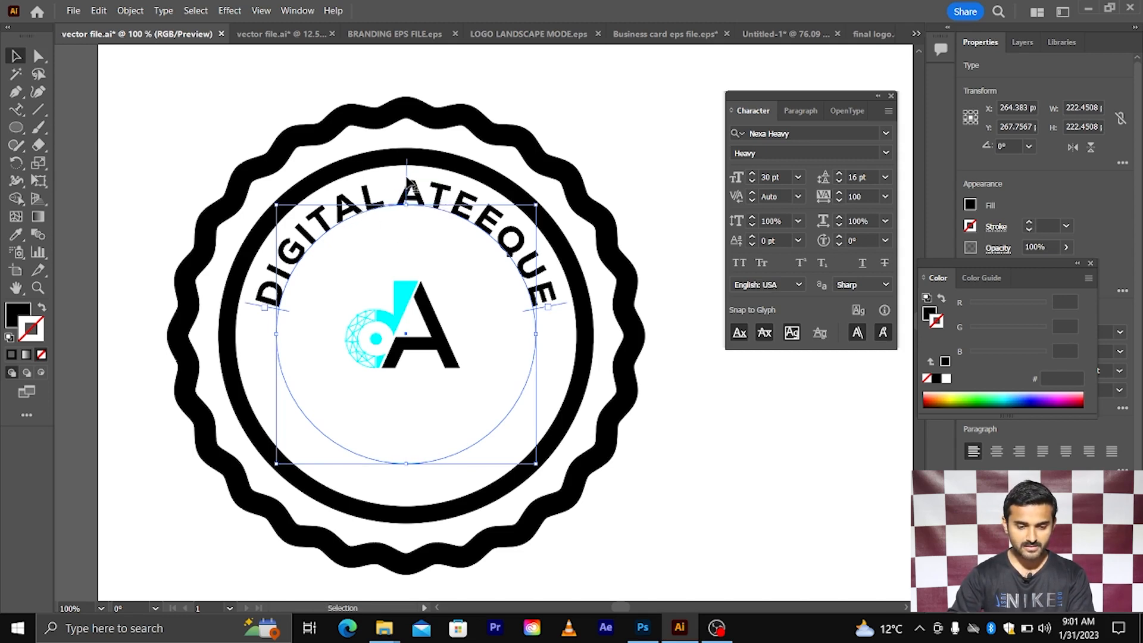
left_click_drag(409, 184, 402, 428)
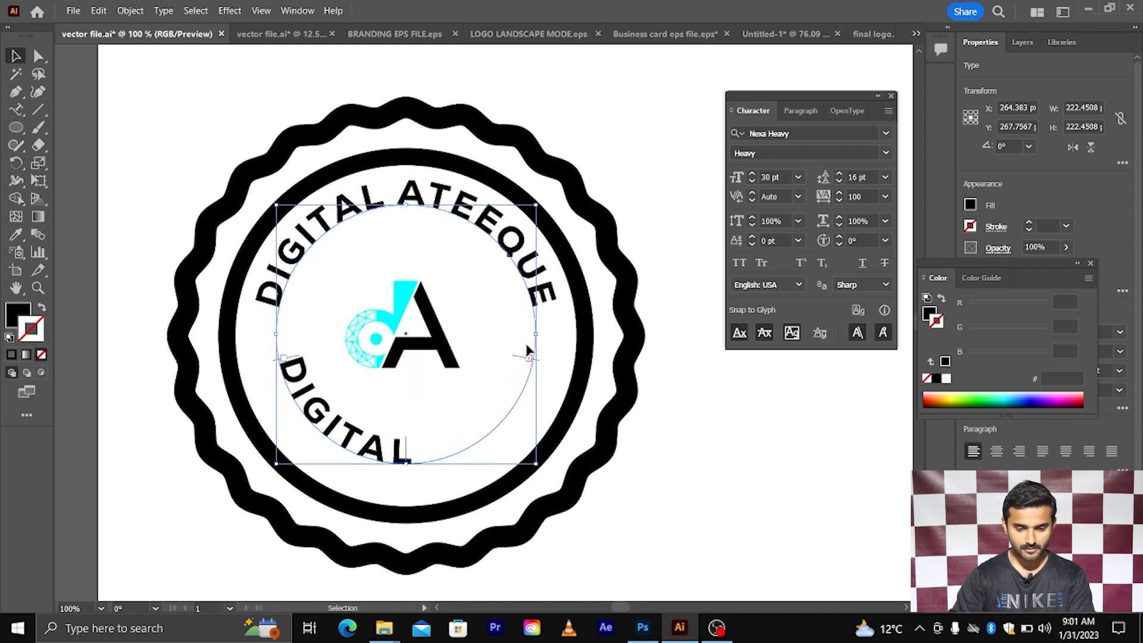
- Extend the lower copy's end bracket until both words fit and slide the text to centre it below the logo
left_click_drag(517, 362, 533, 293)
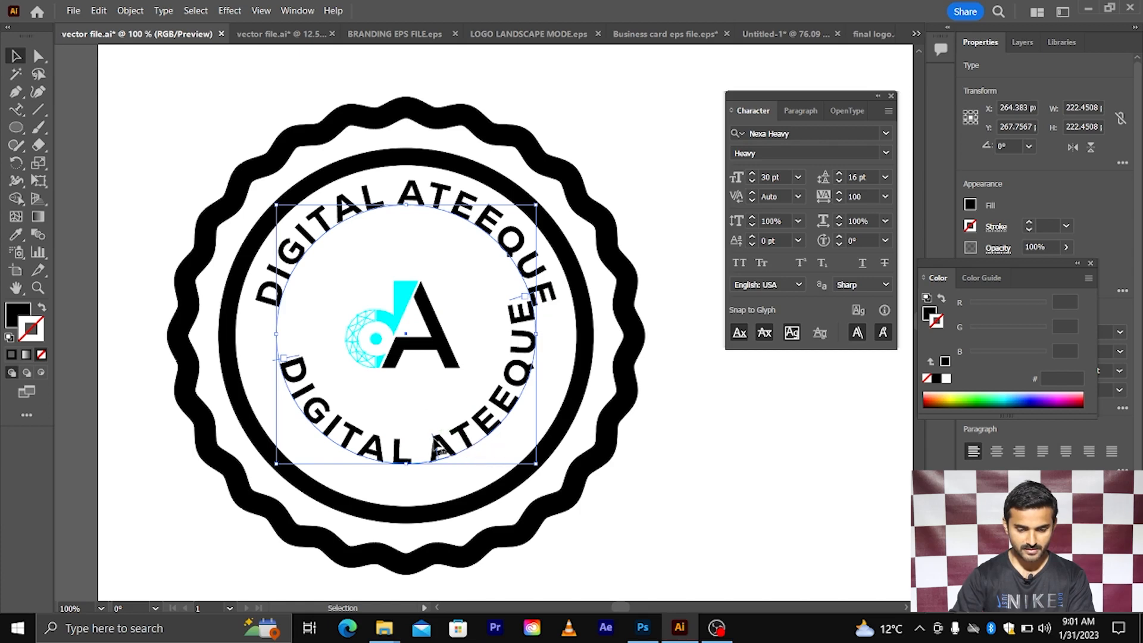
left_click_drag(439, 448, 408, 456)
scroll(425, 390, "down", 1)
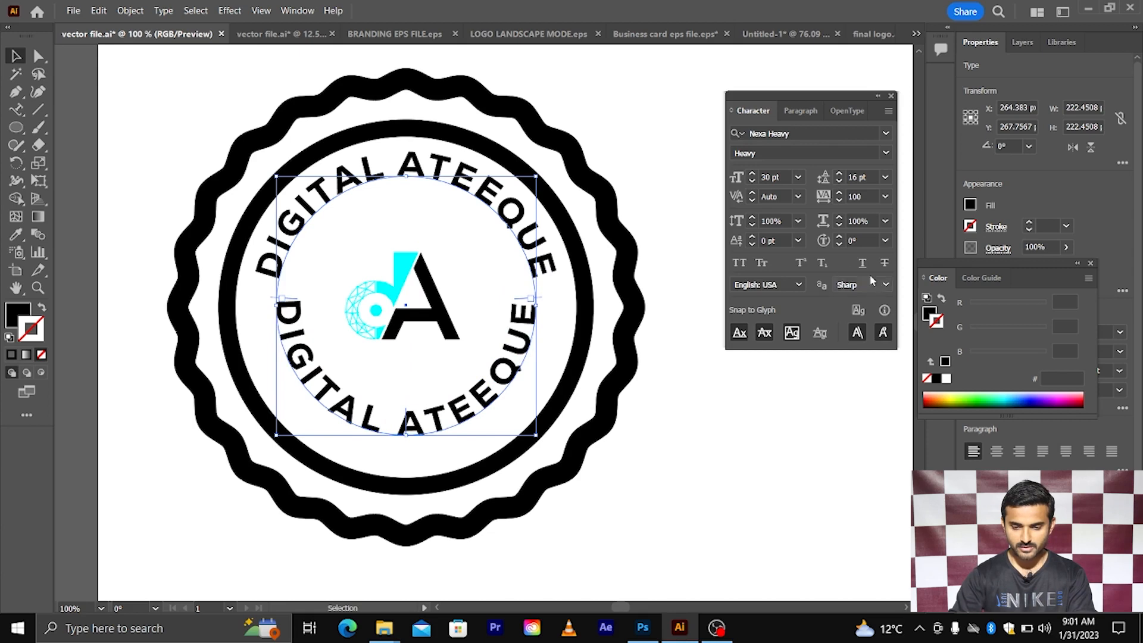
- Set the lower circular text's font size to 25 pt
left_click(778, 176)
key("Down")
key("Down")
key("Down")
key("Down")
key("Down")
key("Down")
key("Down")
key("Down")
key("Down")
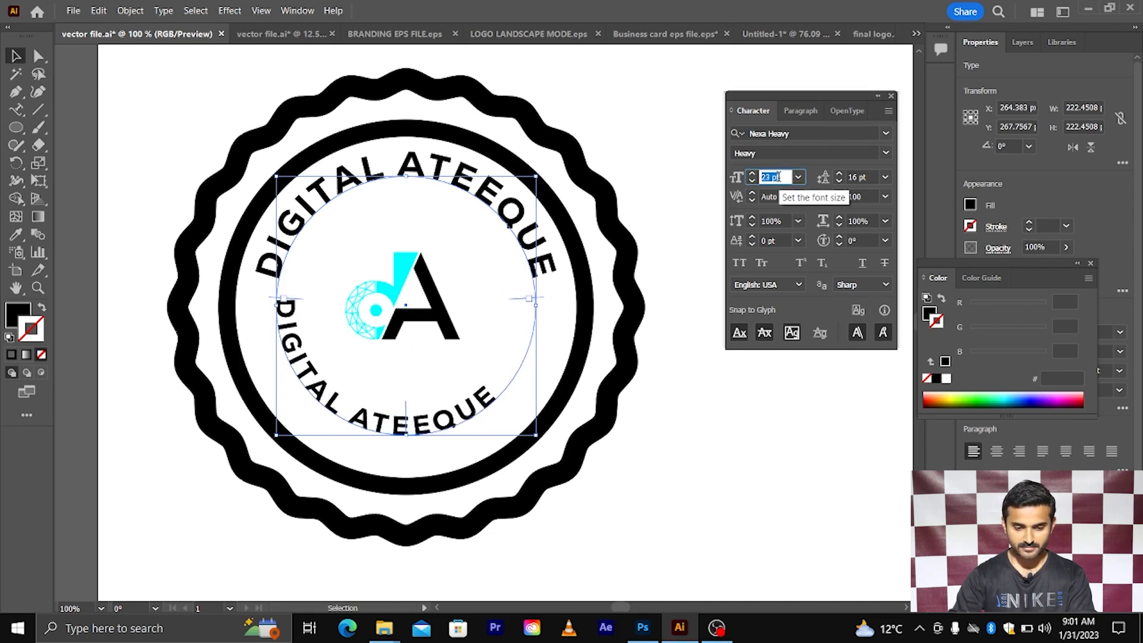
key("Up")
key("Up")
key("Up")
key("Up")
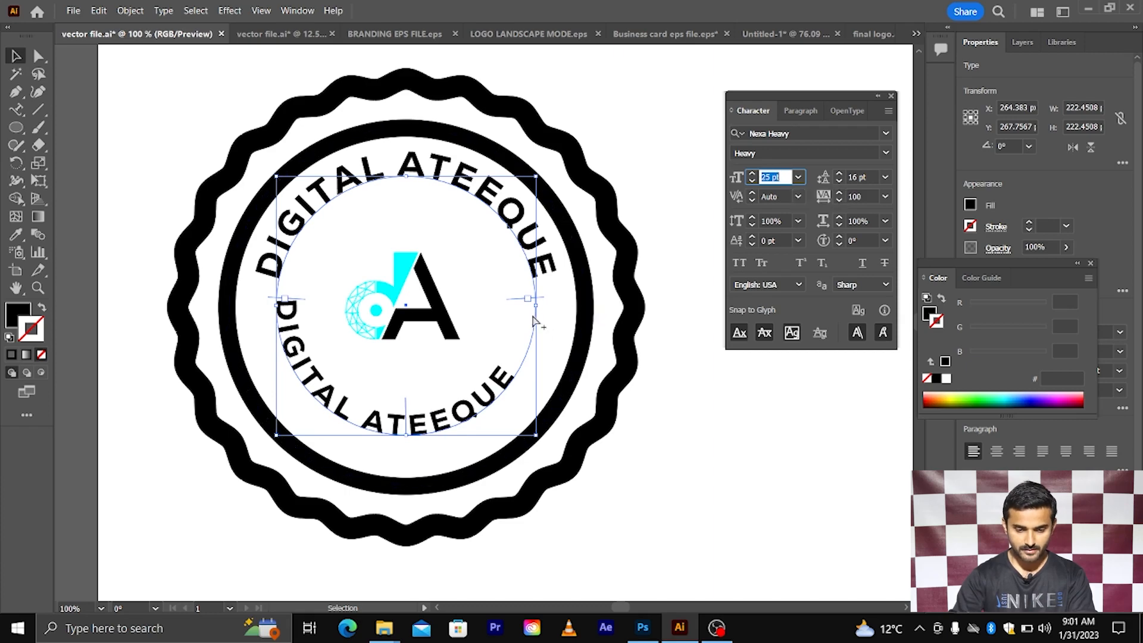
- Pull the lower text's end bracket in to the last letter, centre the text below the logo, and adjust the bracket so both words fit
scroll(506, 310, "up", 2)
left_click_drag(521, 288, 515, 429)
scroll(294, 484, "left", 2)
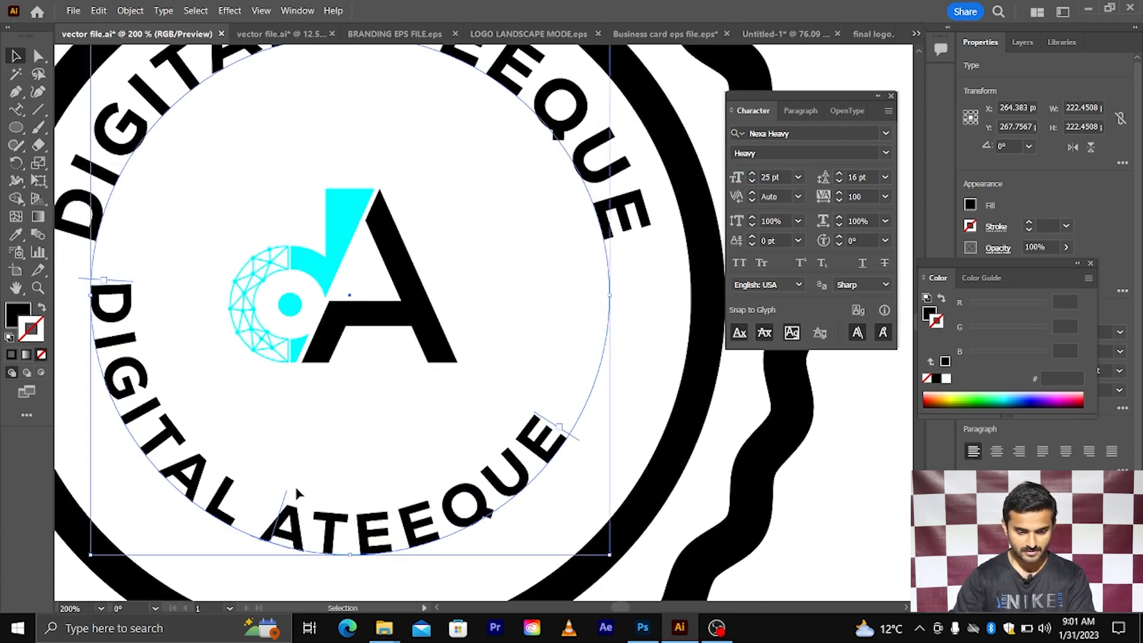
left_click_drag(287, 499, 351, 503)
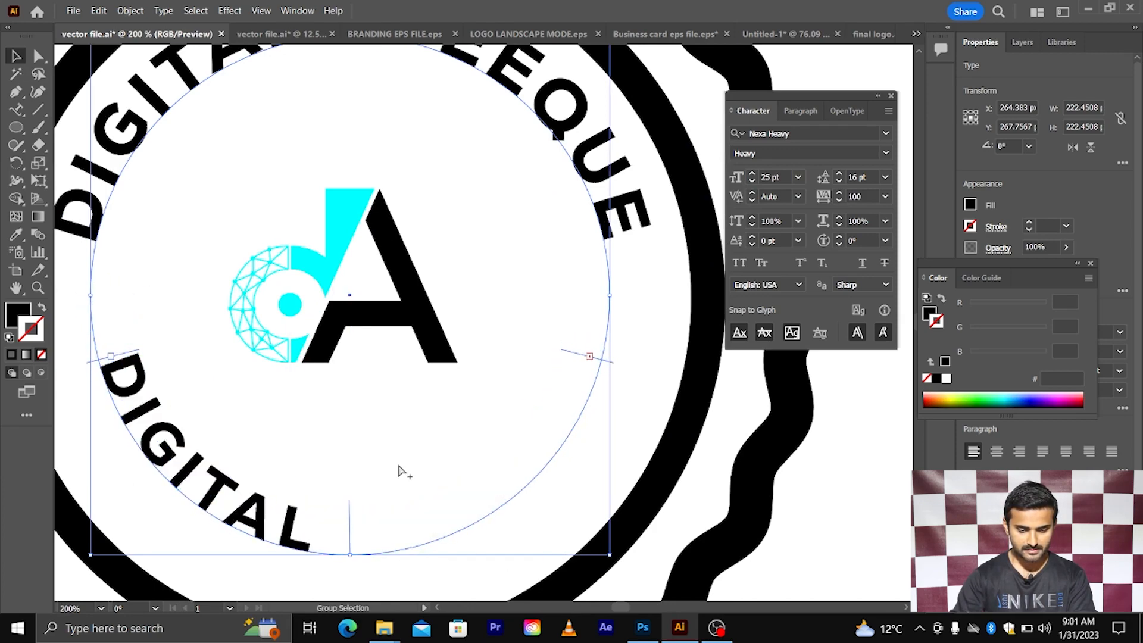
scroll(396, 466, "down", 1)
mouse_move(529, 384)
left_mouse_down()
mouse_move(543, 376)
mouse_move(534, 388)
left_mouse_up()
scroll(534, 386, "down", 1)
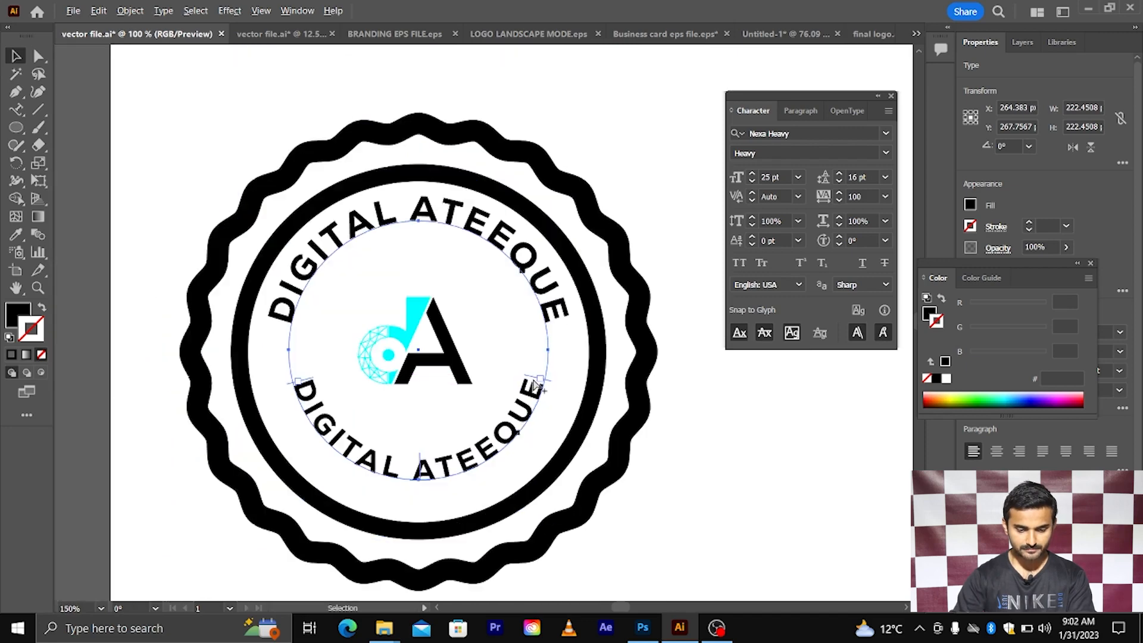
scroll(434, 416, "down", 2)
scroll(439, 427, "right", 1)
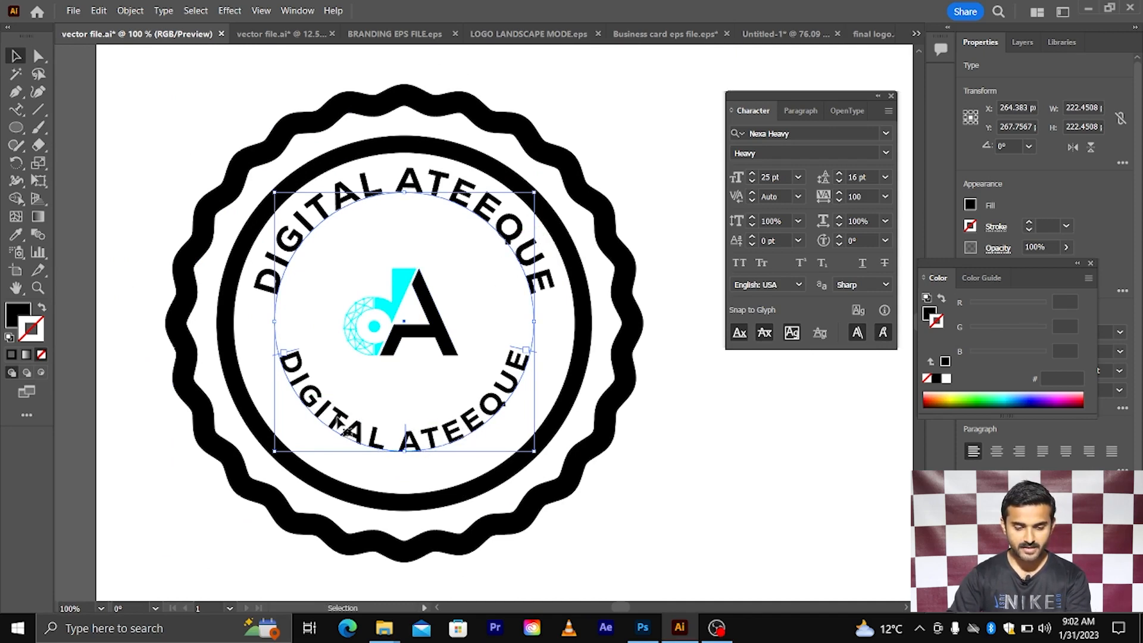
- Replace the lower circular text with "ESTD 2023"
left_click(14, 110)
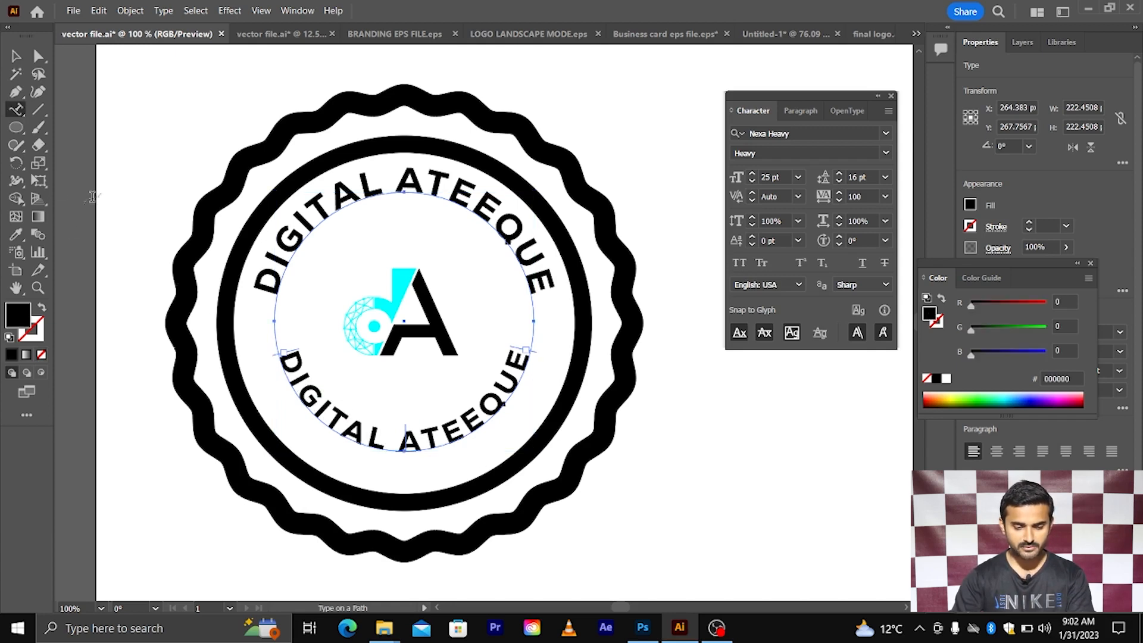
left_click_drag(285, 357, 545, 355)
key("BackSpace")
type("E")
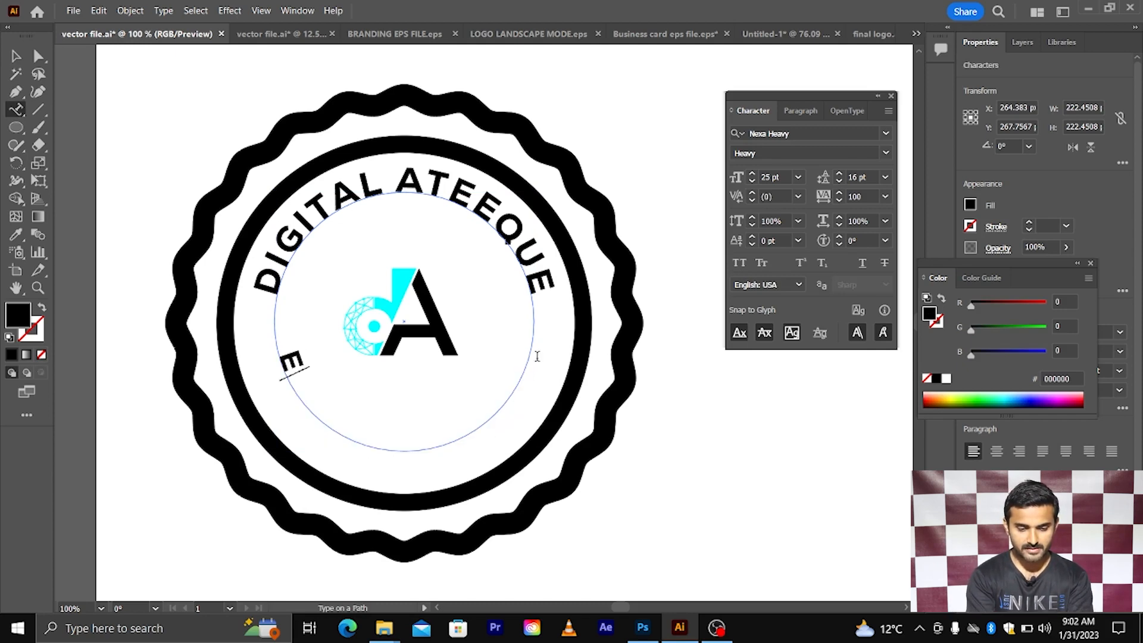
type("STD")
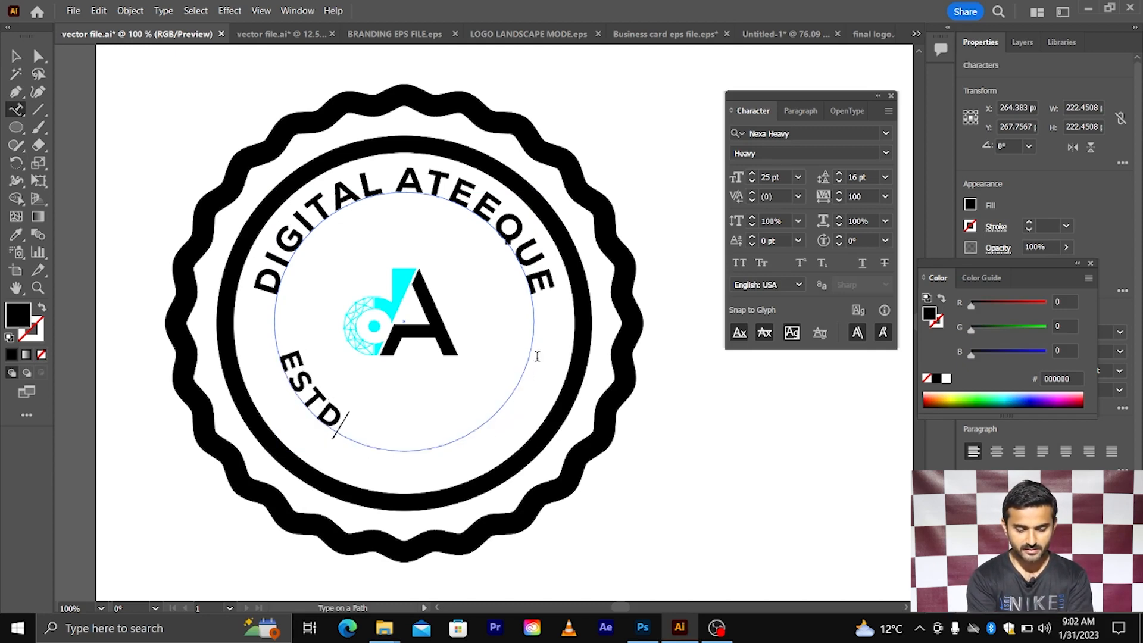
type(" 201")
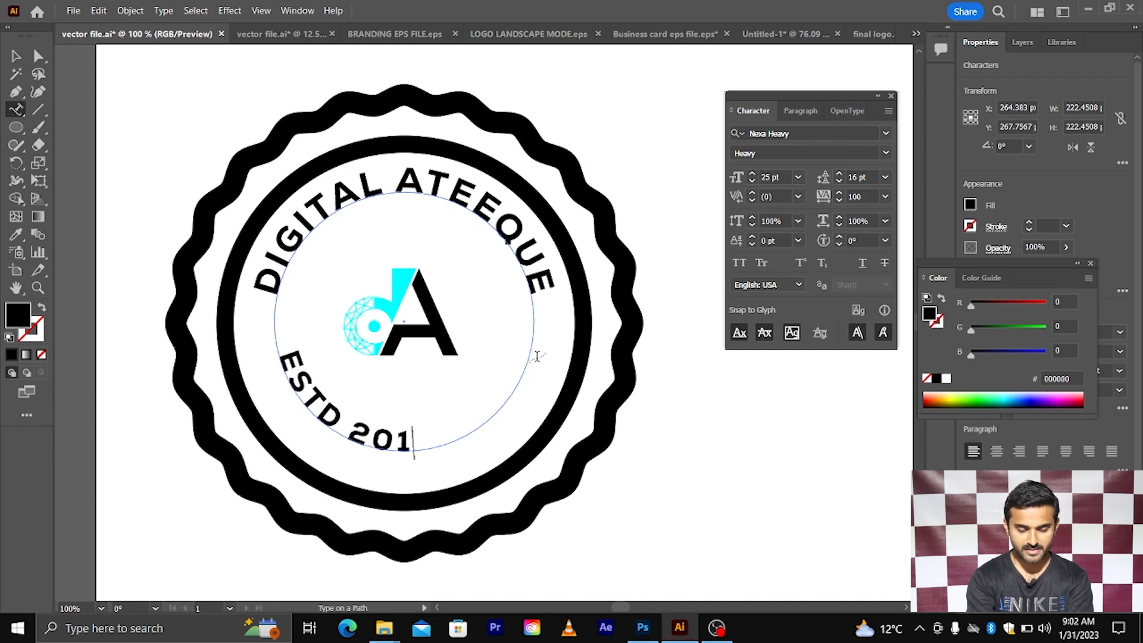
key("BackSpace")
type("23")
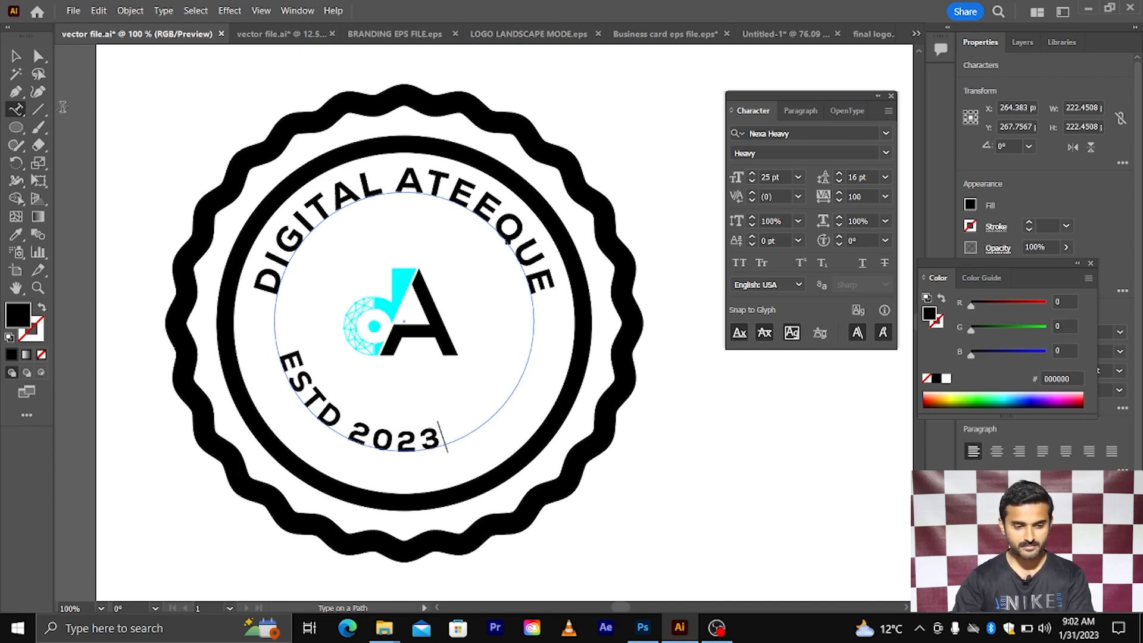
- Set the "ESTD 2023" text's font size to 33 pt
left_click(16, 56)
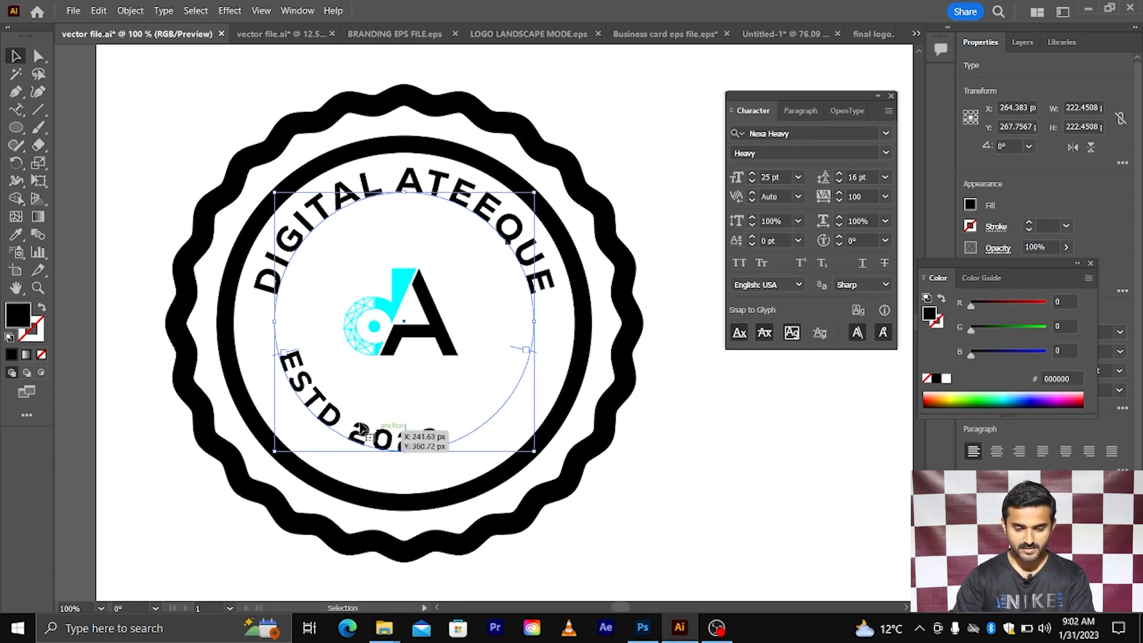
left_click(782, 173)
key("Up")
key("Up")
key("Up")
key("Up")
key("Up")
key("Up")
key("Up")
key("Up")
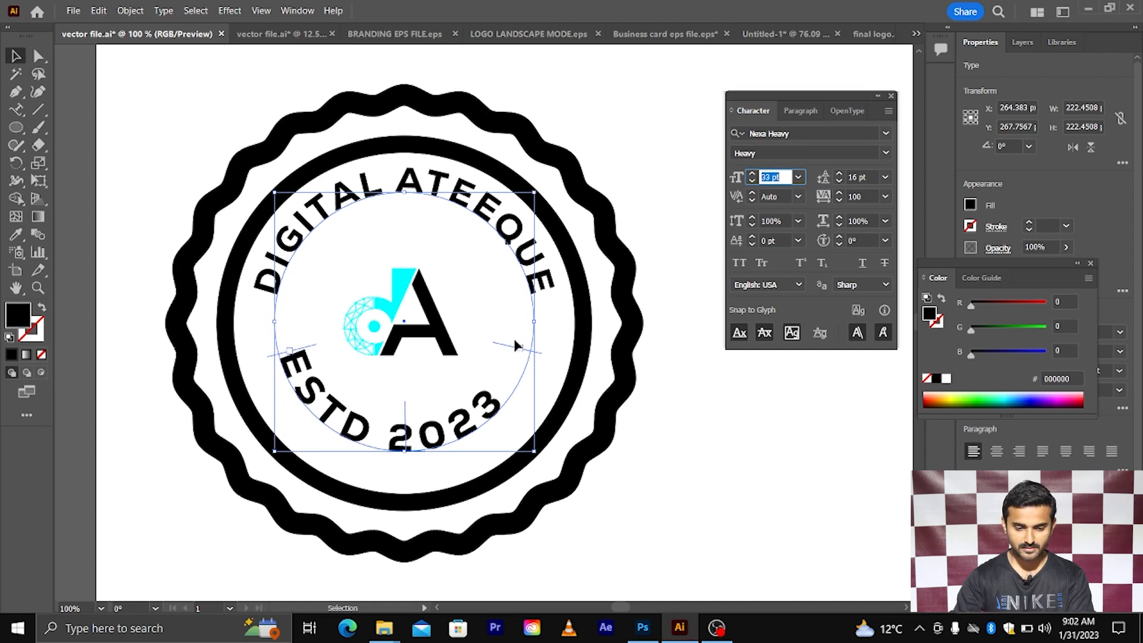
- Pull the "ESTD 2023" text's end bracket in to the last digit and slide the text to centre it below the logo
left_click_drag(510, 352, 503, 405)
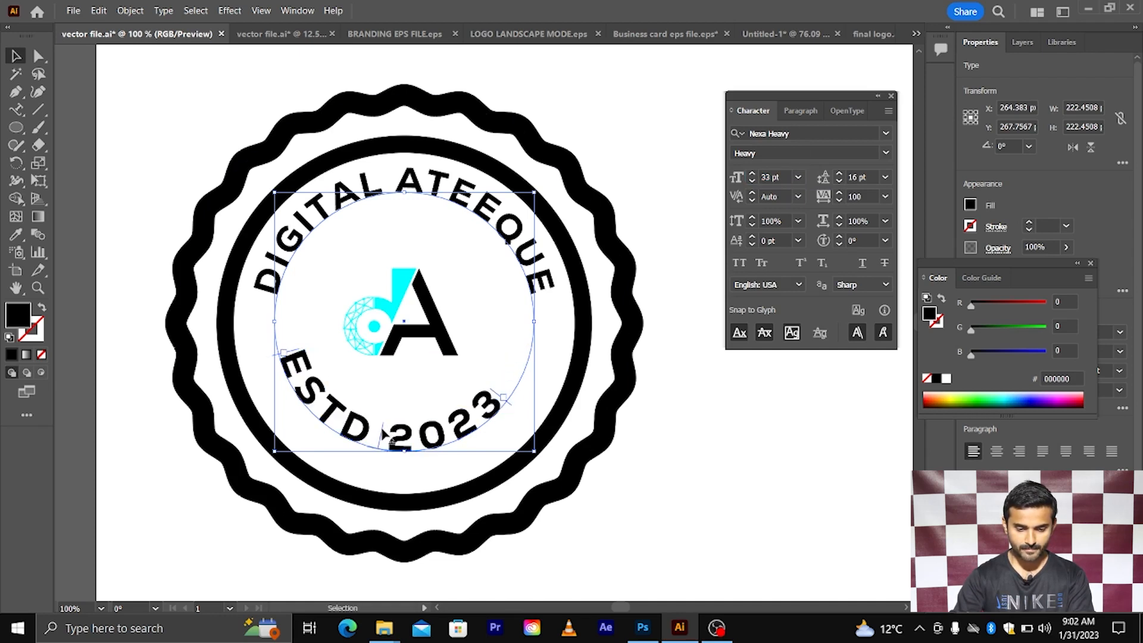
left_click_drag(382, 434, 406, 441)
scroll(440, 417, "down", 3)
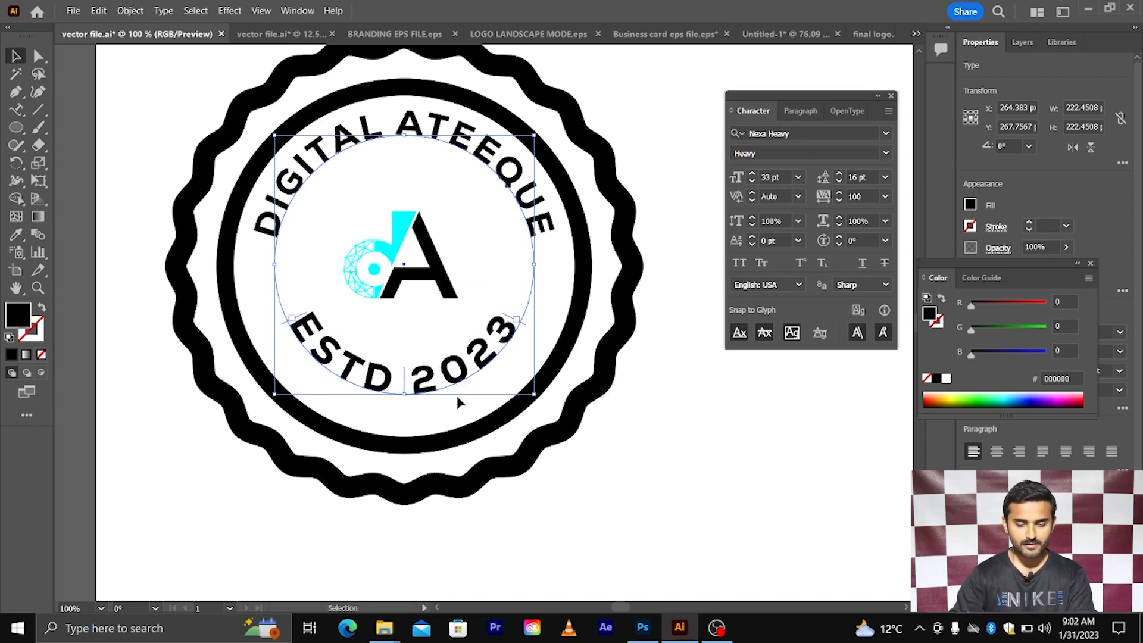
- Set the "ESTD 2023" text's baseline shift to -29 pt to move it outward between the circular path and the thick ring
scroll(328, 374, "up", 2)
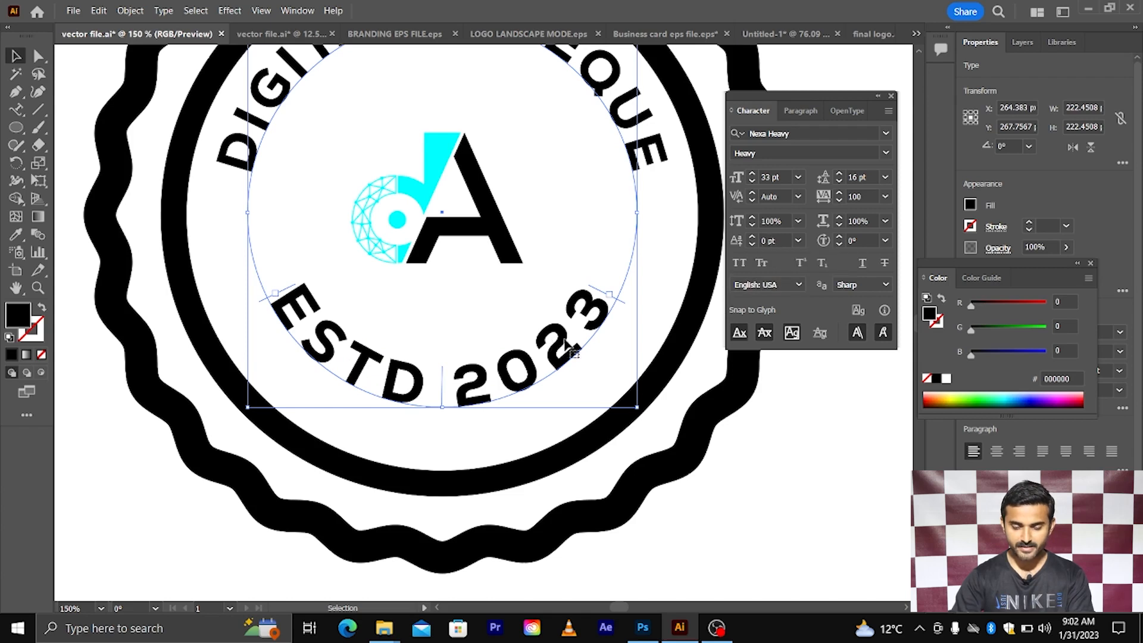
left_click(769, 240)
key("Up")
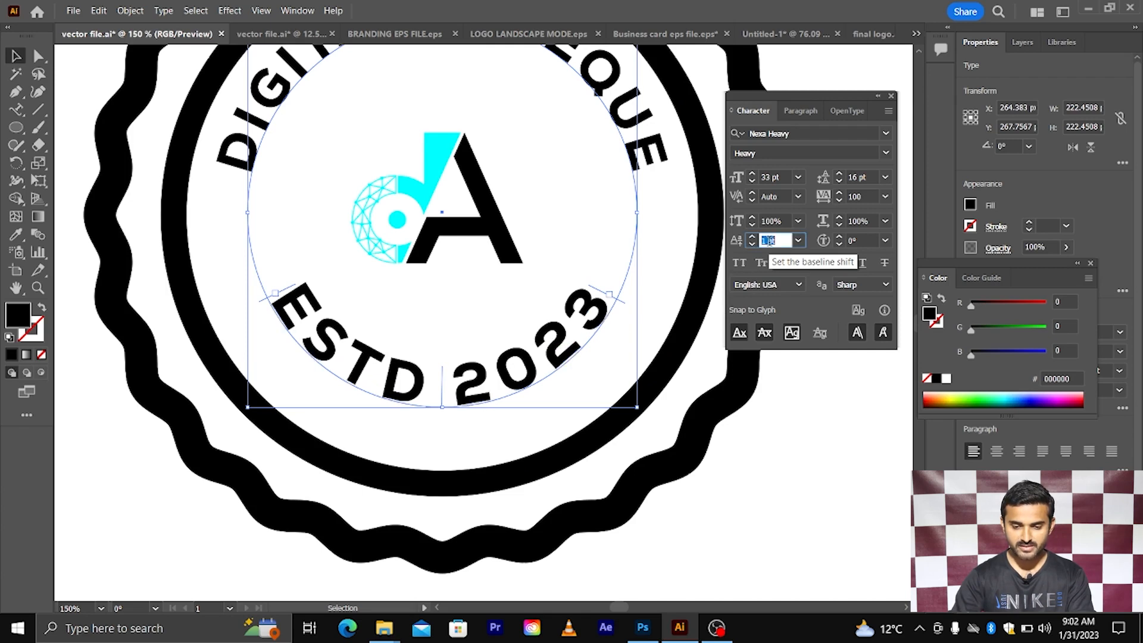
key("Down")
key("Down")
key("Down")
key("Down")
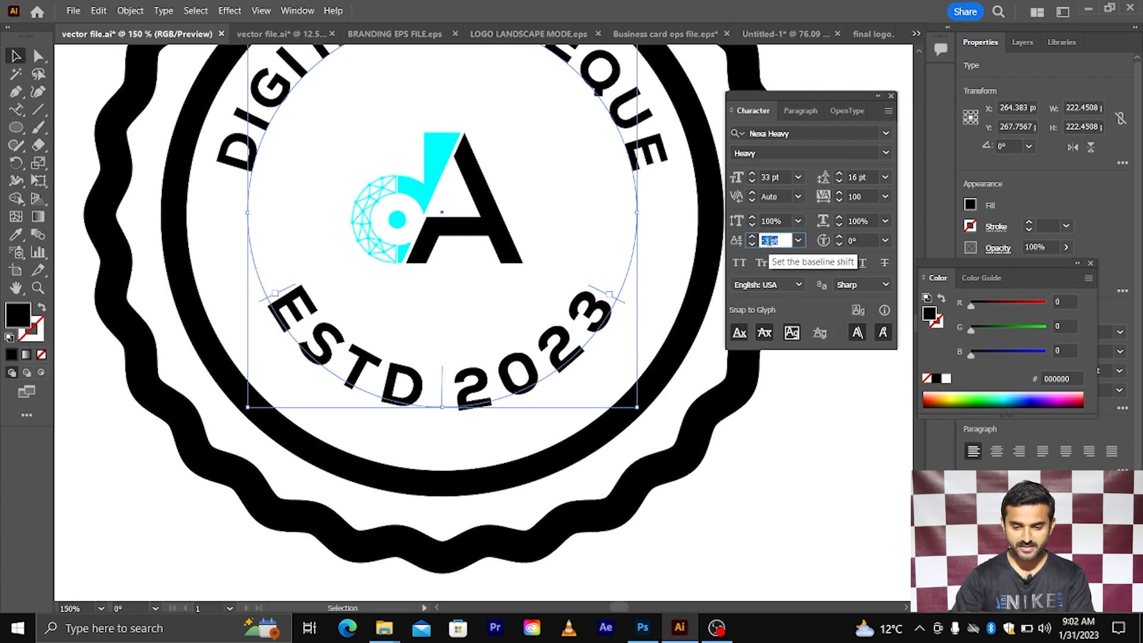
key("Down")
key("Down")
key("Down")
key("Down")
key("Down")
key("Down")
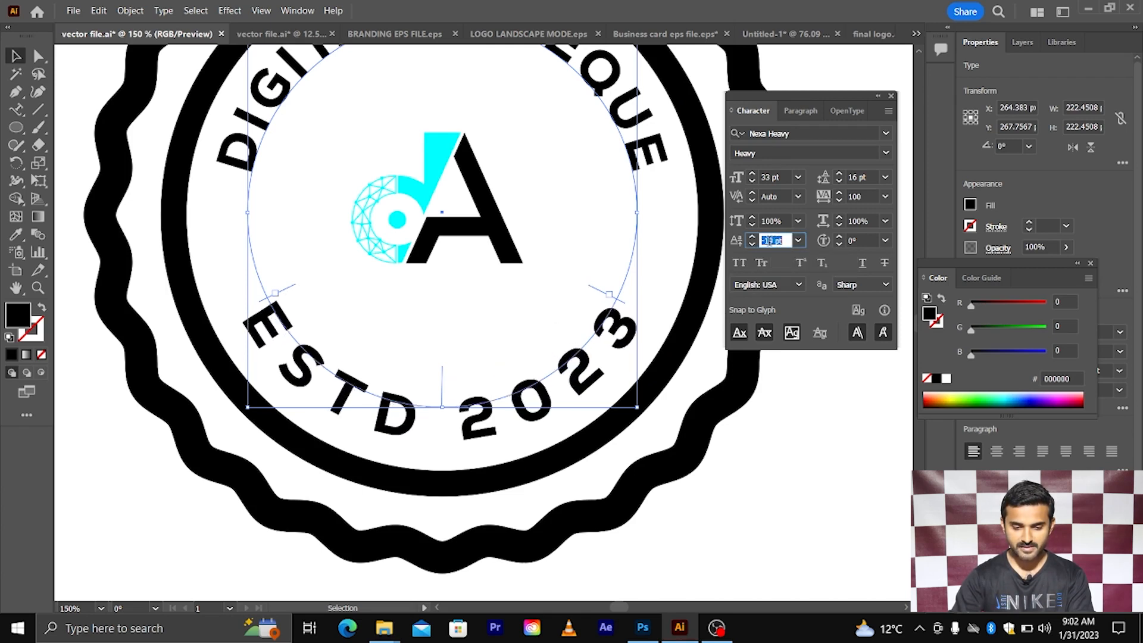
key("Down")
key("Down")
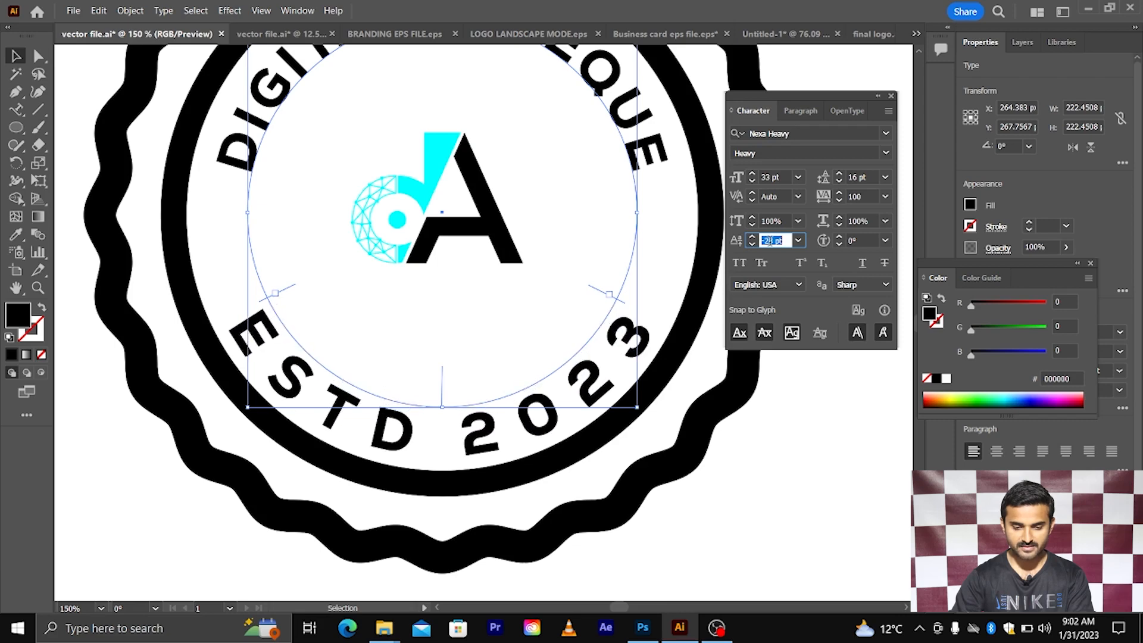
key("Down")
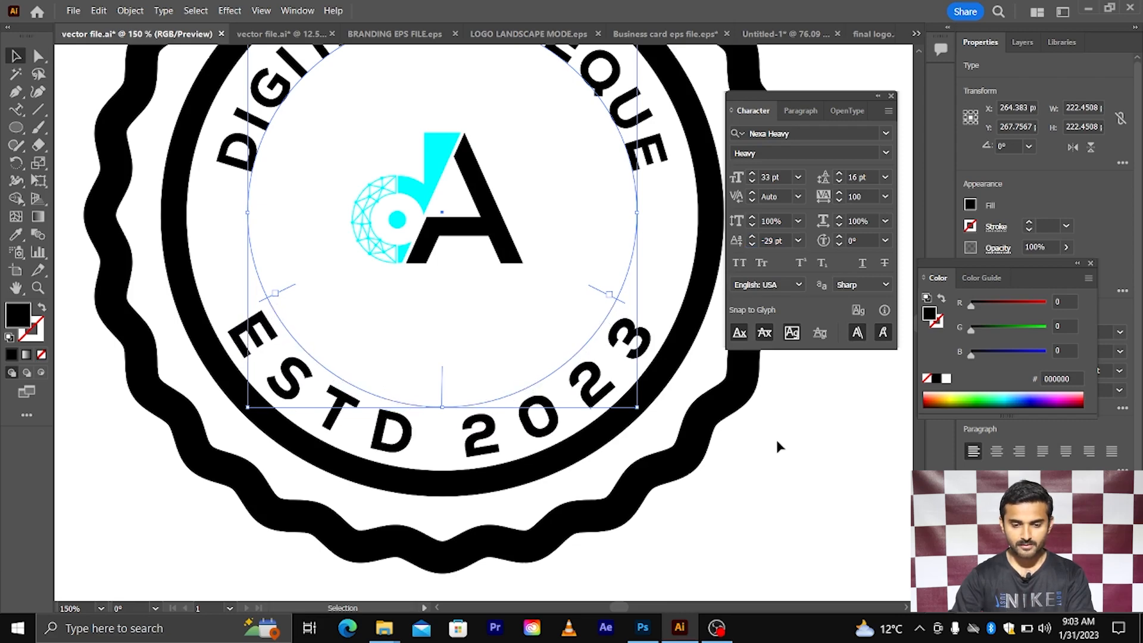
left_click(776, 439)
scroll(631, 363, "down", 3)
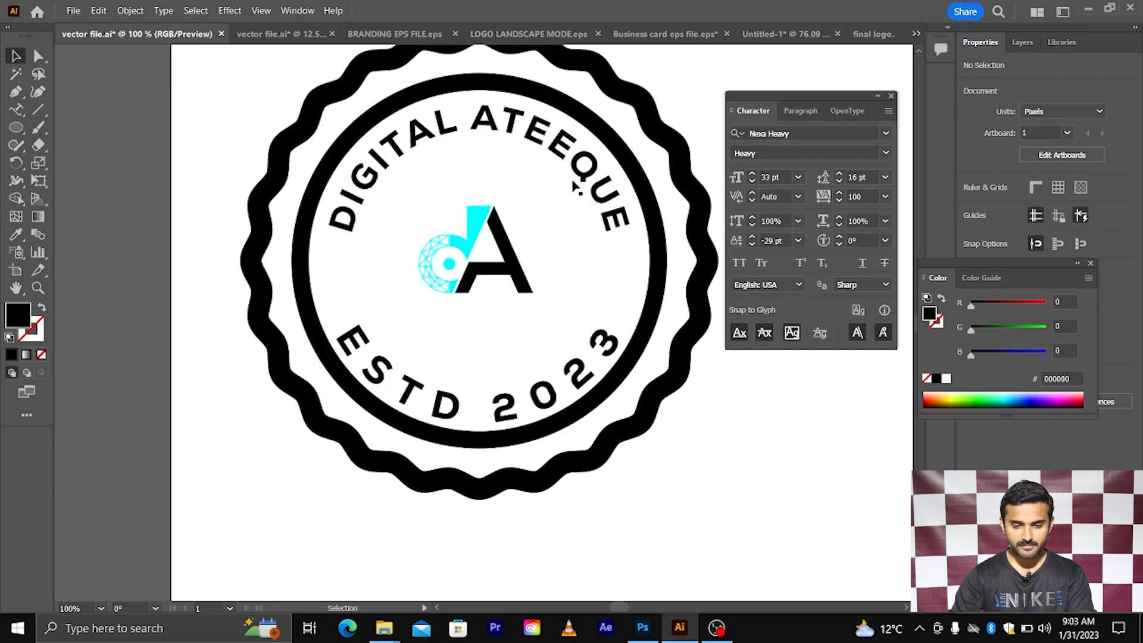
- Set the upper "DIGITAL ATEEQUE" text's baseline shift to 6 pt and deselect it
left_click(547, 145)
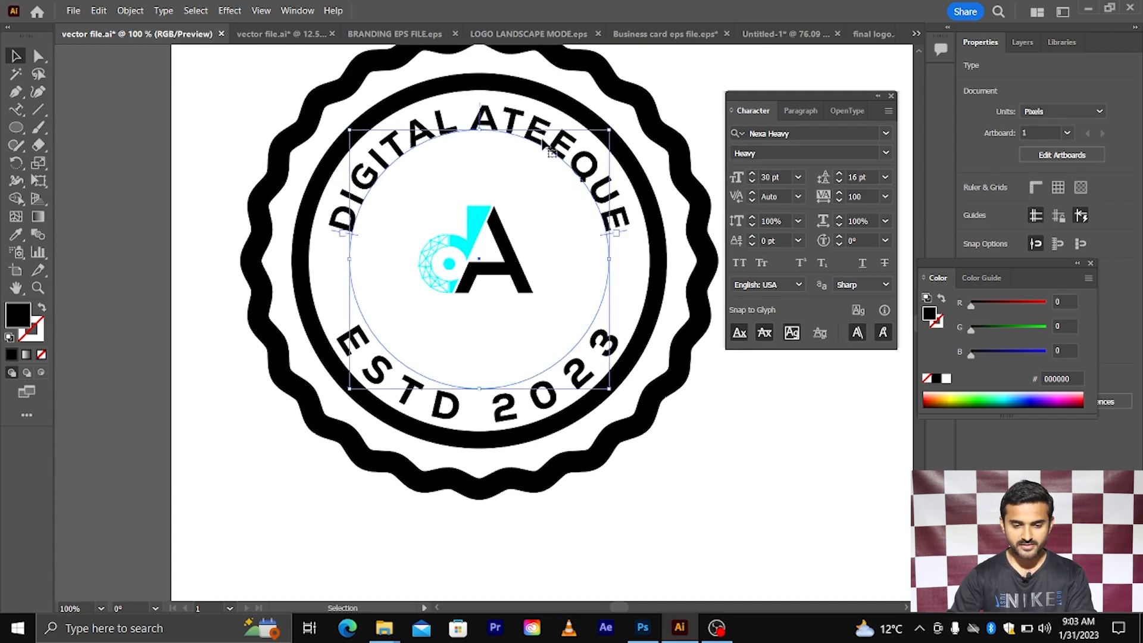
left_click(773, 238)
key("Up")
key("Up")
key("Up")
key("Up")
key("Up")
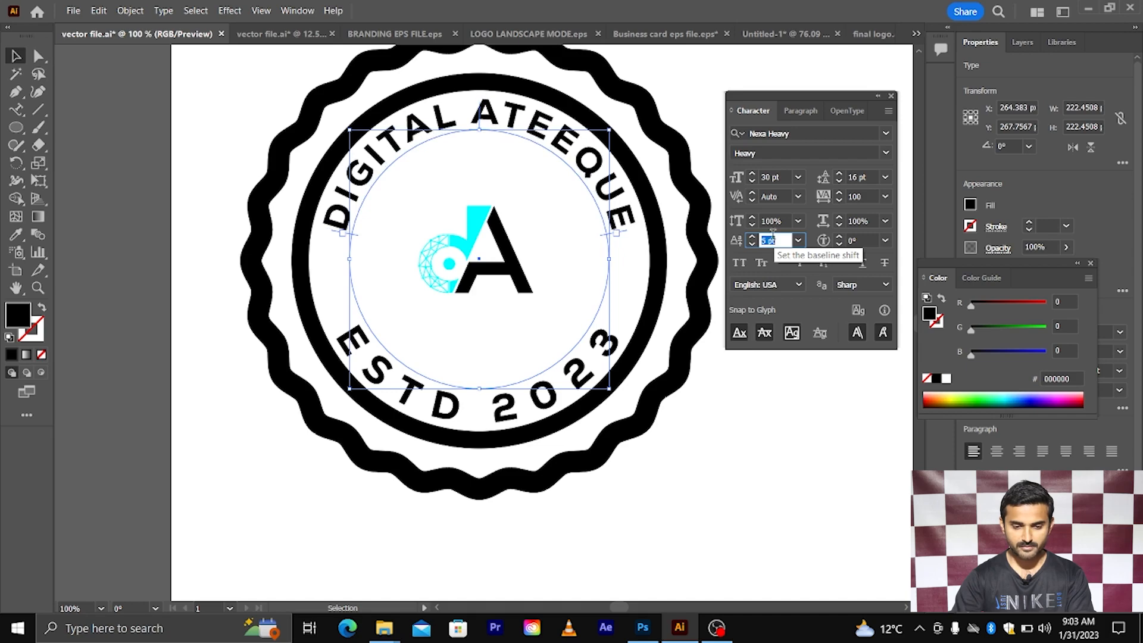
key("Up")
left_click(717, 401)
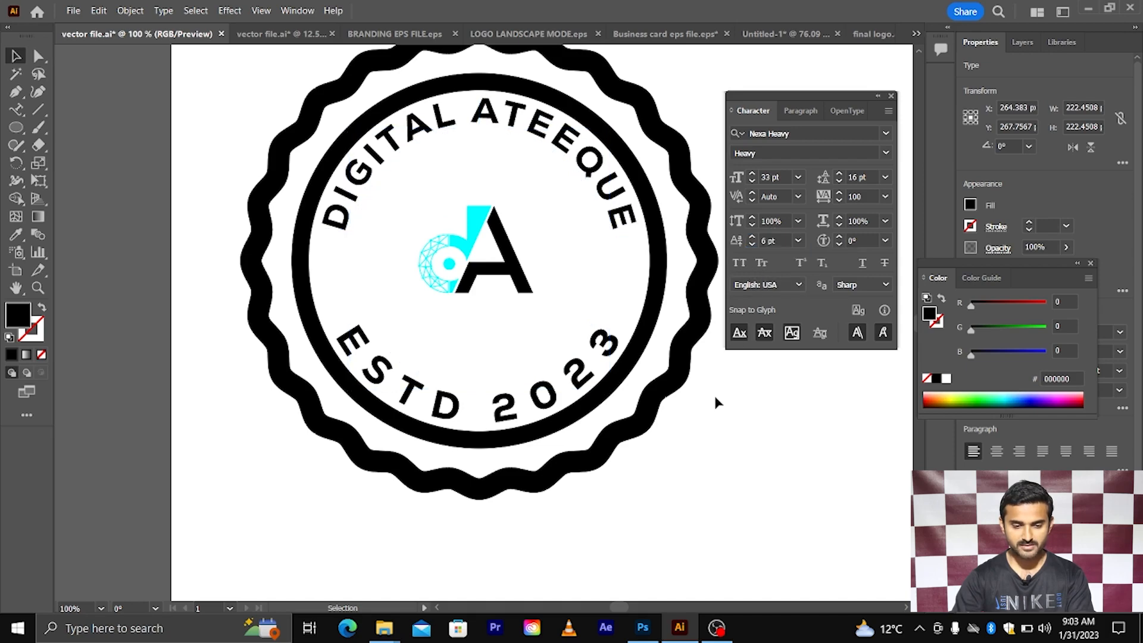
scroll(716, 403, "right", 1)
scroll(684, 397, "down", 1)
scroll(643, 301, "up", 1)
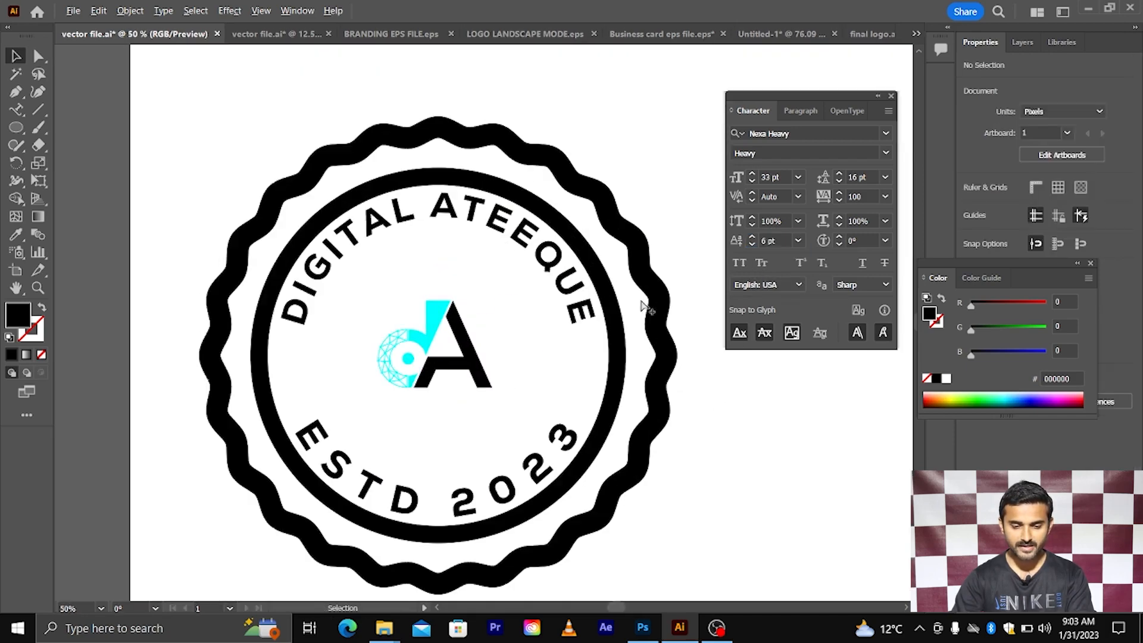
- Enlarge the thick circular ring proportionally from its centre to about 384 px so it meets the wavy outer ring
left_click(570, 237)
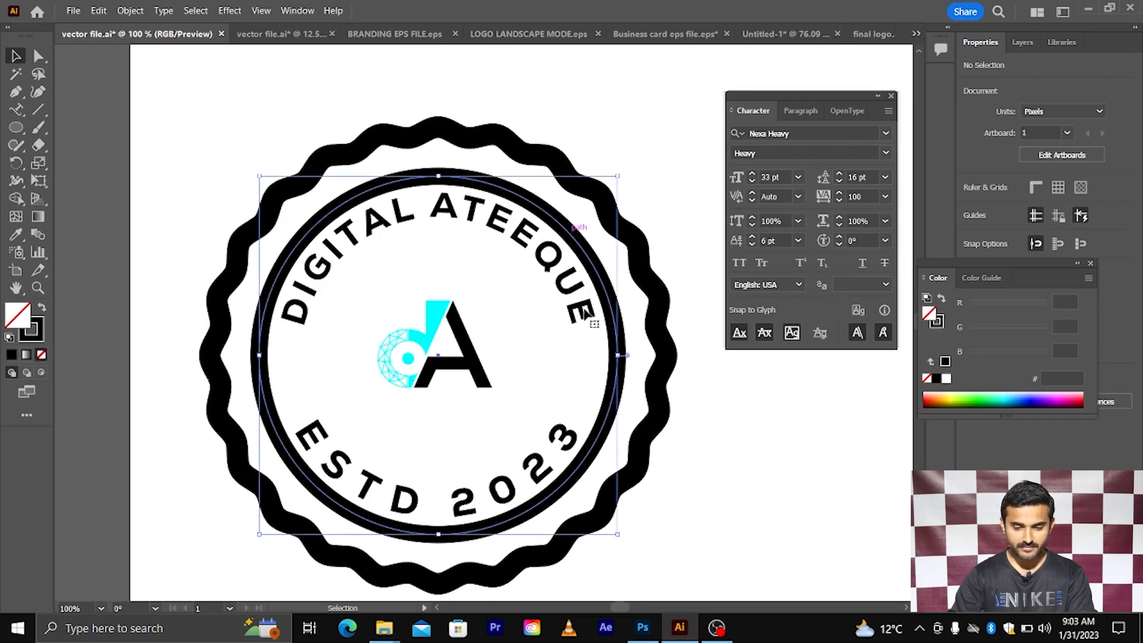
left_click_drag(619, 532, 653, 564)
left_click(568, 319)
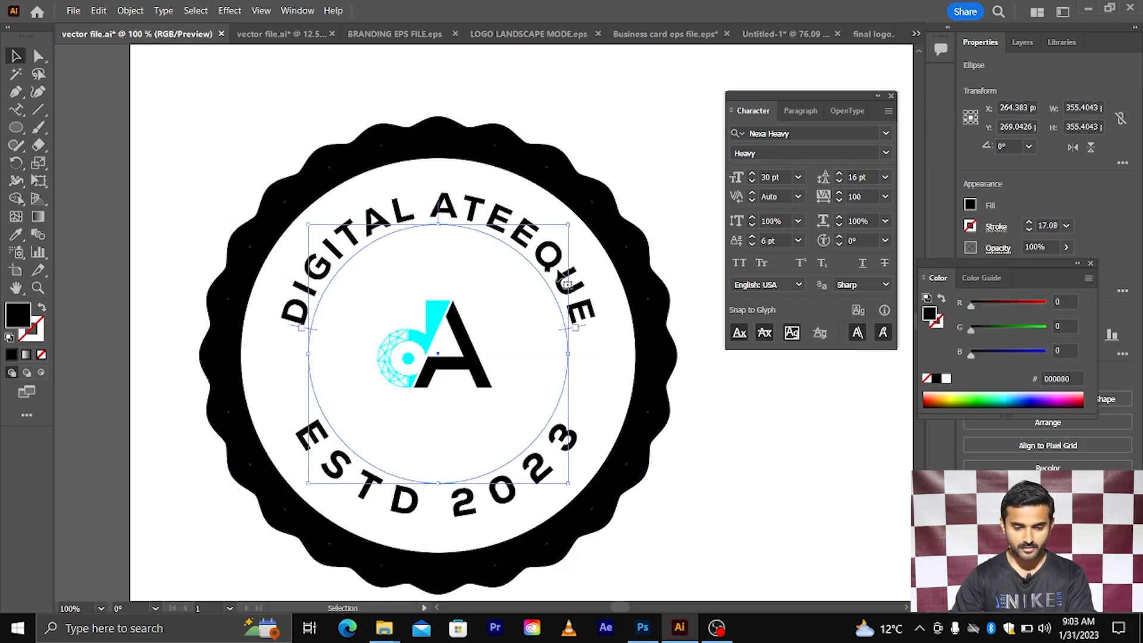
scroll(574, 441, "down", 2)
left_click(539, 467)
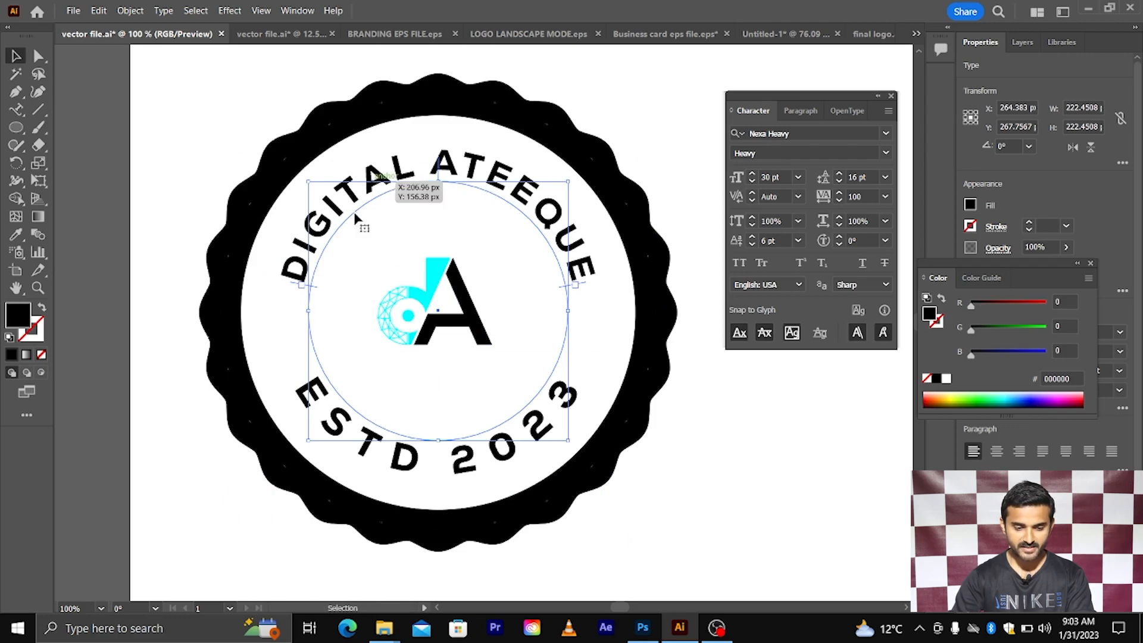
left_click(333, 432)
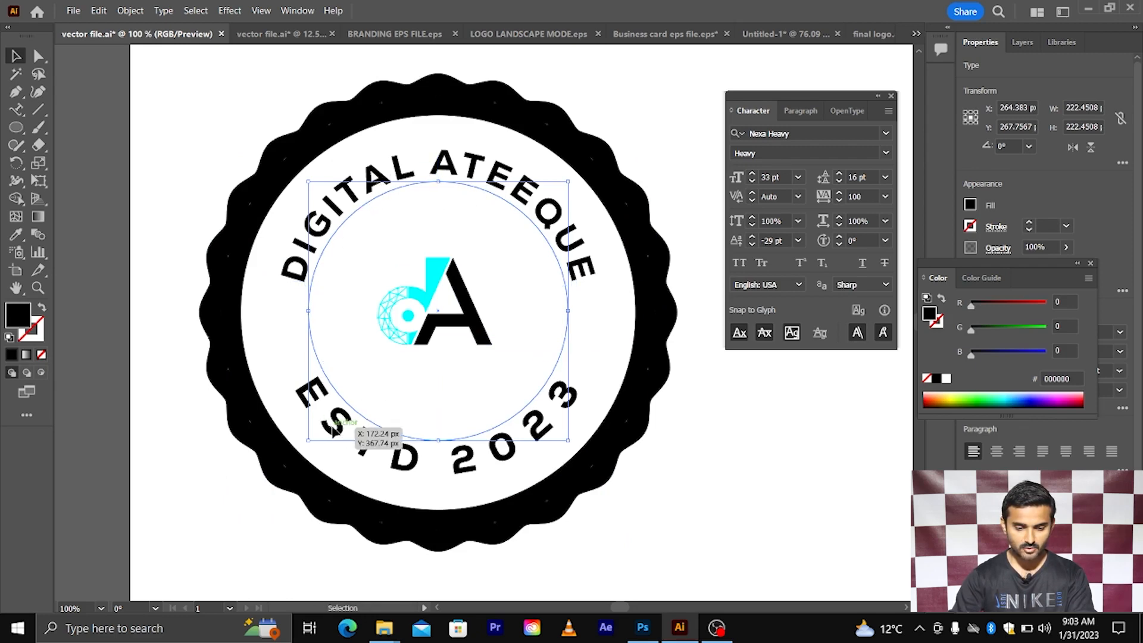
left_click(333, 431)
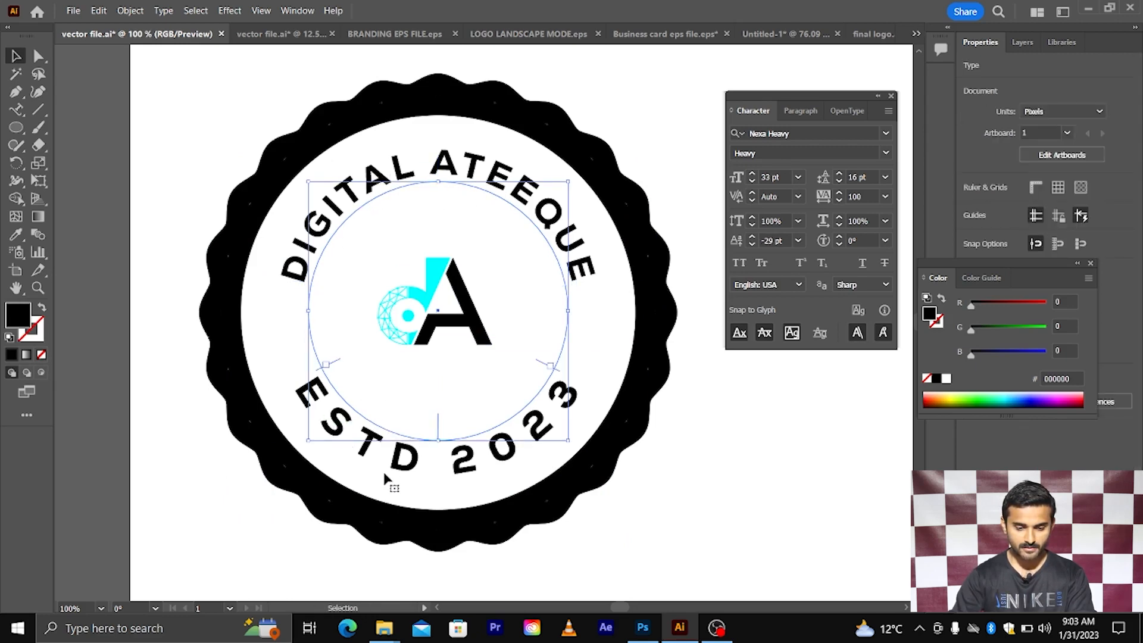
scroll(410, 476, "down", 1)
scroll(375, 431, "up", 1)
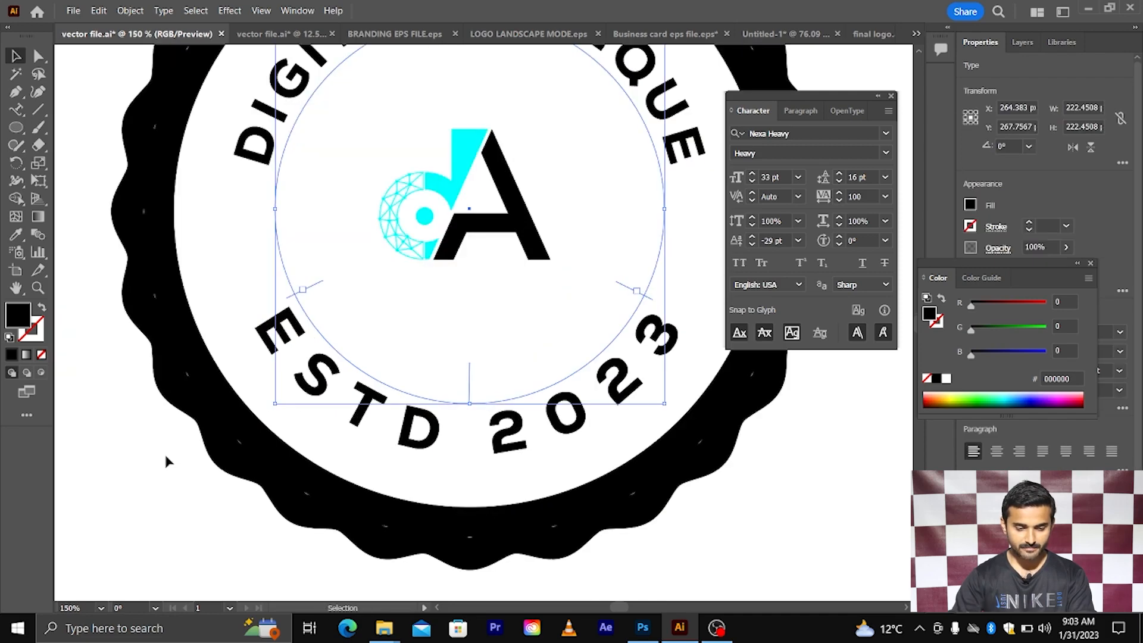
left_click(308, 370)
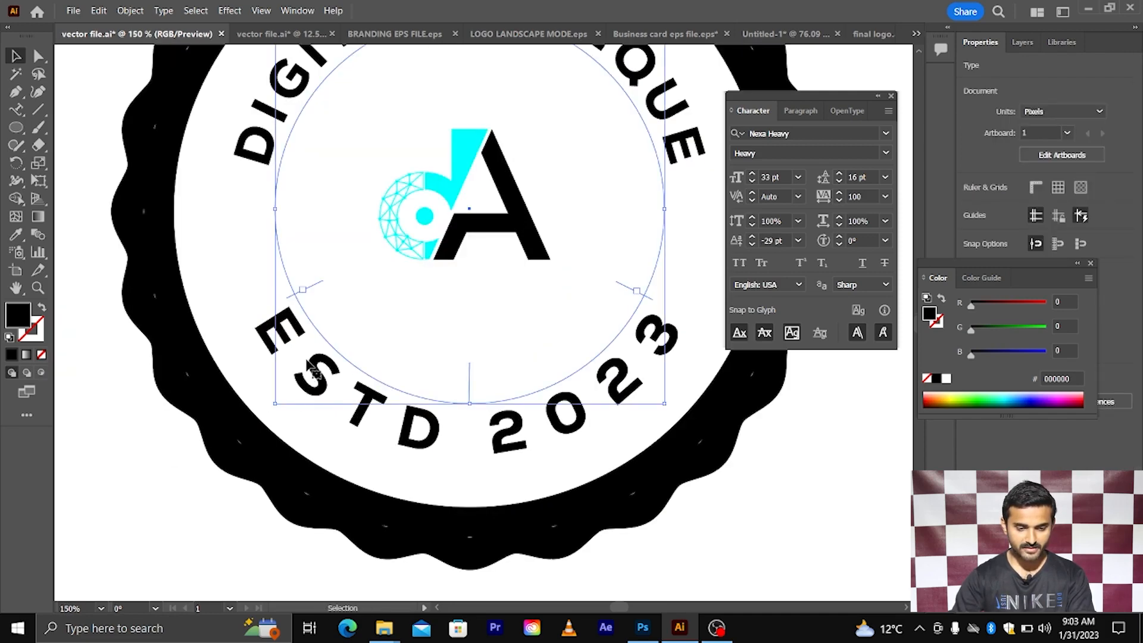
scroll(247, 156, "up", 2)
- Enlarge the "DIGITAL ATEEQUE" and "ESTD 2023" circular texts together from their centre to about 252 px and deselect them
left_click(245, 159)
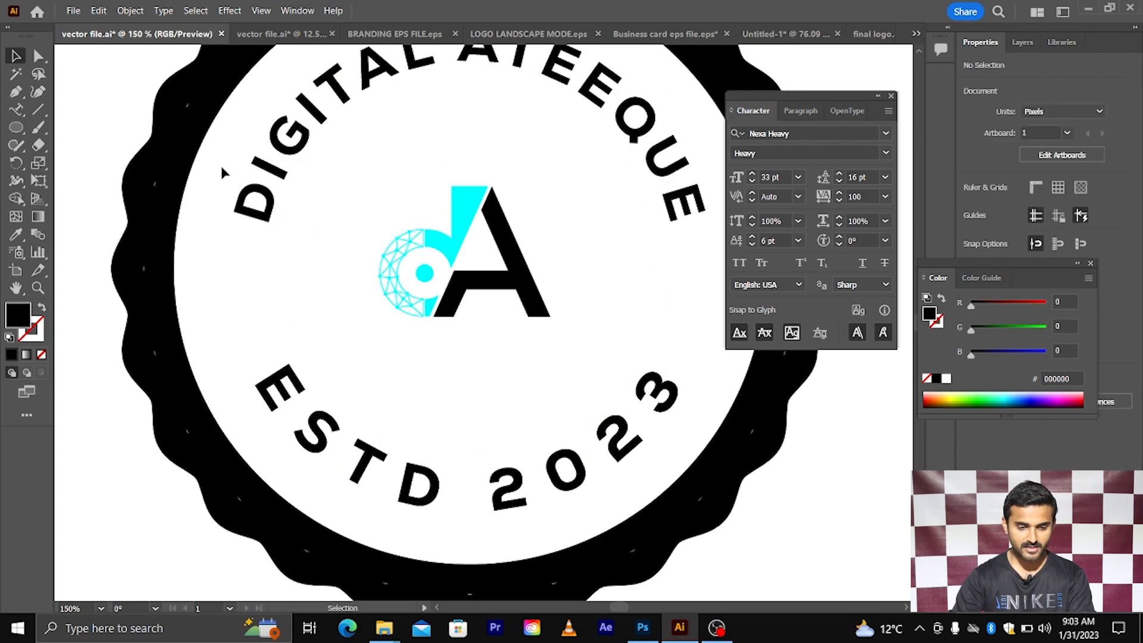
left_click(285, 416)
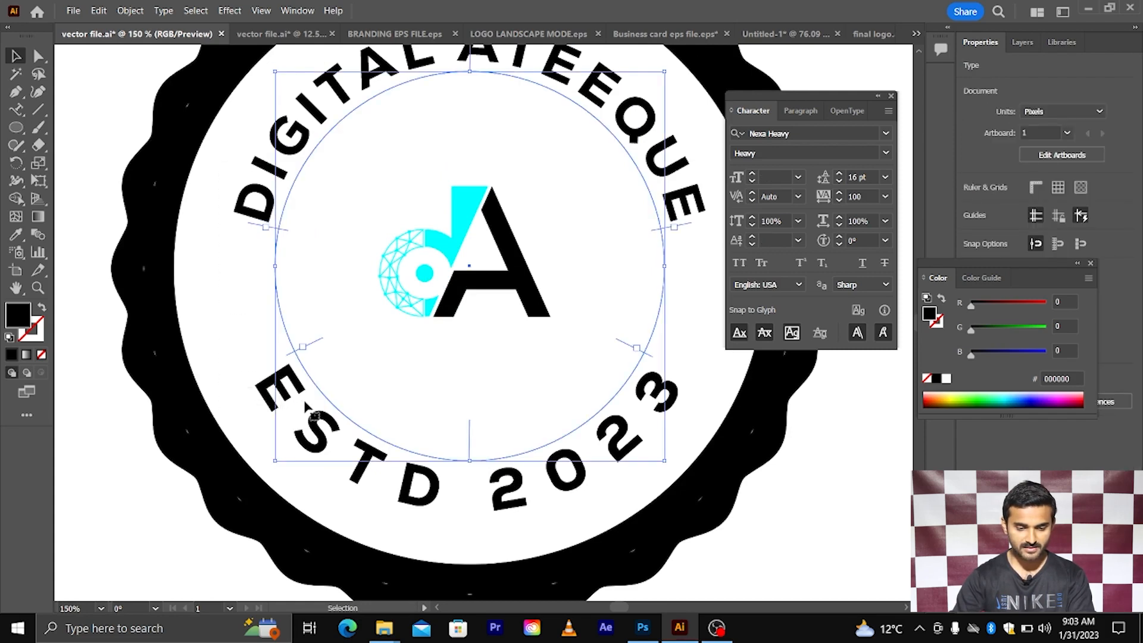
key("ctrl+minus")
key("ctrl+minus")
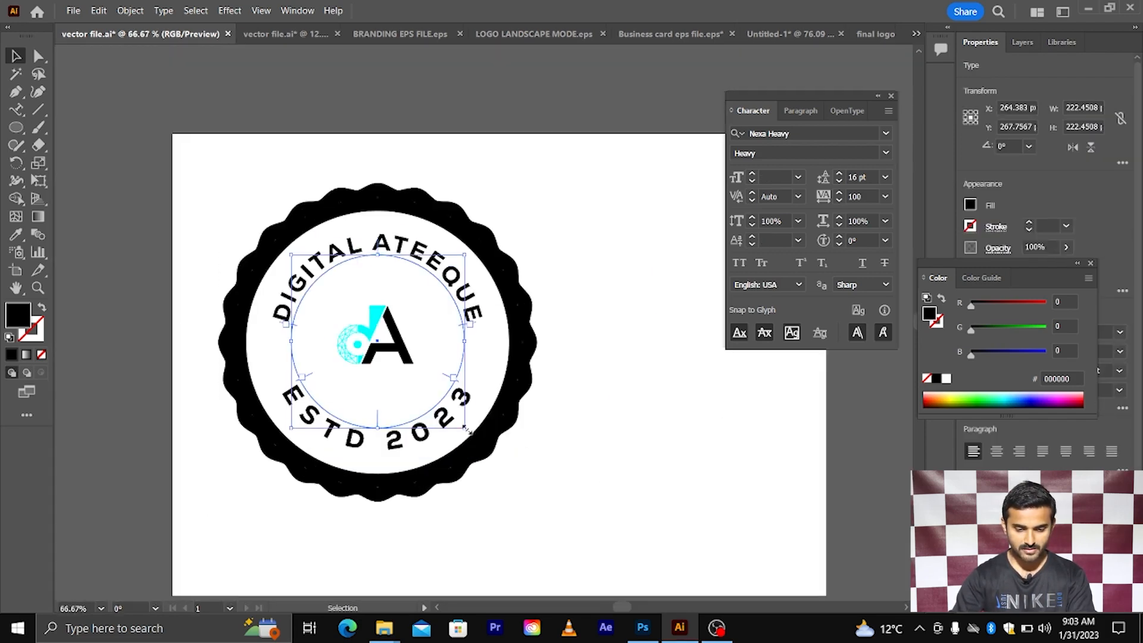
left_click_drag(466, 428, 477, 447)
left_click(578, 406)
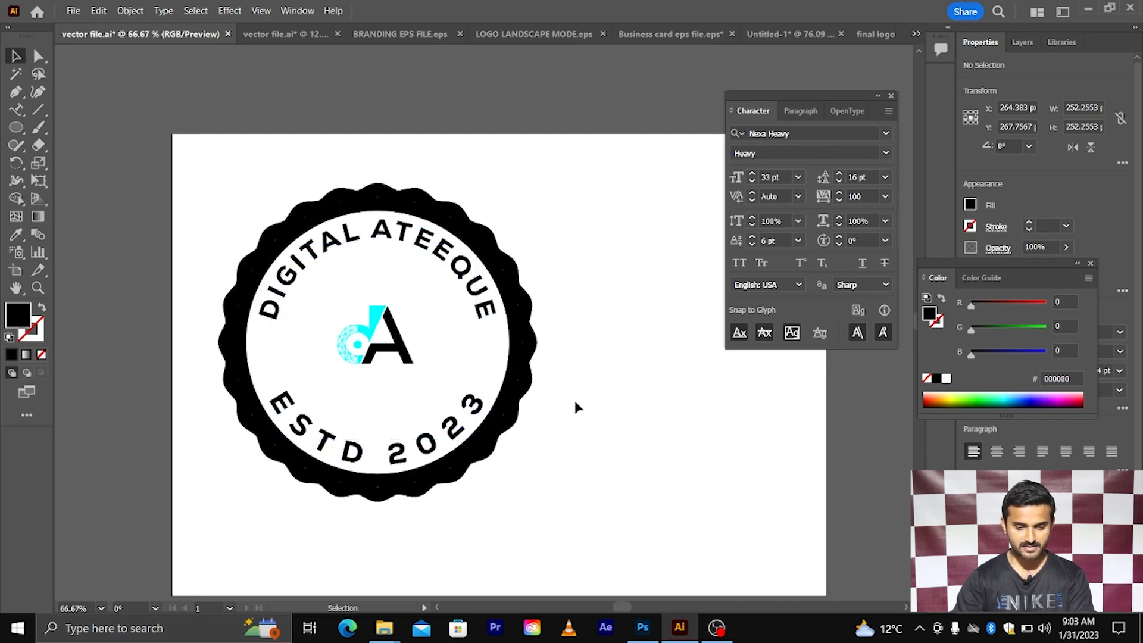
- Set the thick circular ring's stroke weight to 15 pt
left_click(505, 259)
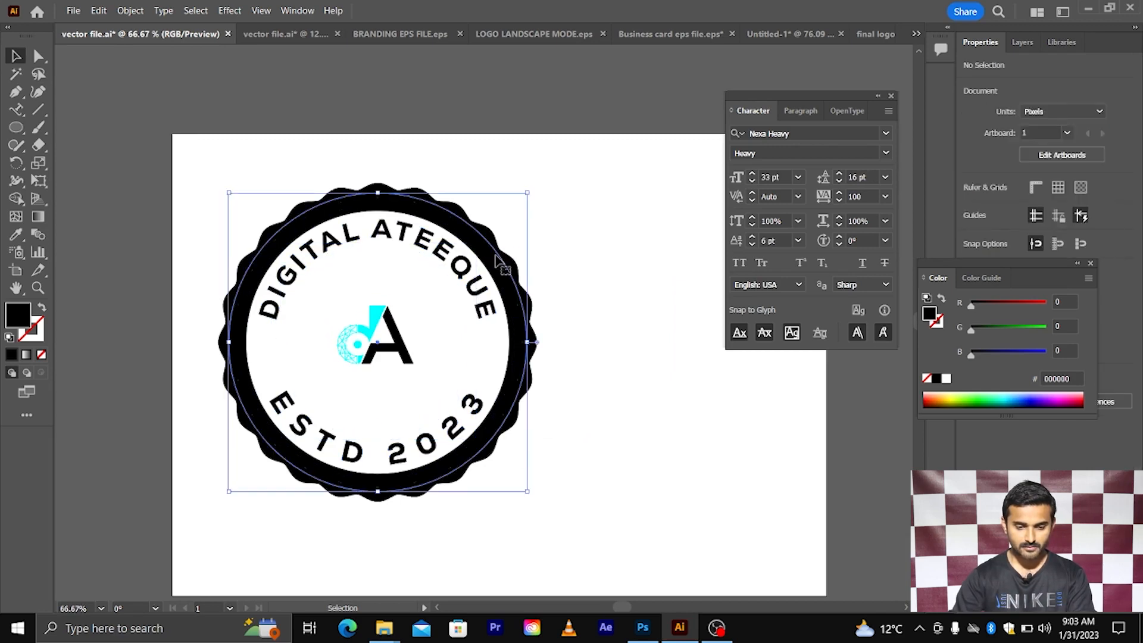
key("Return")
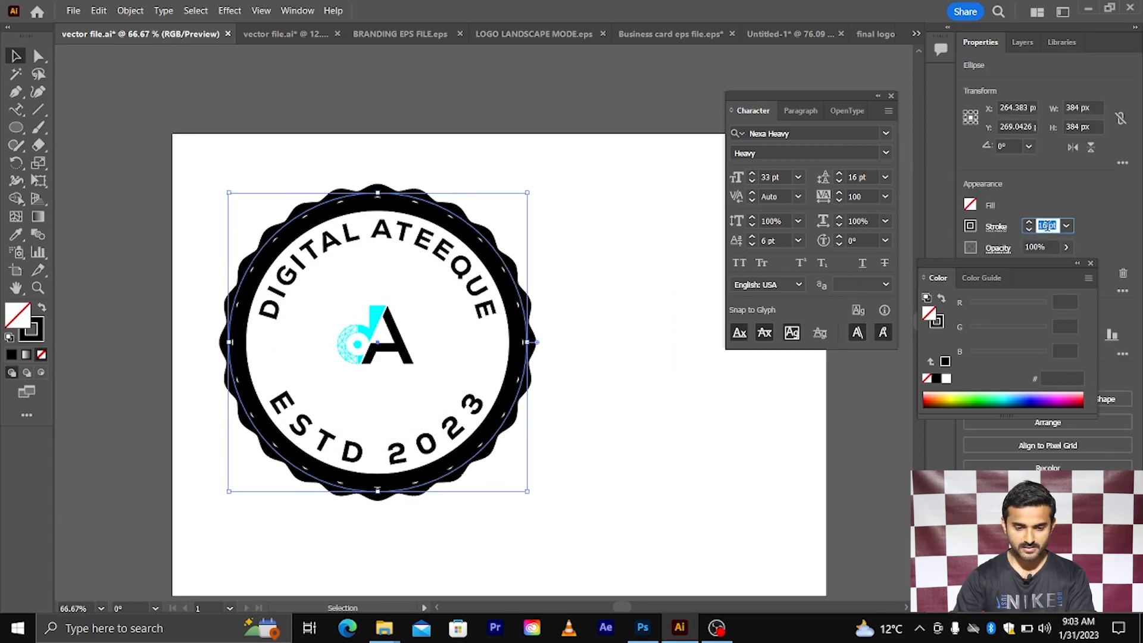
key("Down")
key("Down")
key("Down")
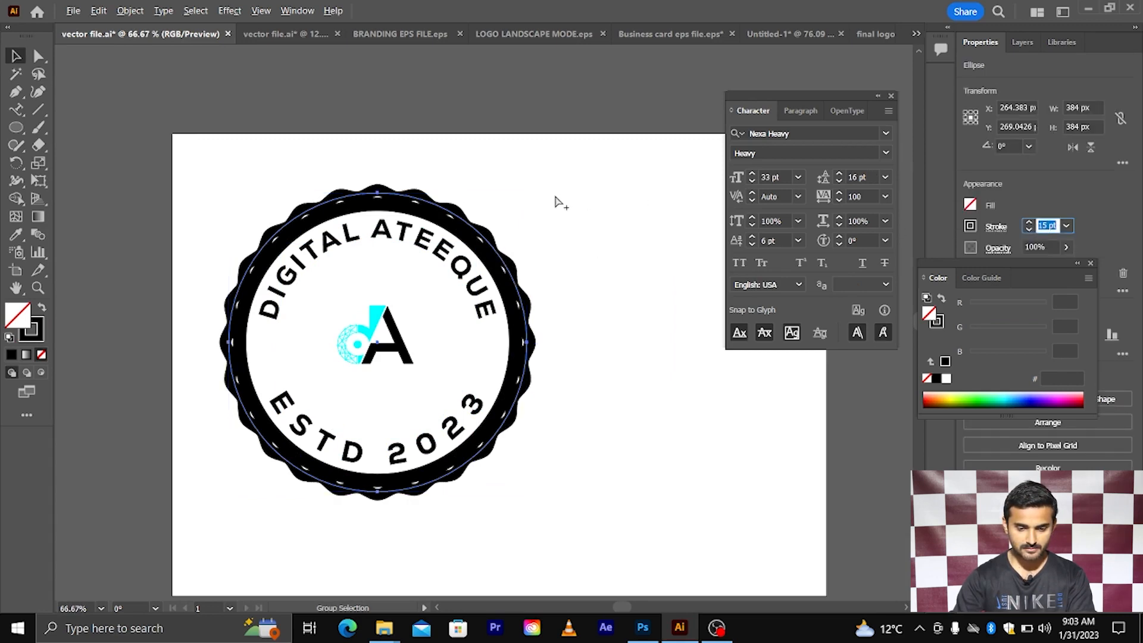
- Shrink the thick circular ring proportionally from its centre to about 373 px so it sits within the wavy ring
scroll(556, 197, "up", 1)
left_click_drag(517, 190, 513, 195)
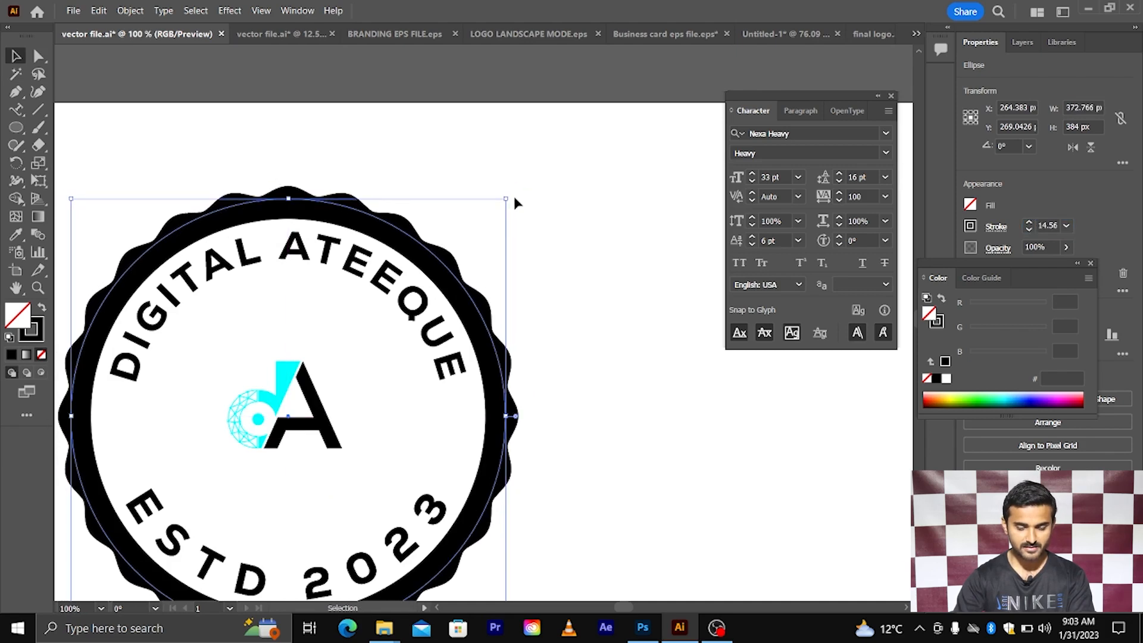
scroll(513, 196, "down", 1)
scroll(513, 195, "left", 1)
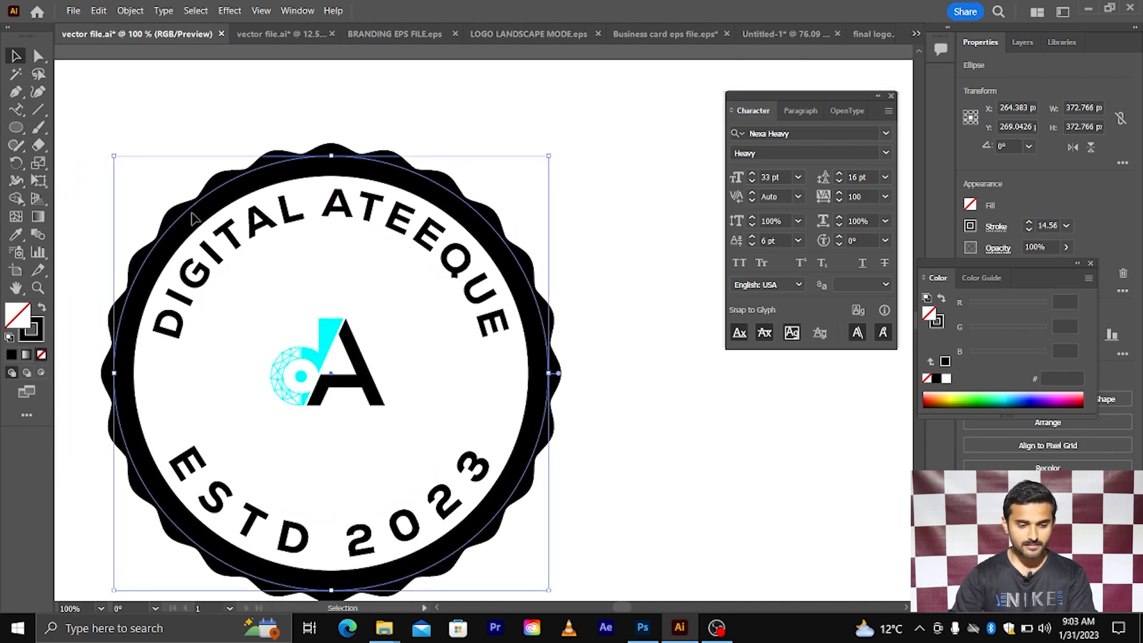
scroll(602, 290, "left", 1)
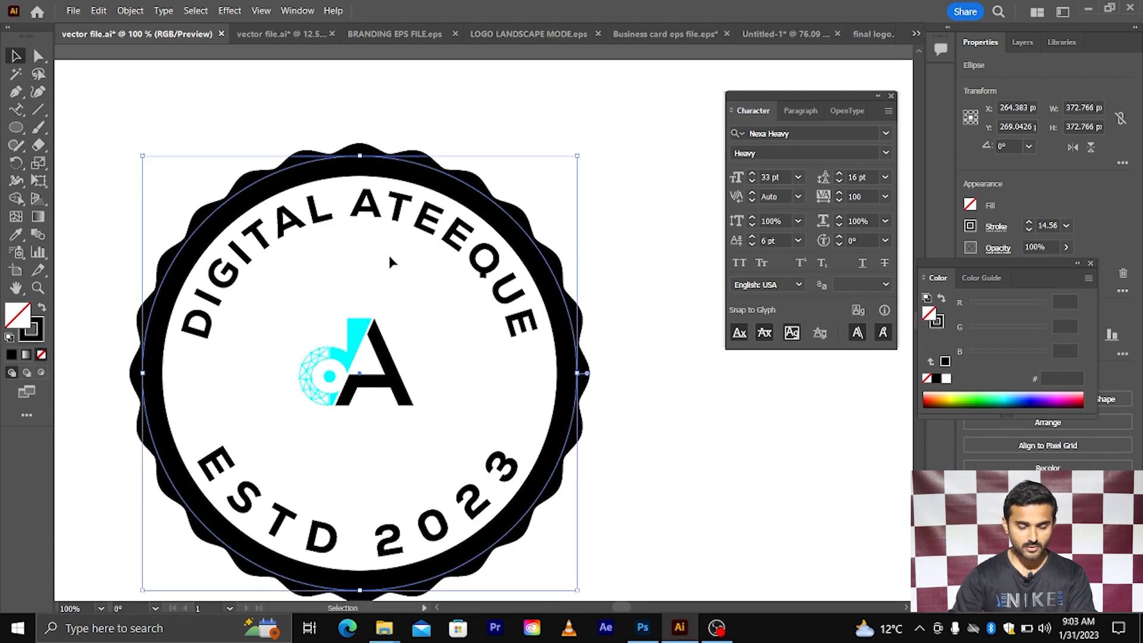
- Expand the appearance of all the badge artwork, expand its object, fill and stroke, and deselect it
left_click(327, 276, "shift")
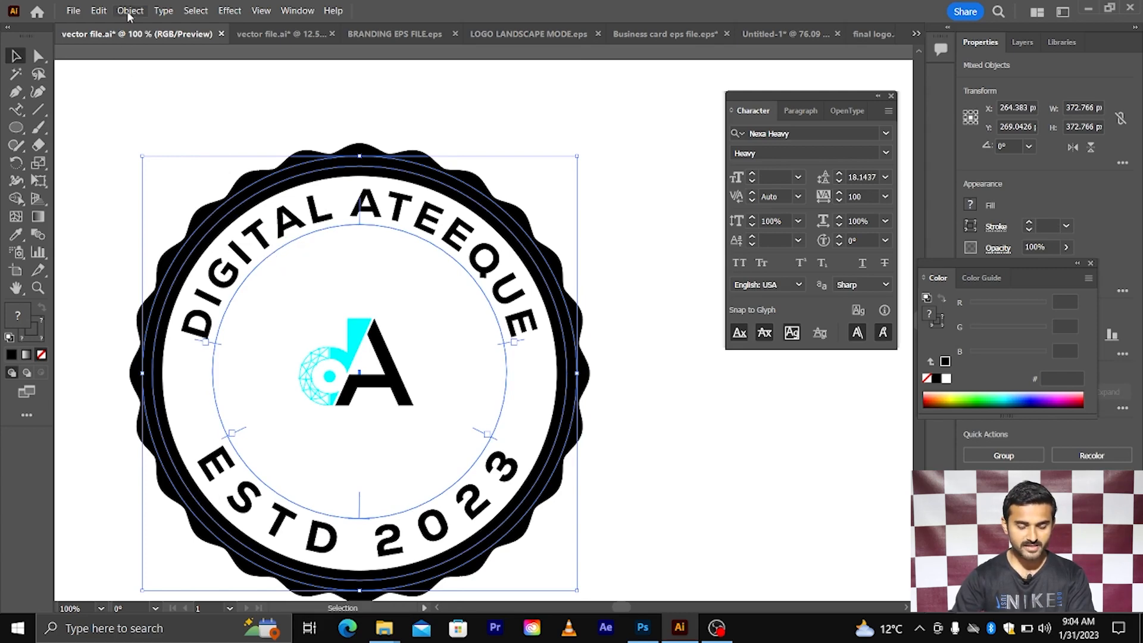
key("ctrl+minus")
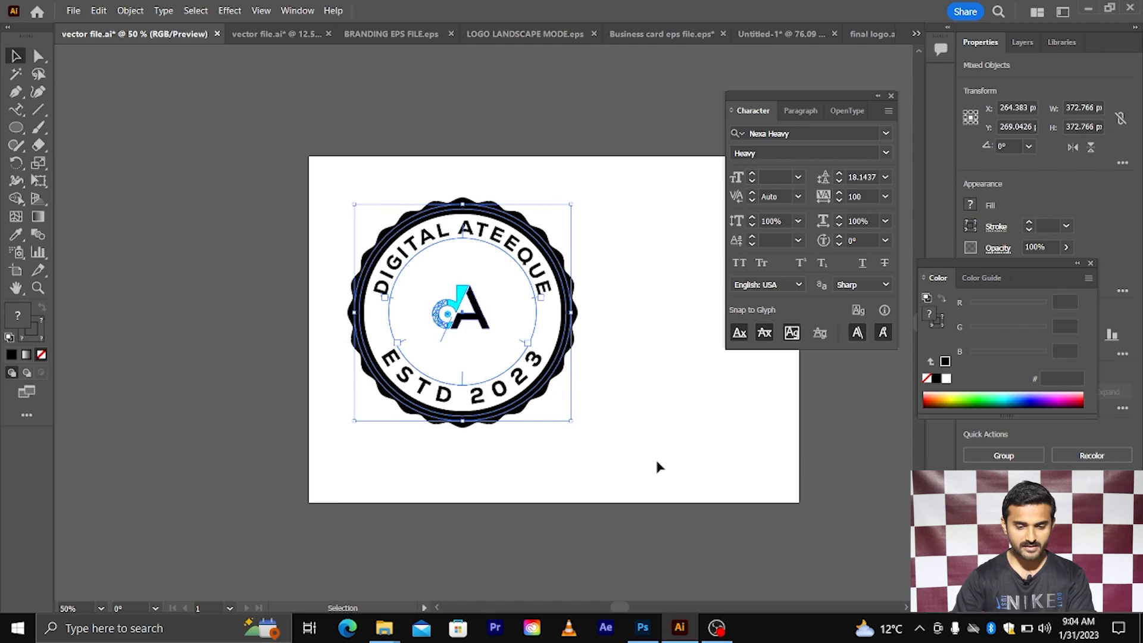
left_click(130, 10)
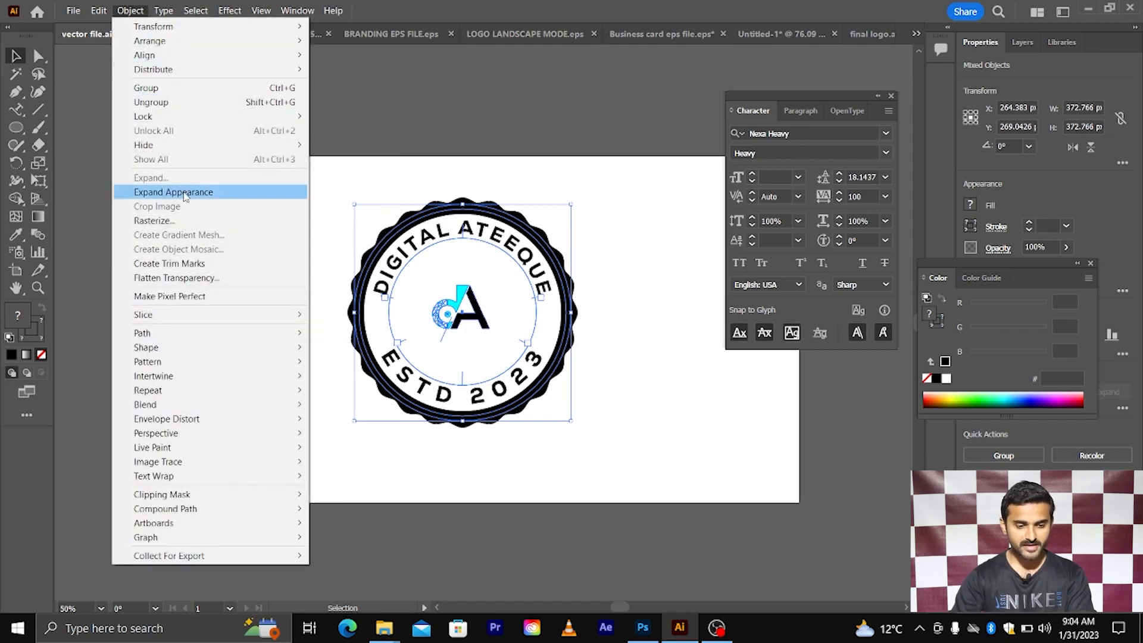
left_click(149, 189)
left_click(130, 11)
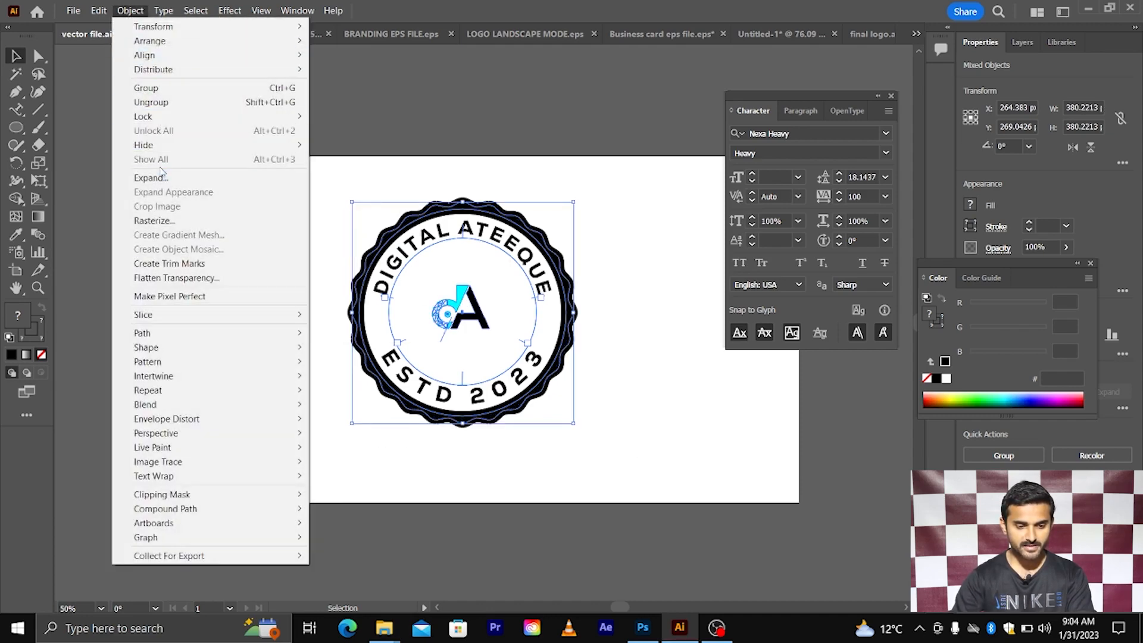
left_click(178, 177)
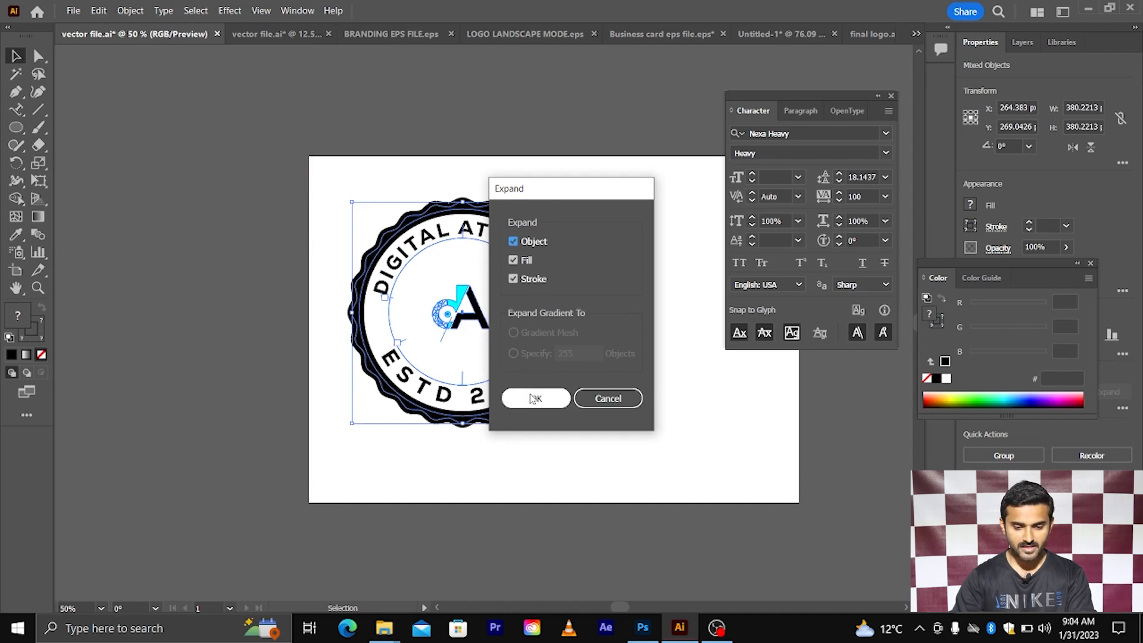
left_click(535, 398)
left_click(588, 318)
- Duplicate the outer ring group and scale the copy concentrically to about 238 px between the curved text and the logo
key("ctrl+plus")
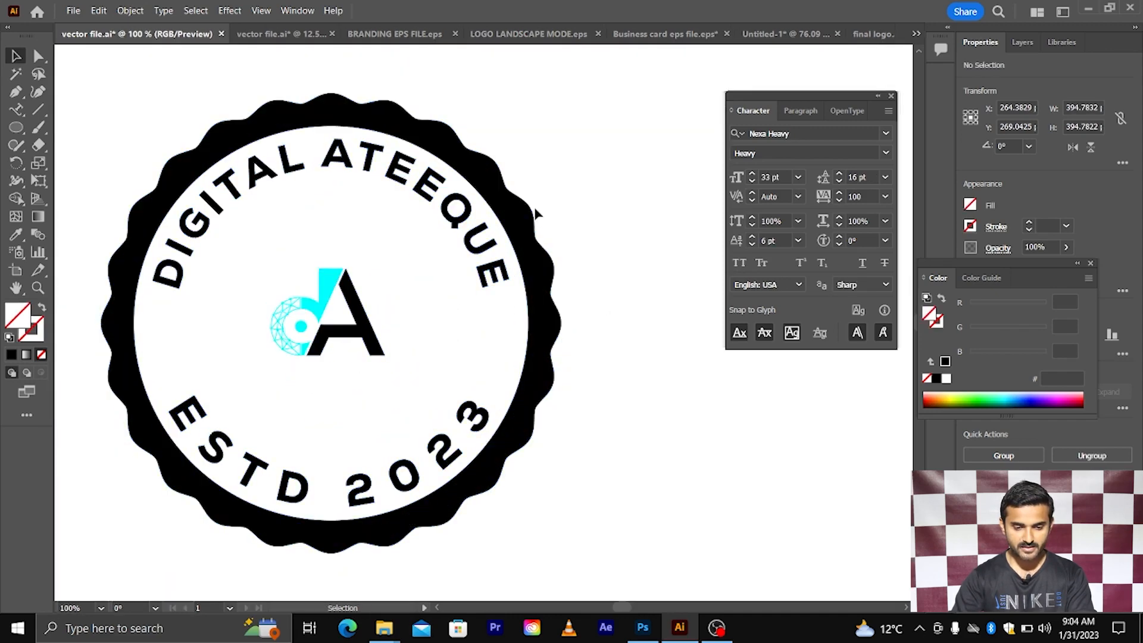
left_click(534, 212)
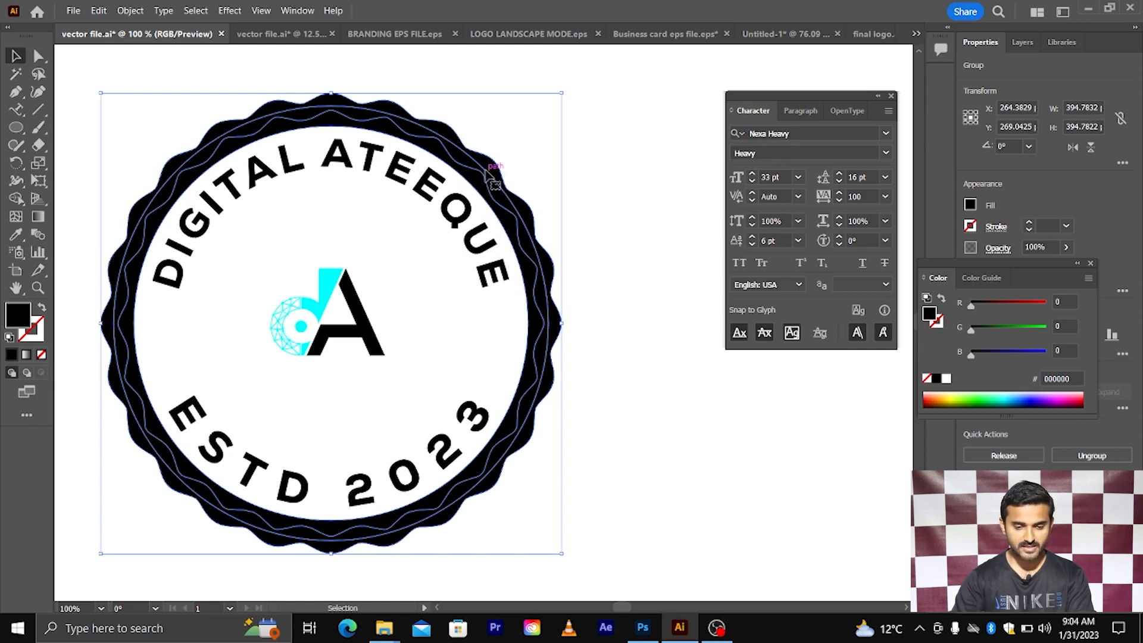
key("a")
key("v")
key("a")
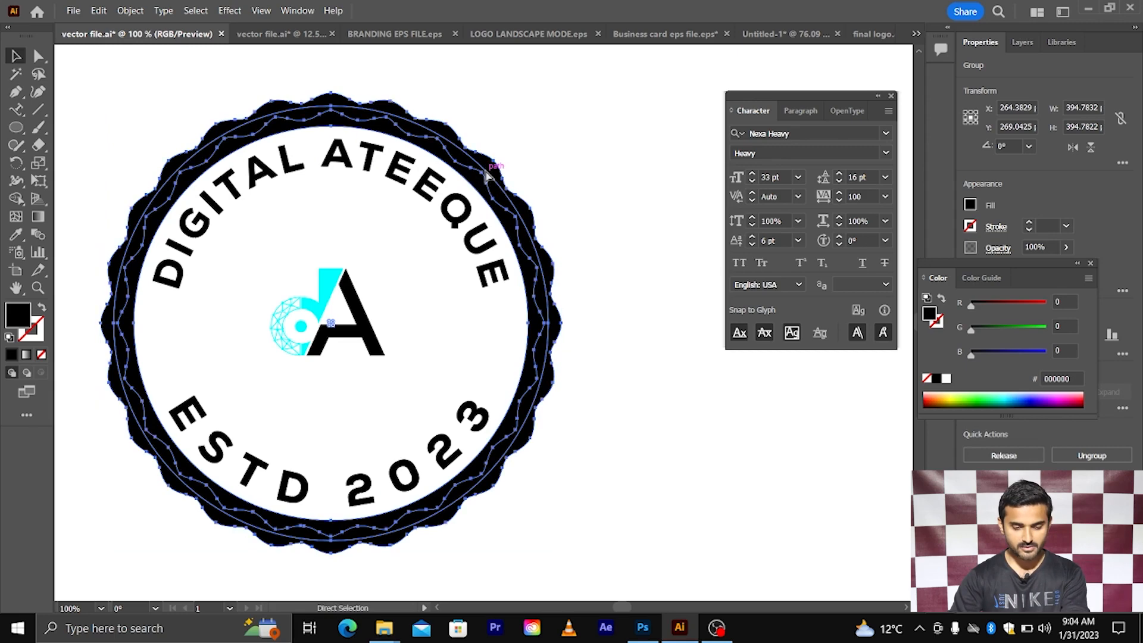
key("v")
left_click_drag(560, 92, 525, 182)
left_click(585, 238)
scroll(589, 235, "left", 2)
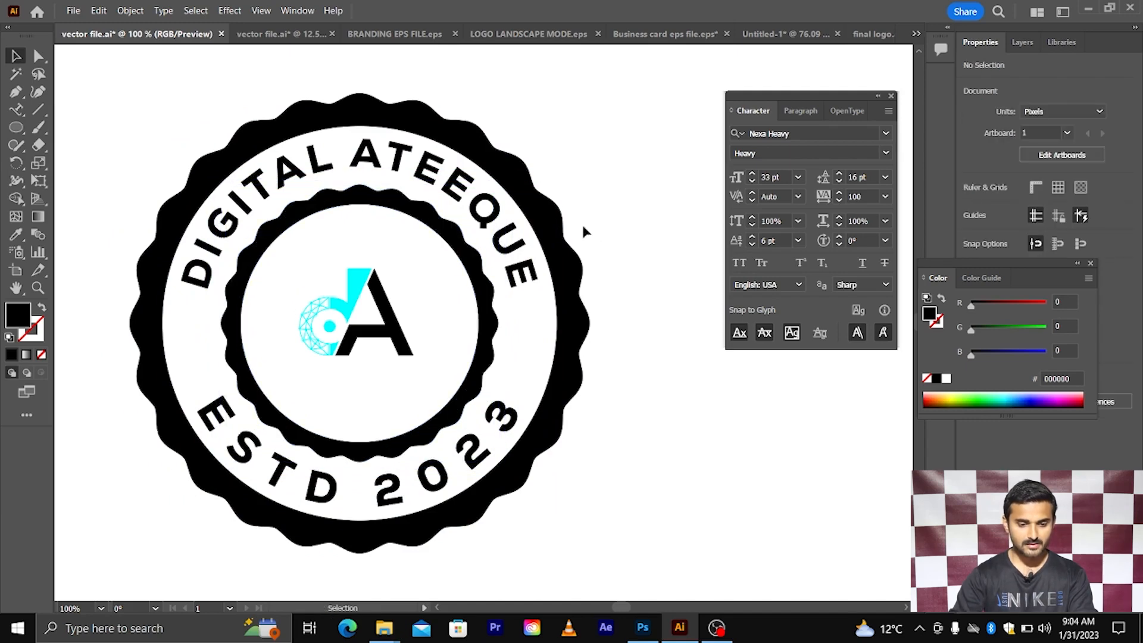
- Enlarge the inner wavy ring proportionally from its centre to about 249 px
scroll(467, 194, "down", 1)
left_click(469, 223)
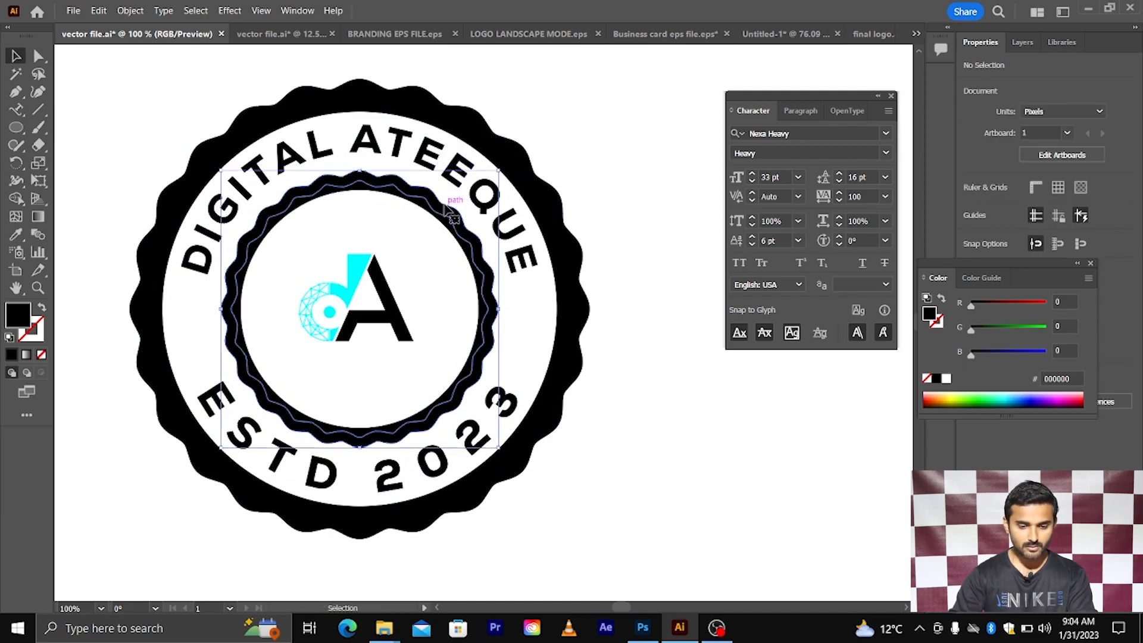
mouse_move(500, 172)
left_mouse_down()
mouse_move(507, 162)
mouse_move(482, 207)
mouse_move(509, 158)
left_mouse_up()
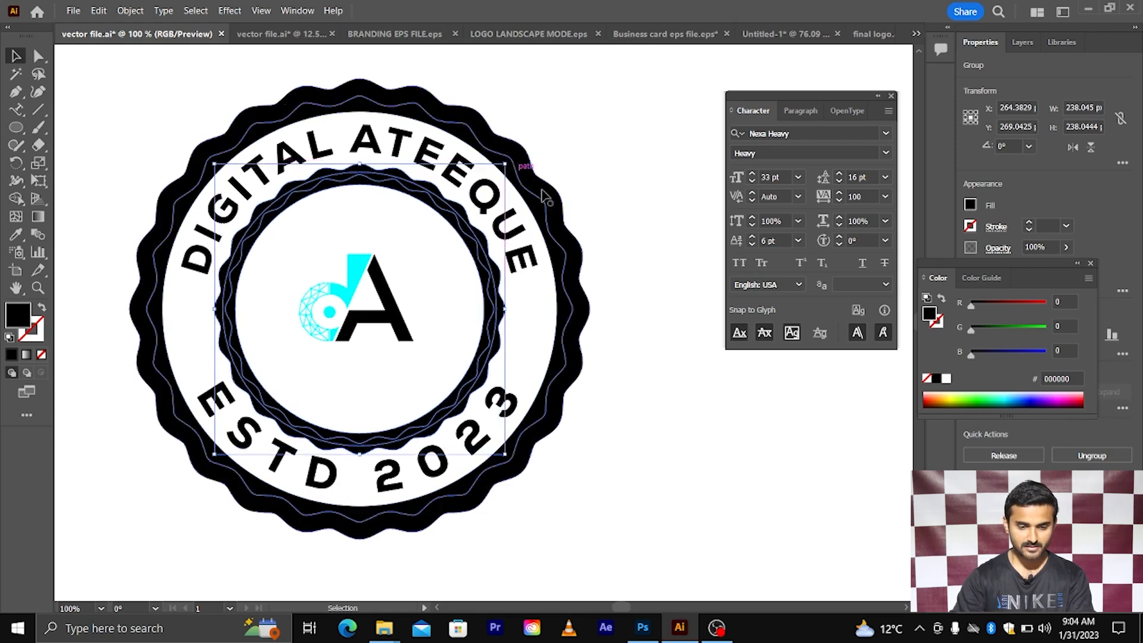
left_click(568, 202)
- Ungroup the outer ring so that its wavy band and circular ring can be edited separately
scroll(569, 203, "down", 2)
left_click(541, 145)
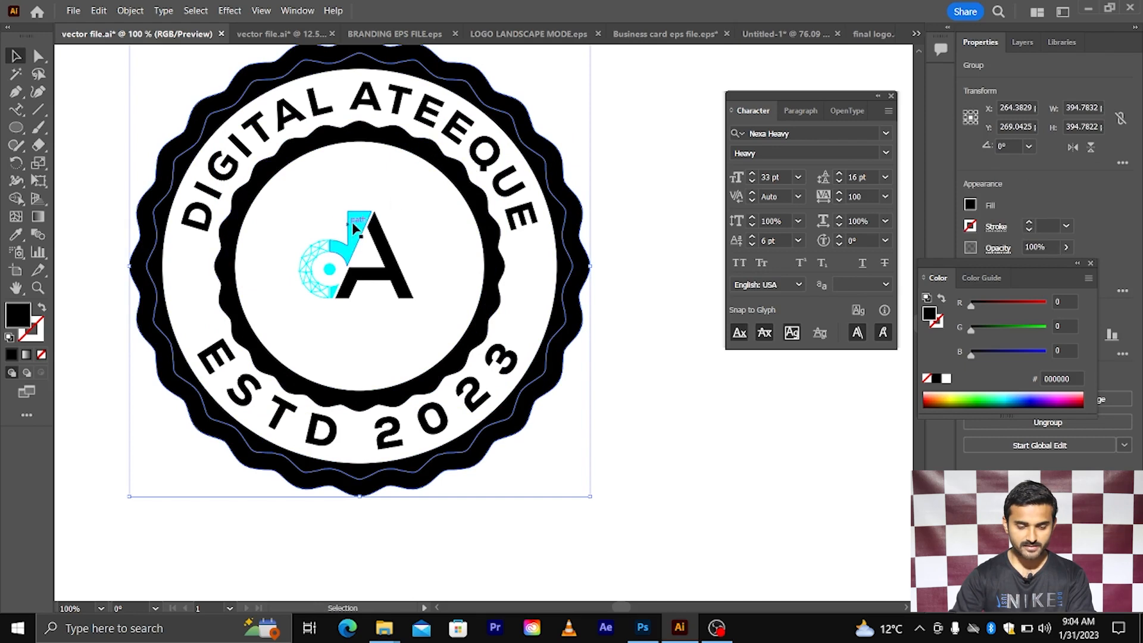
right_click(564, 159)
left_click(604, 328)
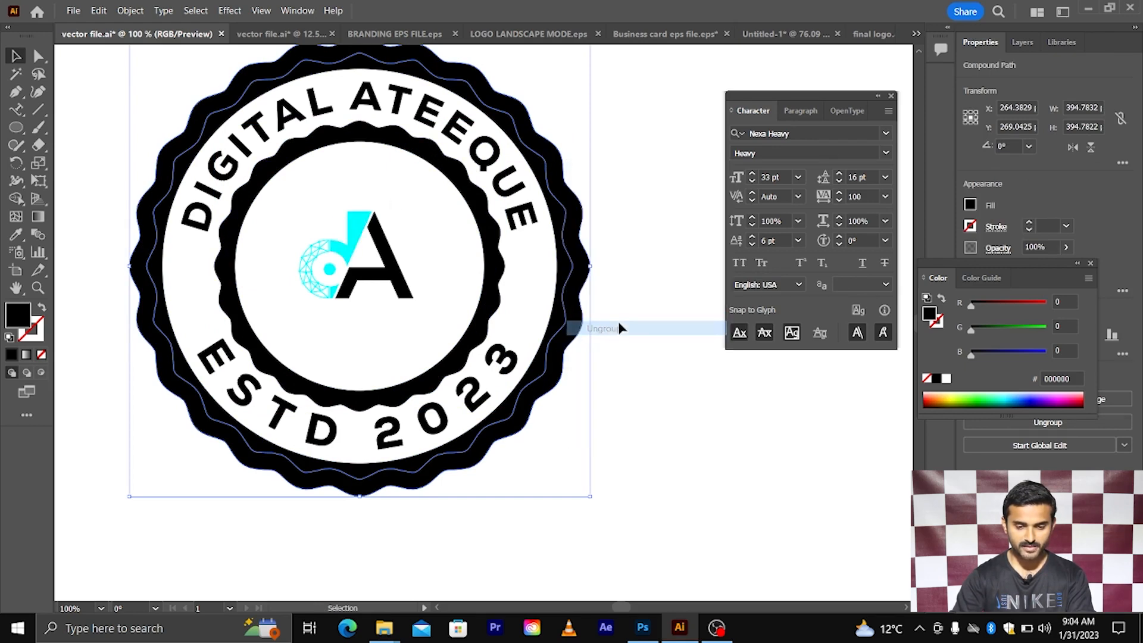
- Sample the logo's cyan (00ffff) as the fill of the outer wavy band and deselect it
left_click(553, 154)
left_click(352, 205)
key("i")
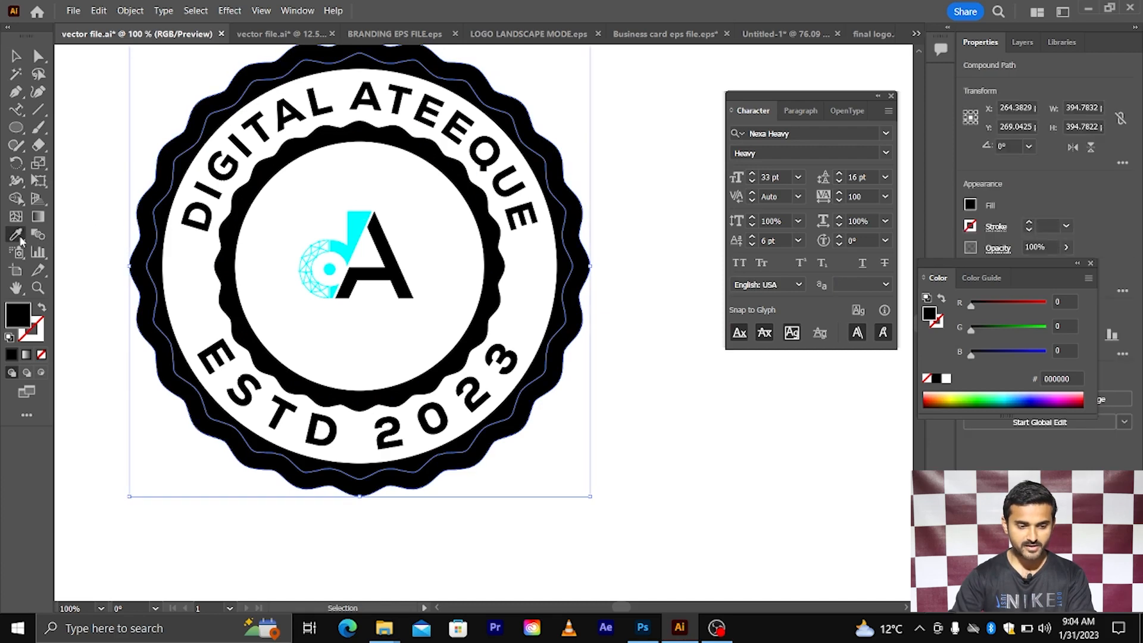
left_click(357, 226)
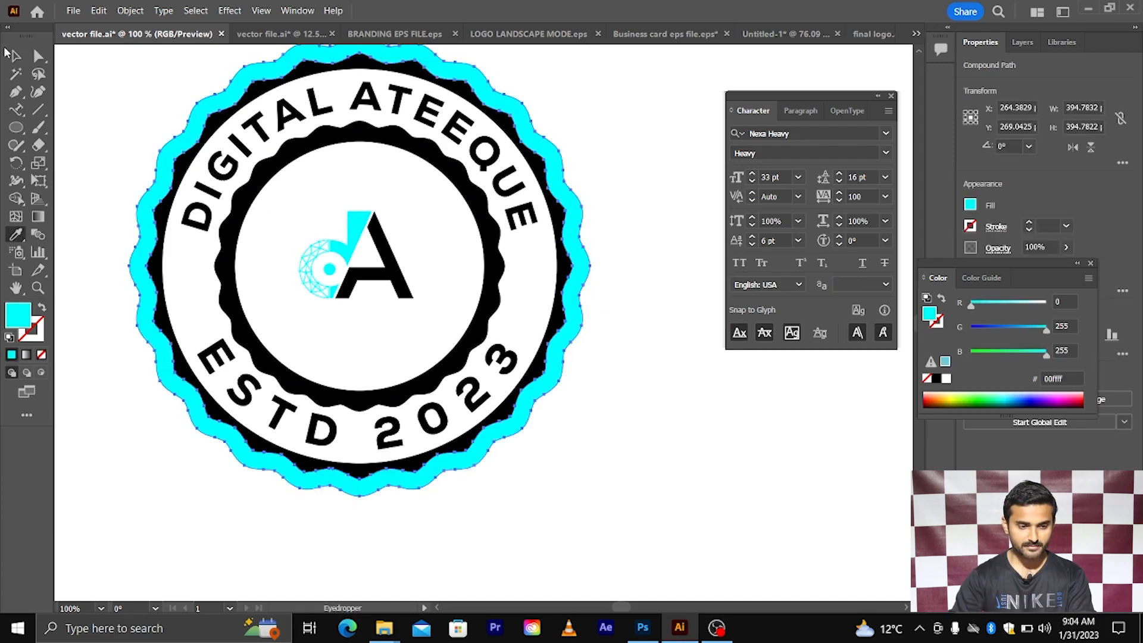
left_click(14, 55)
left_click(86, 69)
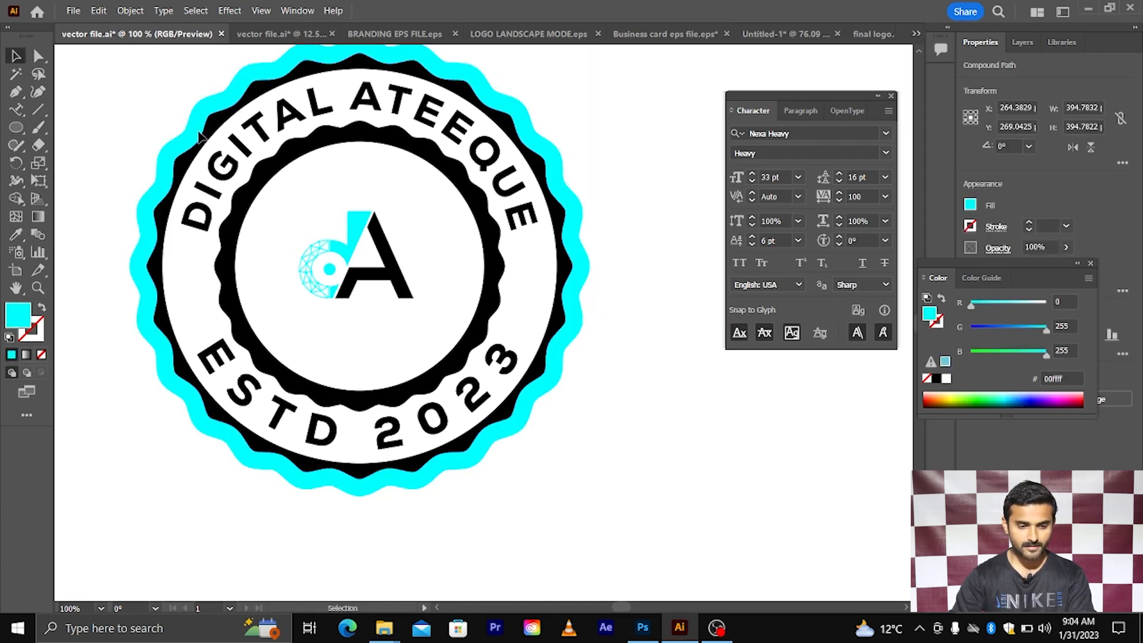
- Ungroup the inner wavy ring and deselect its parts
left_click(254, 172)
right_click(255, 172)
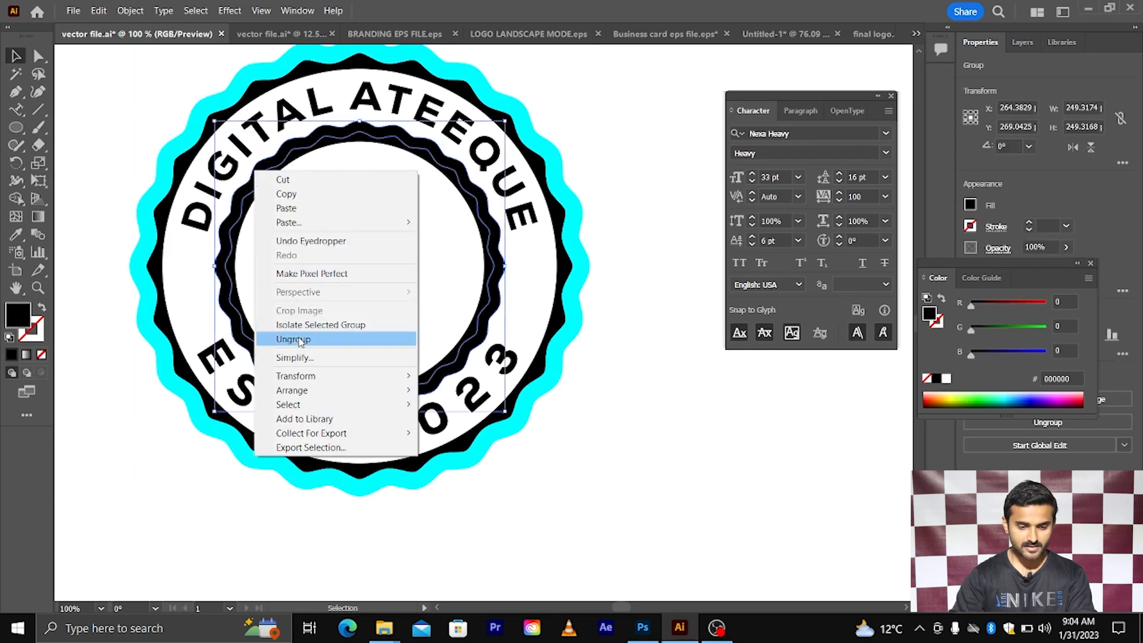
left_click(280, 339)
left_click(104, 220)
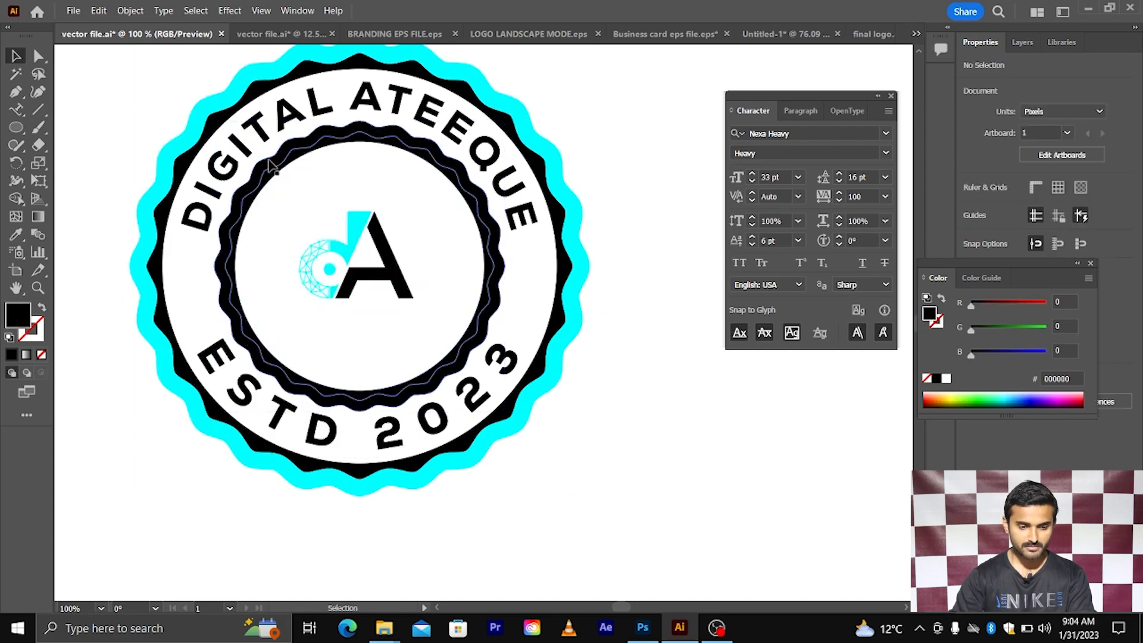
- Sample the outer wavy band's cyan (00ffff) as the fill of the inner wavy band and deselect it
left_click(220, 268)
left_click(15, 234)
left_click(149, 174)
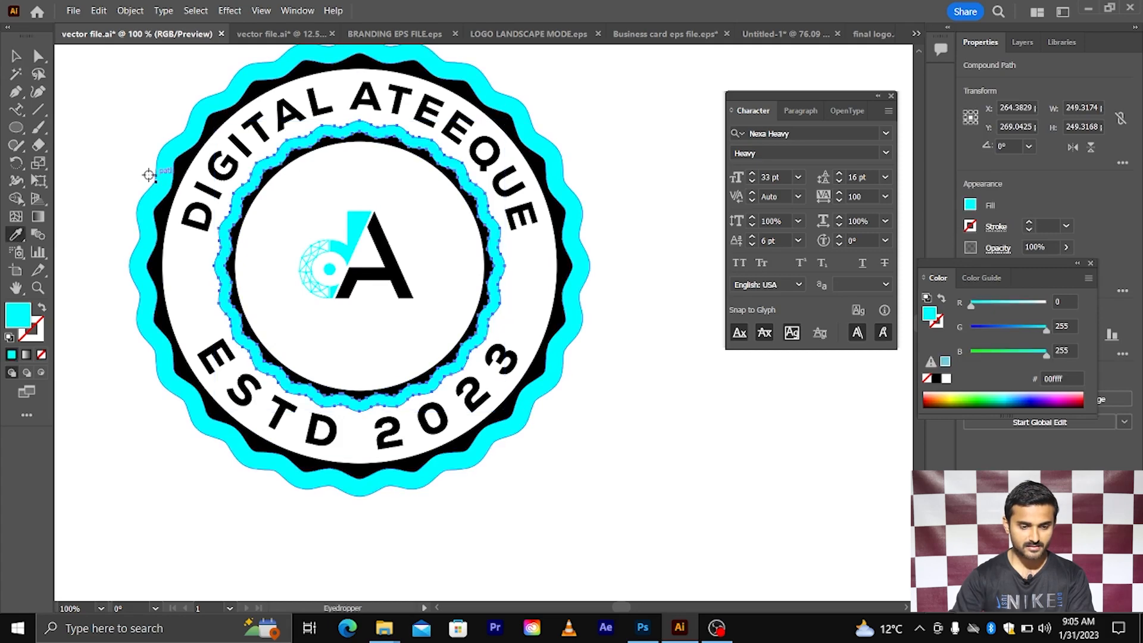
left_click(17, 57)
key("ctrl+minus")
key("ctrl+minus")
left_click(552, 338)
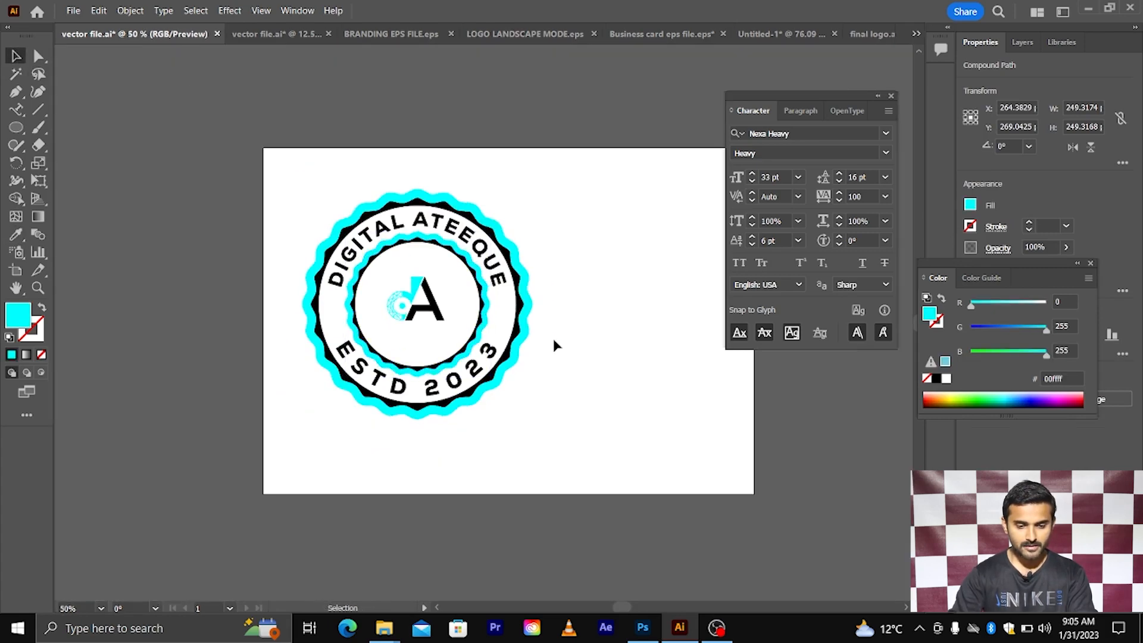
- Delete the stray path hanging below the logo, then enlarge the logo proportionally from its centre inside the inner ring
key("ctrl+plus")
key("ctrl+plus")
left_click(472, 314)
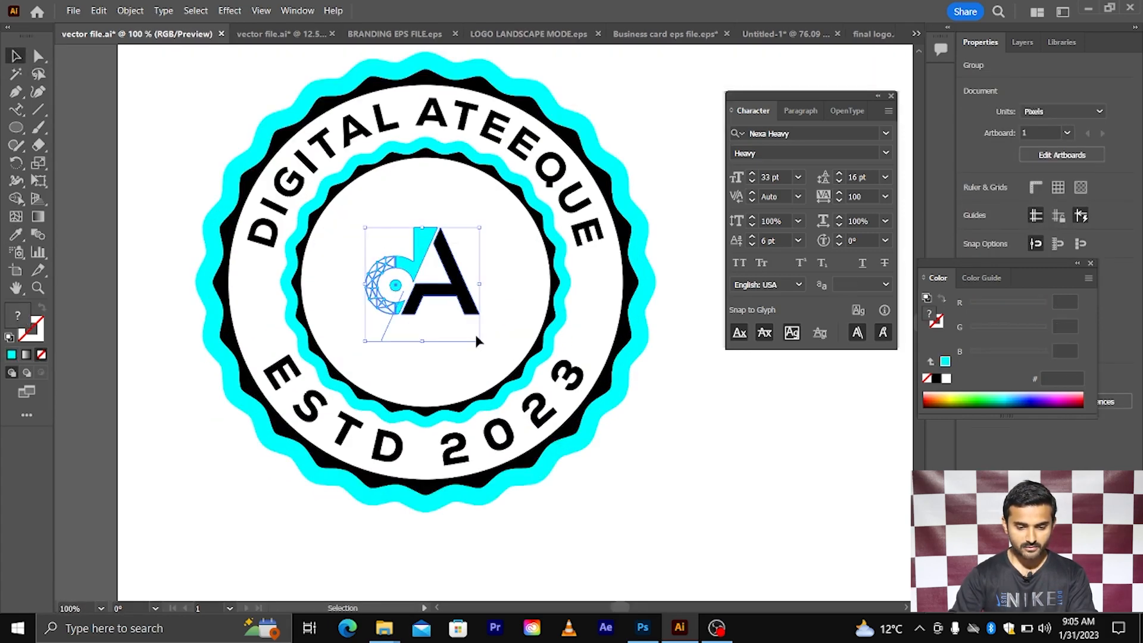
left_click(454, 365)
left_click(386, 337)
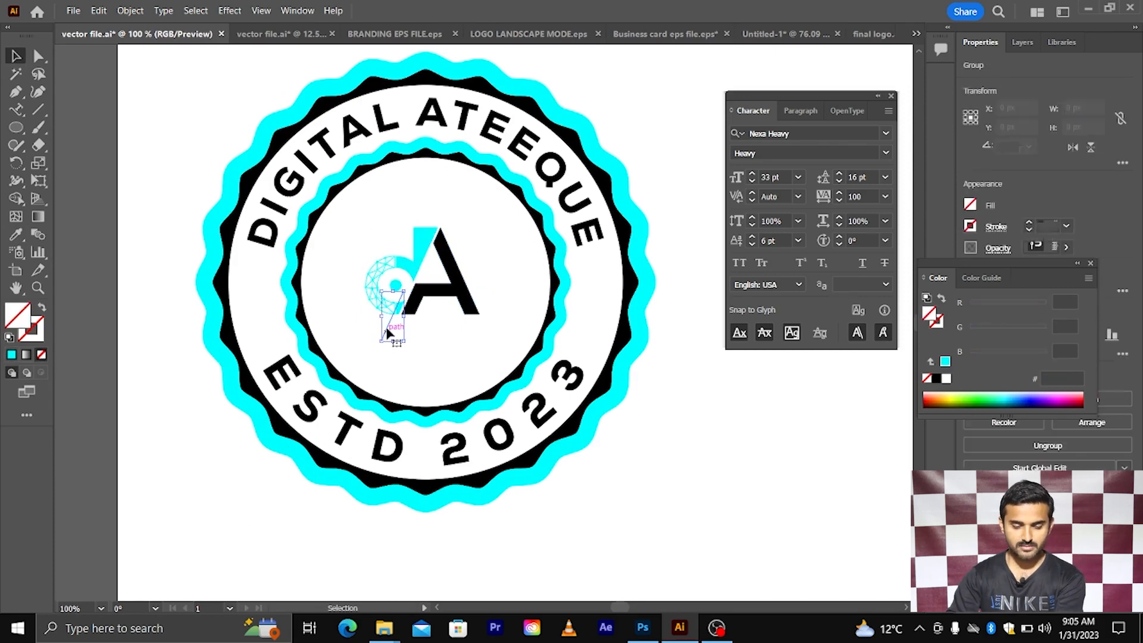
left_click_drag(367, 230, 510, 352)
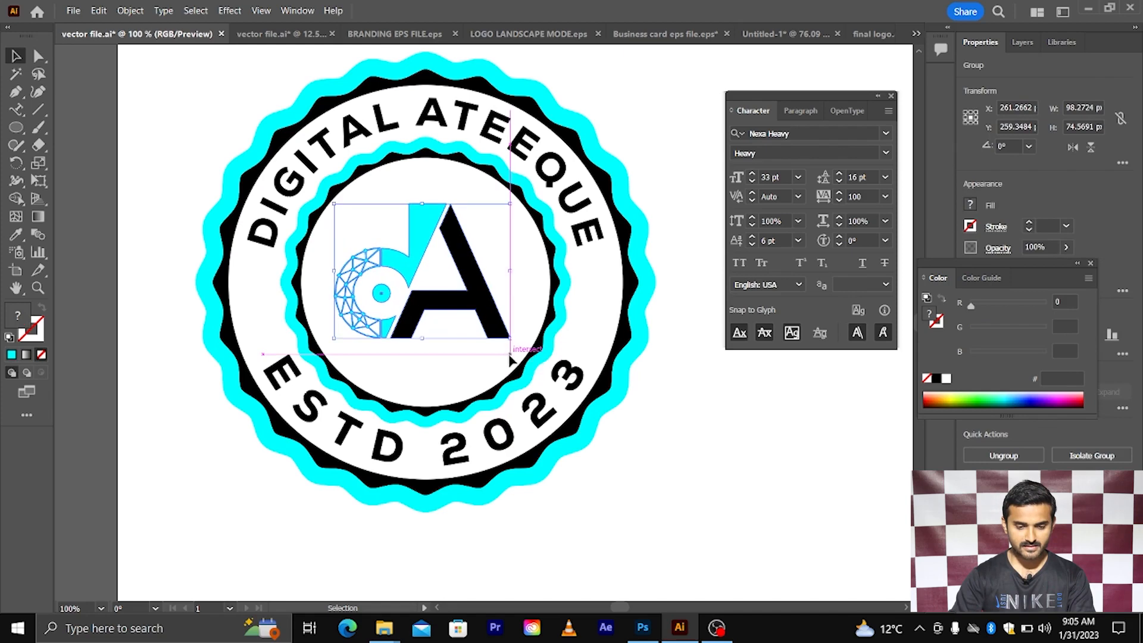
left_click(659, 358)
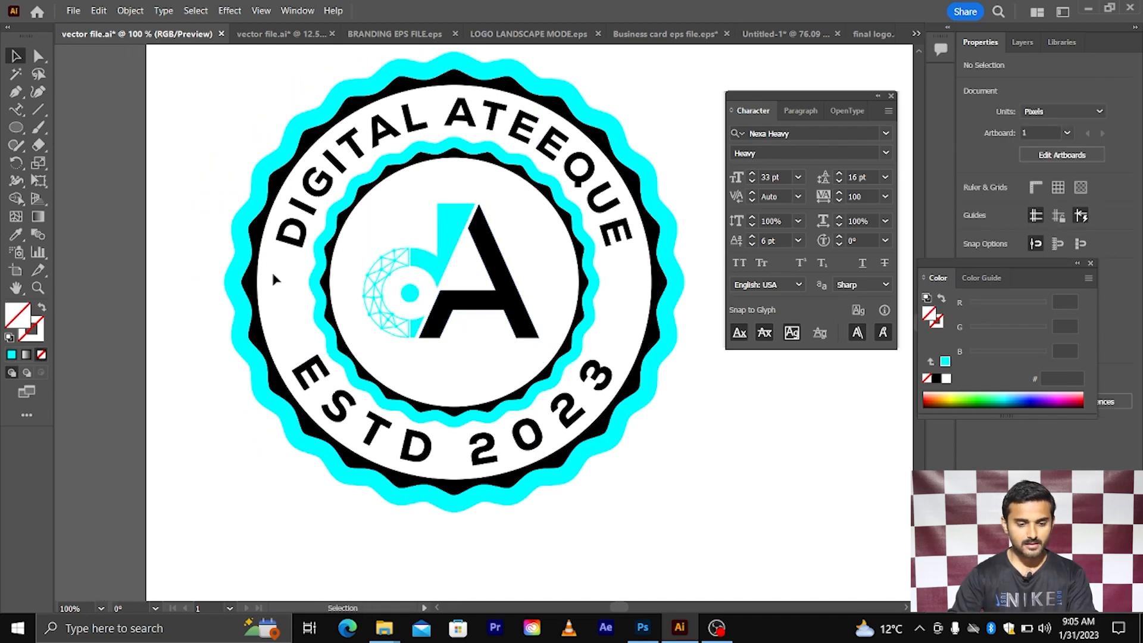
- Draw a five-pointed star about 30 by 28.5 px between the starts of the brand text and the "ESTD 2023" text
scroll(271, 263, "up", 1)
left_click_drag(16, 127, 56, 196)
scroll(304, 315, "up", 2)
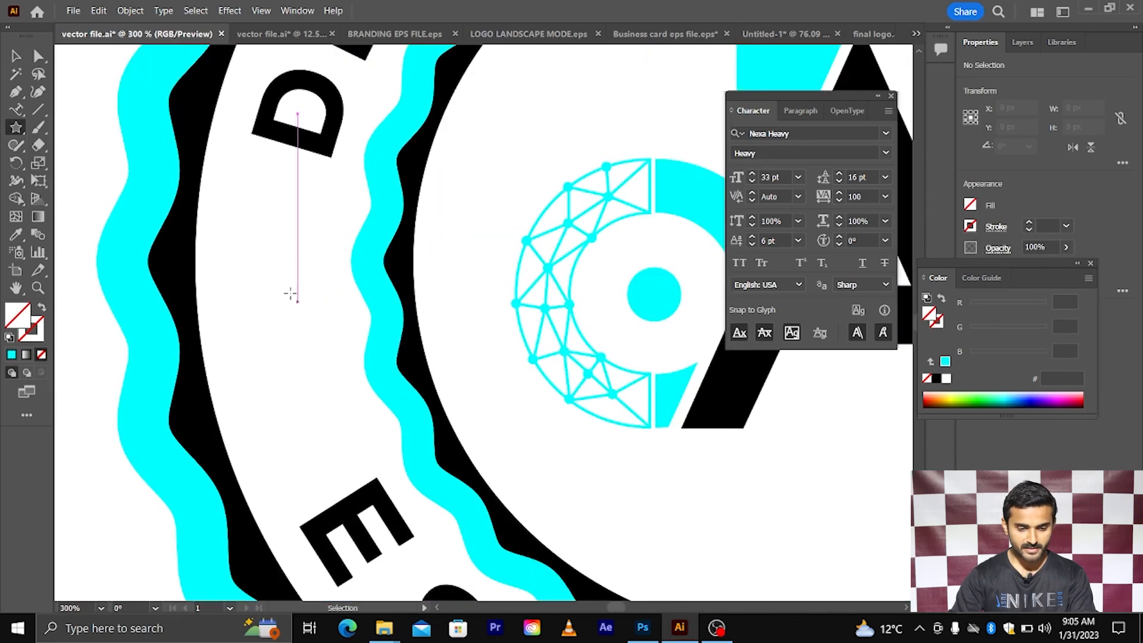
left_click_drag(289, 317, 323, 362)
left_click(16, 56)
- Sample the ring's black (000000) as the fill of the star and deselect it
left_click(16, 234)
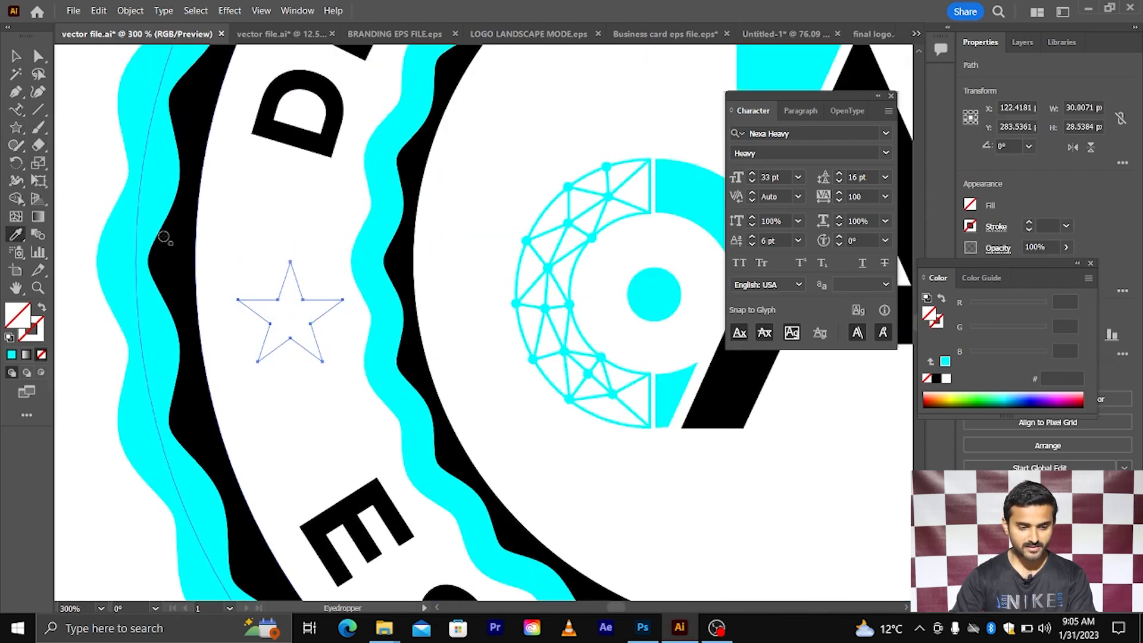
left_click(170, 242)
left_click(21, 56)
left_click(306, 227)
- Duplicate the star horizontally to the opposite gap between the brand and "ESTD 2023" texts, and deselect it
scroll(306, 227, "down", 4)
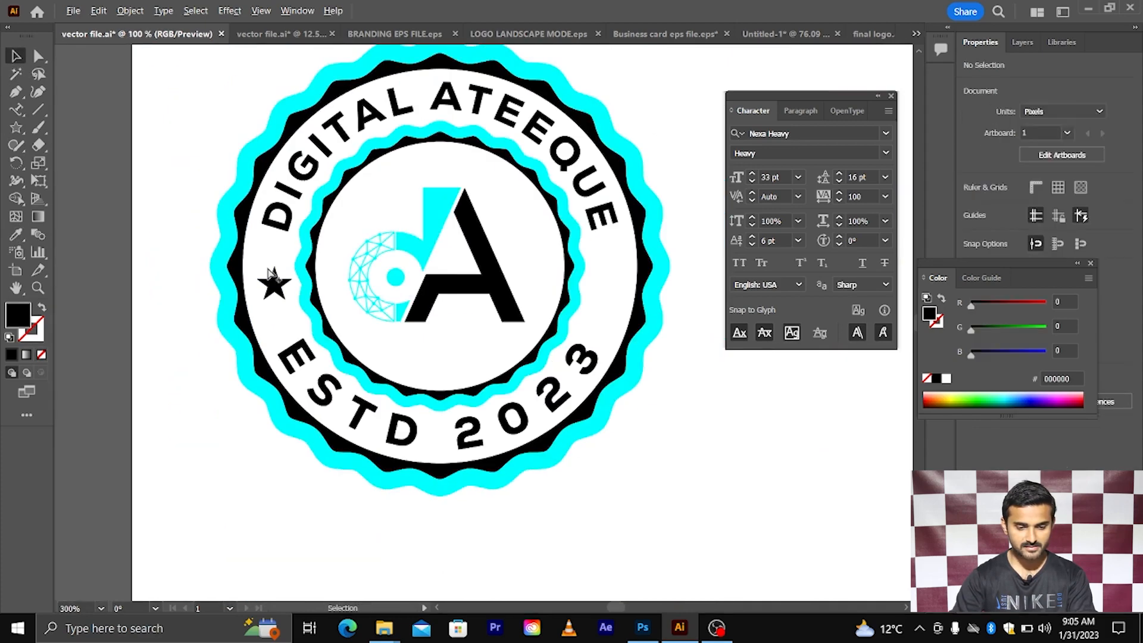
left_click_drag(273, 281, 500, 285)
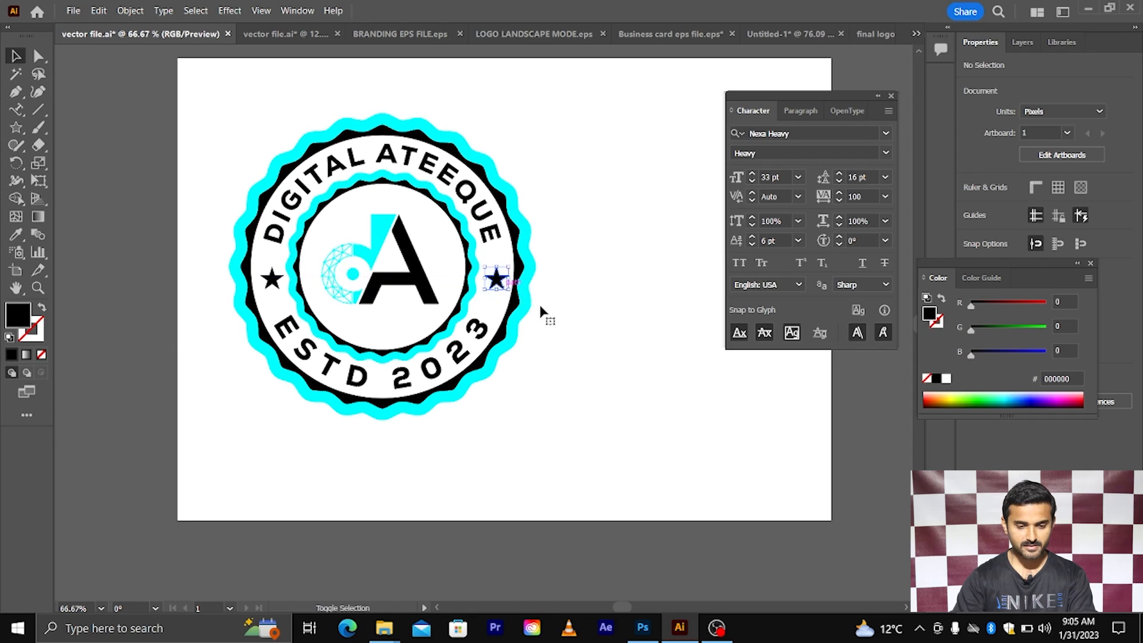
left_click(541, 311)
left_click_drag(221, 117, 602, 421)
left_click(556, 414)
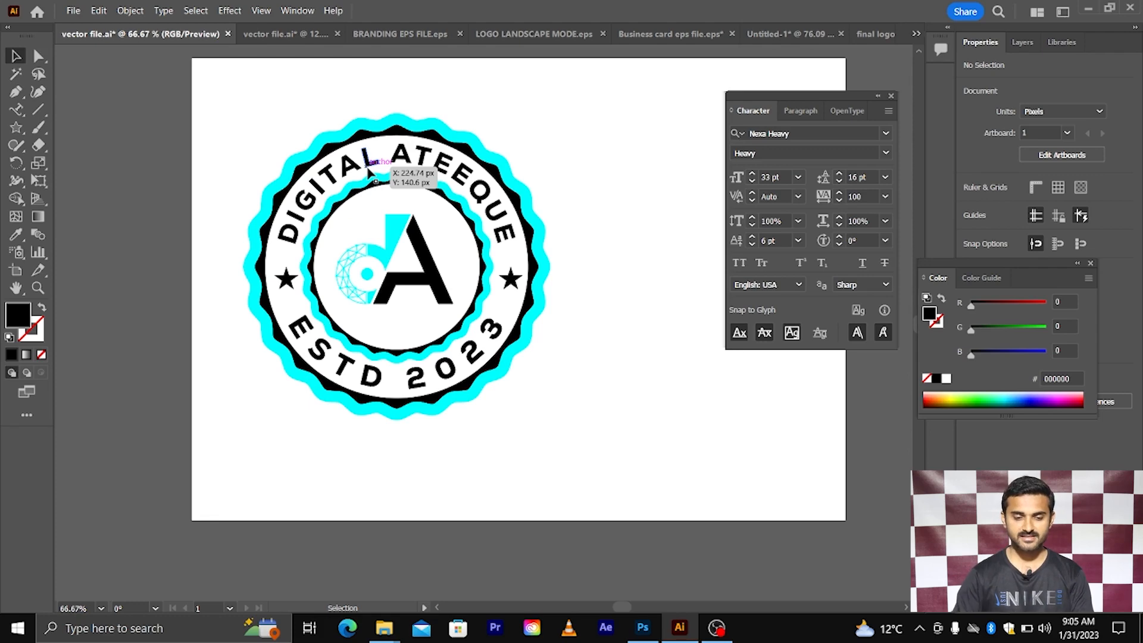
scroll(404, 137, "up", 1)
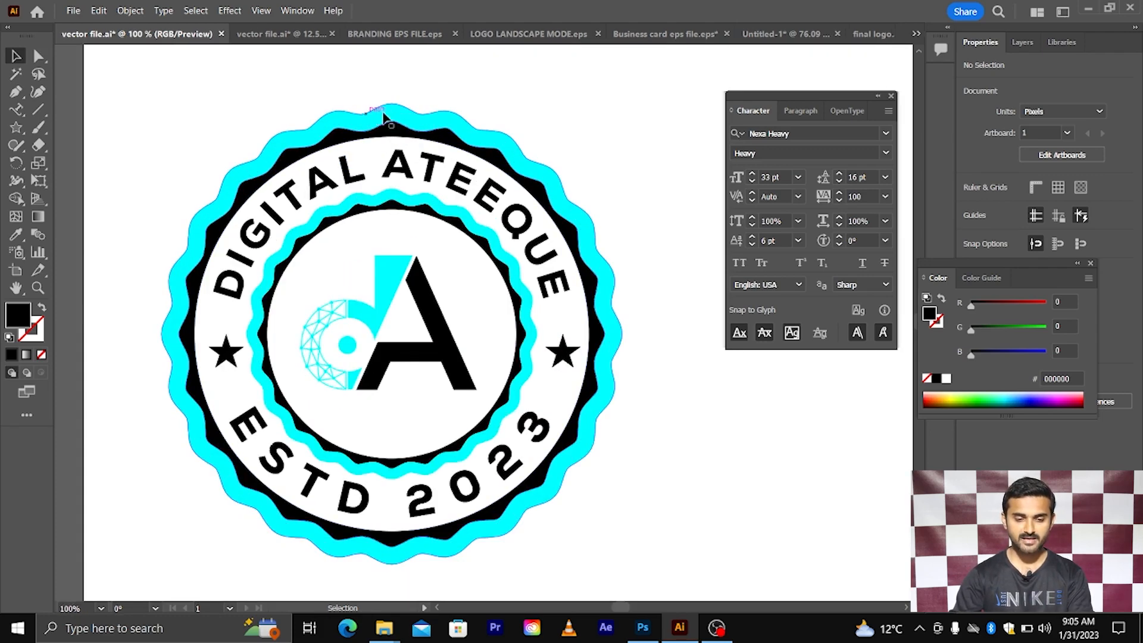
scroll(393, 122, "down", 1)
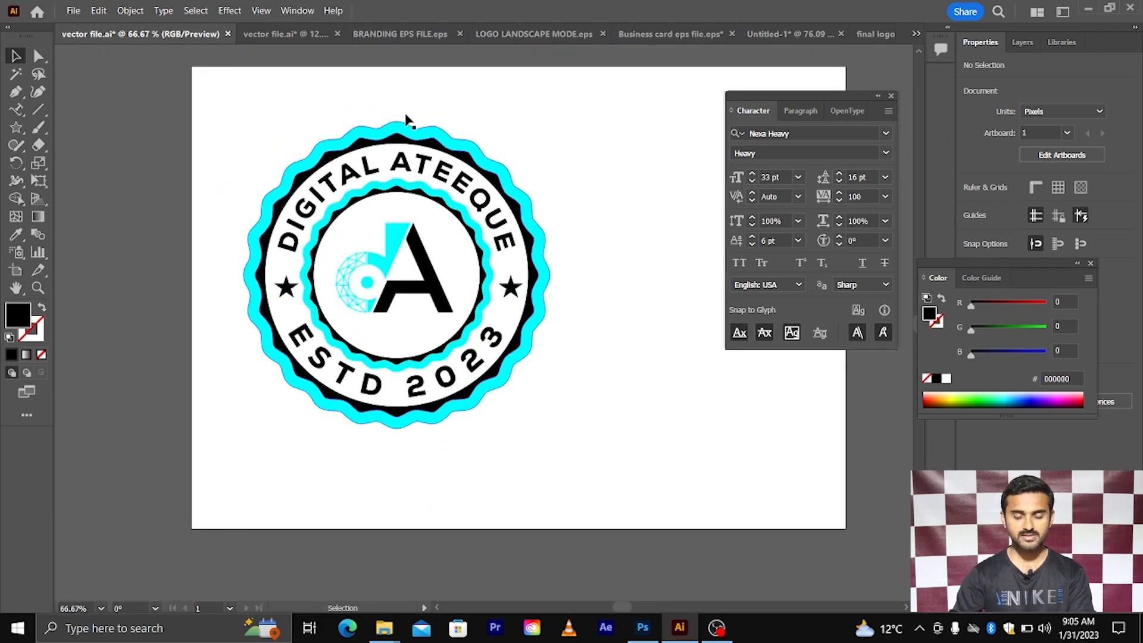
scroll(405, 119, "up", 1)
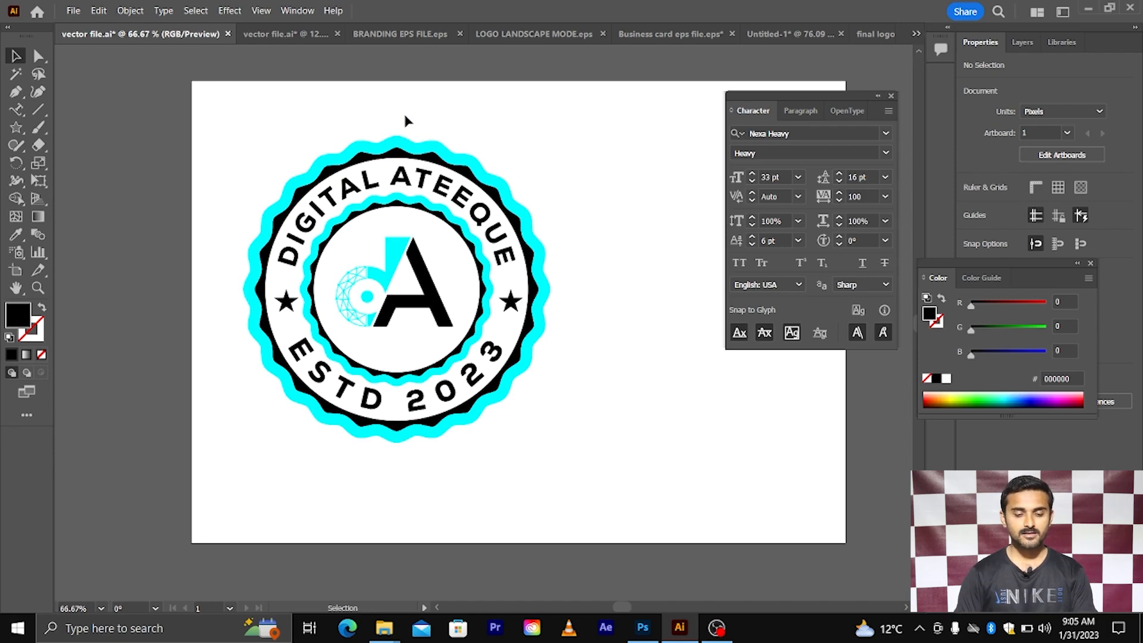